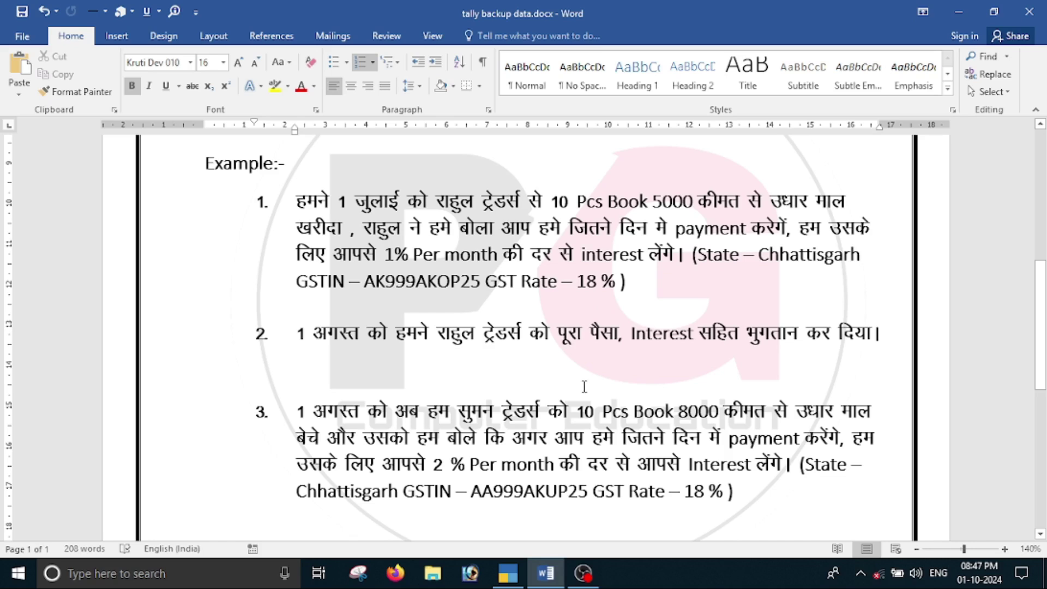
- Switch to TallyPrime and start creating a new company
{"action": "left_click", "coordinate": [508, 573]}
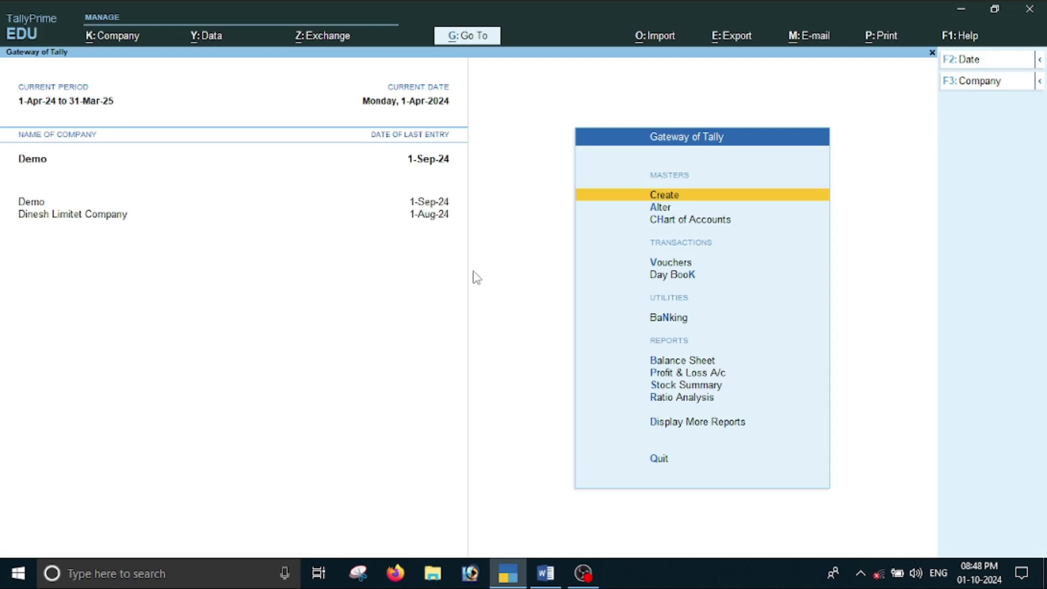
{"action": "key", "text": "F3"}
{"action": "key", "text": "Up"}
{"action": "key", "text": "Up"}
{"action": "key", "text": "Up"}
{"action": "key", "text": "Up"}
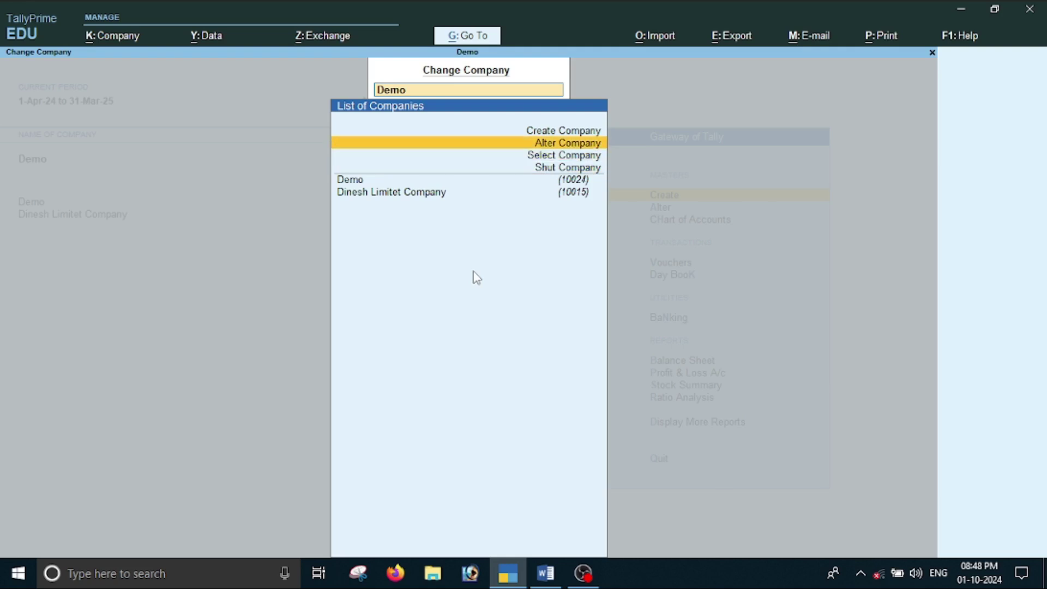
{"action": "key", "text": "Return"}
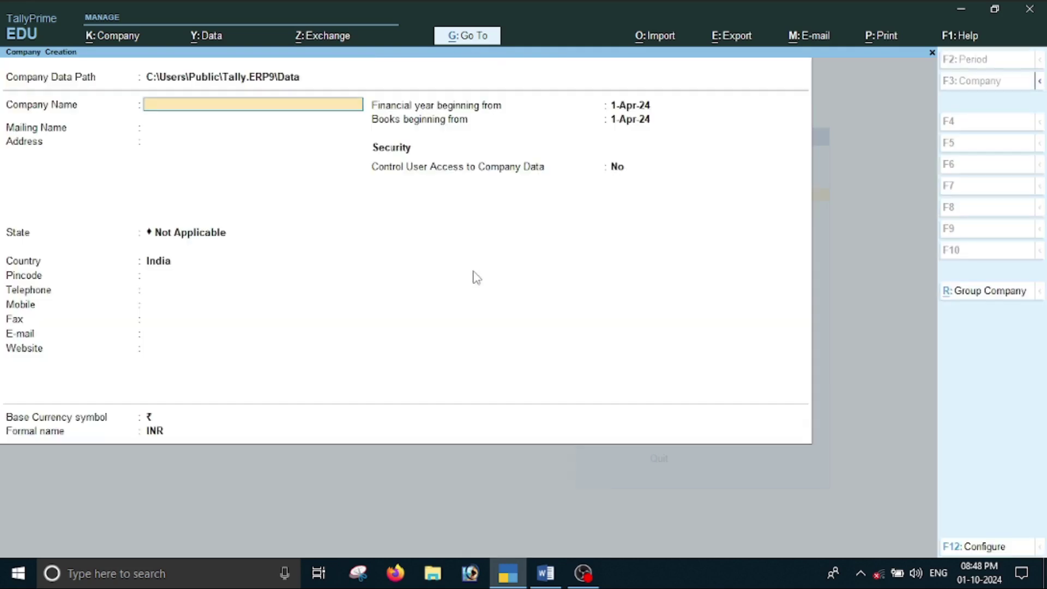
- Name the new company Radhika Company, keep the same mailing name, and enter Bishrampur as its address
{"action": "type", "text": "Radhika Company"}
{"action": "key", "text": "Return"}
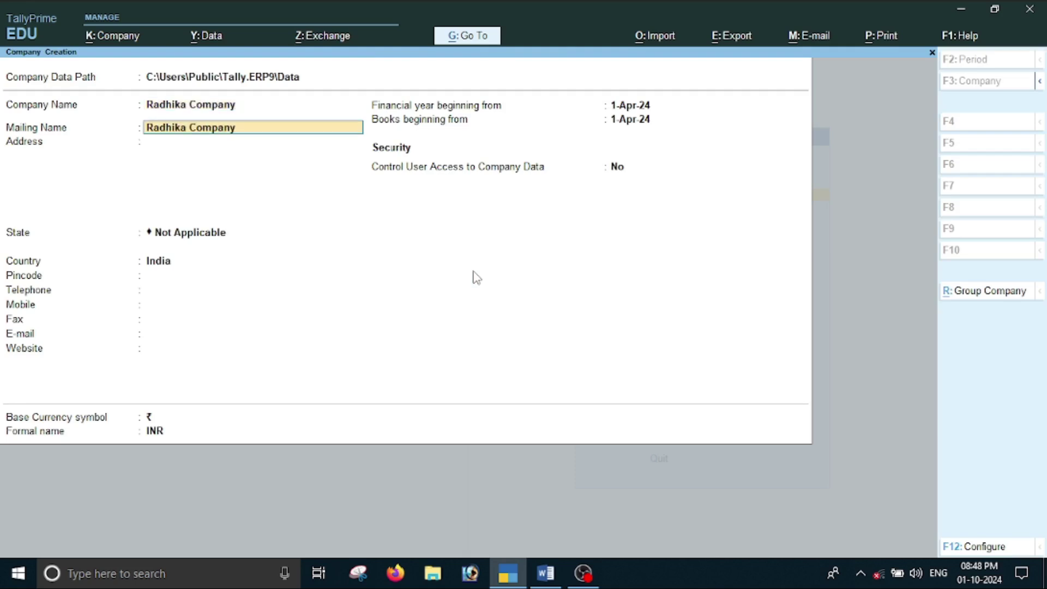
{"action": "key", "text": "Return"}
{"action": "type", "text": "B"}
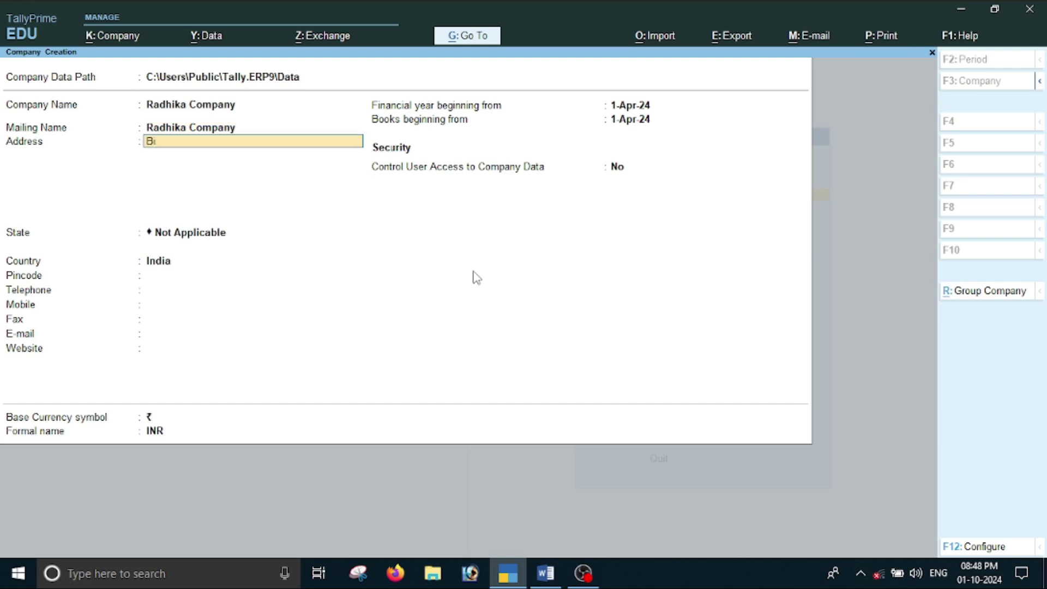
{"action": "type", "text": "ishrampur"}
{"action": "key", "text": "Return"}
{"action": "key", "text": "Return"}
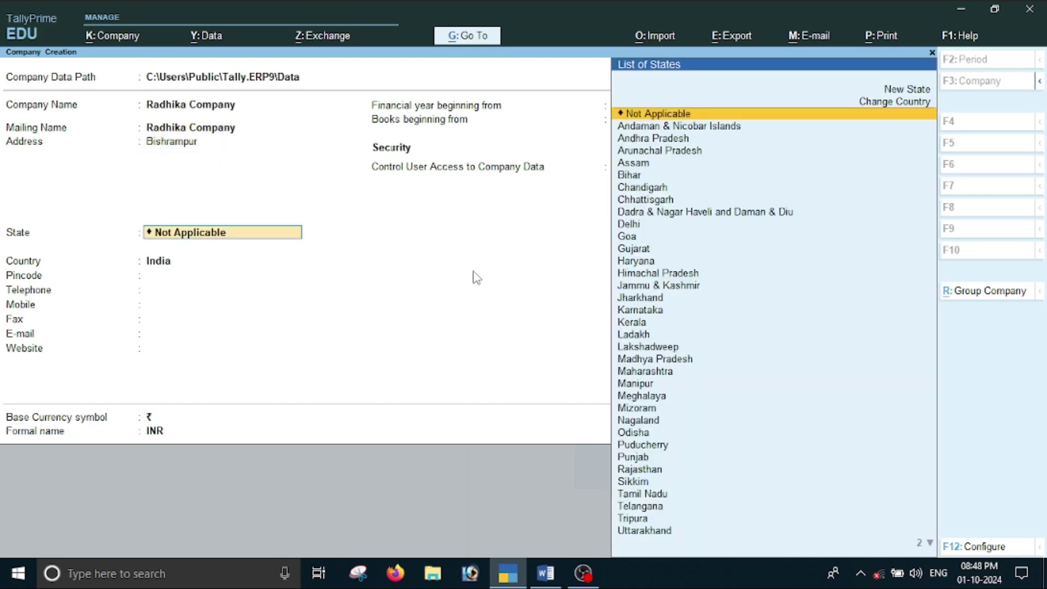
- Set the company's state to Chhattisgarh
{"action": "type", "text": "C"}
{"action": "key", "text": "Down"}
{"action": "key", "text": "Down"}
{"action": "key", "text": "Up"}
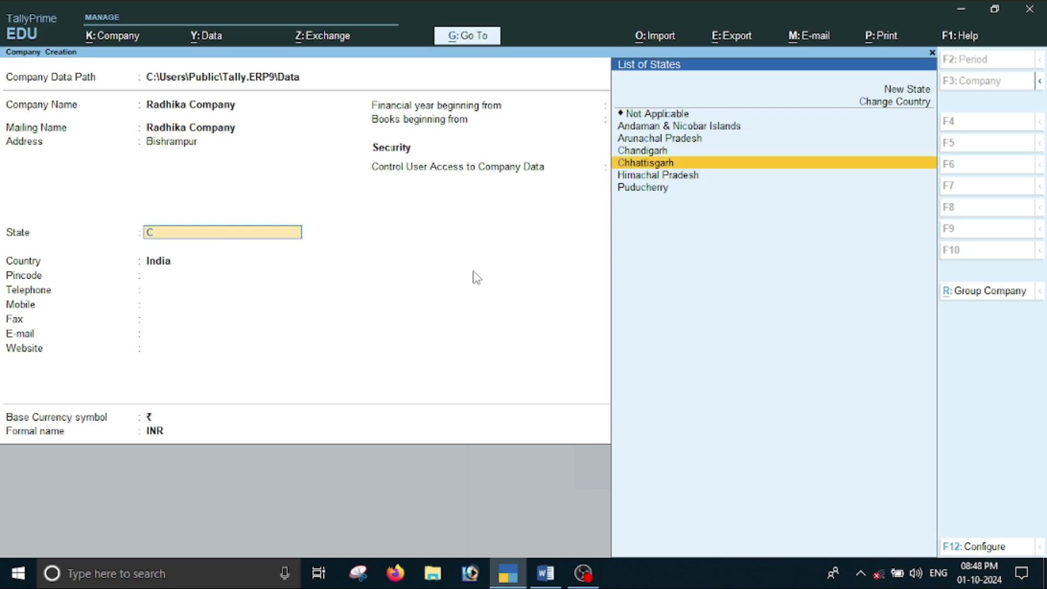
{"action": "key", "text": "Return"}
- Keep the remaining company details, with the financial year and books beginning on 1-Apr-24, and save the company
{"action": "key", "text": "Return"}
{"action": "key", "text": "Return"}
{"action": "key", "text": "Return"}
{"action": "key", "text": "Return"}
{"action": "key", "text": "Return"}
{"action": "key", "text": "Return"}
{"action": "key", "text": "Return"}
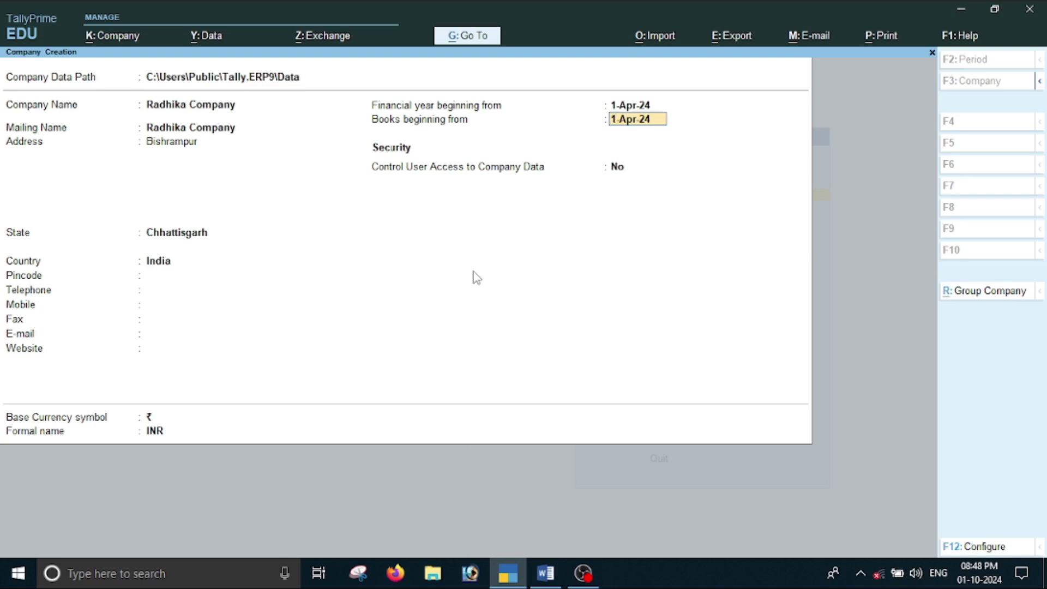
{"action": "key", "text": "Return"}
{"action": "key", "text": "Return"}
{"action": "key", "text": "Return"}
{"action": "key", "text": "Return"}
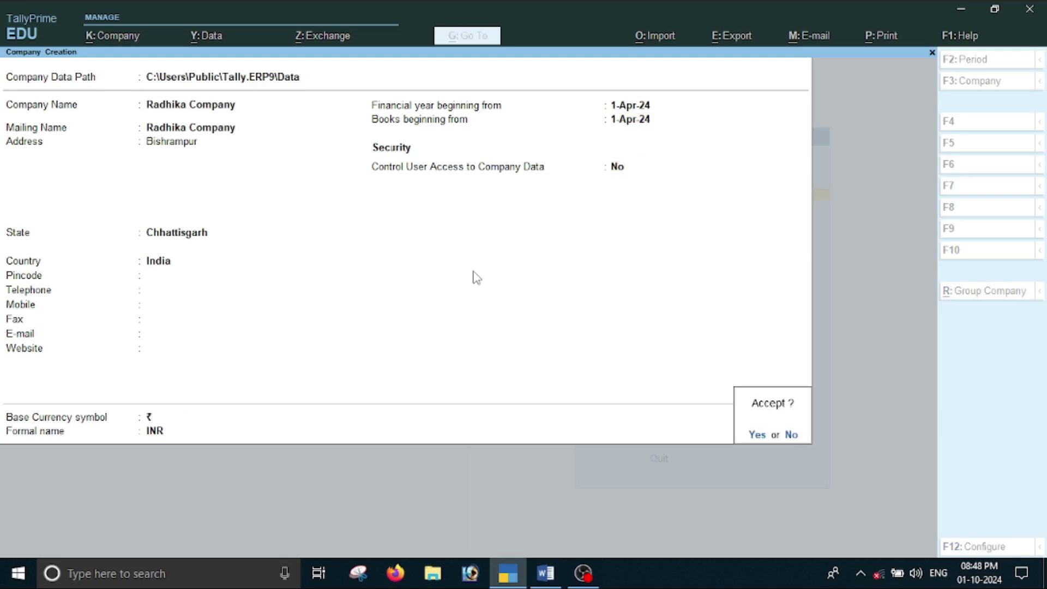
{"action": "key", "text": "Return"}
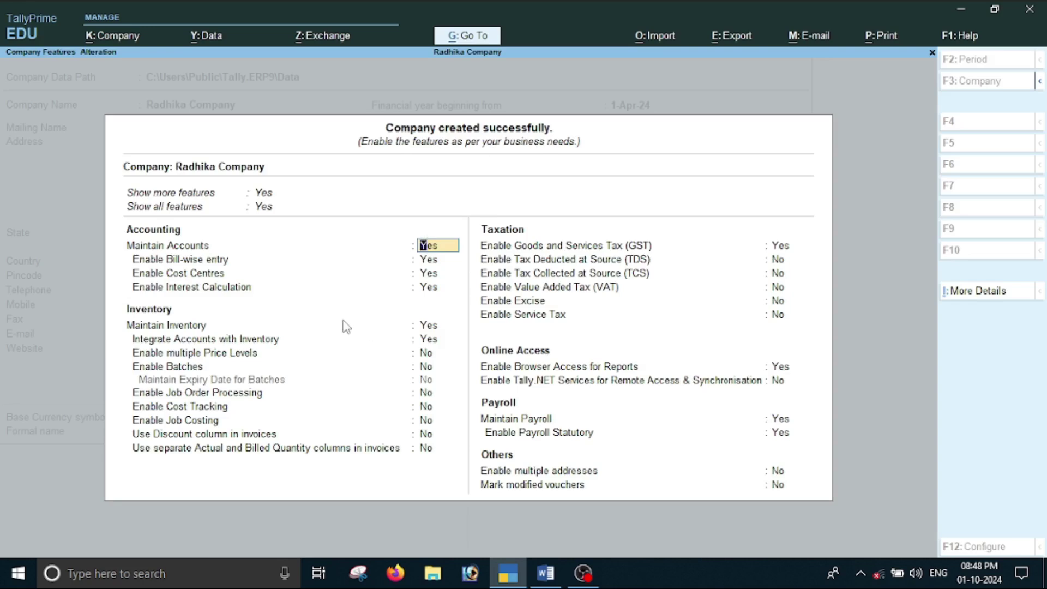
- Set bill-wise entry and interest calculation to Yes in the accounting features, keeping accounts and cost centres enabled
{"action": "key", "text": "Return"}
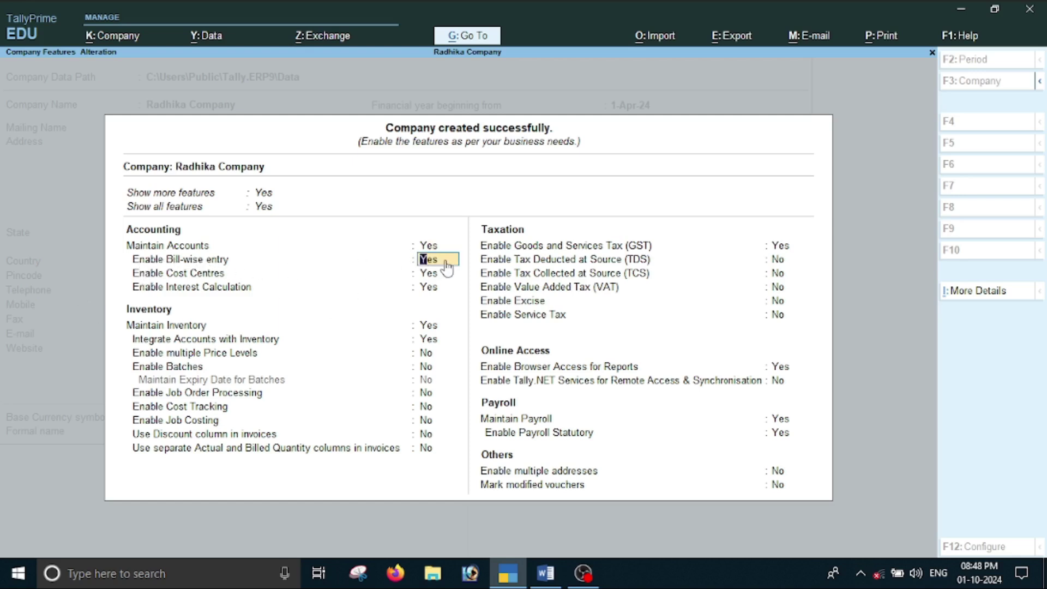
{"action": "type", "text": "y"}
{"action": "key", "text": "Return"}
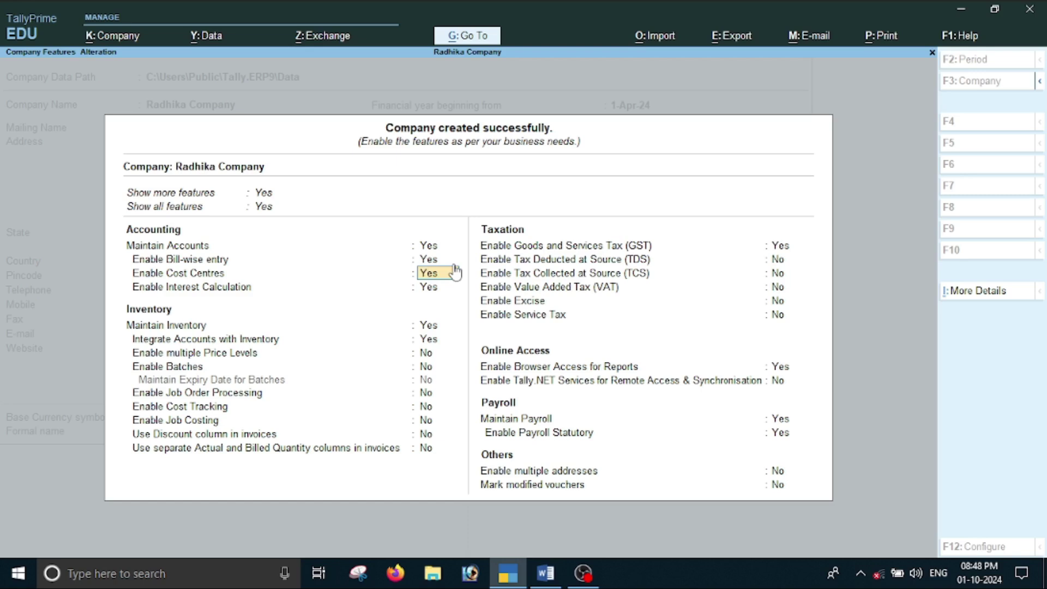
{"action": "key", "text": "Return"}
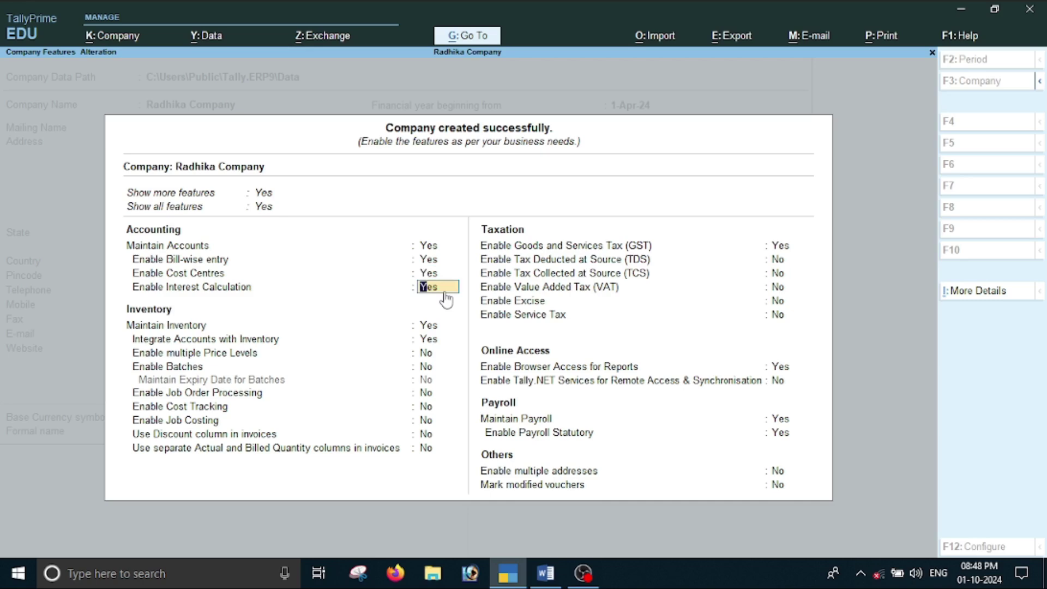
{"action": "type", "text": "y"}
{"action": "key", "text": "Return"}
- Keep the inventory features as they are and set Goods and Services Tax (GST) to Yes
{"action": "key", "text": "Return"}
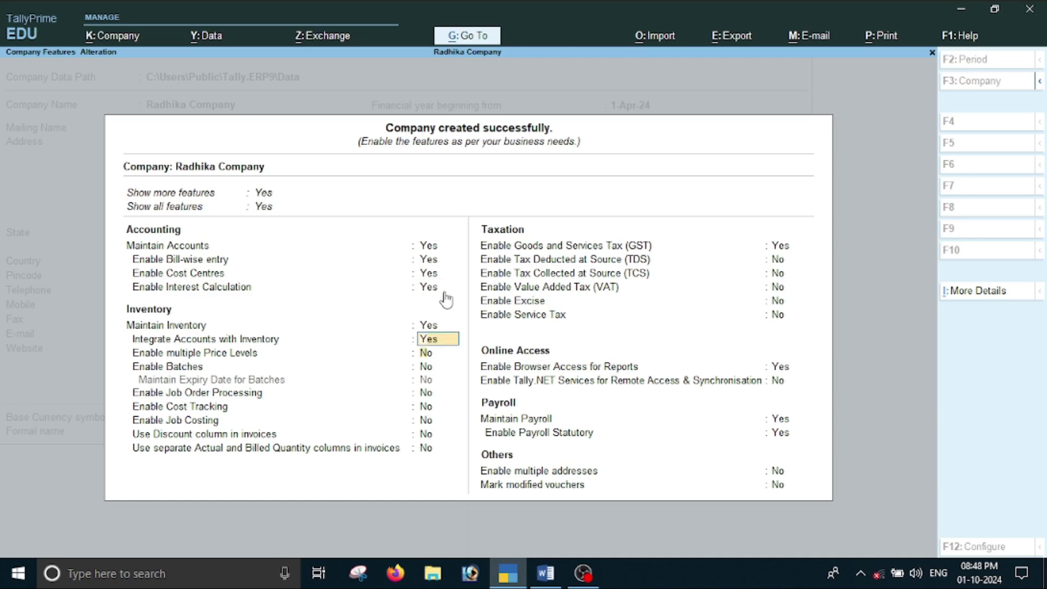
{"action": "key", "text": "Return"}
{"action": "key", "text": "Return"}
{"action": "key", "text": "Return"}
{"action": "key", "text": "Return"}
{"action": "key", "text": "Return"}
{"action": "key", "text": "Return"}
{"action": "key", "text": "Return"}
{"action": "key", "text": "Return"}
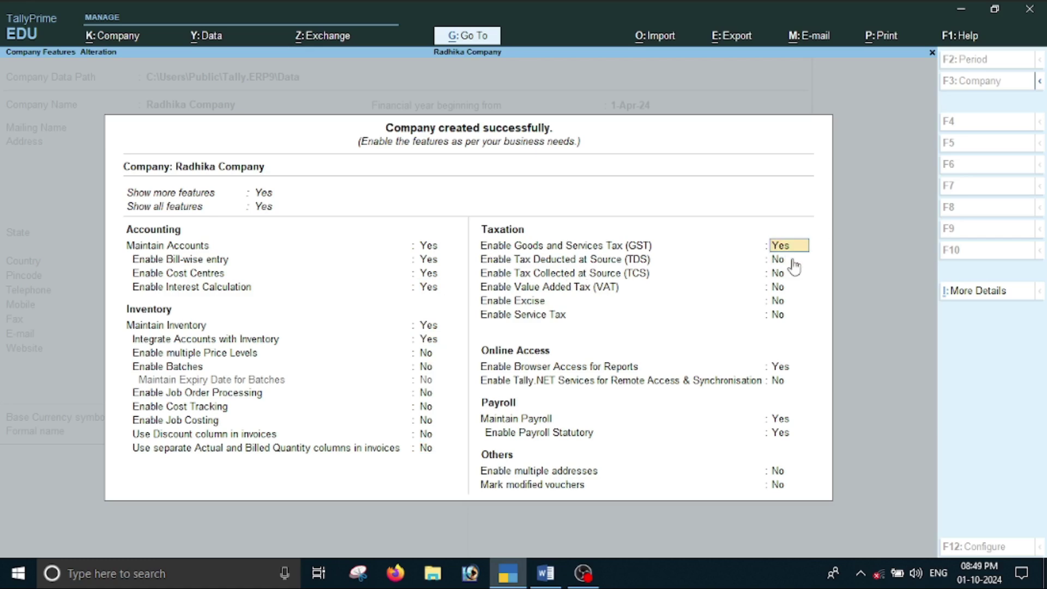
{"action": "type", "text": "y"}
{"action": "key", "text": "Return"}
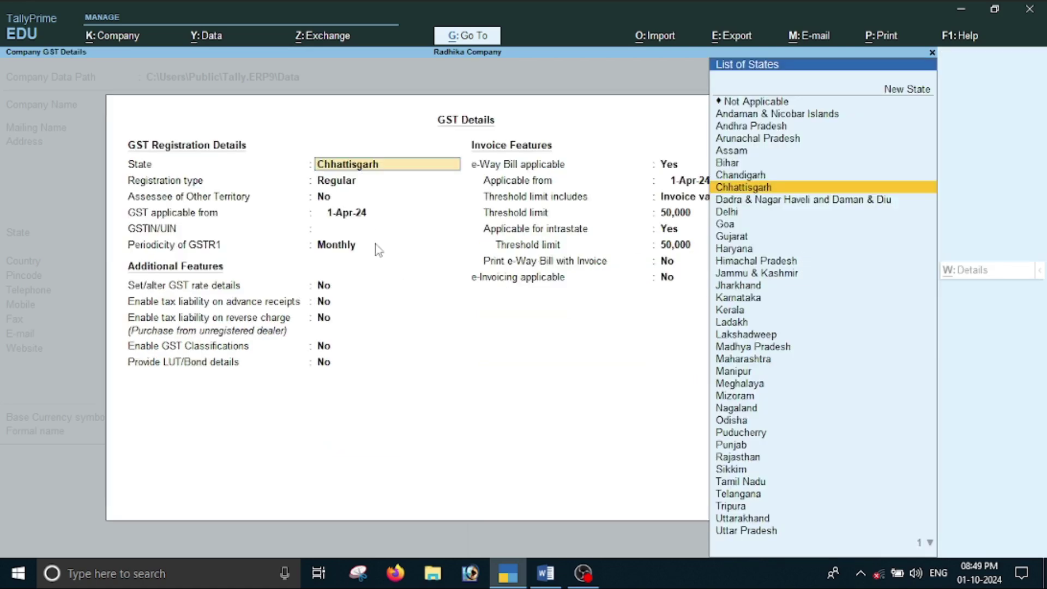
- Keep Chhattisgarh, Regular registration and applicability from 1-Apr-24 in the GST details, and enter the company's GSTIN/UIN
{"action": "key", "text": "Return"}
{"action": "key", "text": "Return"}
{"action": "key", "text": "Return"}
{"action": "key", "text": "Return"}
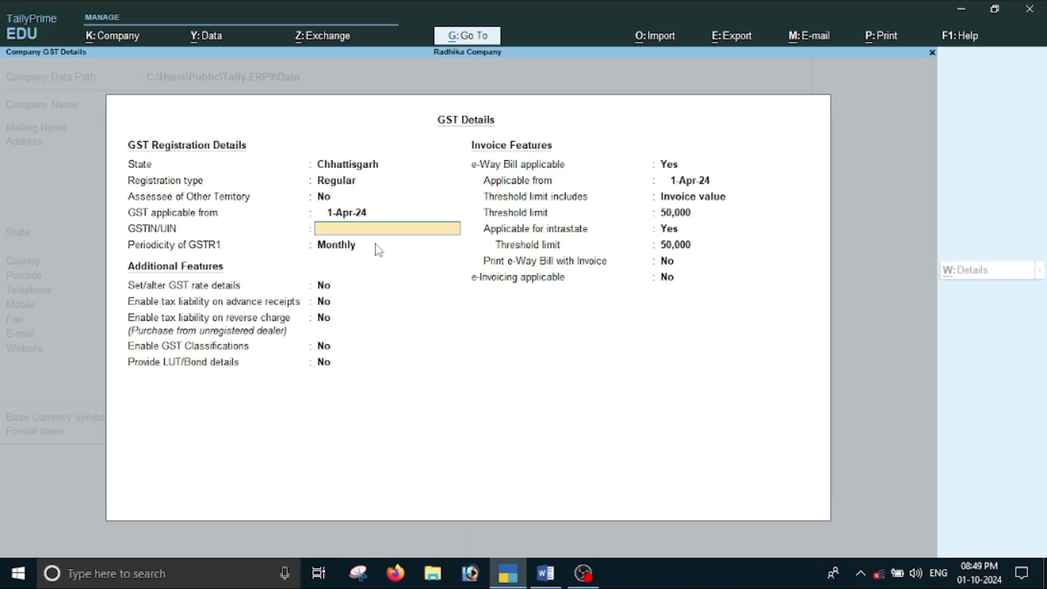
{"action": "type", "text": "RK9999KLHG"}
{"action": "key", "text": "Return"}
- Accept the remaining GST details with monthly GSTR1 periodicity, and save the company features
{"action": "key", "text": "Return"}
{"action": "key", "text": "Return"}
{"action": "key", "text": "Return"}
{"action": "key", "text": "Return"}
{"action": "key", "text": "Return"}
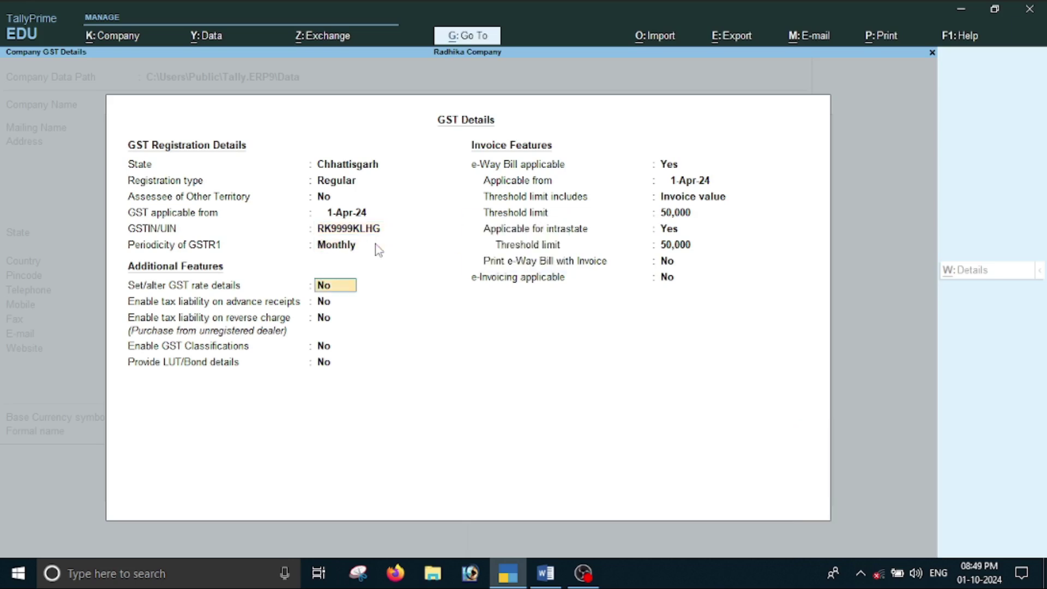
{"action": "key", "text": "Return"}
{"action": "key", "text": "Return"}
{"action": "key", "text": "Return"}
{"action": "key", "text": "Return"}
{"action": "key", "text": "Return"}
{"action": "key", "text": "Return"}
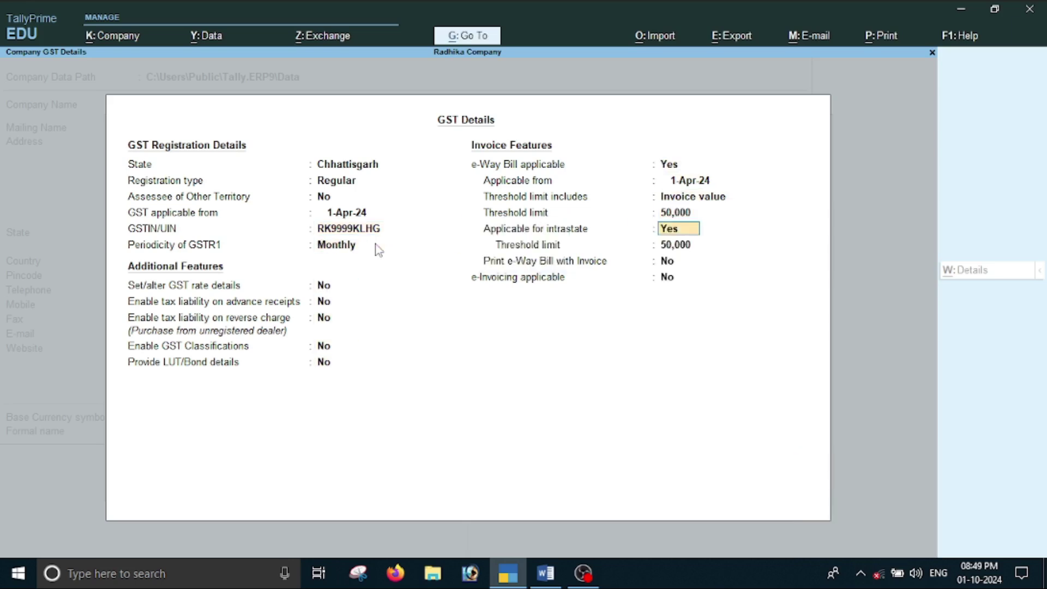
{"action": "key", "text": "Return"}
{"action": "key", "text": "Return"}
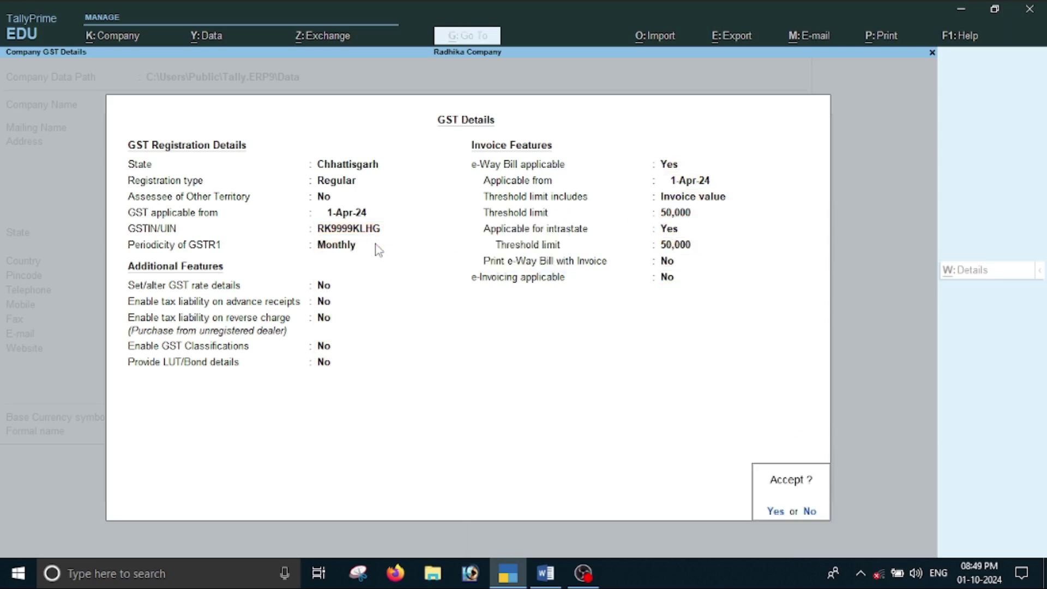
{"action": "key", "text": "Return"}
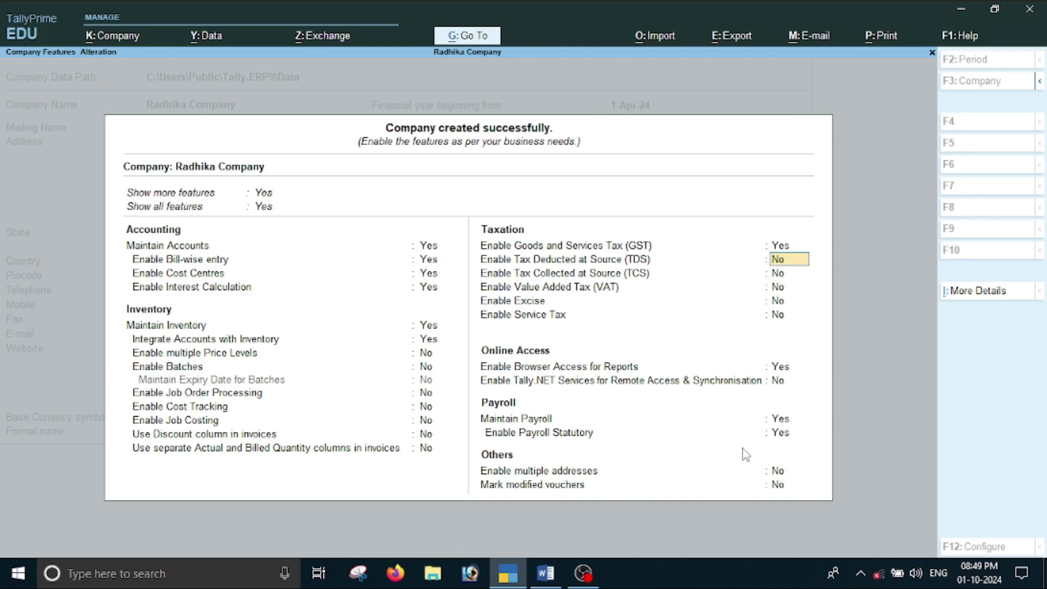
{"action": "key", "text": "ctrl+a"}
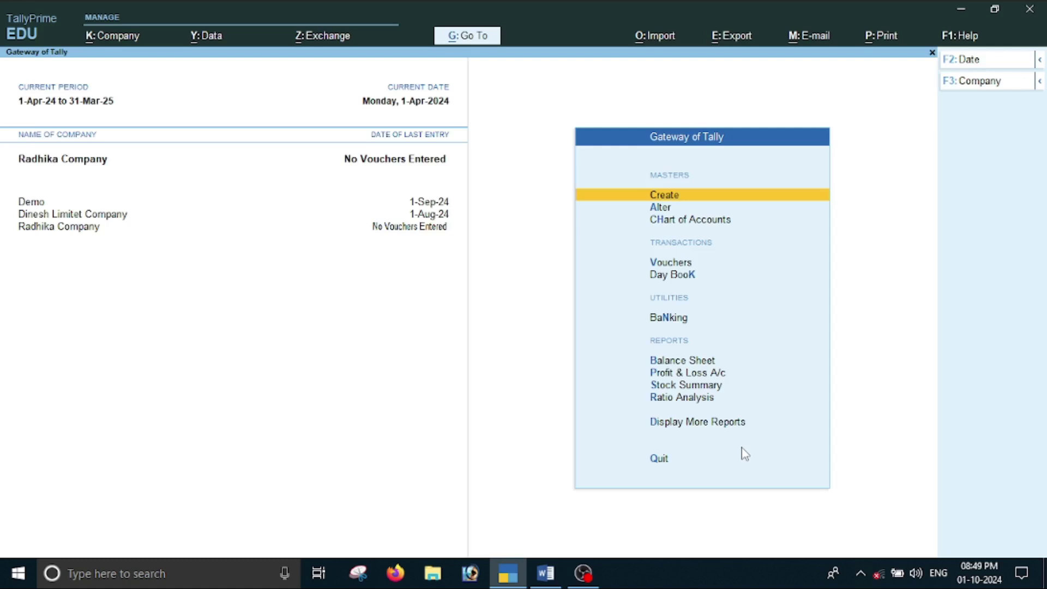
- Open voucher entry with a Receipt voucher dated 1-Apr-24 and set its cost centre class to Not Applicable
{"action": "key", "text": "Down"}
{"action": "key", "text": "Down"}
{"action": "key", "text": "Down"}
{"action": "key", "text": "Up"}
{"action": "key", "text": "Down"}
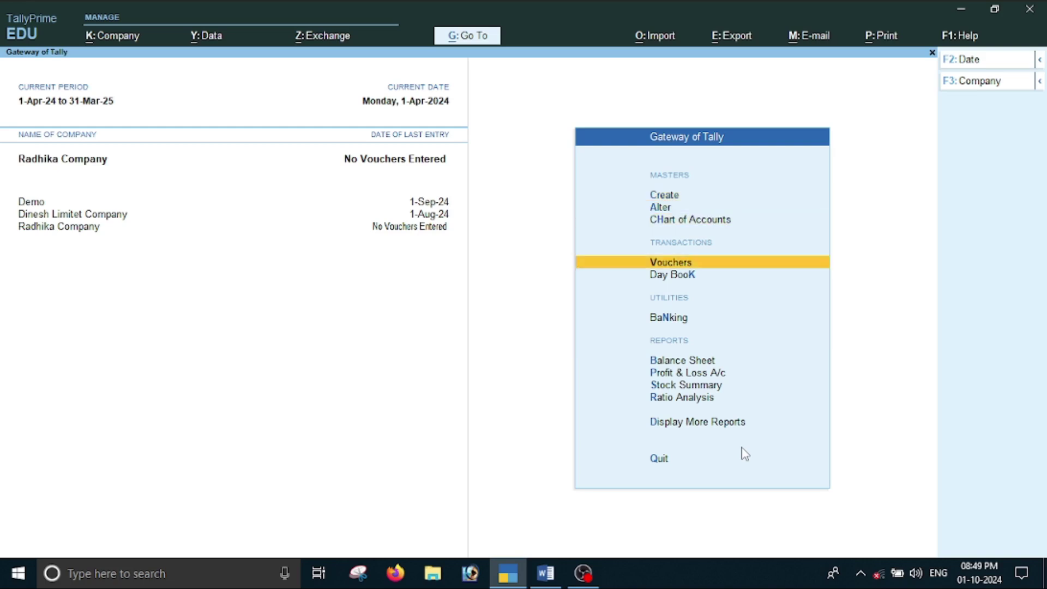
{"action": "key", "text": "Return"}
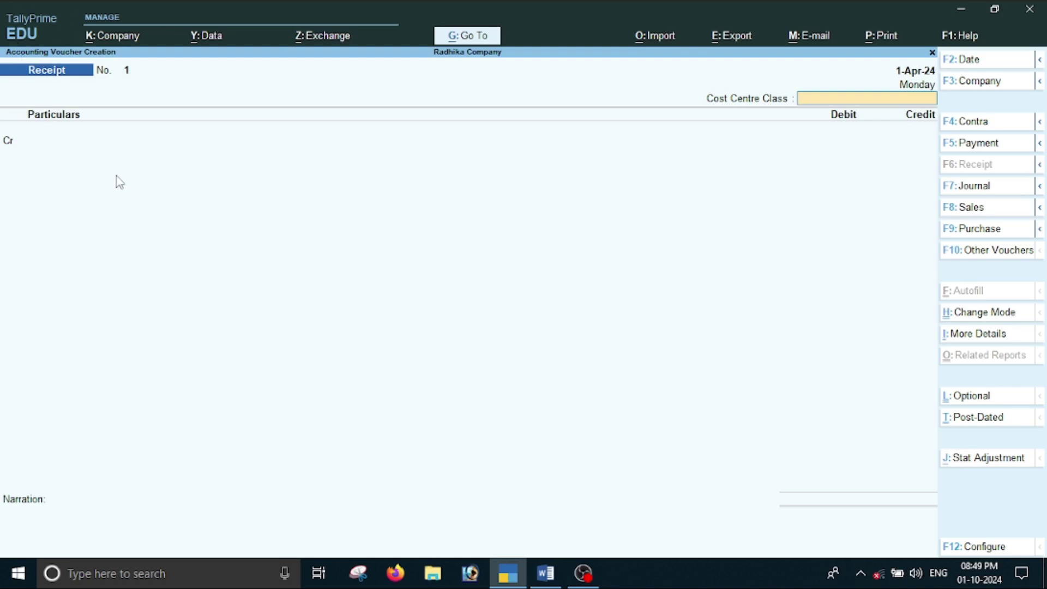
{"action": "key", "text": "Return"}
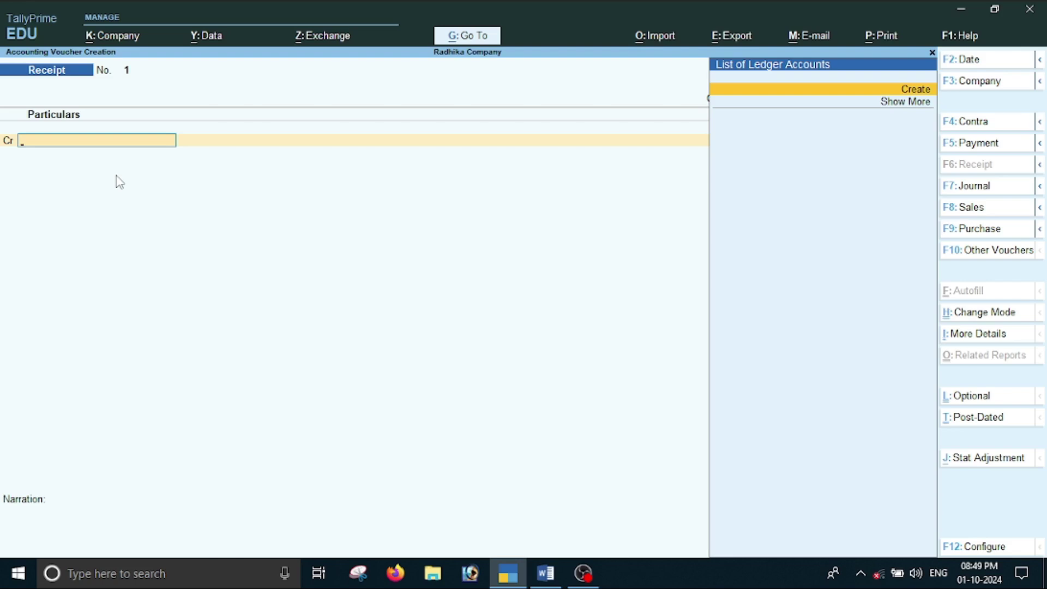
- Create a ledger named Capital under the Capital Account group for the receipt's credit line
{"action": "key", "text": "Return"}
{"action": "type", "text": "Cap"}
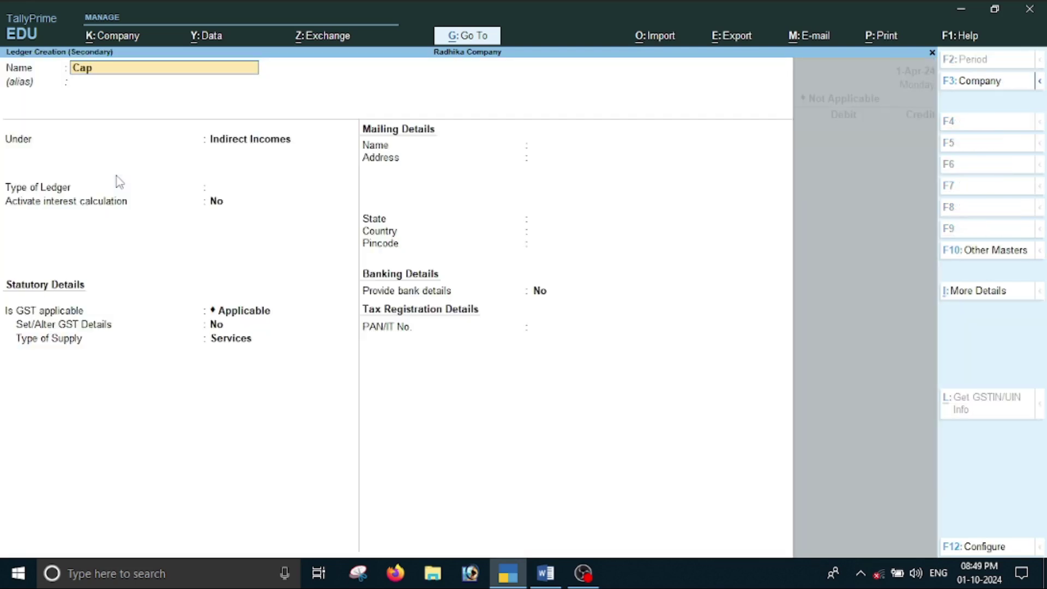
{"action": "type", "text": "ital"}
{"action": "key", "text": "Return"}
{"action": "type", "text": "C"}
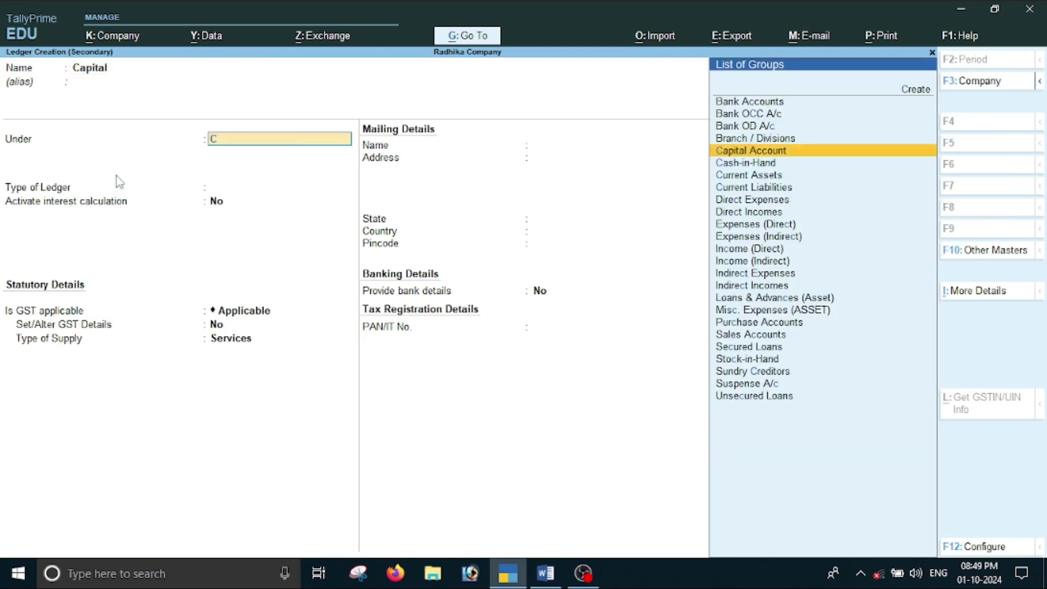
{"action": "key", "text": "Down"}
{"action": "key", "text": "Down"}
{"action": "key", "text": "Up"}
{"action": "key", "text": "Up"}
{"action": "key", "text": "Return"}
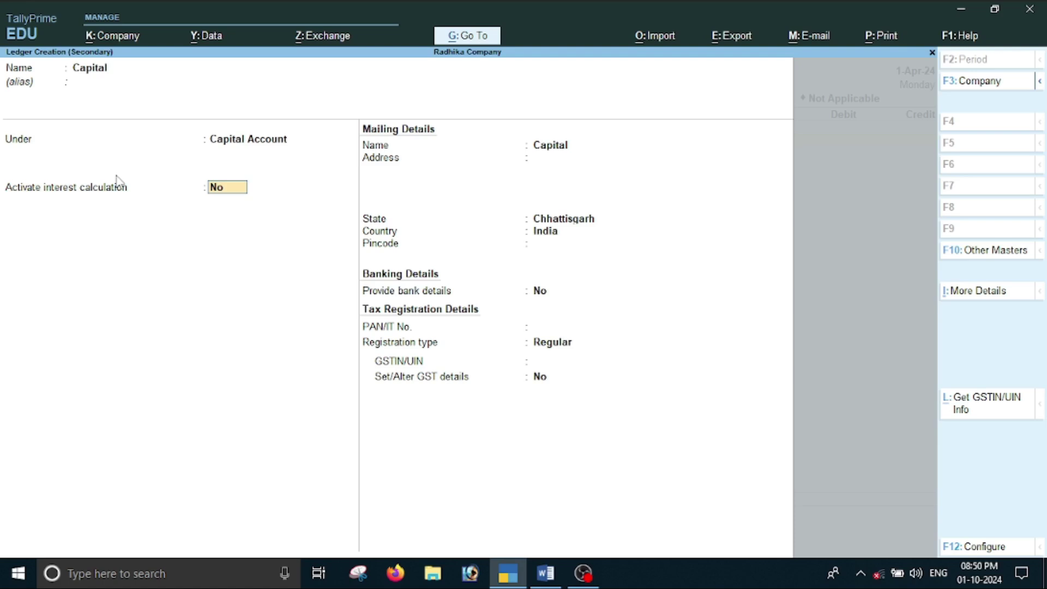
- Keep the Capital ledger's interest, mailing, banking and tax details at their defaults and save the ledger
{"action": "key", "text": "Return"}
{"action": "key", "text": "Return"}
{"action": "key", "text": "Return"}
{"action": "key", "text": "Return"}
{"action": "key", "text": "Return"}
{"action": "key", "text": "Return"}
{"action": "key", "text": "Return"}
{"action": "key", "text": "Return"}
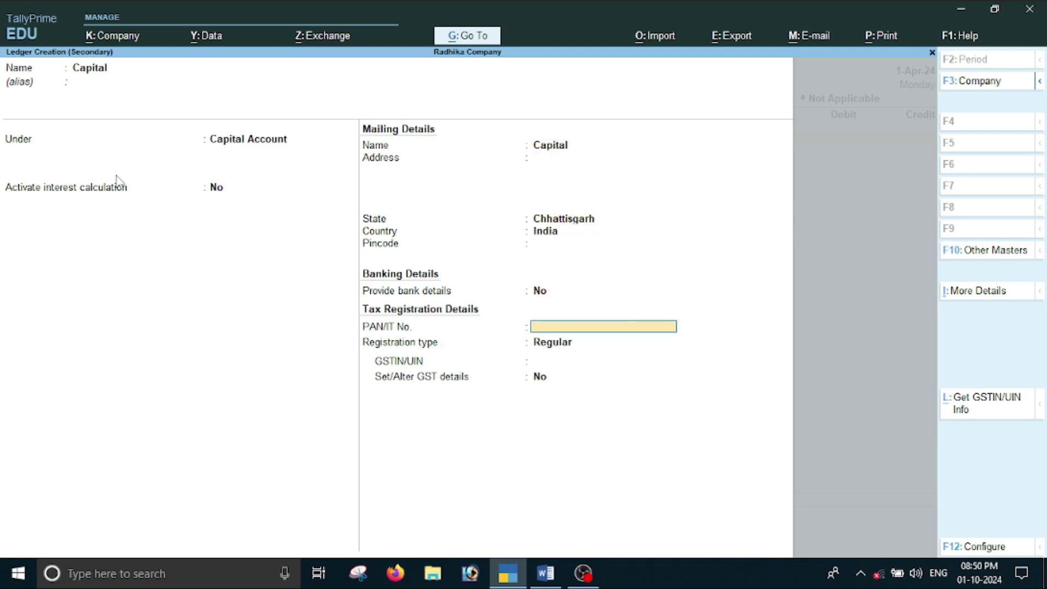
{"action": "key", "text": "Return"}
{"action": "key", "text": "Return"}
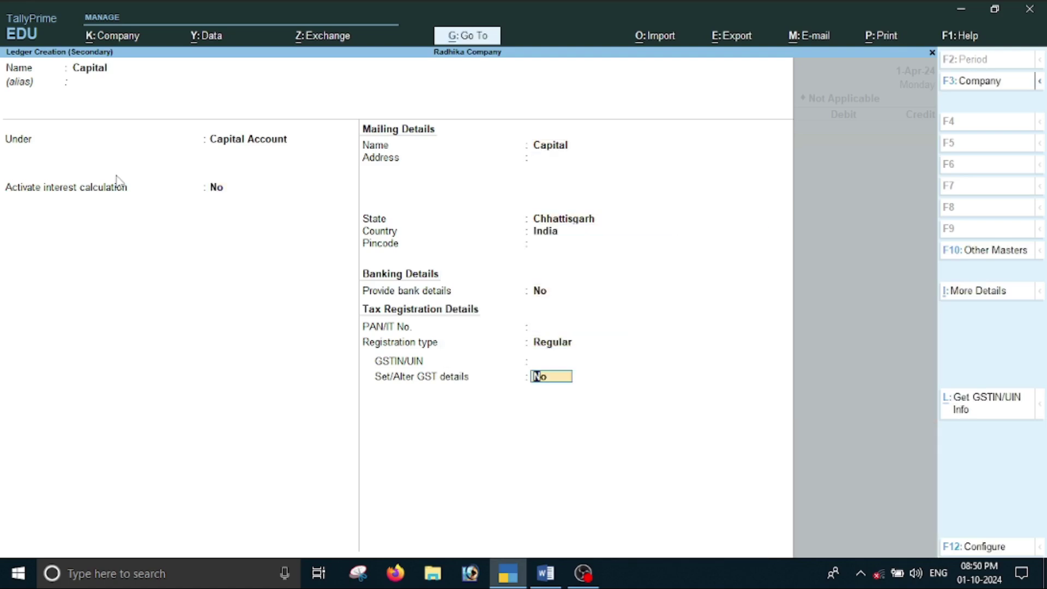
{"action": "key", "text": "Return"}
{"action": "key", "text": "Return"}
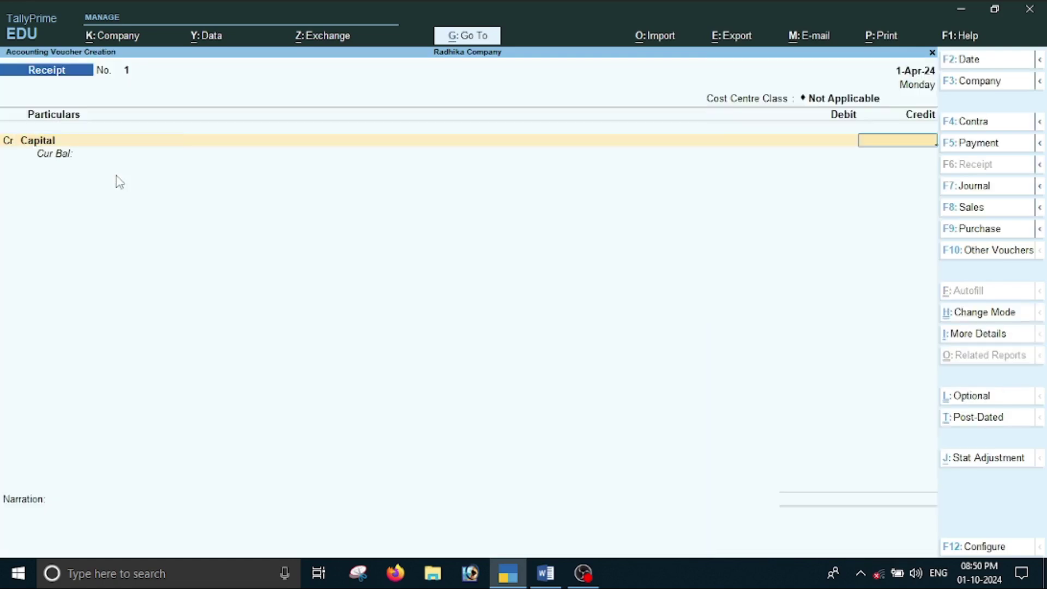
- Credit Capital with 200000, debit Cash for the same amount, and save the receipt voucher
{"action": "type", "text": "200000"}
{"action": "key", "text": "Return"}
{"action": "type", "text": "d"}
{"action": "key", "text": "Return"}
{"action": "key", "text": "Down"}
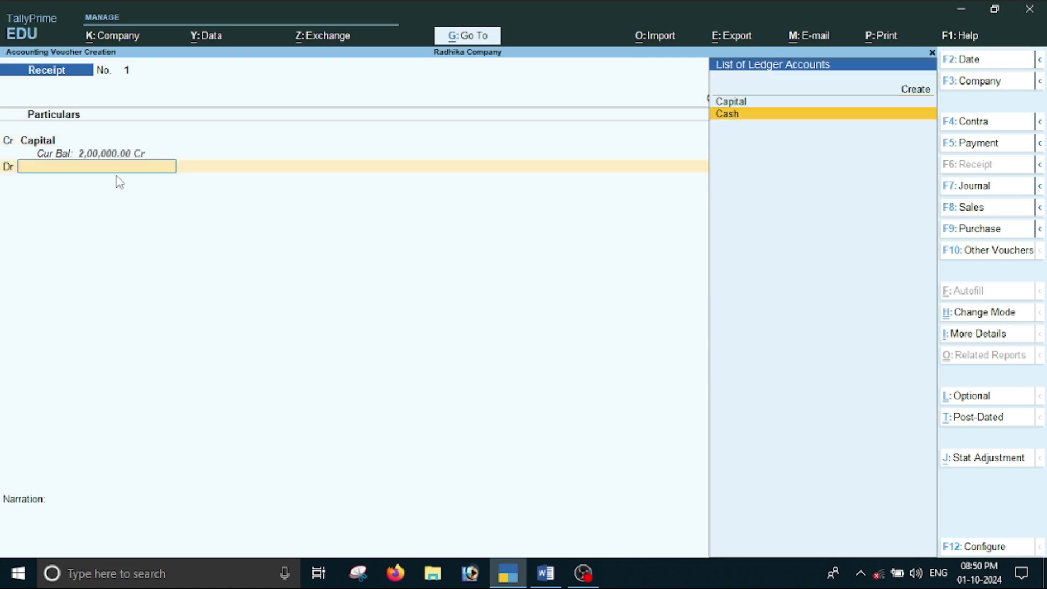
{"action": "key", "text": "Return"}
{"action": "key", "text": "Return"}
{"action": "key", "text": "Return"}
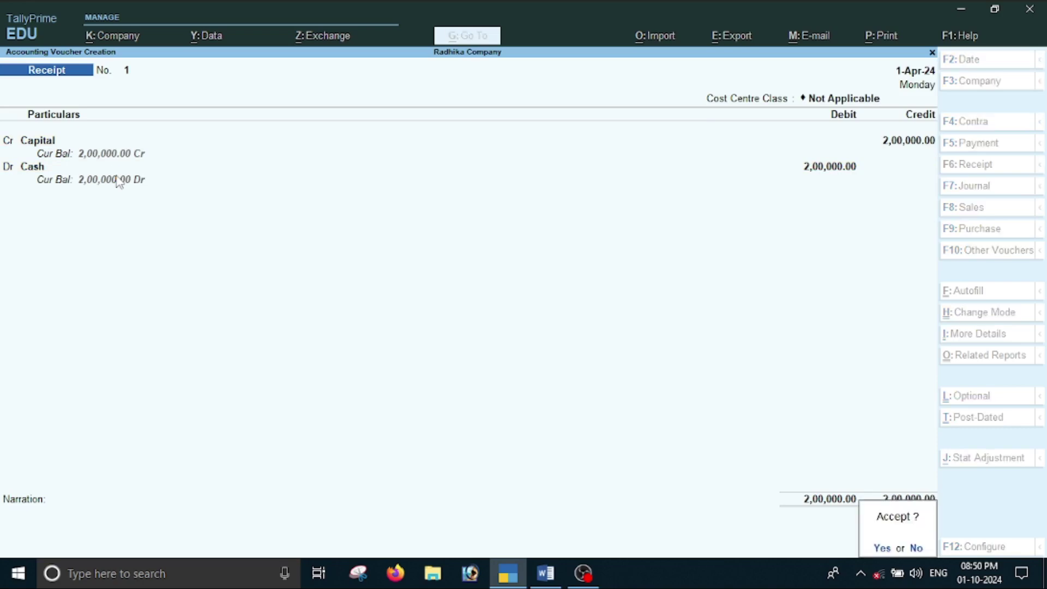
{"action": "key", "text": "Return"}
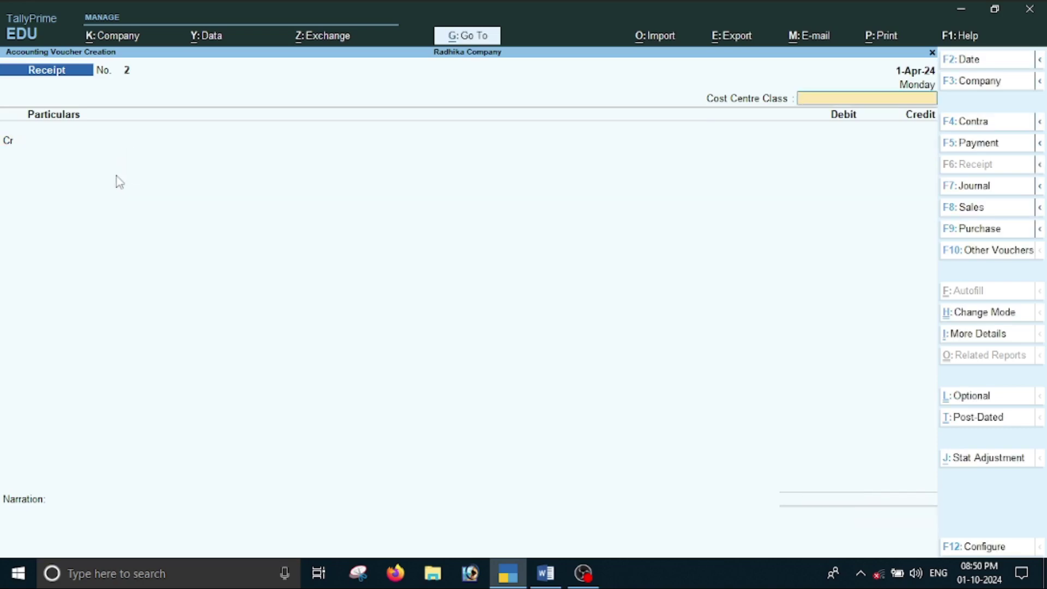
- Switch to the Word document to read the example transactions
{"action": "key", "text": "alt+Tab"}
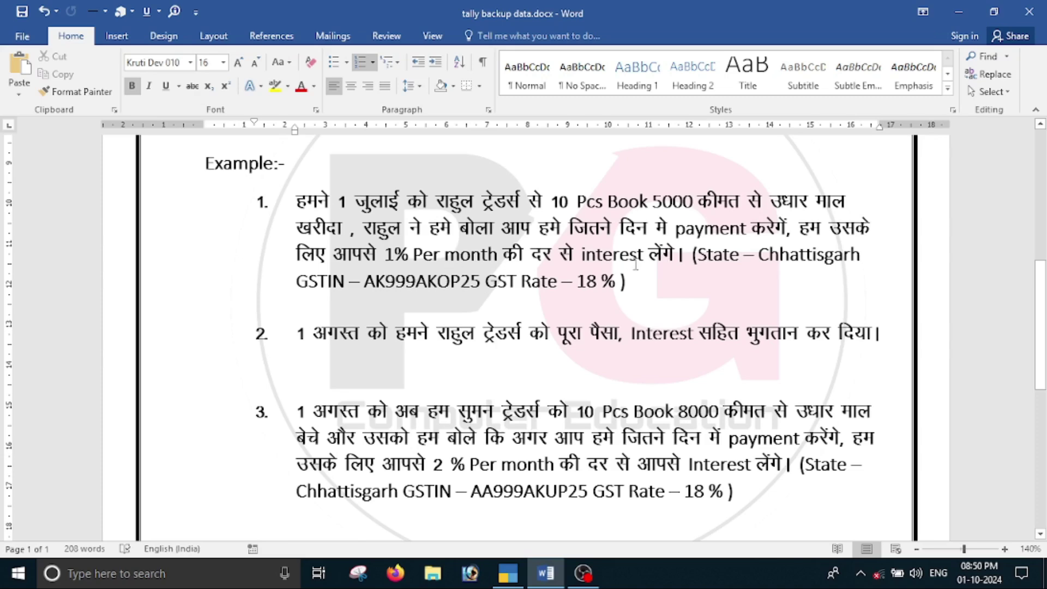
- Switch back to TallyPrime, start a purchase voucher, and set its date to 1-7 (1 July) per the first example
{"action": "key", "text": "alt+Tab"}
{"action": "key", "text": "alt+Tab"}
{"action": "key", "text": "alt+Tab"}
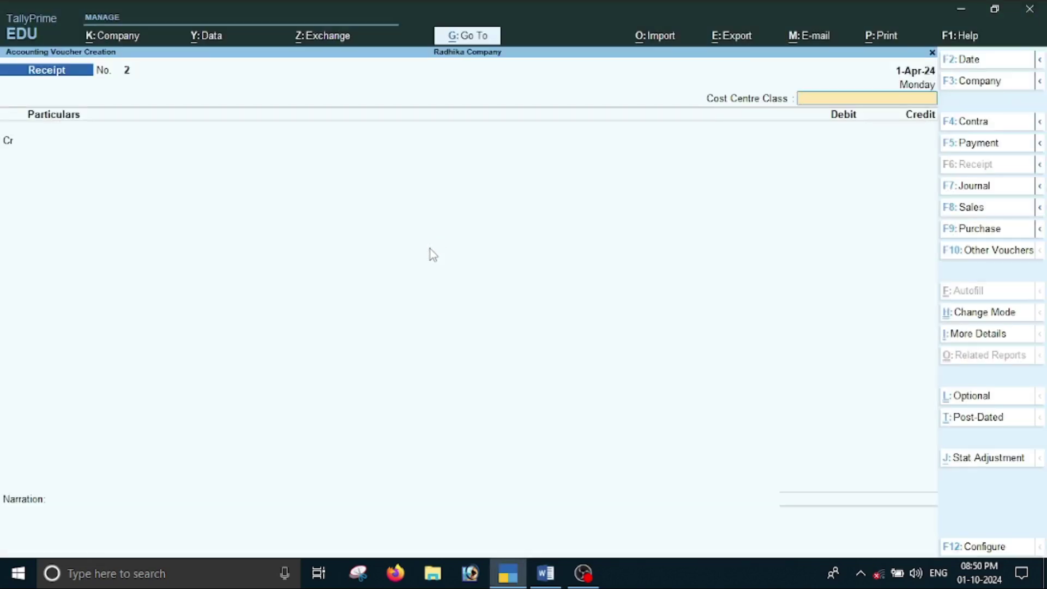
{"action": "key", "text": "F9"}
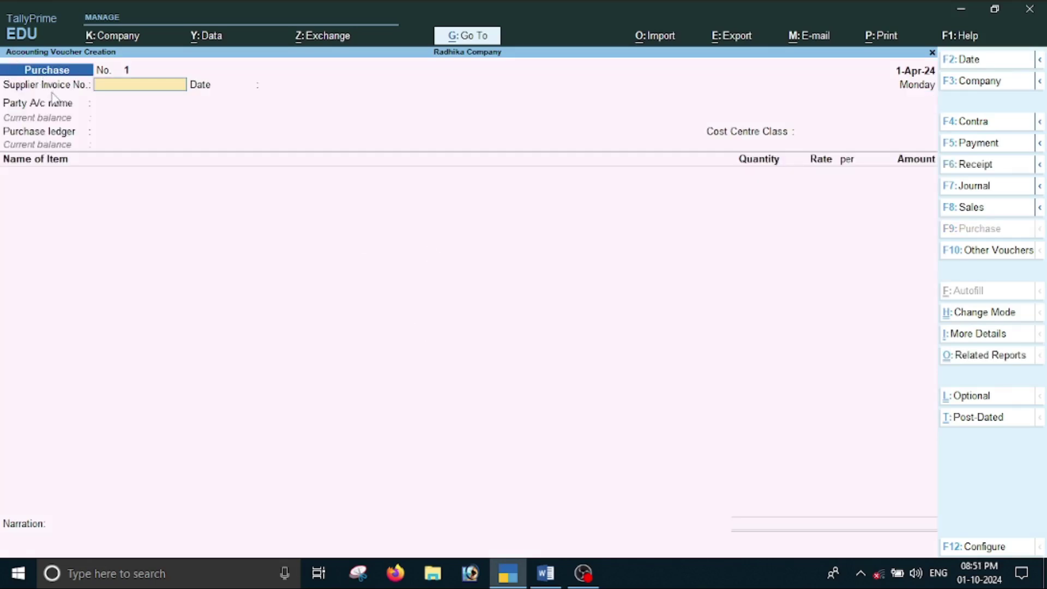
{"action": "key", "text": "alt+Tab"}
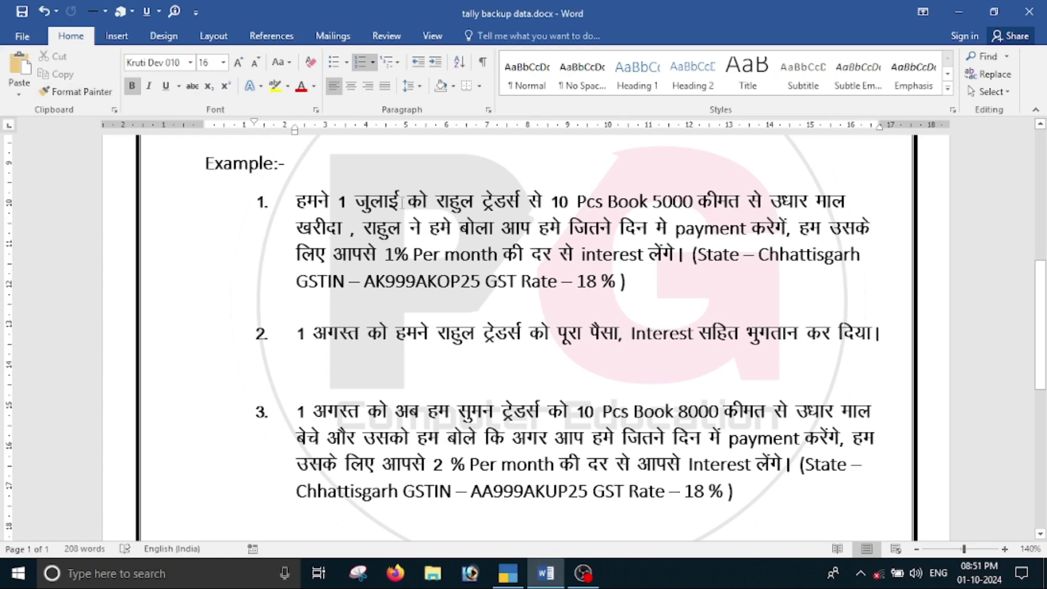
{"action": "key", "text": "alt+Tab"}
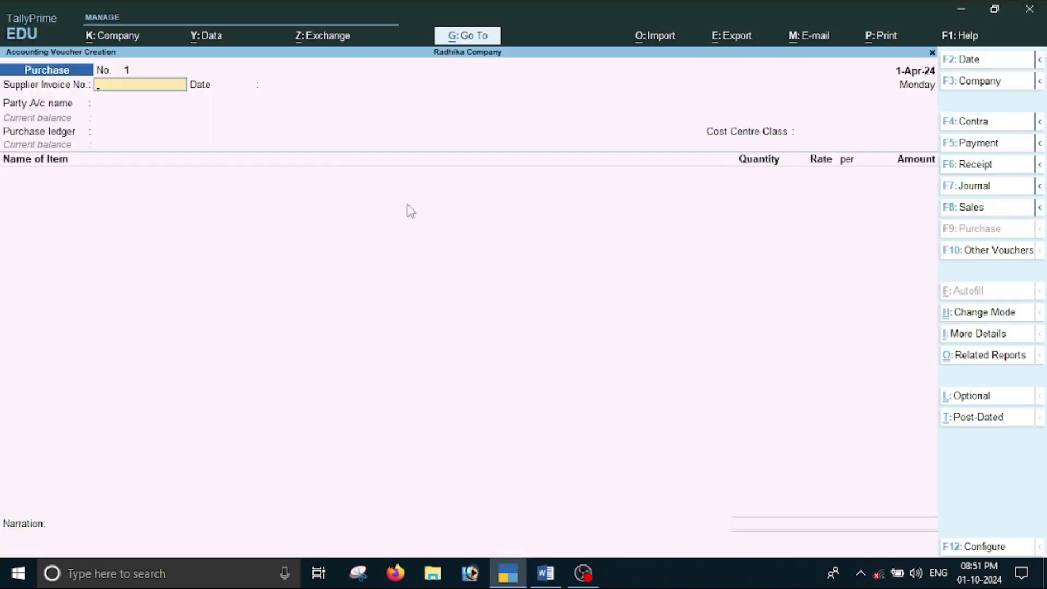
{"action": "key", "text": "F2"}
{"action": "type", "text": "1-7"}
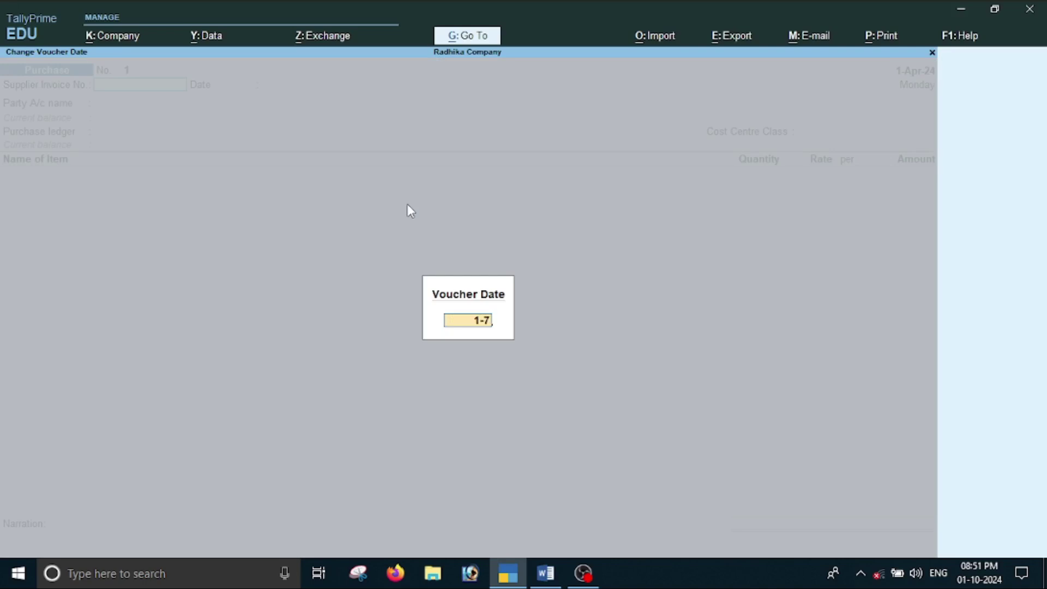
{"action": "key", "text": "Return"}
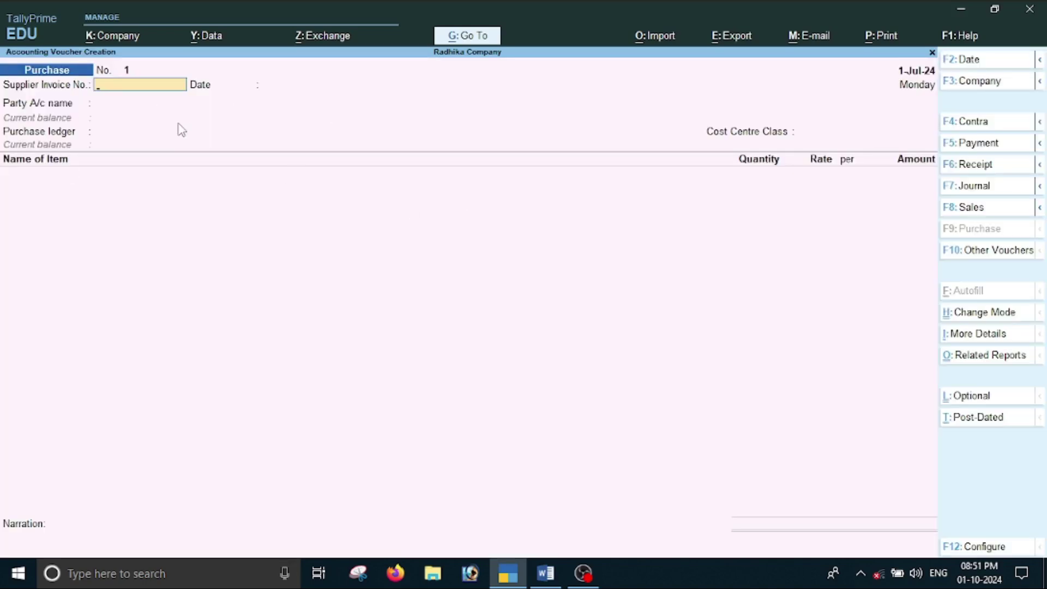
- Enter jl/1025 as the supplier invoice number and accept 1-Jul-24 as the invoice date
{"action": "key", "text": "alt+Tab"}
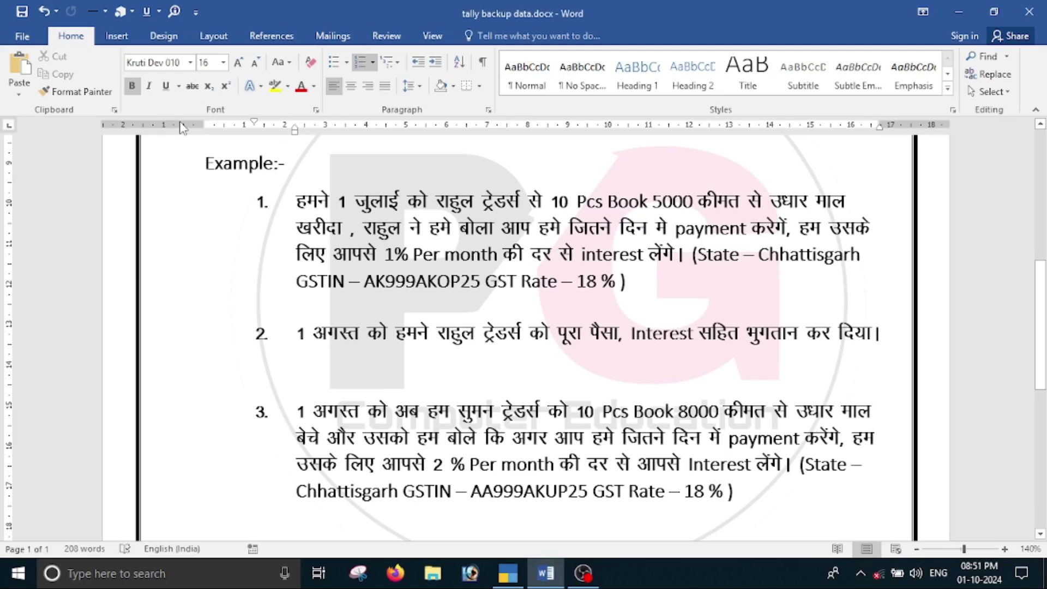
{"action": "key", "text": "alt+Tab"}
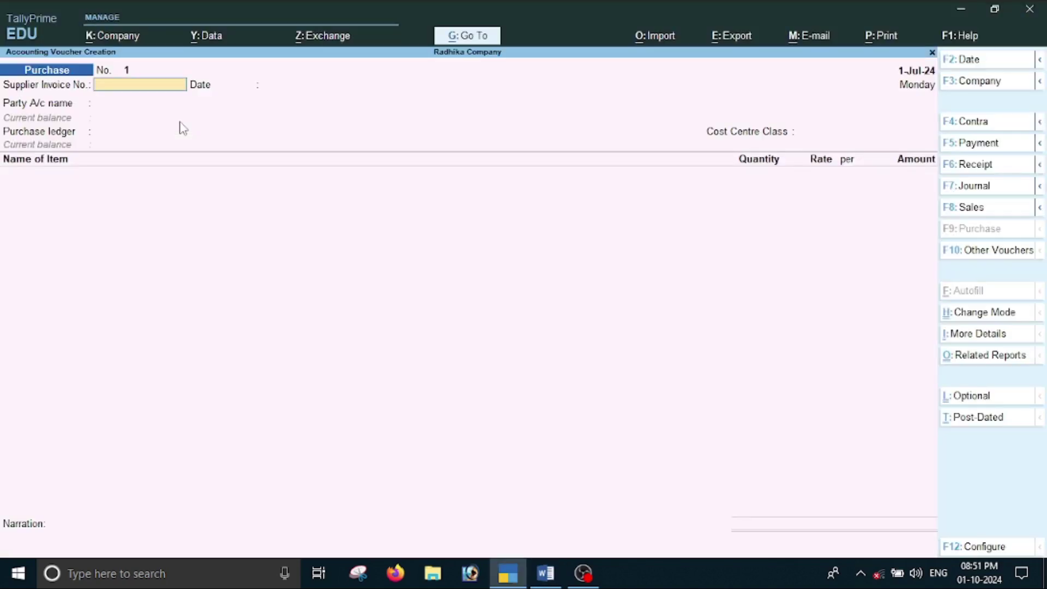
{"action": "type", "text": "jl/1025"}
{"action": "key", "text": "Return"}
{"action": "key", "text": "Return"}
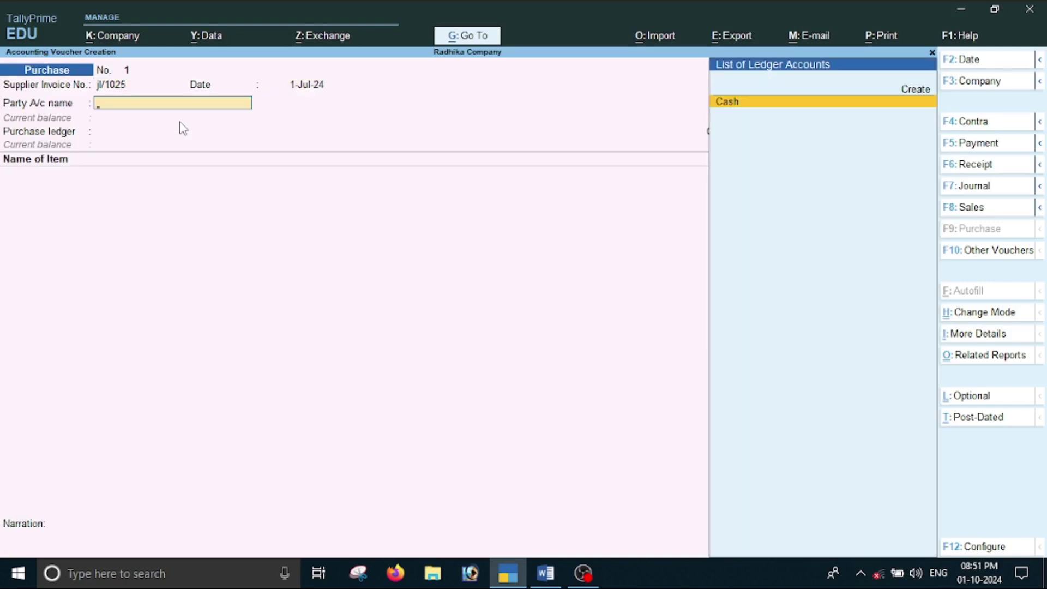
- Create a party ledger named Rahul Traders under the Sundry Creditors group from the purchase voucher
{"action": "key", "text": "alt+Tab"}
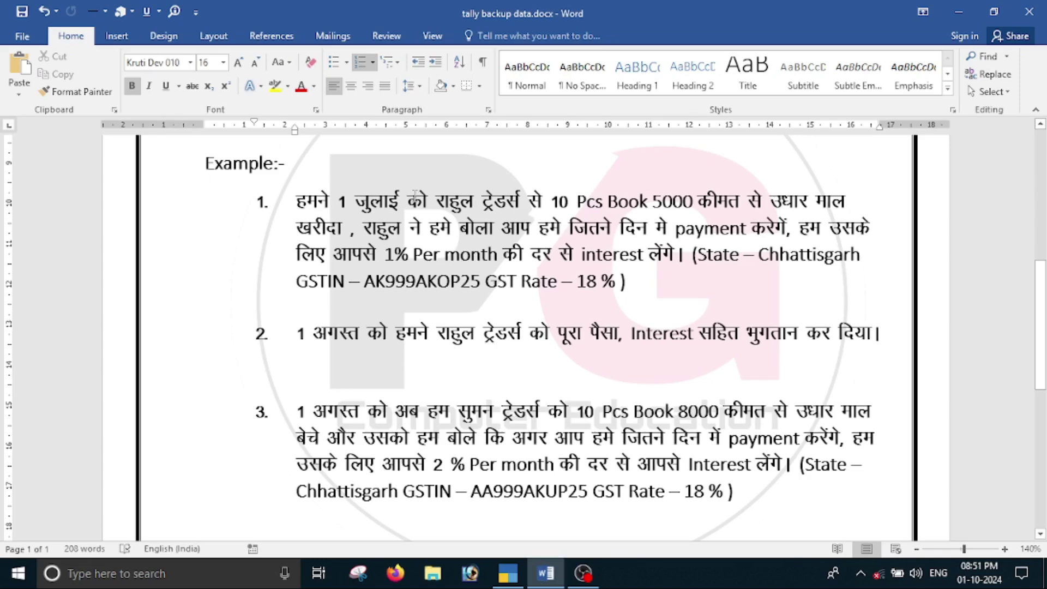
{"action": "key", "text": "alt+Tab"}
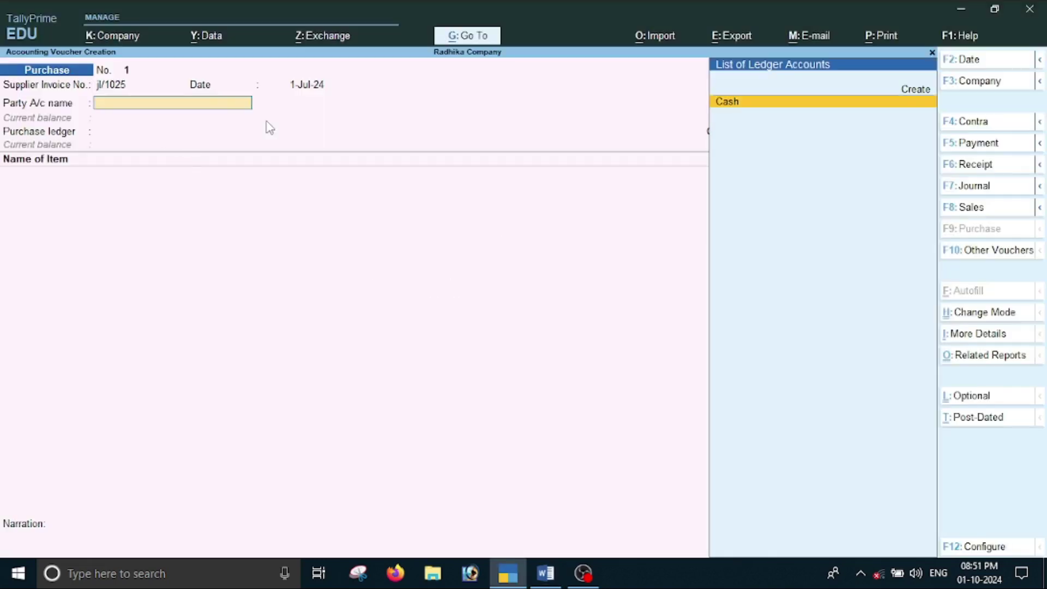
{"action": "key", "text": "alt+c"}
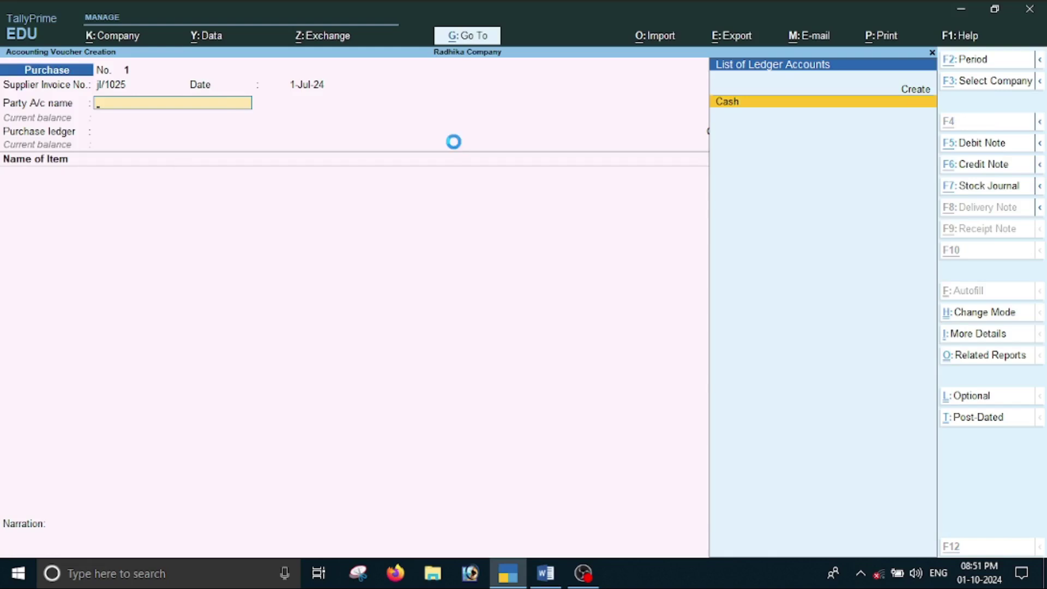
{"action": "type", "text": "Rahul Tr"}
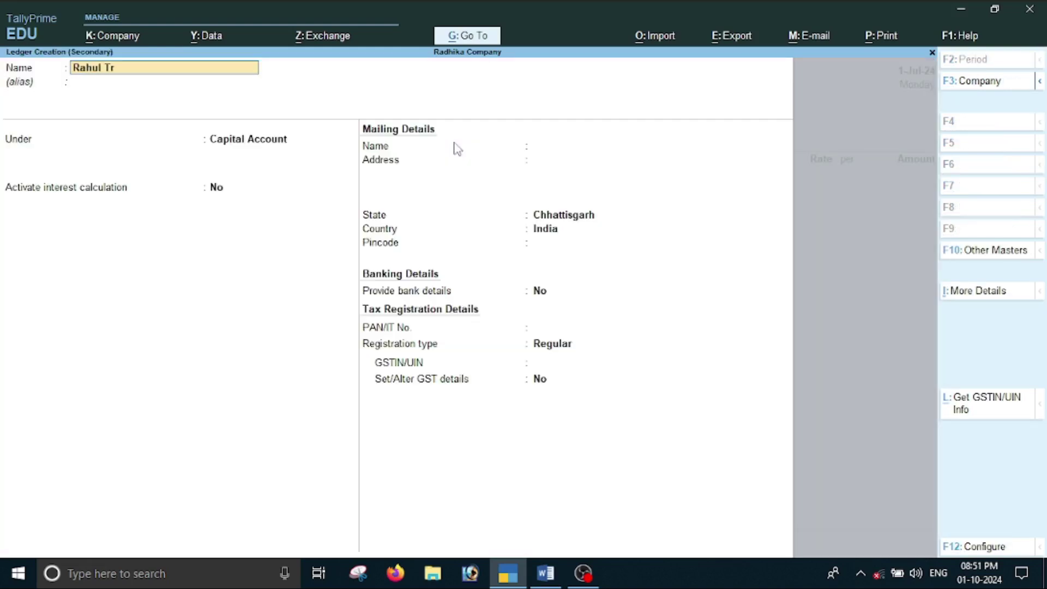
{"action": "type", "text": "aders"}
{"action": "key", "text": "Return"}
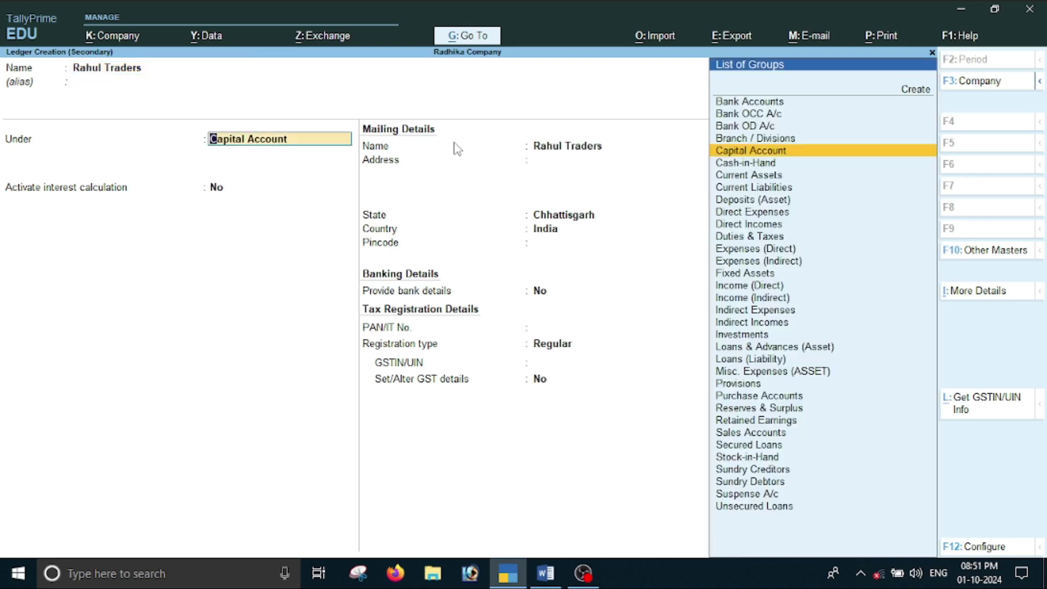
{"action": "type", "text": "S"}
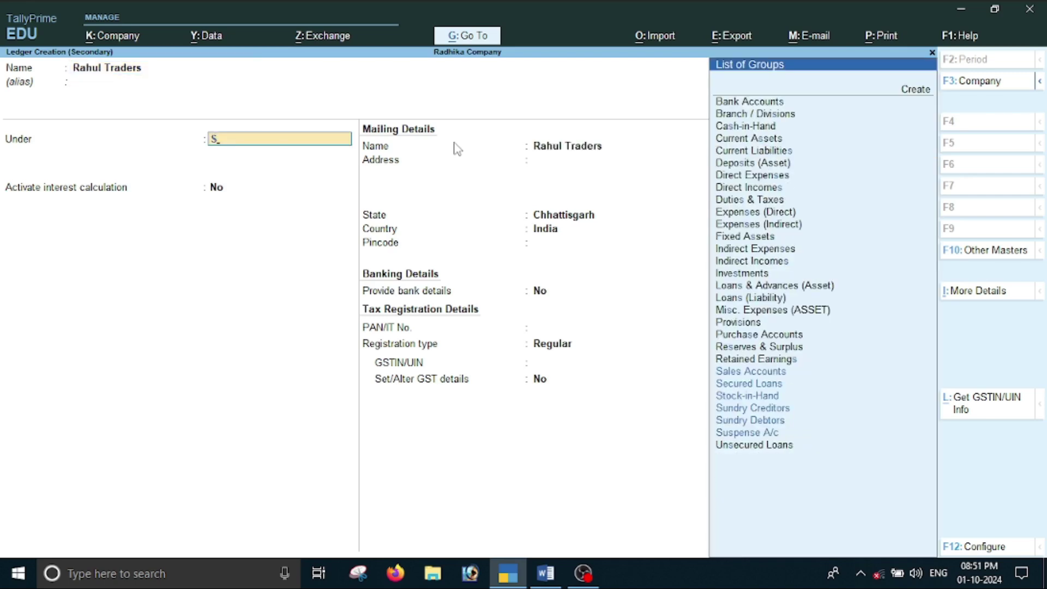
{"action": "key", "text": "Down"}
{"action": "key", "text": "Down"}
{"action": "key", "text": "Down"}
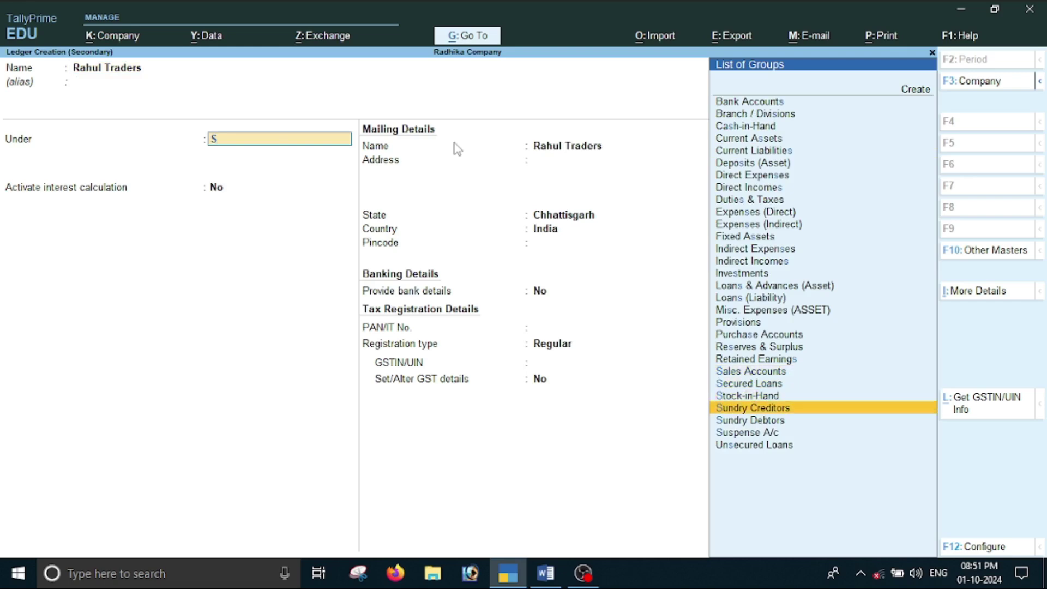
{"action": "key", "text": "Return"}
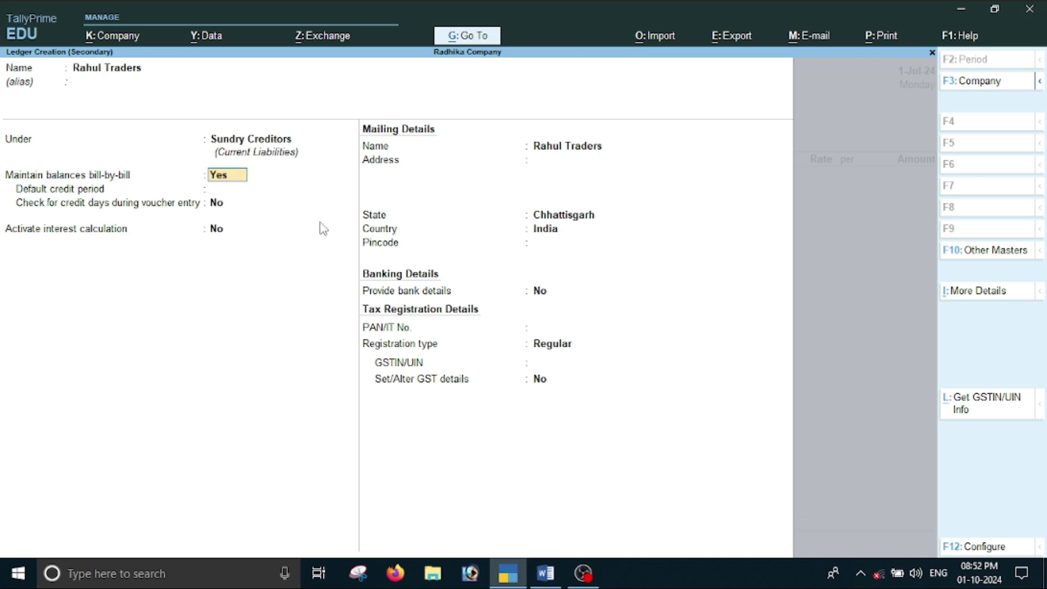
- Keep the bill-by-bill defaults, activate interest calculation for the ledger, and set it to calculate transaction-by-transaction
{"action": "key", "text": "Return"}
{"action": "key", "text": "Return"}
{"action": "key", "text": "Return"}
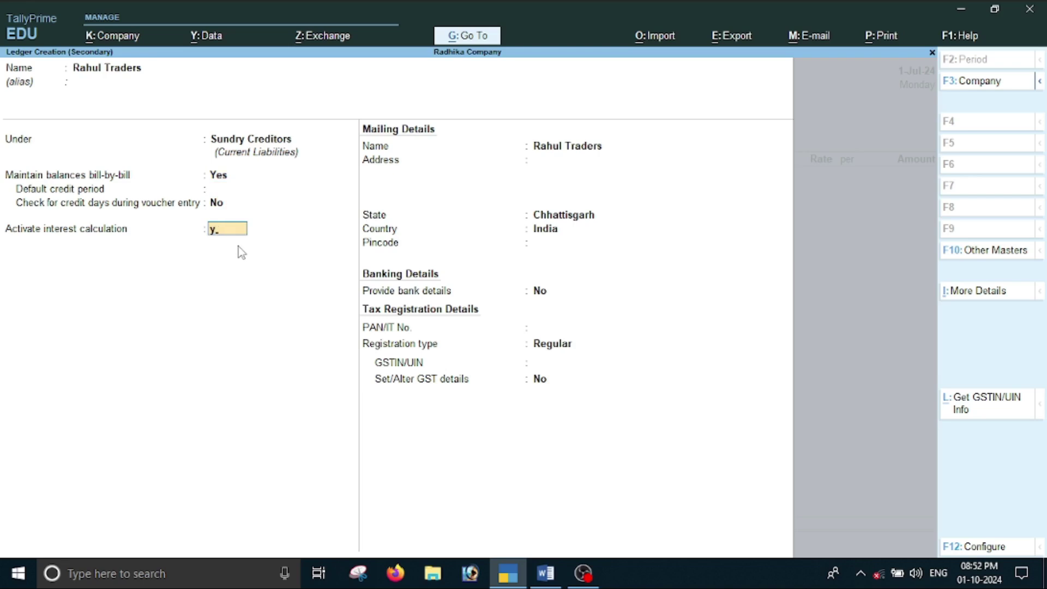
{"action": "key", "text": "Return"}
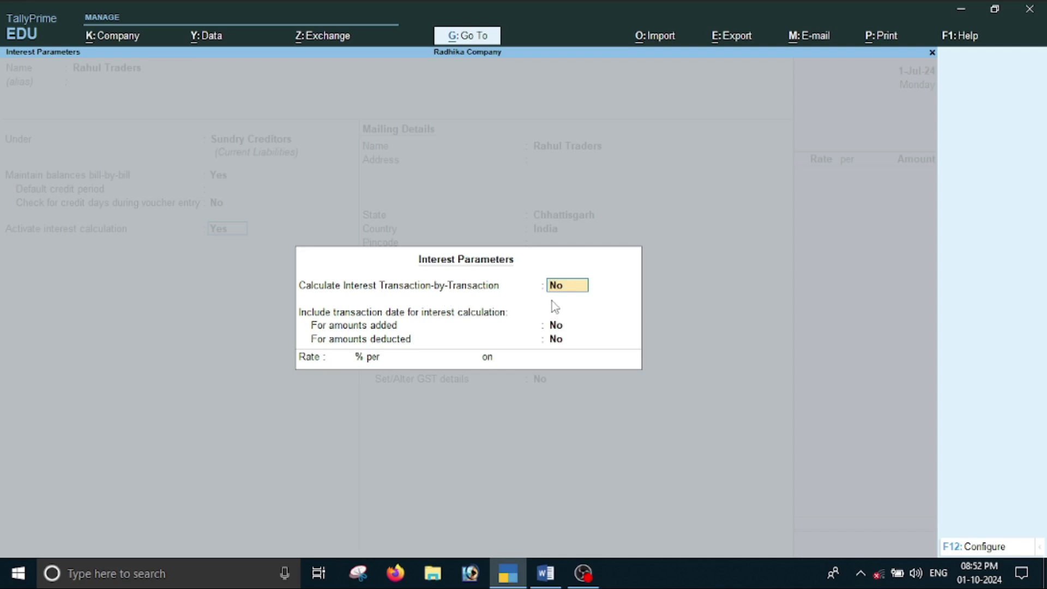
{"action": "key", "text": "Return"}
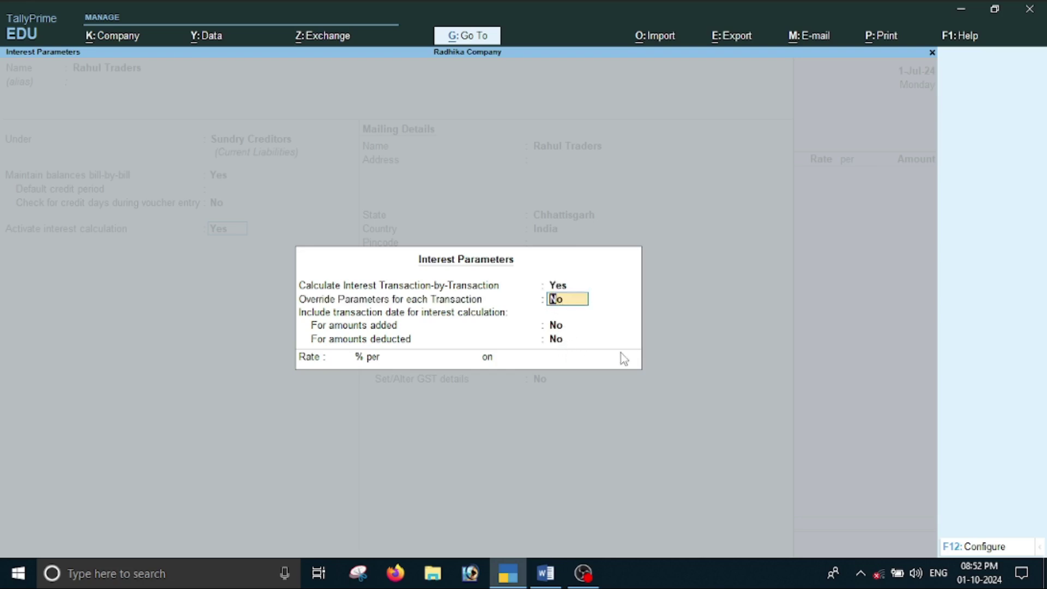
- Keep the remaining interest options at No and set the rate to 1% per Calendar Month on Credit Balances Only
{"action": "key", "text": "Return"}
{"action": "key", "text": "Return"}
{"action": "key", "text": "Return"}
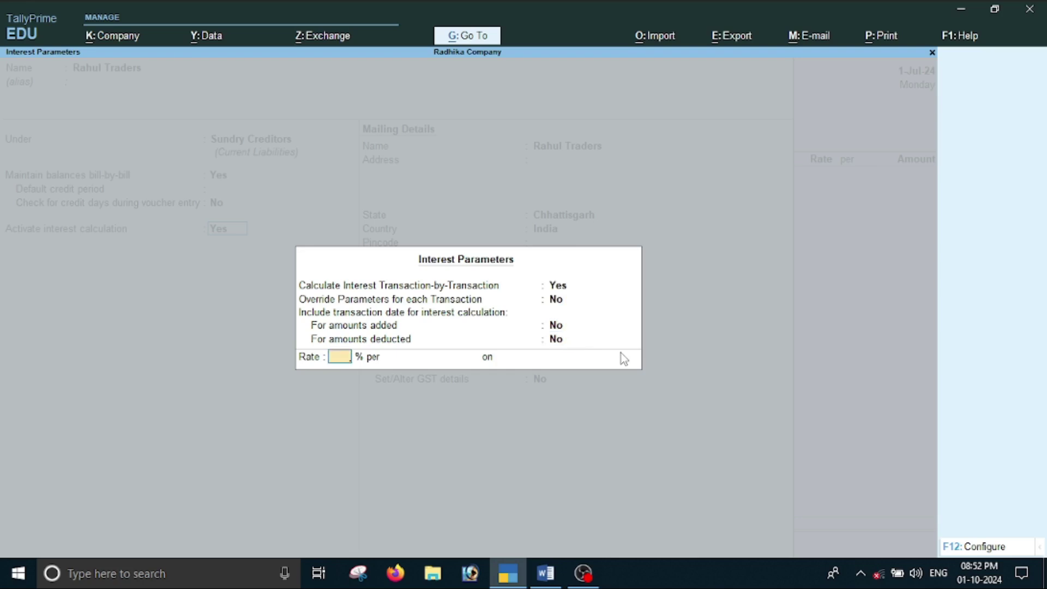
{"action": "key", "text": "alt+Tab"}
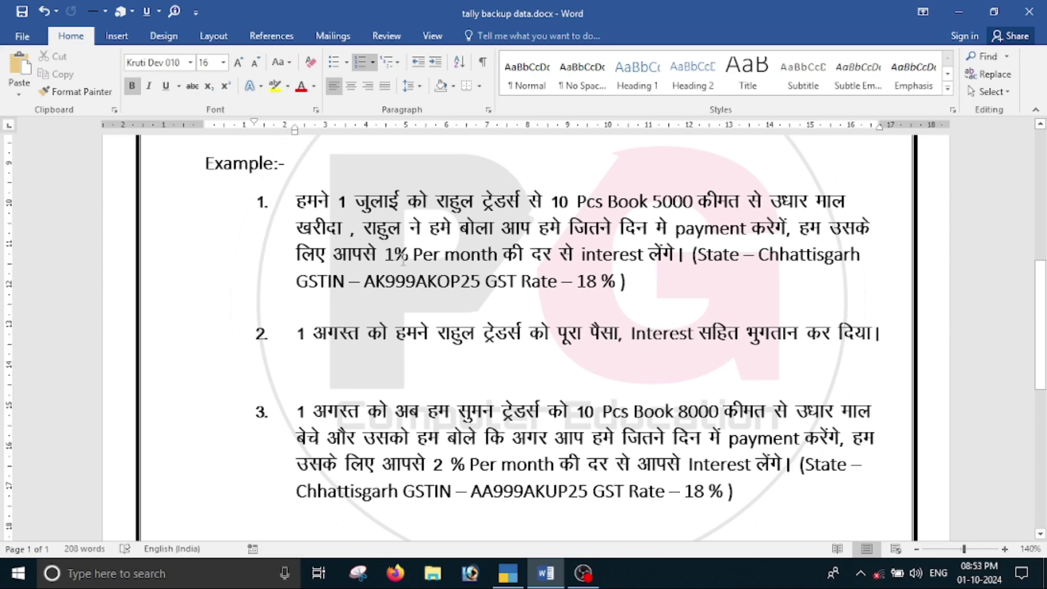
{"action": "key", "text": "alt+Tab"}
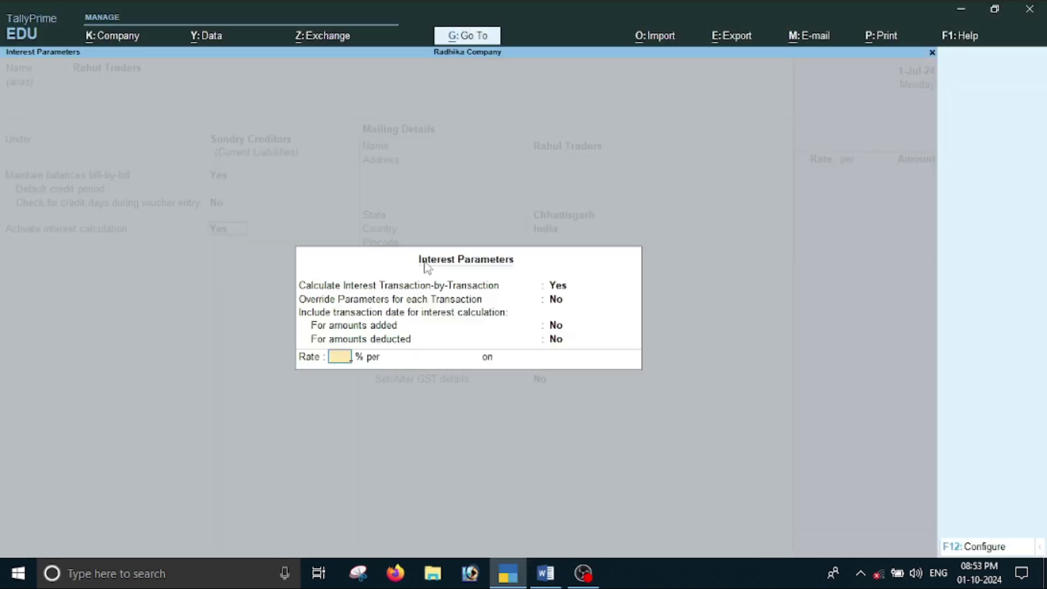
{"action": "key", "text": "Return"}
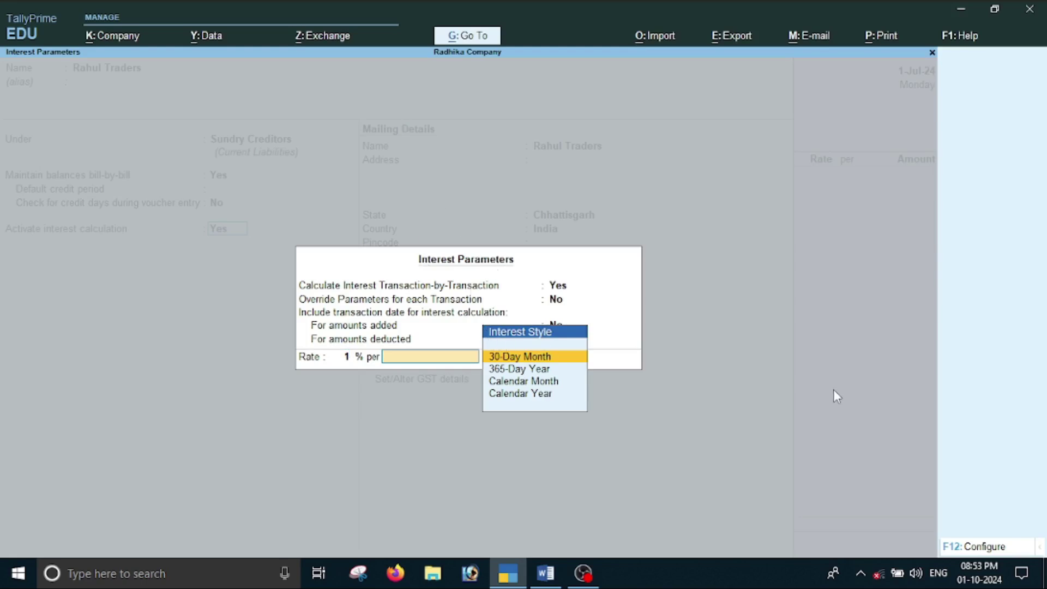
{"action": "key", "text": "Down"}
{"action": "key", "text": "Down"}
{"action": "key", "text": "Down"}
{"action": "key", "text": "Up"}
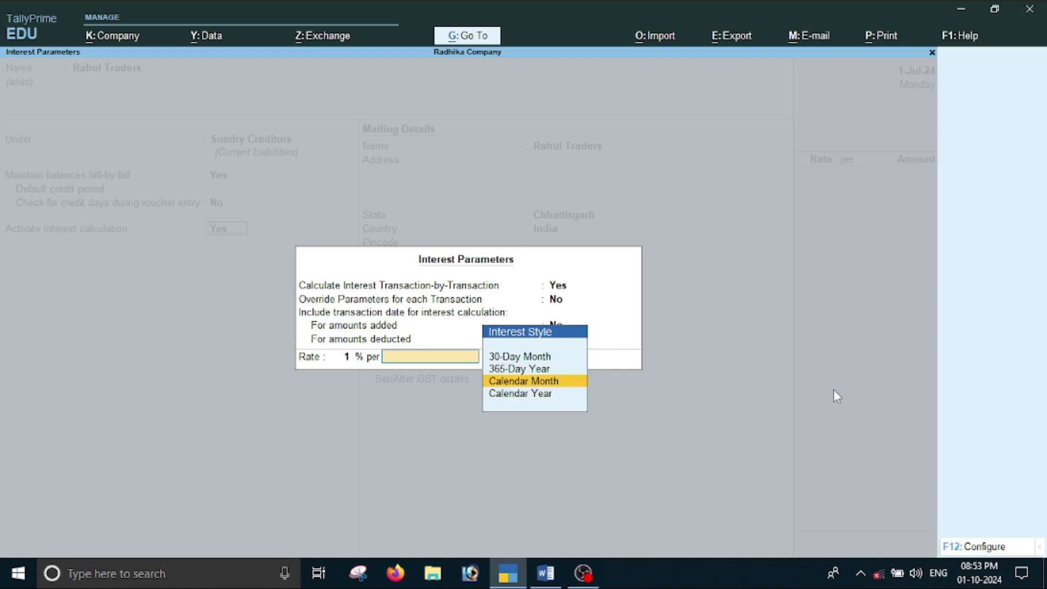
{"action": "key", "text": "Return"}
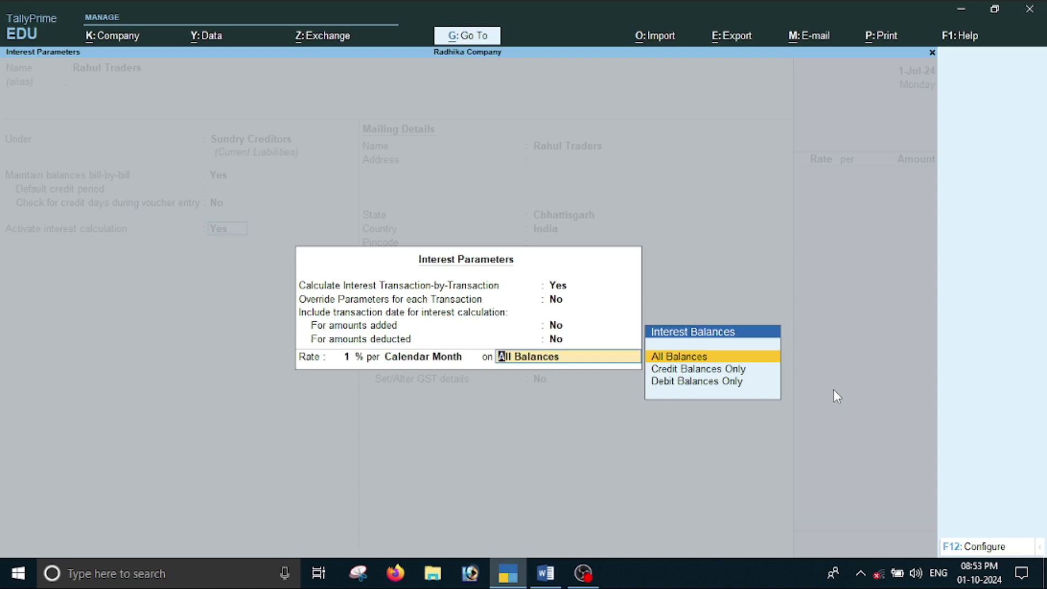
{"action": "key", "text": "Down"}
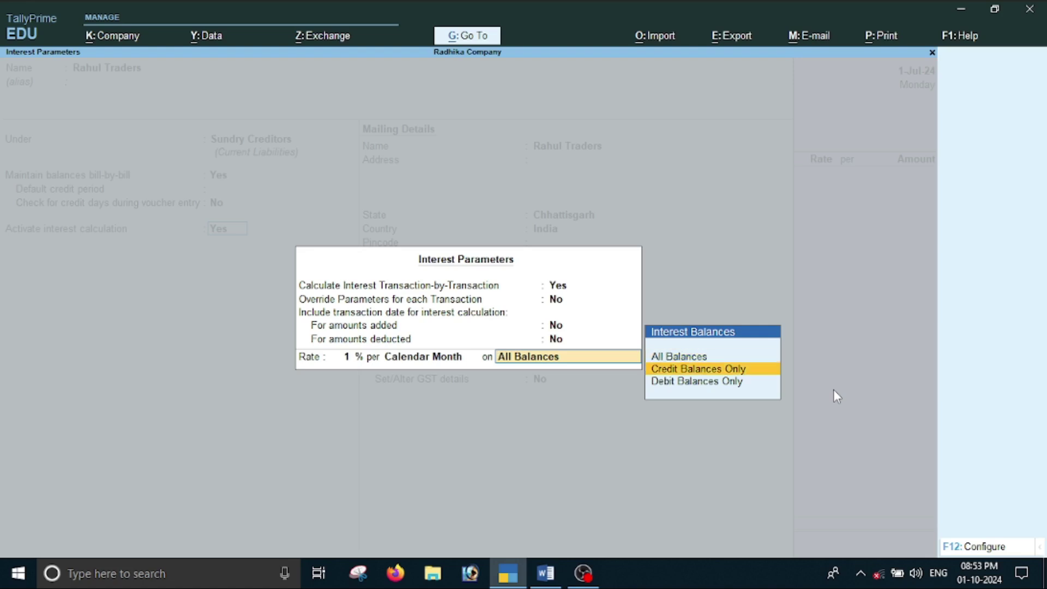
{"action": "key", "text": "Return"}
- Keep the state Chhattisgarh, country India, no bank details and Regular registration, leaving the address, pincode and PAN blank
{"action": "key", "text": "Return"}
{"action": "key", "text": "Return"}
{"action": "key", "text": "Return"}
{"action": "key", "text": "Return"}
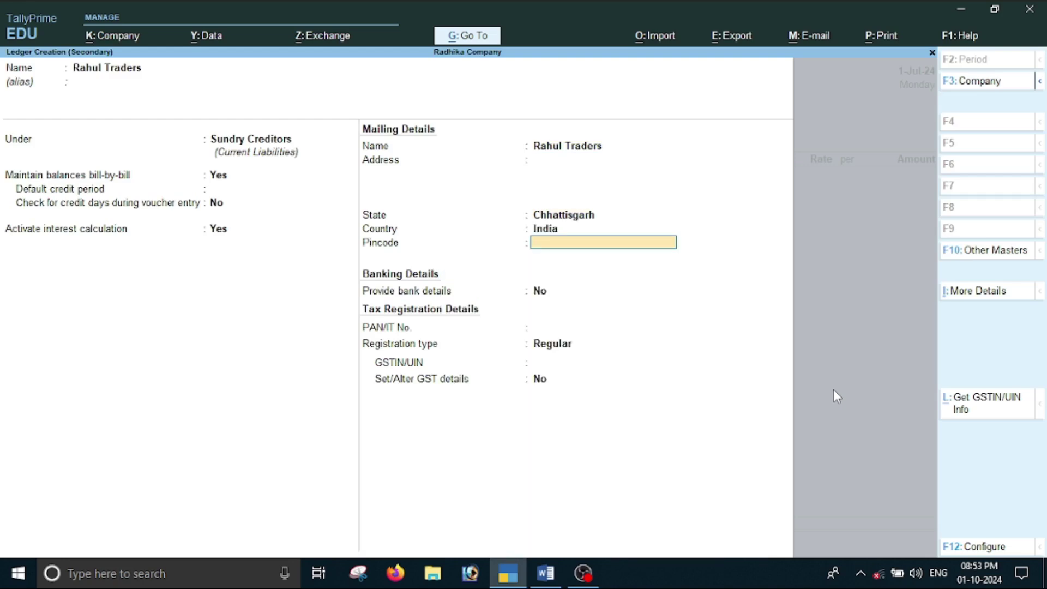
{"action": "key", "text": "BackSpace"}
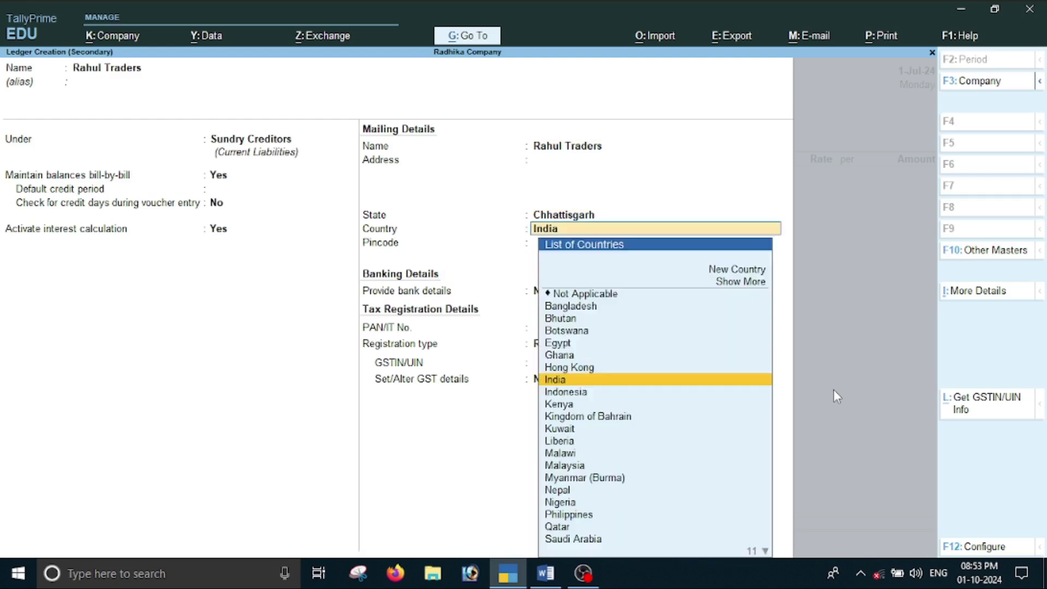
{"action": "key", "text": "BackSpace"}
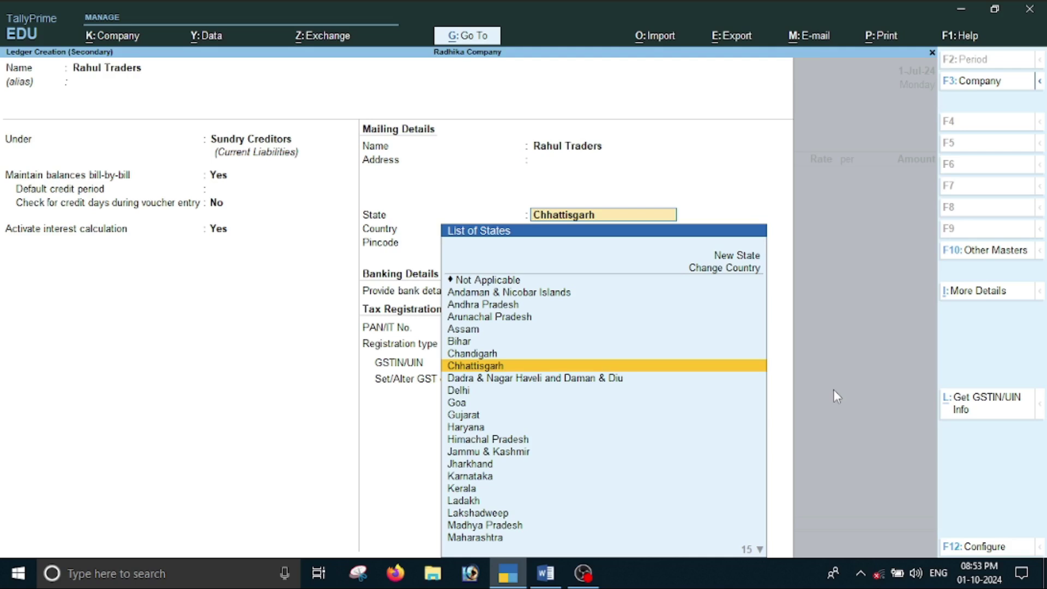
{"action": "key", "text": "Return"}
{"action": "key", "text": "Return"}
{"action": "key", "text": "Return"}
{"action": "key", "text": "Return"}
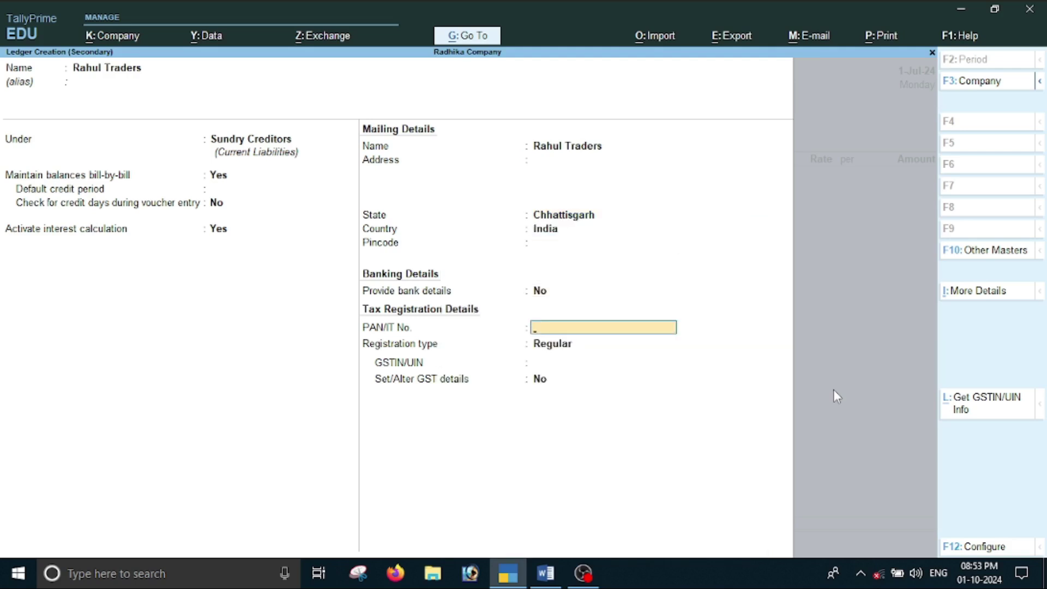
{"action": "key", "text": "Return"}
{"action": "key", "text": "Return"}
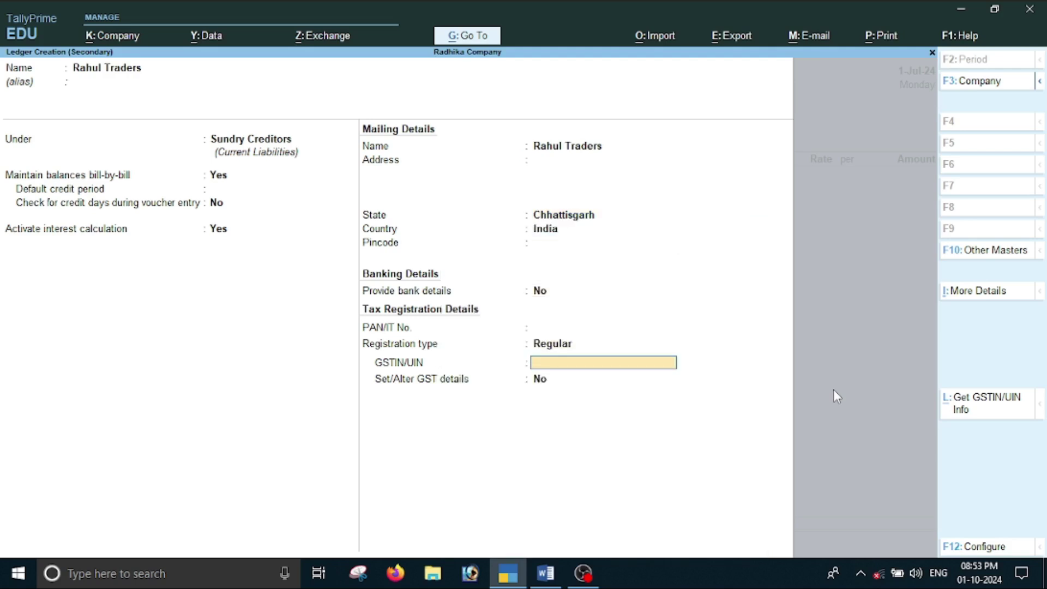
- Copy Rahul Traders' GSTIN from the first example in the Word document and paste it into the ledger's GSTIN/UIN in TallyPrime
{"action": "key", "text": "alt+Tab"}
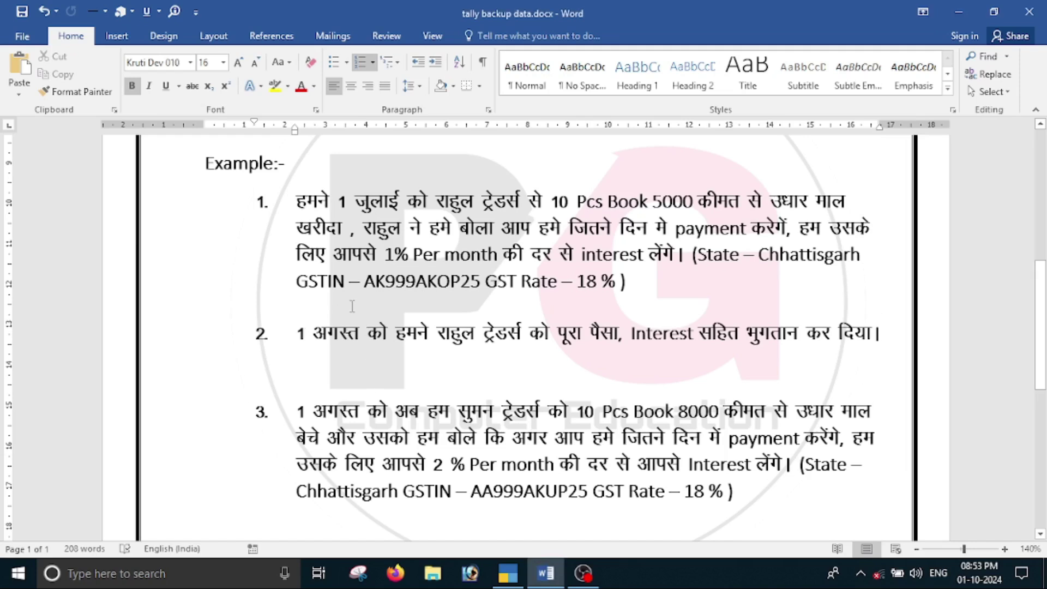
{"action": "left_click_drag", "start_coordinate": [364, 281], "coordinate": [479, 289]}
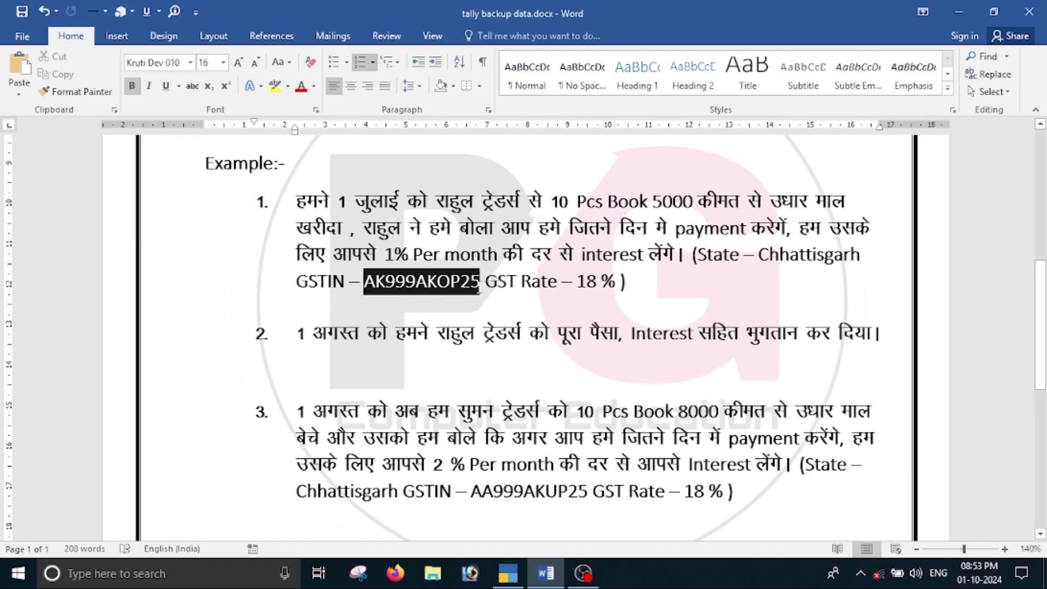
{"action": "key", "text": "ctrl+c"}
{"action": "key", "text": "alt+Tab"}
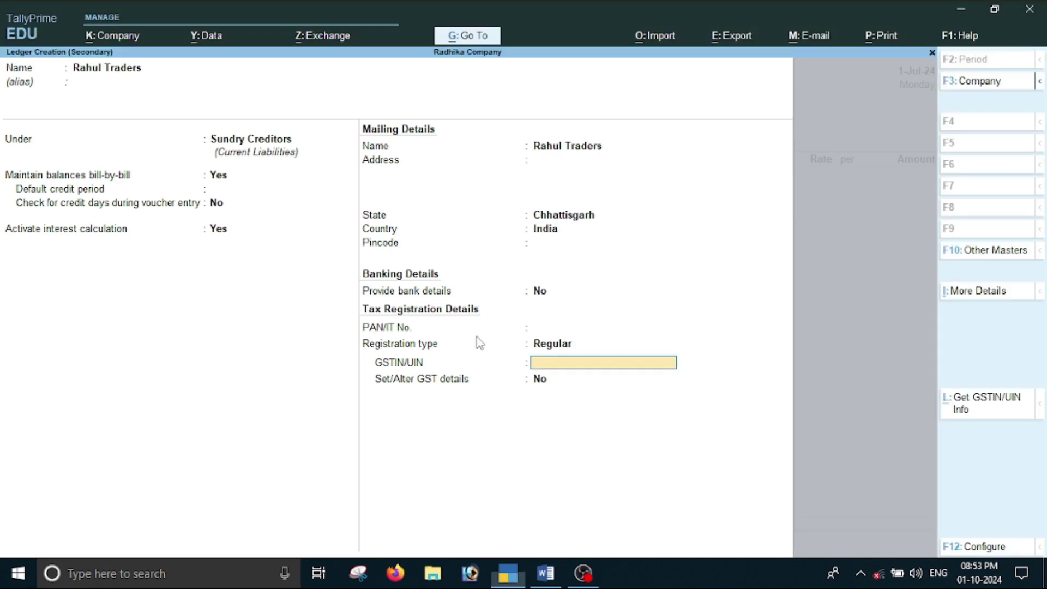
{"action": "key", "text": "ctrl+v"}
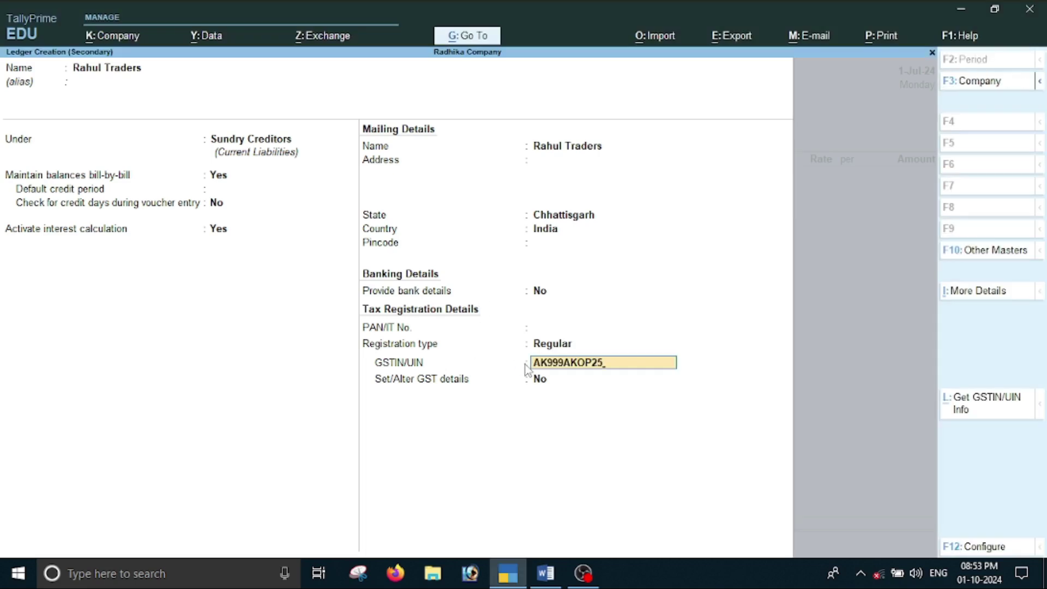
{"action": "key", "text": "Return"}
- Choose to set the ledger's GST details, keep Regular registration, party type Not Applicable and the remaining options at No, and save the ledger
{"action": "key", "text": "Return"}
{"action": "type", "text": "y"}
{"action": "key", "text": "Return"}
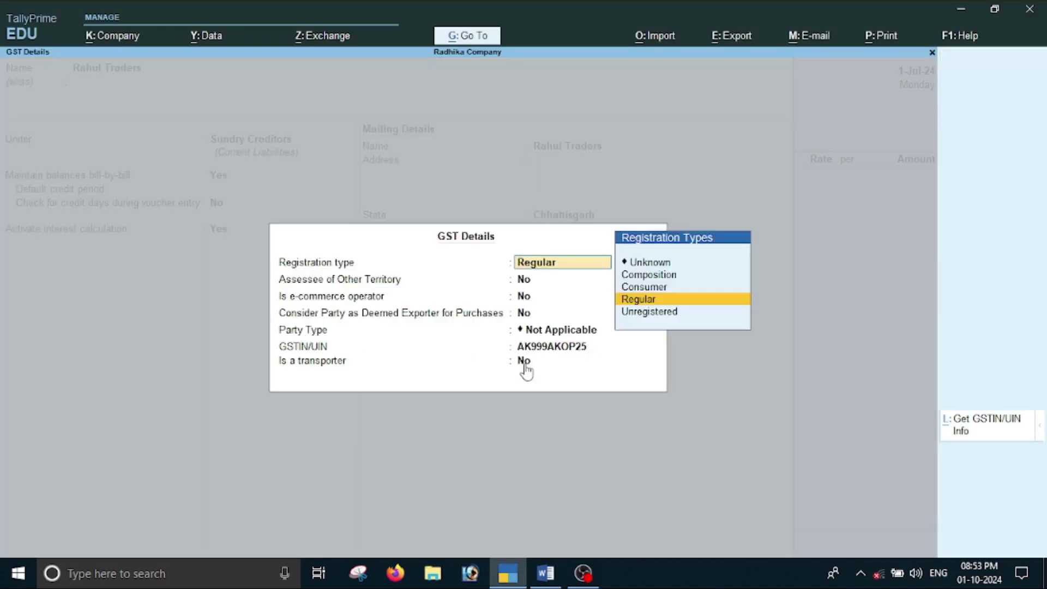
{"action": "key", "text": "Return"}
{"action": "key", "text": "Return"}
{"action": "key", "text": "Return"}
{"action": "key", "text": "Return"}
{"action": "key", "text": "Return"}
{"action": "key", "text": "Return"}
{"action": "key", "text": "Return"}
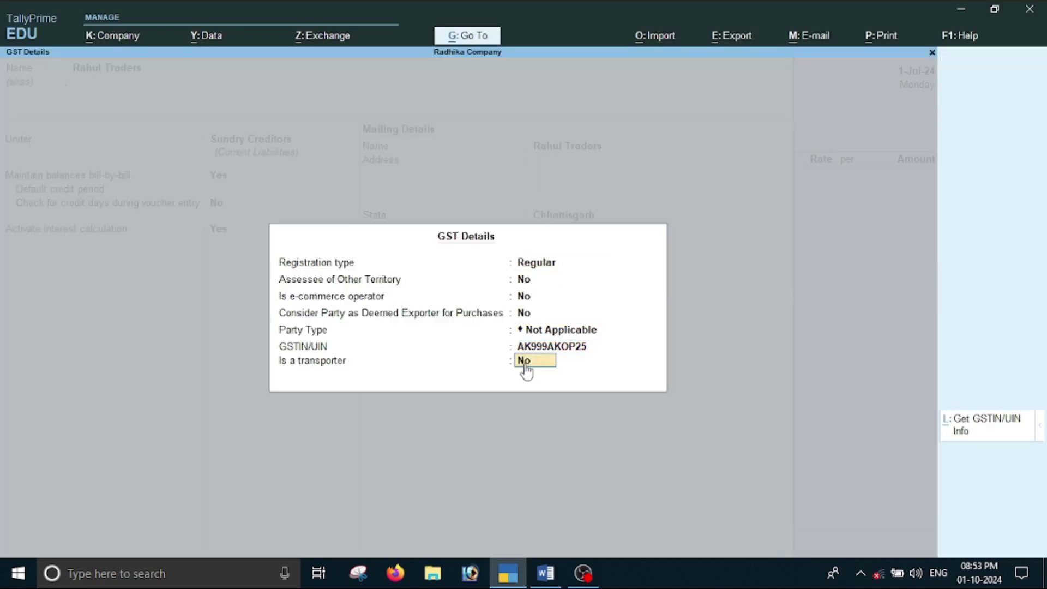
{"action": "key", "text": "Return"}
{"action": "key", "text": "Return"}
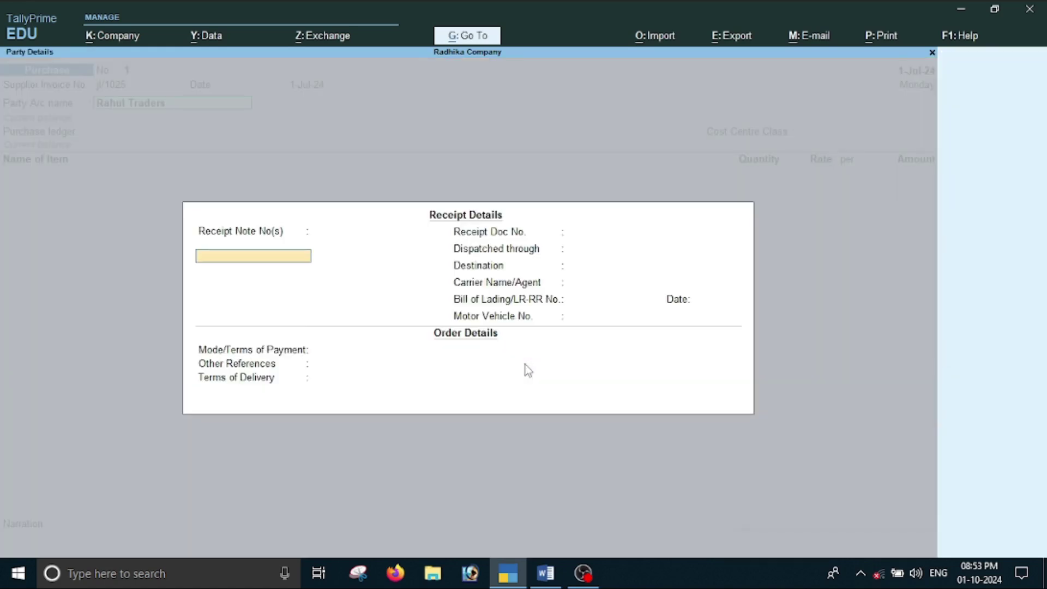
- Leave all receipt and order details of the purchase voucher blank
{"action": "key", "text": "Return"}
{"action": "key", "text": "Return"}
{"action": "key", "text": "Return"}
{"action": "key", "text": "Return"}
{"action": "key", "text": "Return"}
{"action": "key", "text": "Return"}
{"action": "key", "text": "Return"}
{"action": "key", "text": "Return"}
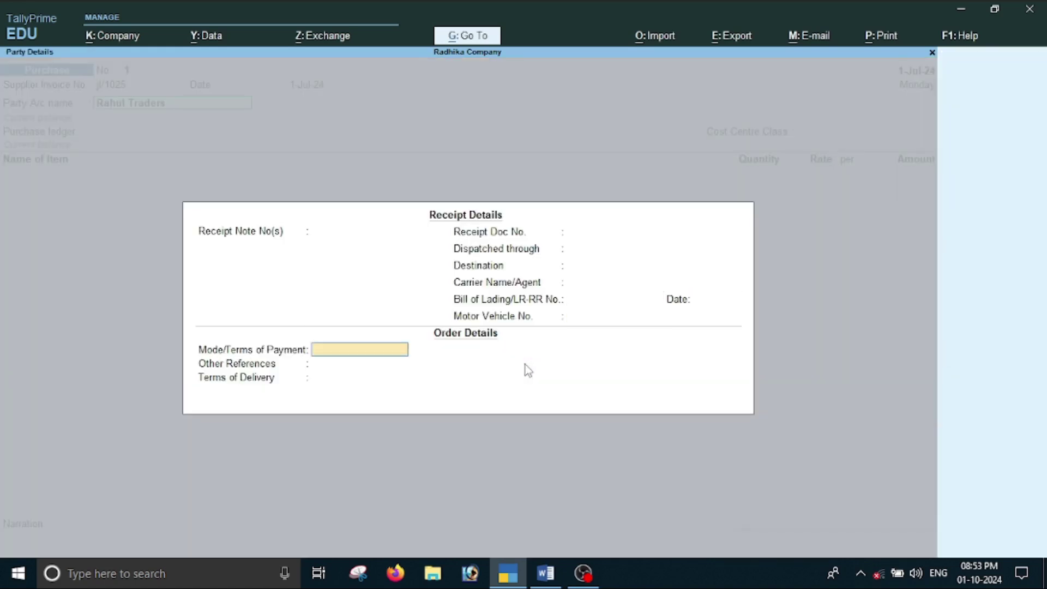
{"action": "key", "text": "Return"}
{"action": "key", "text": "Return"}
{"action": "key", "text": "Return"}
- Accept the supplier details with Rahul Traders, state Chhattisgarh, country India and the ledger's GSTIN, leaving the address blank
{"action": "key", "text": "Return"}
{"action": "key", "text": "Return"}
{"action": "key", "text": "Return"}
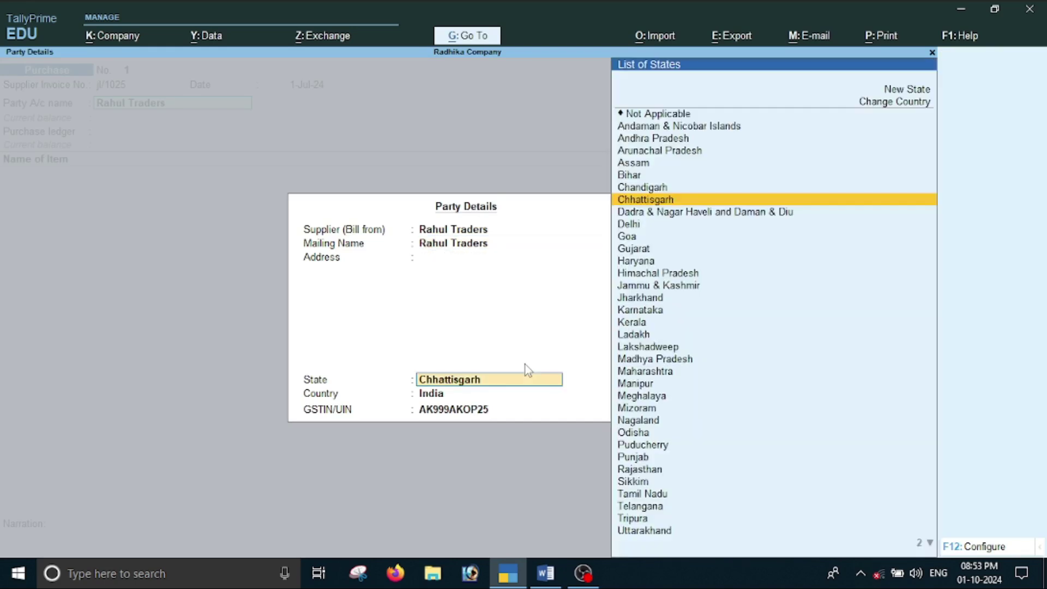
{"action": "key", "text": "Return"}
{"action": "key", "text": "Return"}
{"action": "key", "text": "Return"}
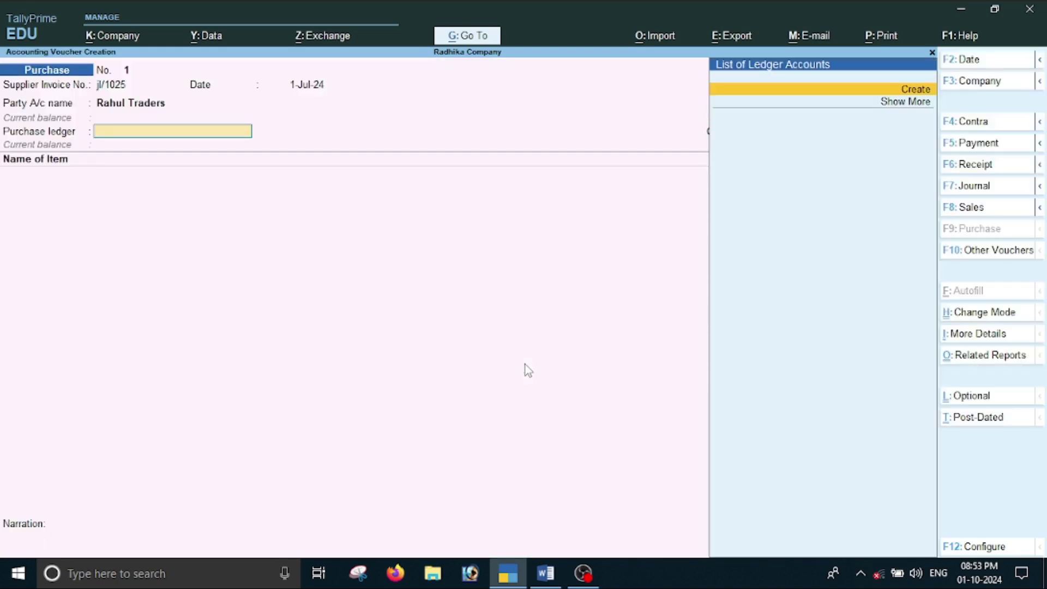
- Create a purchase ledger named Purchase under the Purchase Accounts group from the voucher
{"action": "key", "text": "Return"}
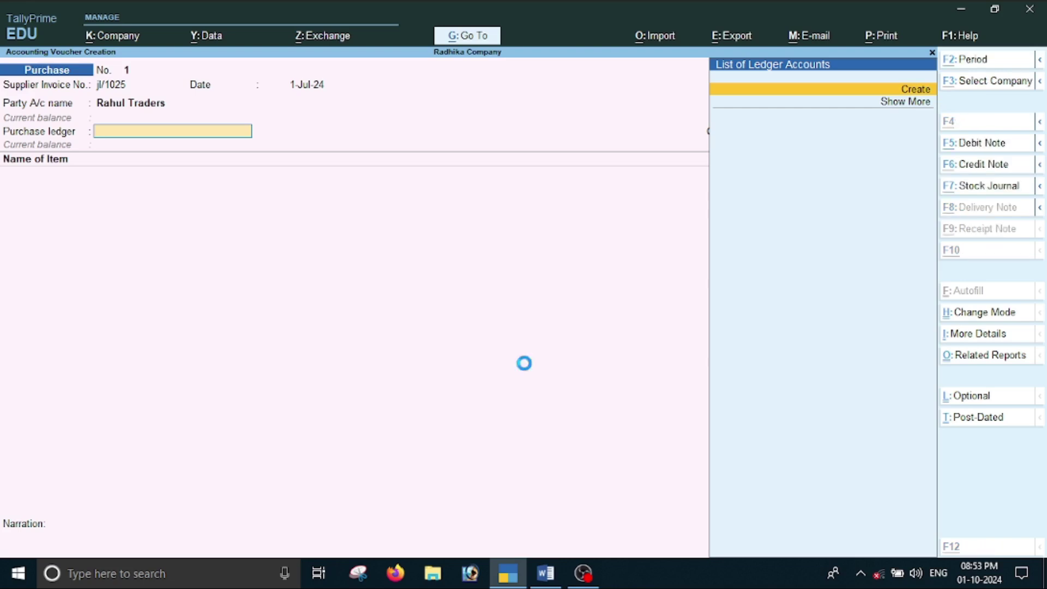
{"action": "type", "text": "Pur"}
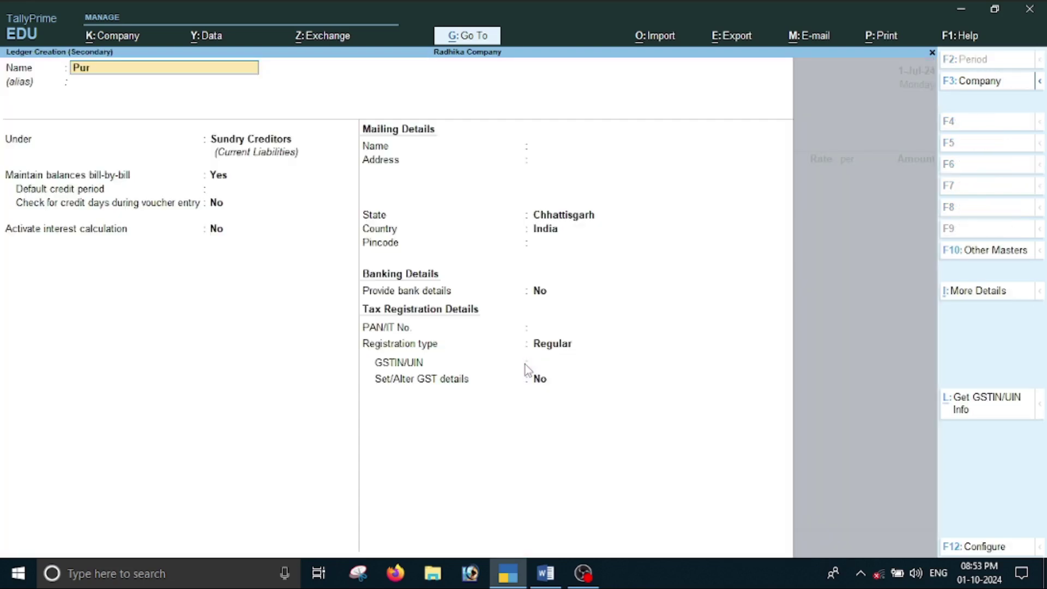
{"action": "type", "text": "cahse"}
{"action": "key", "text": "BackSpace"}
{"action": "key", "text": "BackSpace"}
{"action": "key", "text": "BackSpace"}
{"action": "type", "text": "chase"}
{"action": "key", "text": "Return"}
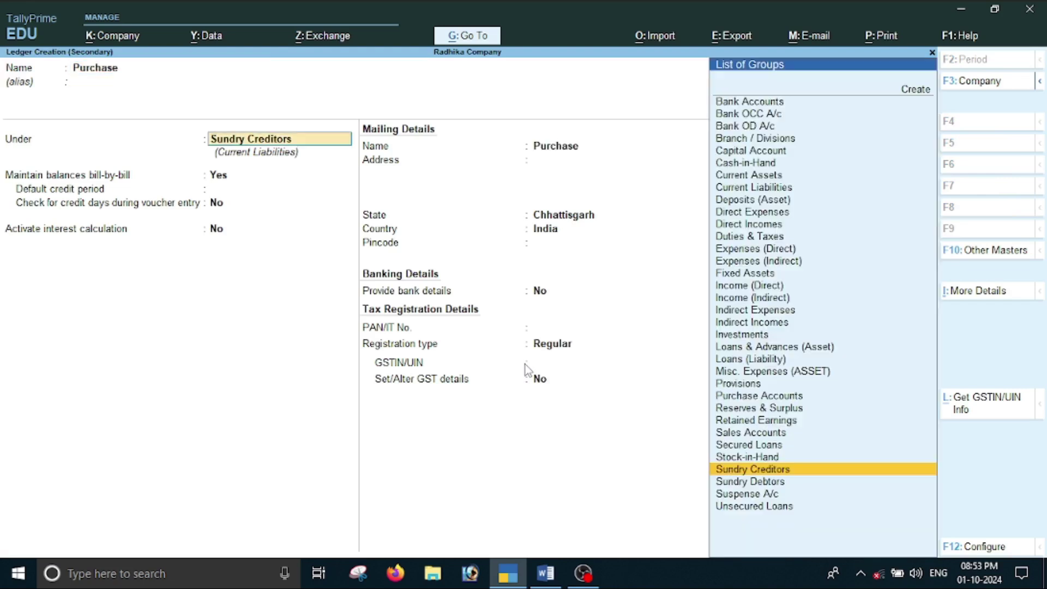
{"action": "type", "text": "P"}
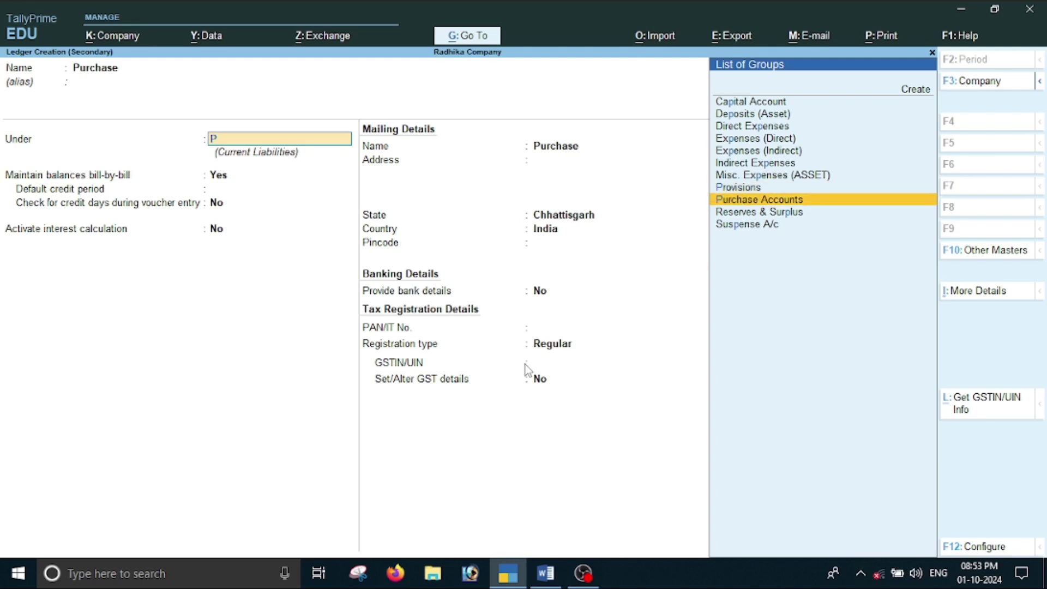
{"action": "key", "text": "Return"}
- Set the Purchase ledger's type of supply to Goods, save it, and use it in the voucher with cost centre class Not Applicable
{"action": "key", "text": "Return"}
{"action": "key", "text": "Return"}
{"action": "key", "text": "Return"}
{"action": "key", "text": "Return"}
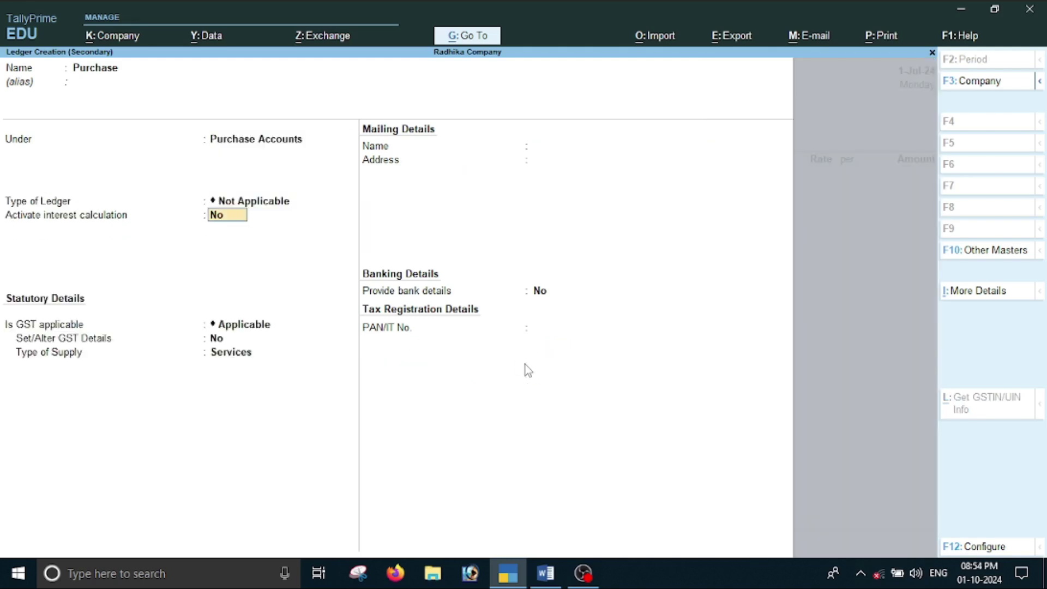
{"action": "key", "text": "Up"}
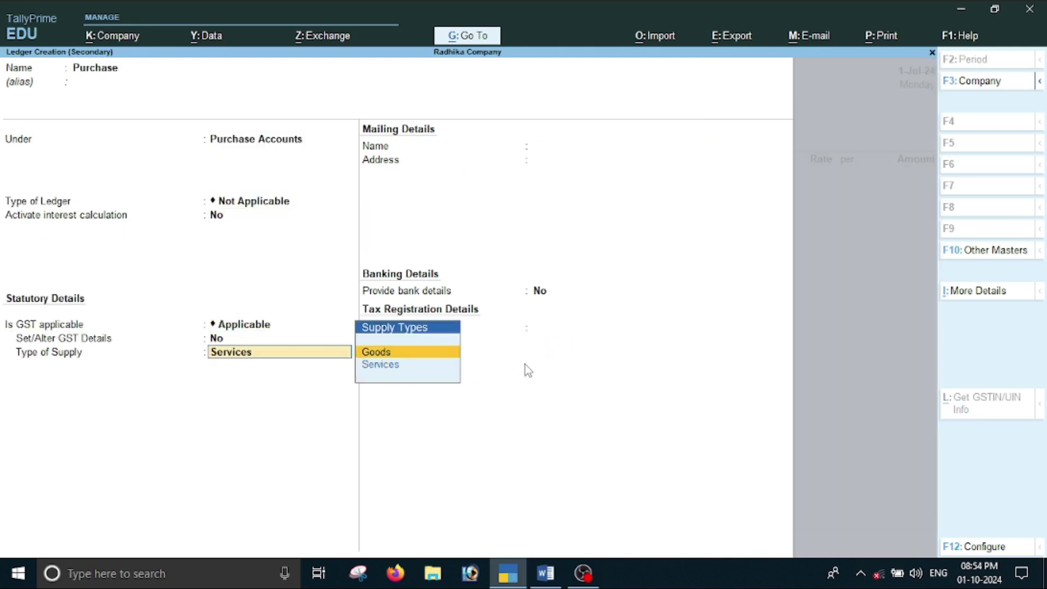
{"action": "key", "text": "Return"}
{"action": "key", "text": "Return"}
{"action": "key", "text": "Return"}
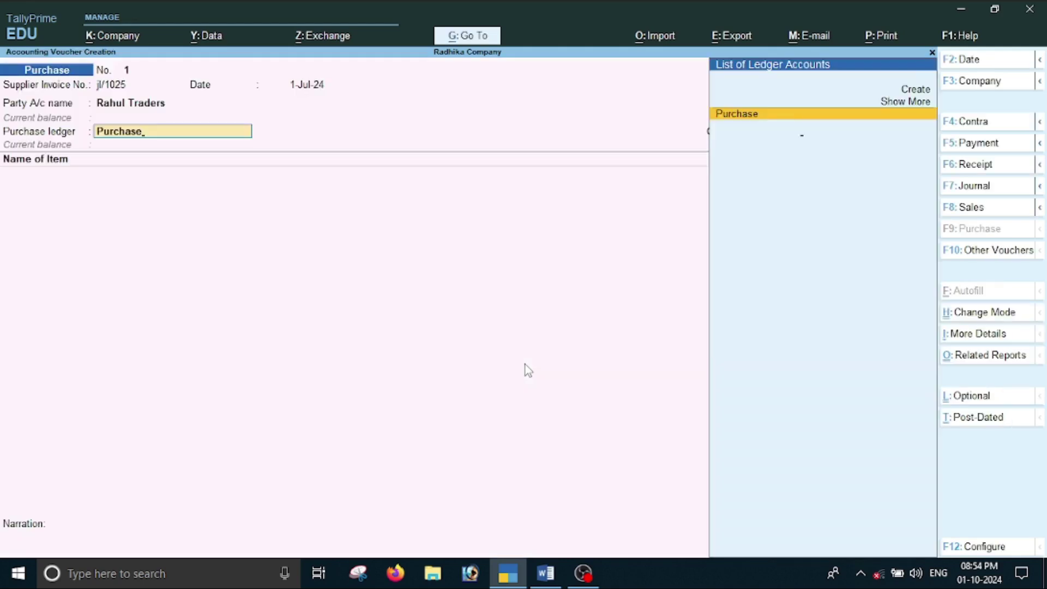
{"action": "key", "text": "Return"}
{"action": "key", "text": "Return"}
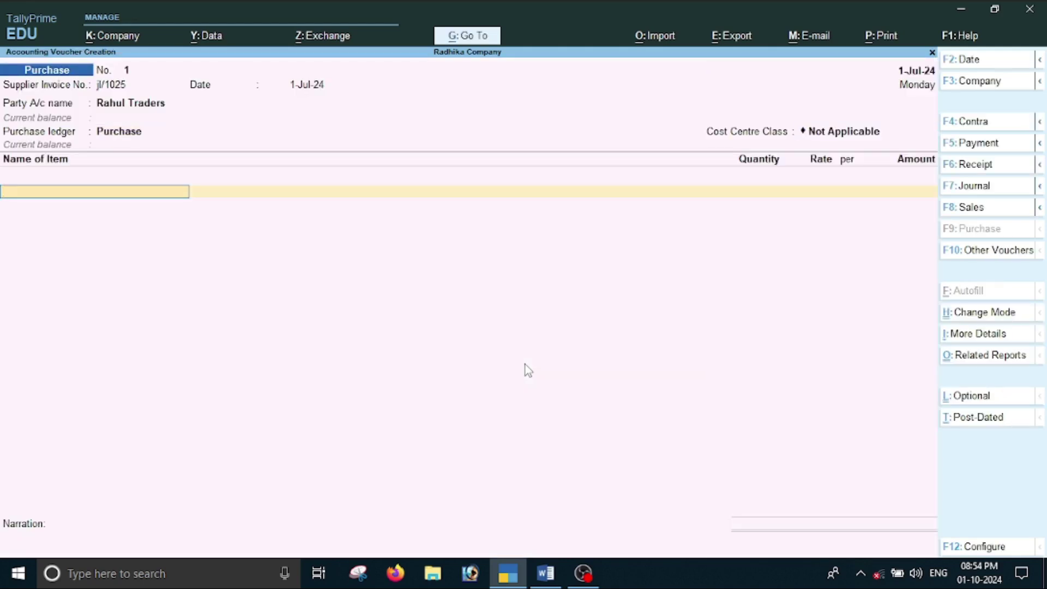
- Check the purchased item in the Word example, then create a stock item named Book under Primary from the TallyPrime voucher
{"action": "key", "text": "alt+Tab"}
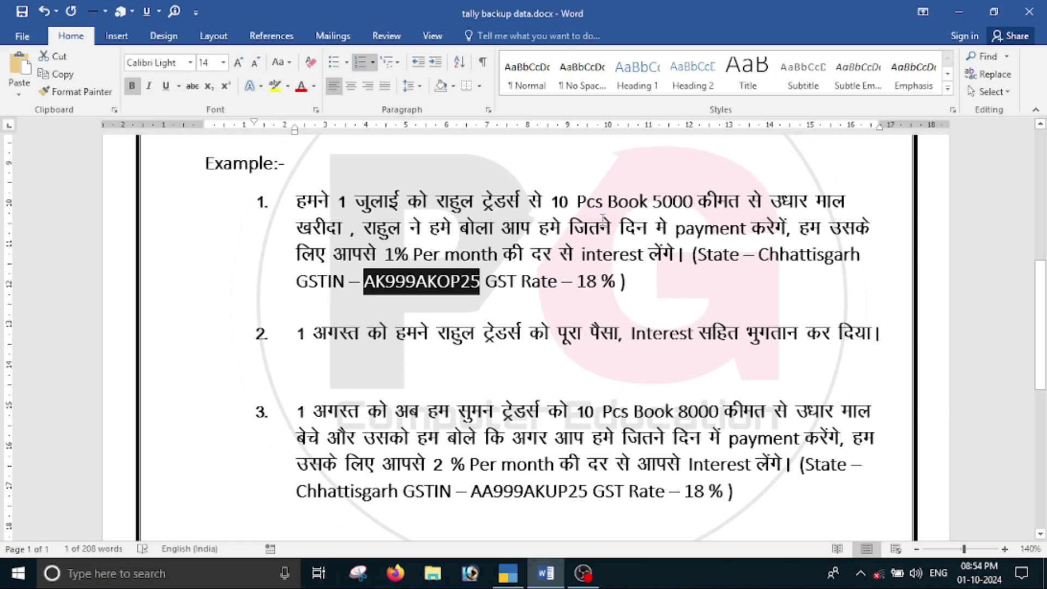
{"action": "key", "text": "alt+Tab"}
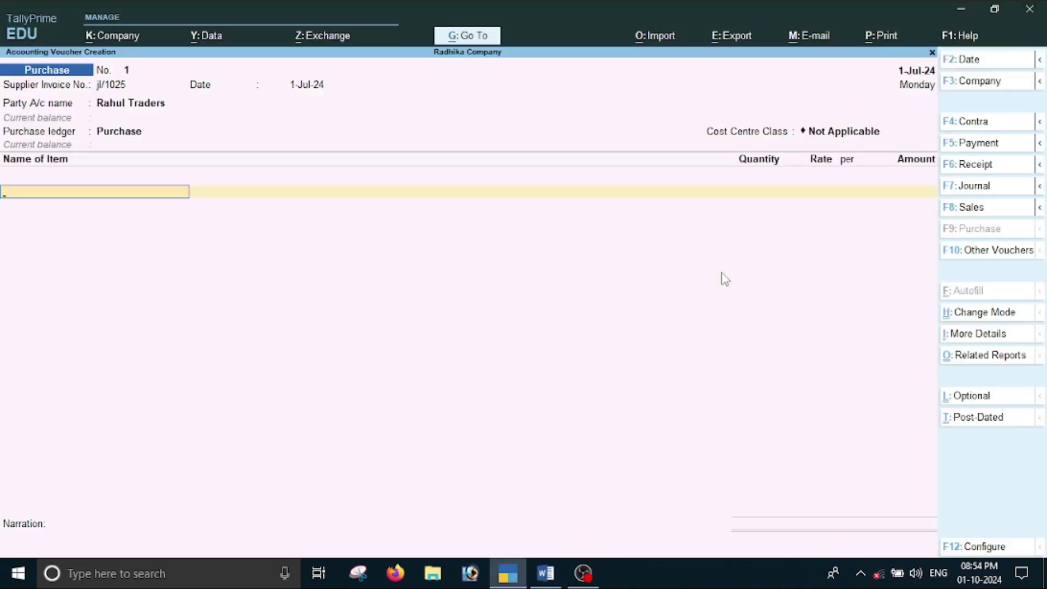
{"action": "key", "text": "alt+c"}
{"action": "type", "text": "Book"}
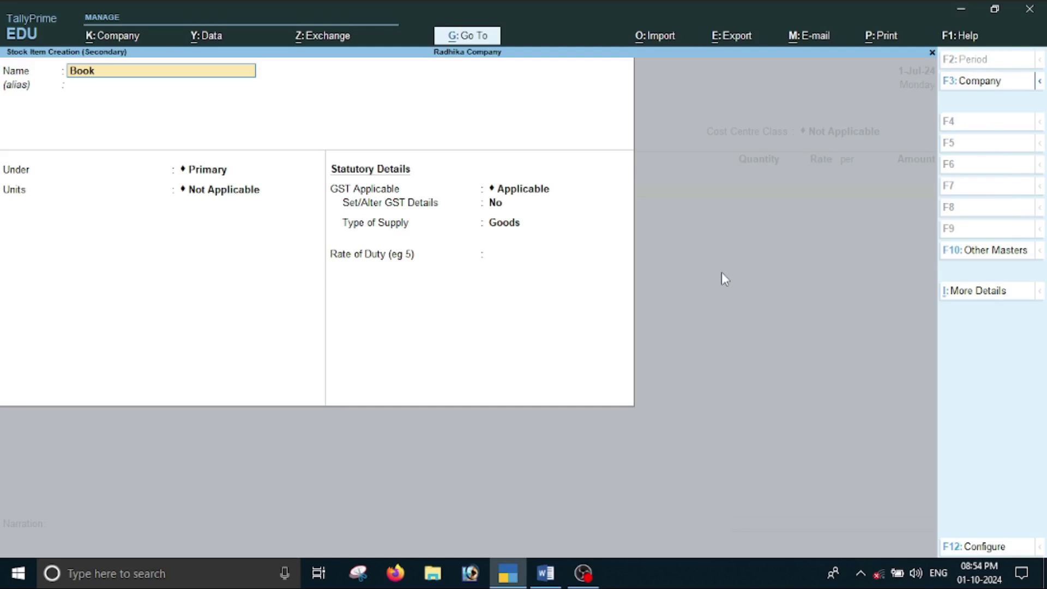
{"action": "key", "text": "Return"}
{"action": "key", "text": "Return"}
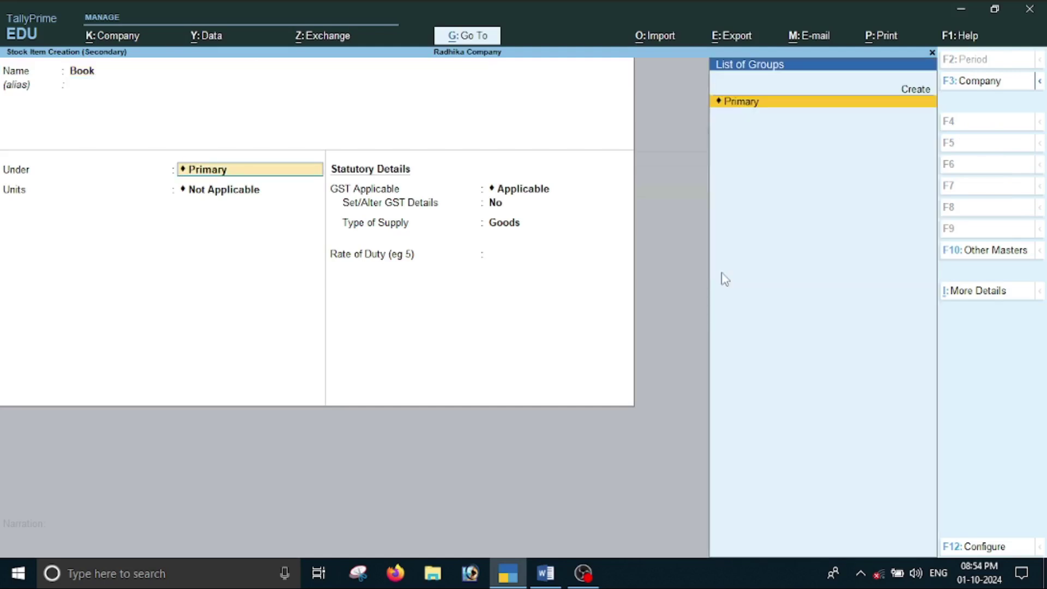
{"action": "key", "text": "Return"}
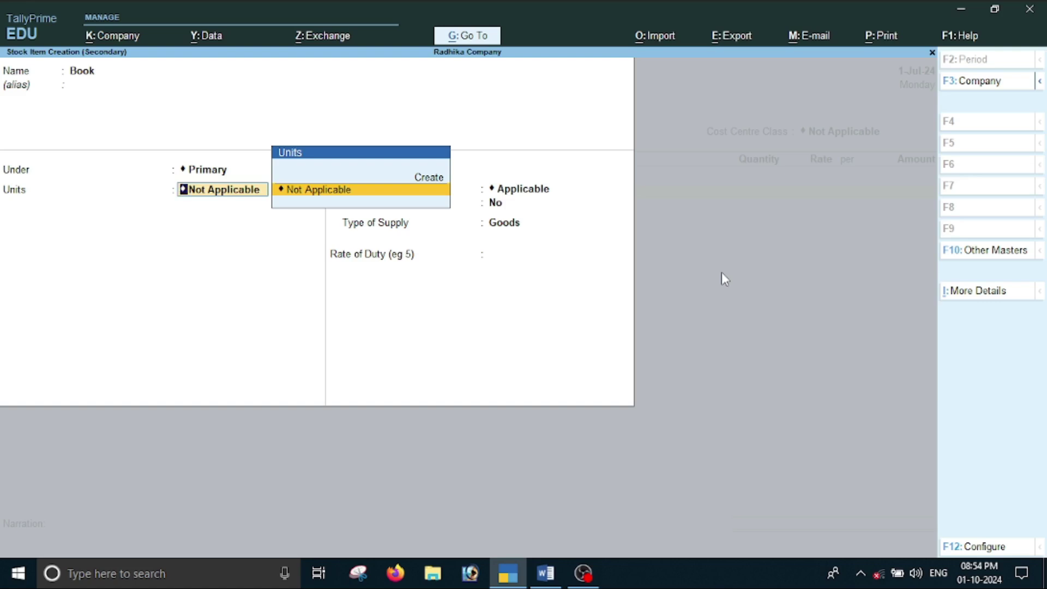
- Create a simple unit with the symbol pcs and 0 decimal places, and assign it to the Book item
{"action": "key", "text": "alt+c"}
{"action": "type", "text": "pcs"}
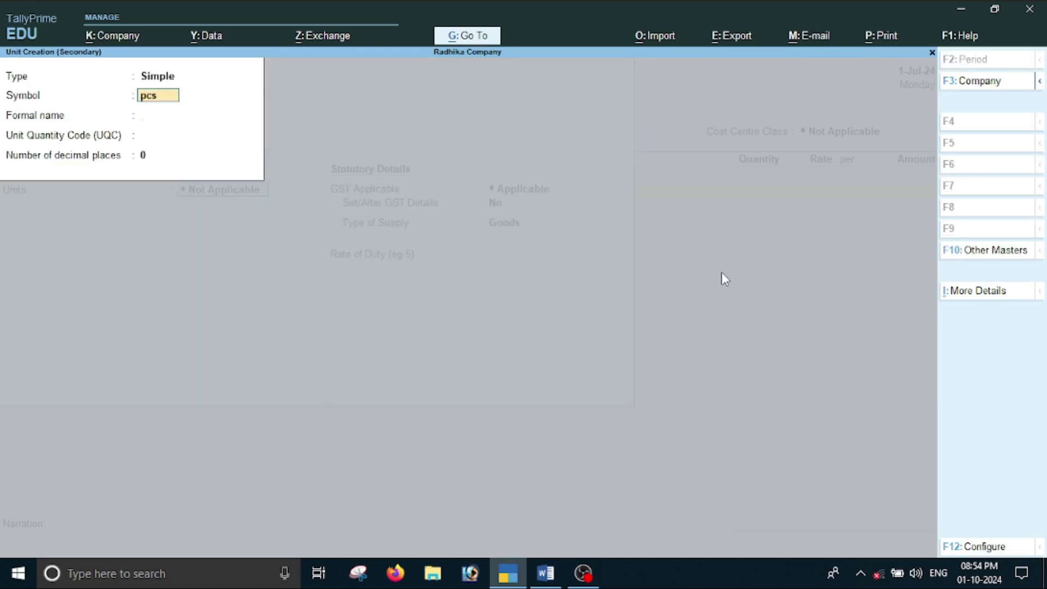
{"action": "key", "text": "Return"}
{"action": "key", "text": "Return"}
{"action": "key", "text": "Return"}
{"action": "key", "text": "Return"}
{"action": "key", "text": "Return"}
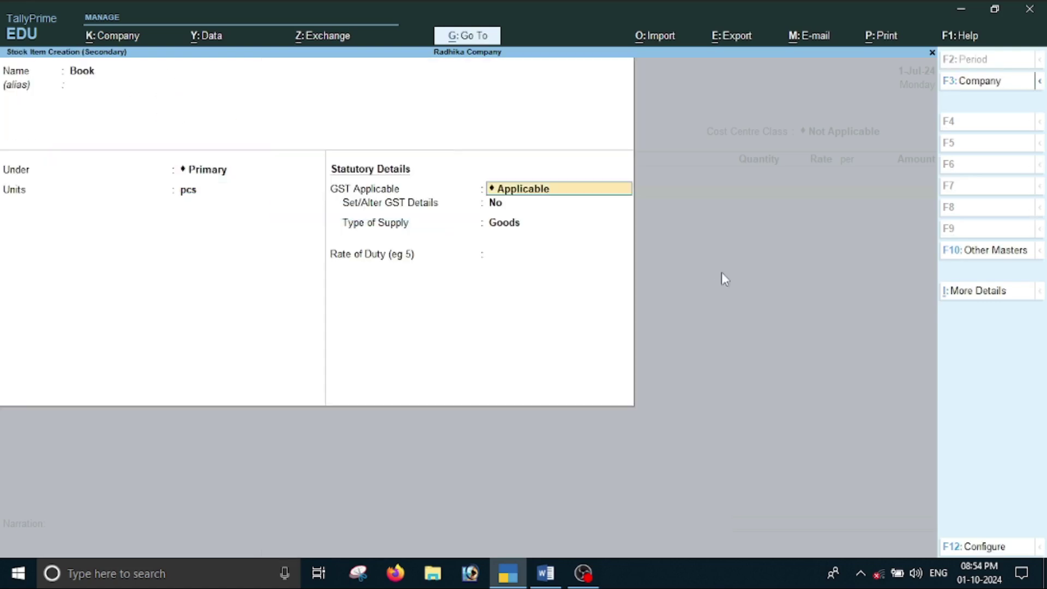
- Keep GST Applicable for the Book item and choose Yes for setting its GST details
{"action": "key", "text": "Return"}
{"action": "key", "text": "Return"}
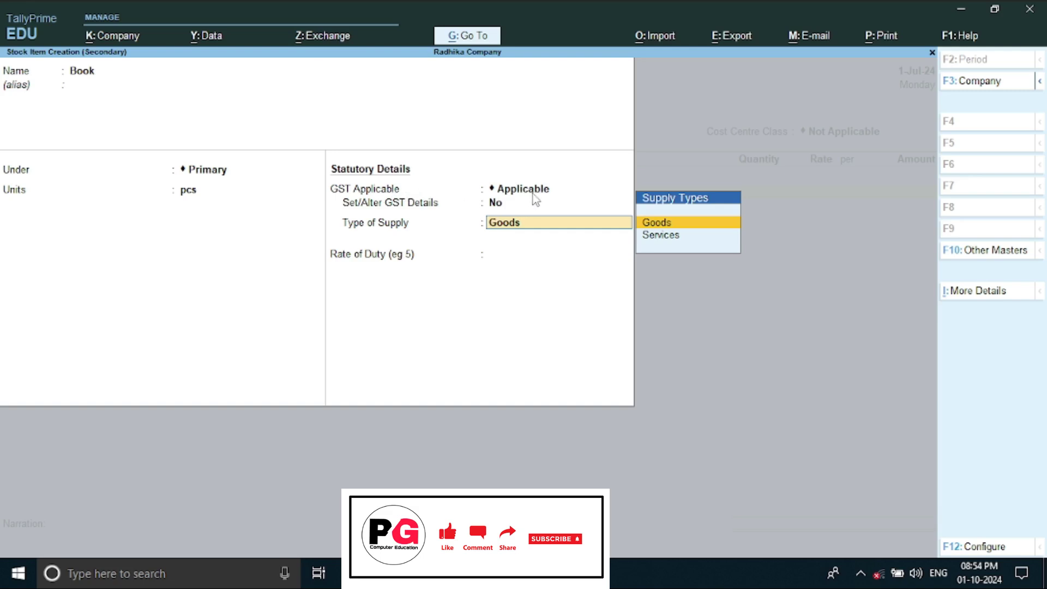
{"action": "key", "text": "BackSpace"}
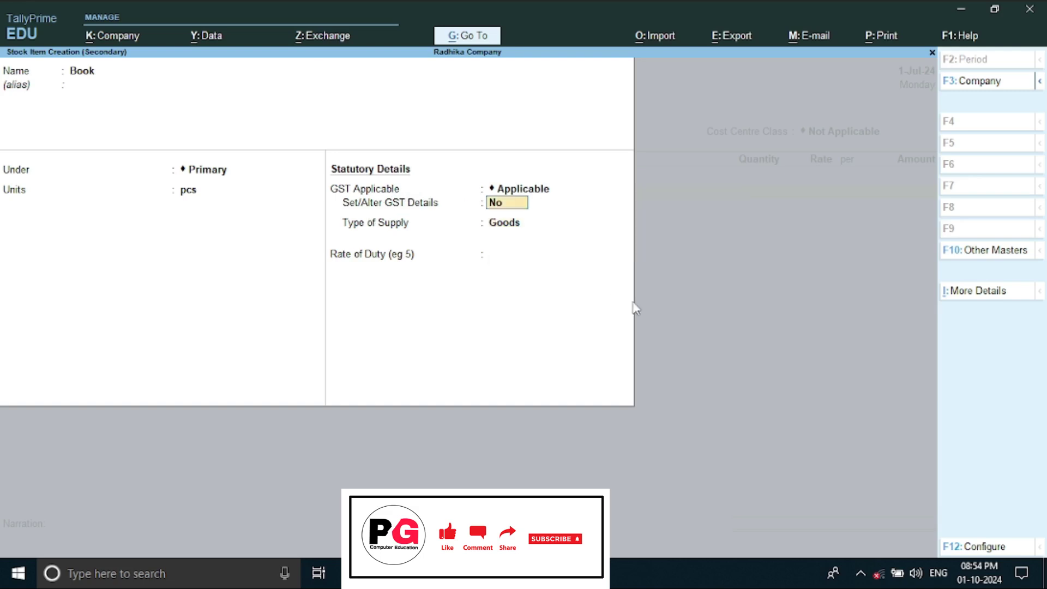
{"action": "type", "text": "y"}
{"action": "key", "text": "Return"}
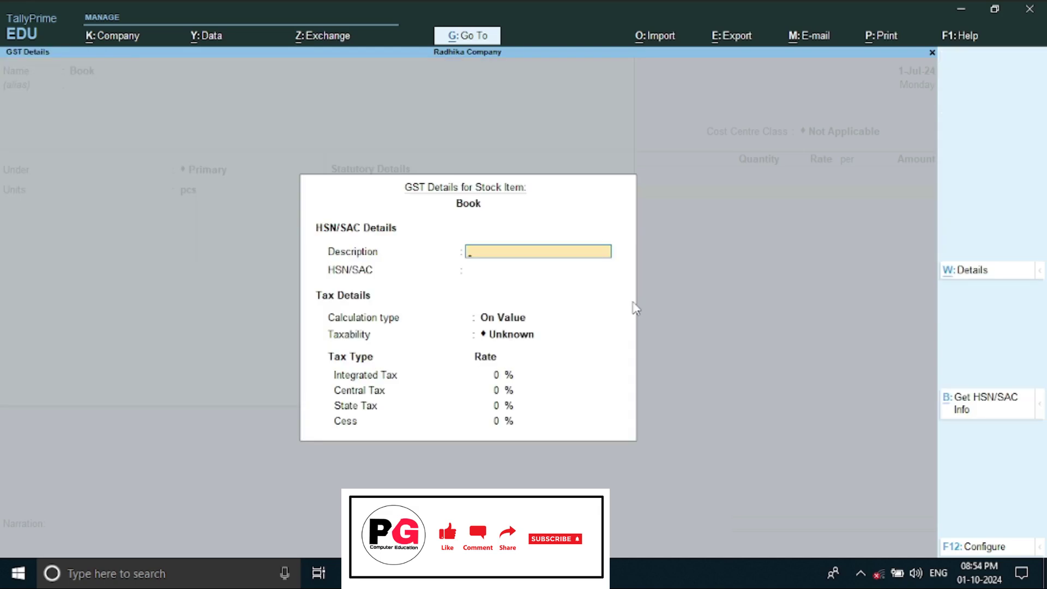
- Enter the description Book and HSN/SAC code 1256 in the item's GST details
{"action": "type", "text": "Book"}
{"action": "key", "text": "Return"}
{"action": "type", "text": "\\"}
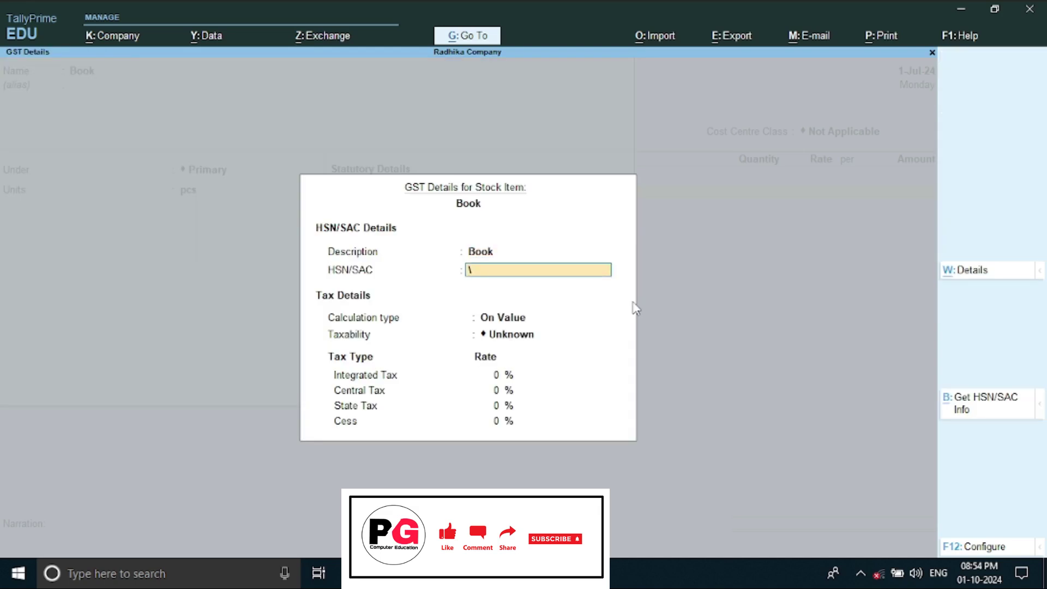
{"action": "key", "text": "BackSpace"}
{"action": "type", "text": "1256"}
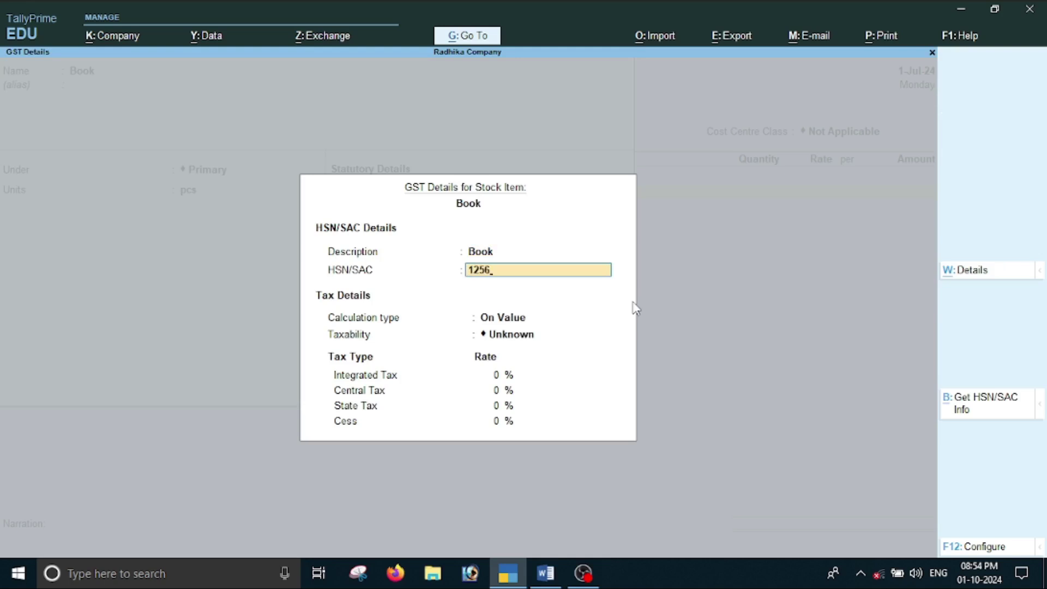
{"action": "key", "text": "Return"}
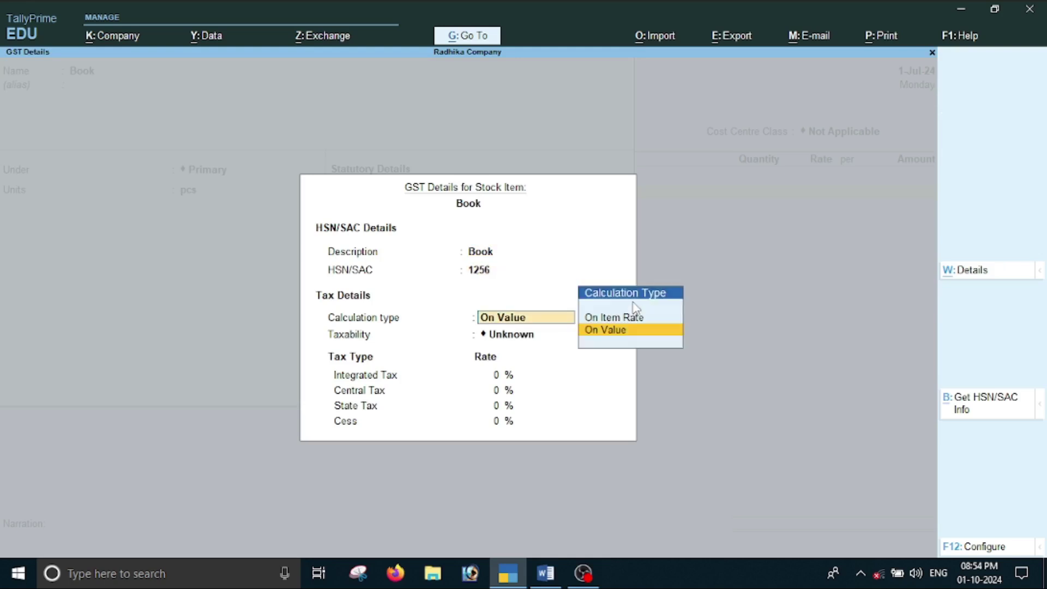
- Keep the Book item's GST calculation type On Value and set its taxability to Taxable
{"action": "key", "text": "Return"}
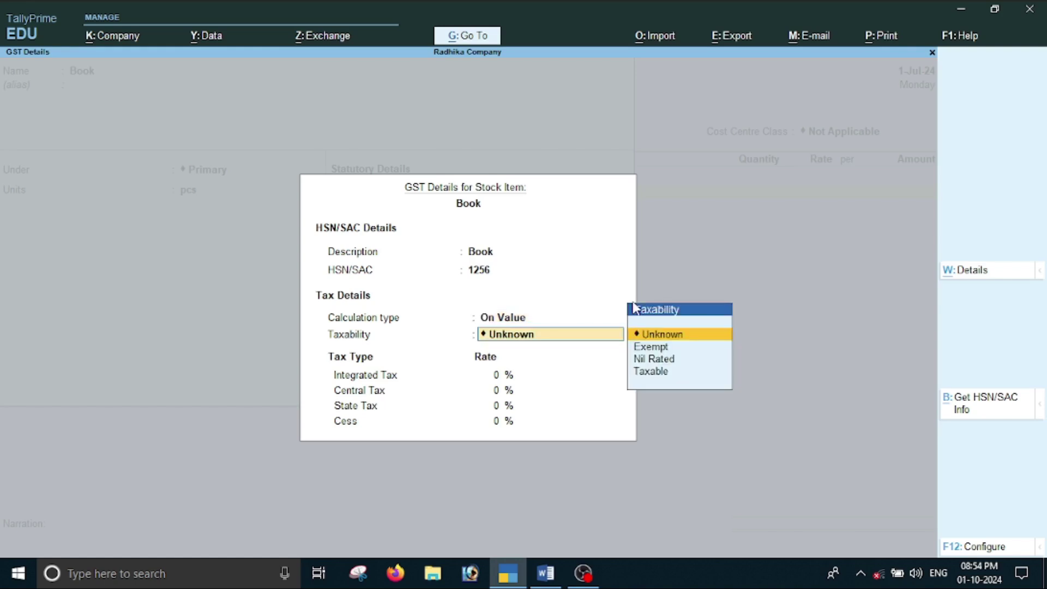
{"action": "key", "text": "Down"}
{"action": "key", "text": "Down"}
{"action": "key", "text": "Down"}
{"action": "key", "text": "Return"}
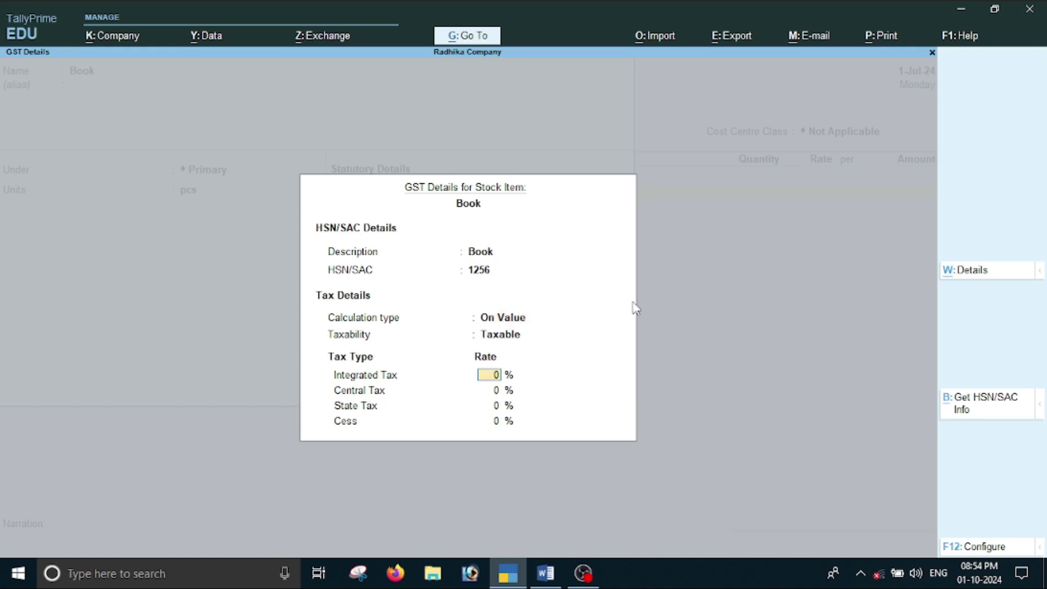
- Set the Book item's integrated tax rate to 18%, keep the supply type Goods, and save the stock item
{"action": "key", "text": "alt+Tab"}
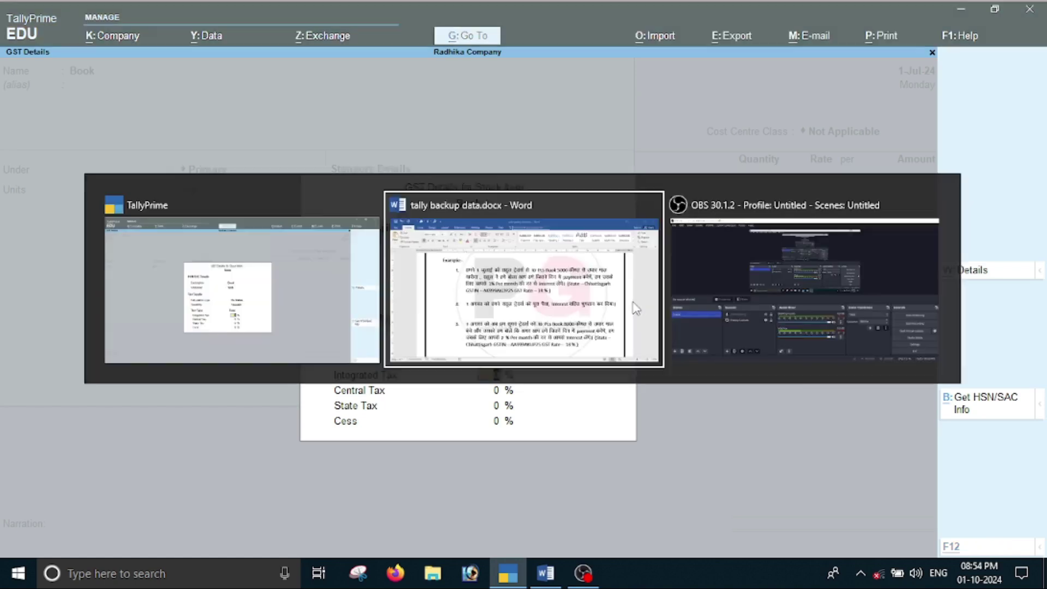
{"action": "key", "text": "alt+Tab"}
{"action": "type", "text": "18"}
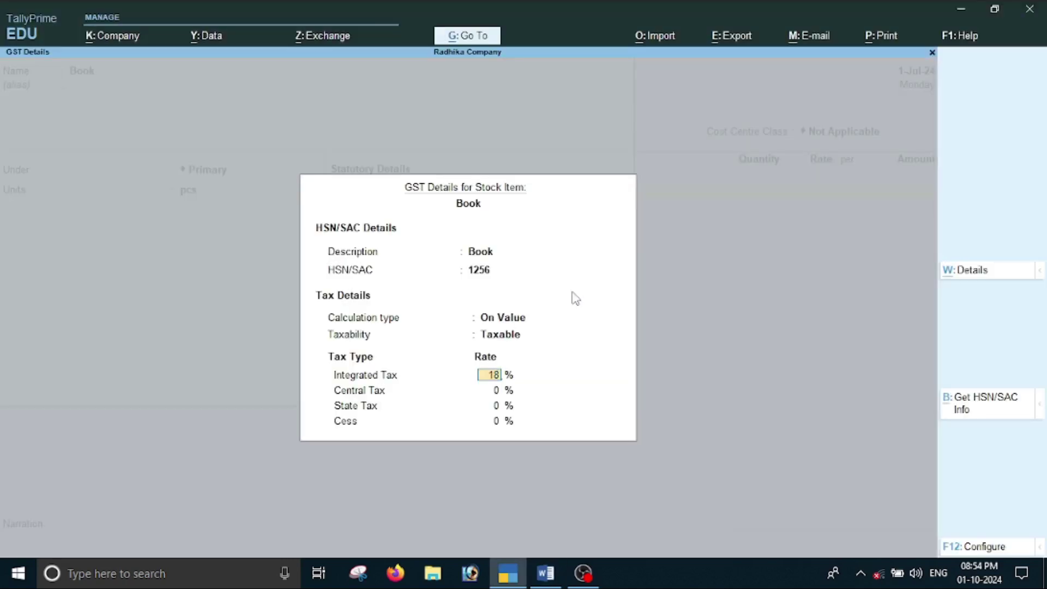
{"action": "key", "text": "Return"}
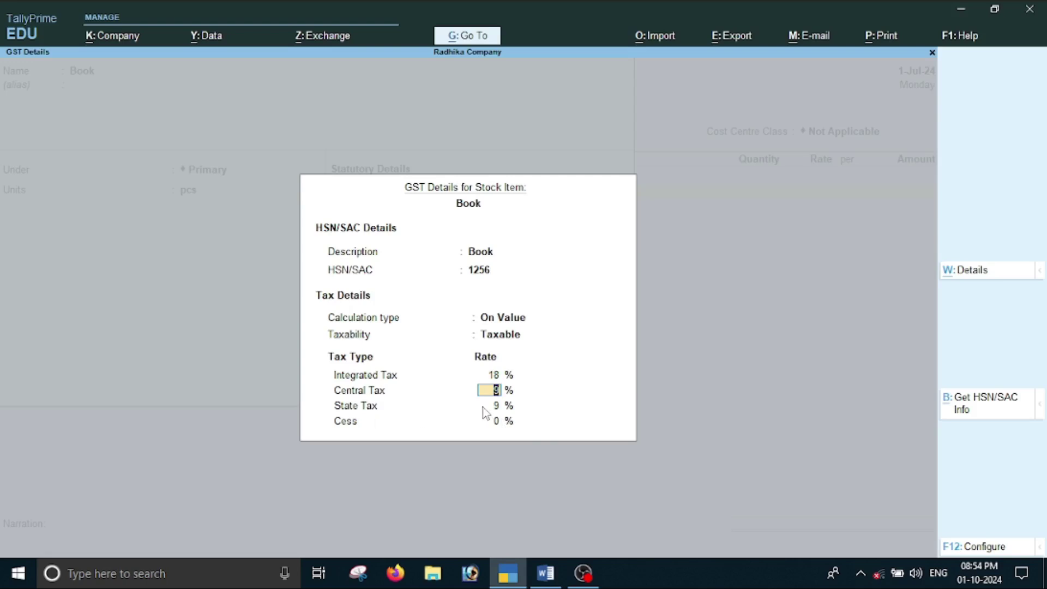
{"action": "key", "text": "Return"}
{"action": "key", "text": "Return"}
{"action": "key", "text": "Return"}
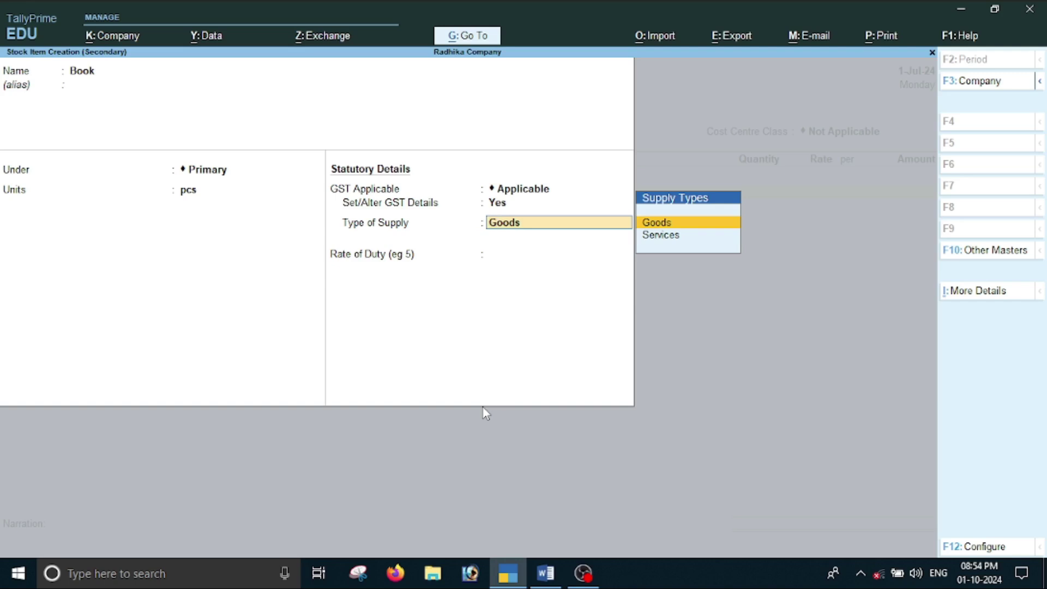
{"action": "key", "text": "Return"}
{"action": "key", "text": "Return"}
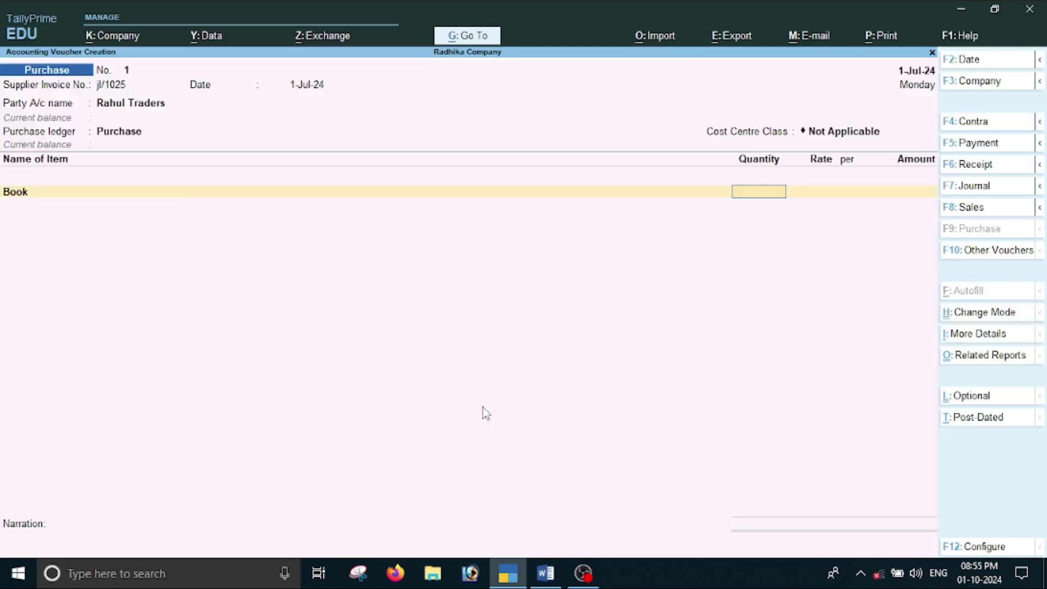
- Check the quantity and price in the Word example, then enter 10 pcs of Book at a rate of 5000 in the TallyPrime purchase voucher
{"action": "key", "text": "alt+Tab"}
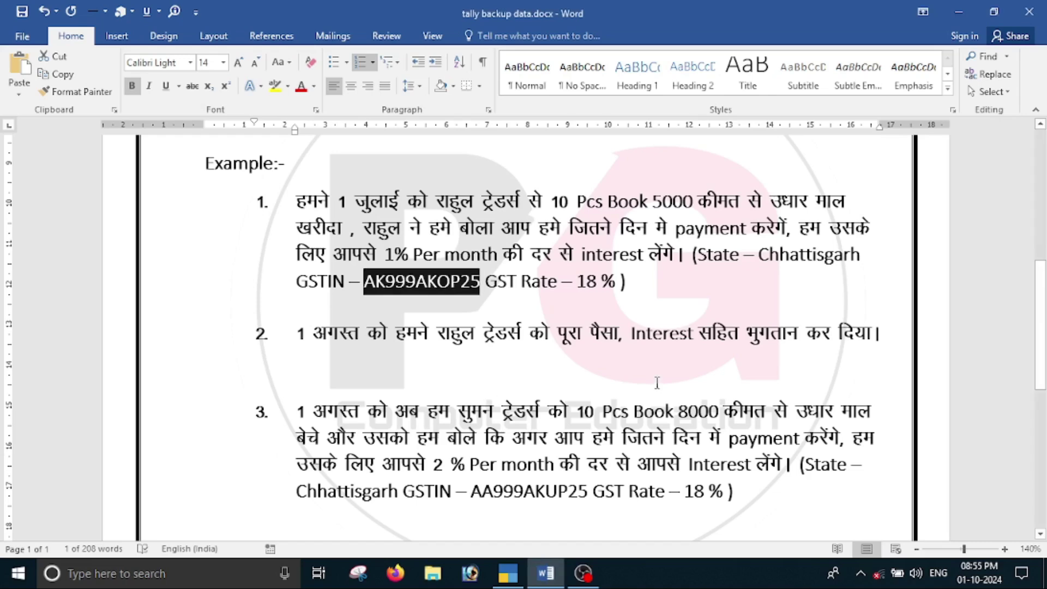
{"action": "key", "text": "alt+Tab"}
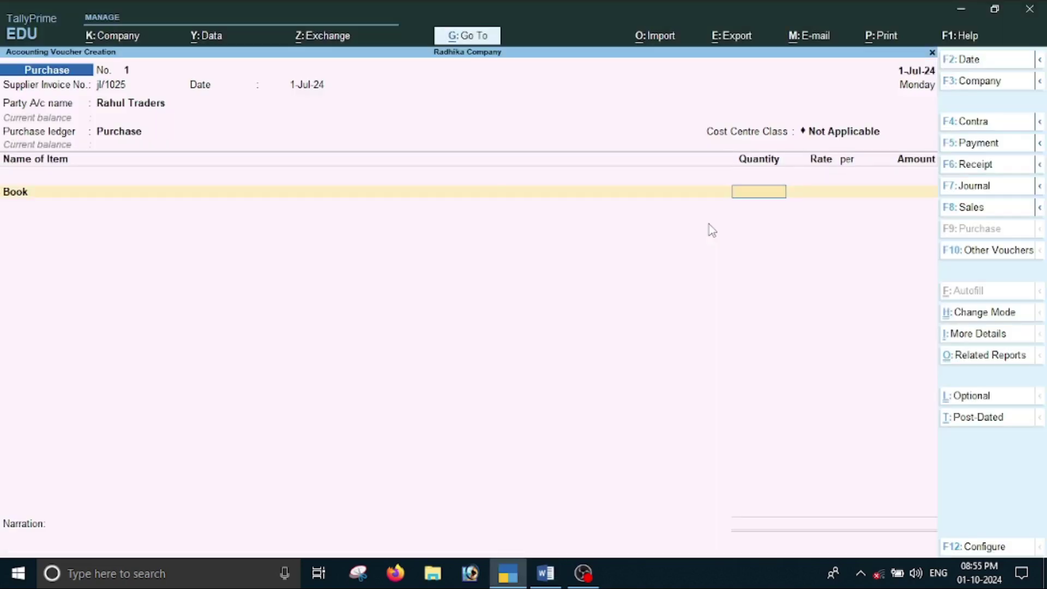
{"action": "type", "text": "10"}
{"action": "key", "text": "Return"}
{"action": "type", "text": "5000"}
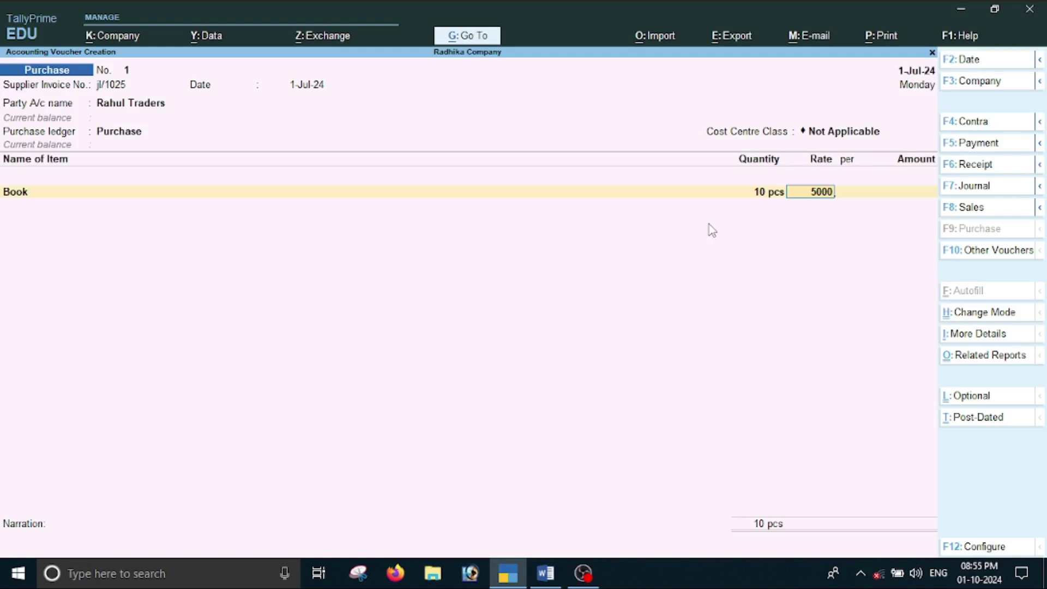
{"action": "key", "text": "Return"}
{"action": "key", "text": "Return"}
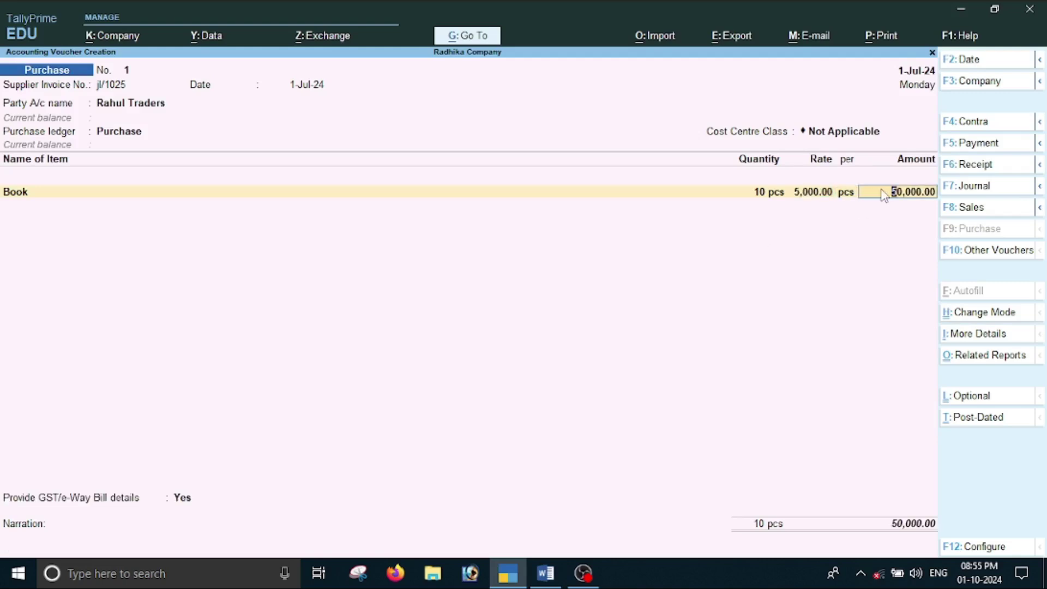
{"action": "key", "text": "Return"}
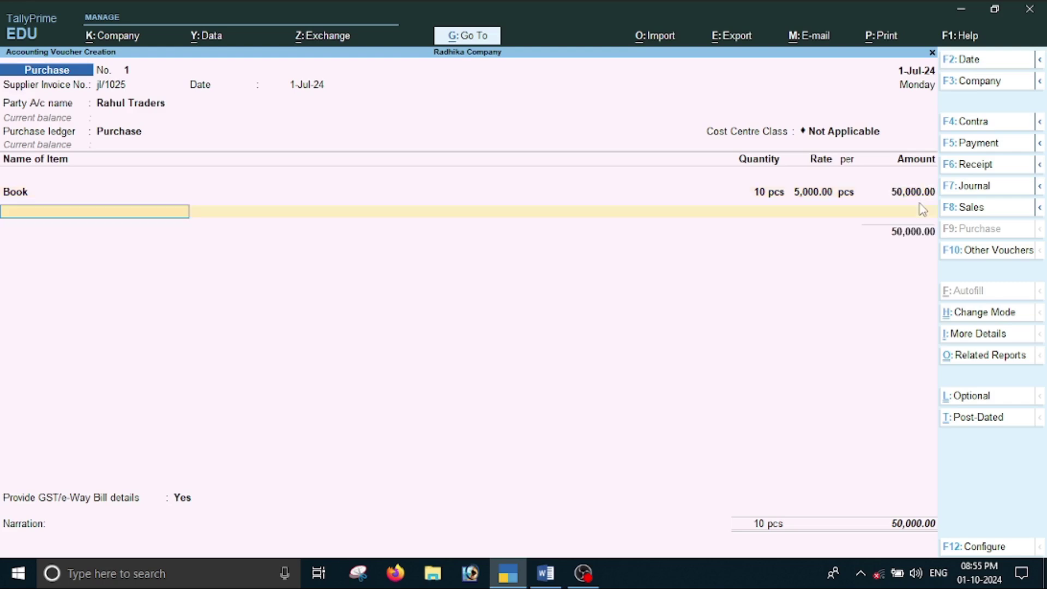
{"action": "key", "text": "Return"}
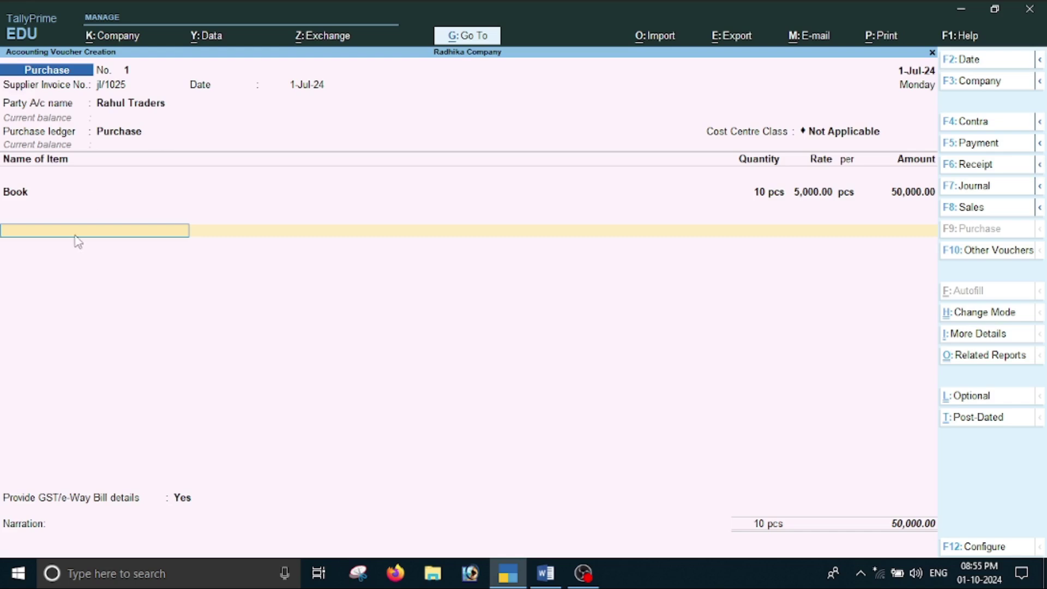
- Create a ledger named Cgst from the purchase voucher and place it under Duties & Taxes
{"action": "key", "text": "alt+c"}
{"action": "type", "text": "Cgst"}
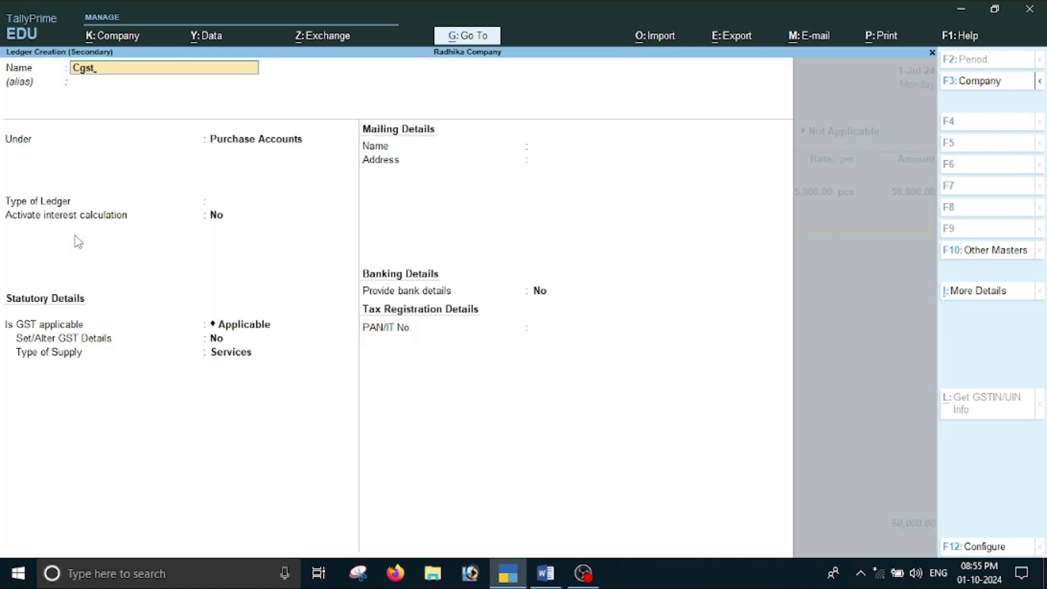
{"action": "key", "text": "Return"}
{"action": "key", "text": "Return"}
{"action": "type", "text": "D"}
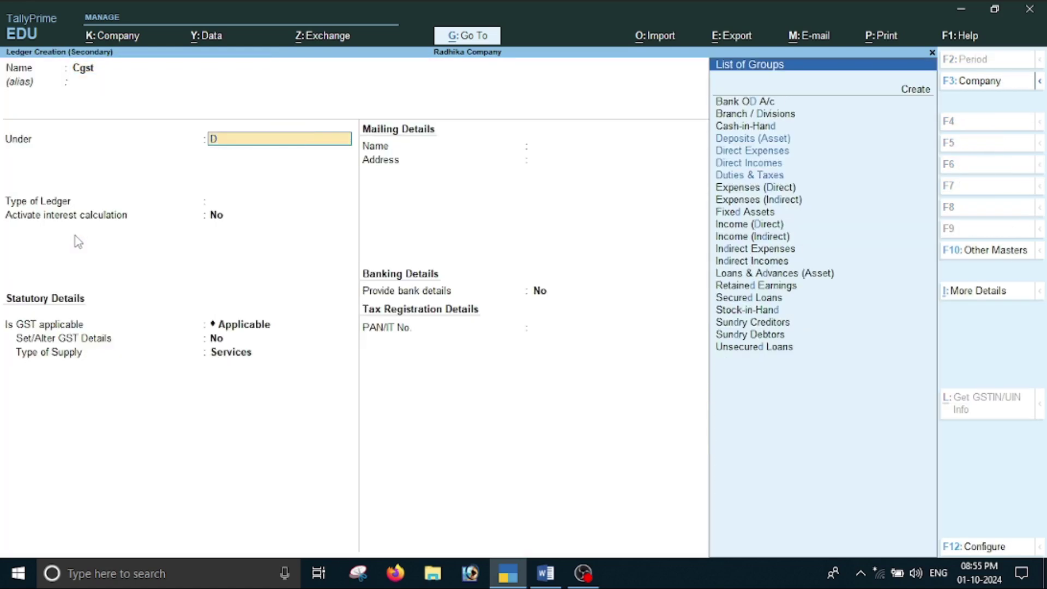
{"action": "key", "text": "Down"}
{"action": "key", "text": "Down"}
{"action": "key", "text": "Down"}
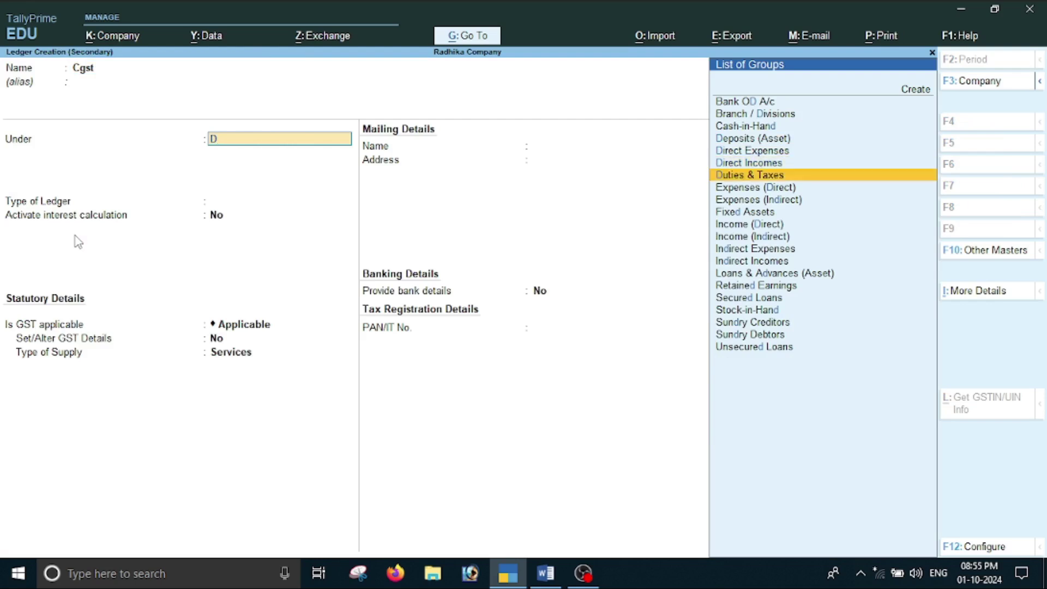
{"action": "key", "text": "Return"}
- Set the Cgst ledger's duty type to GST with Central Tax, then save it and add it to the purchase voucher
{"action": "key", "text": "Up"}
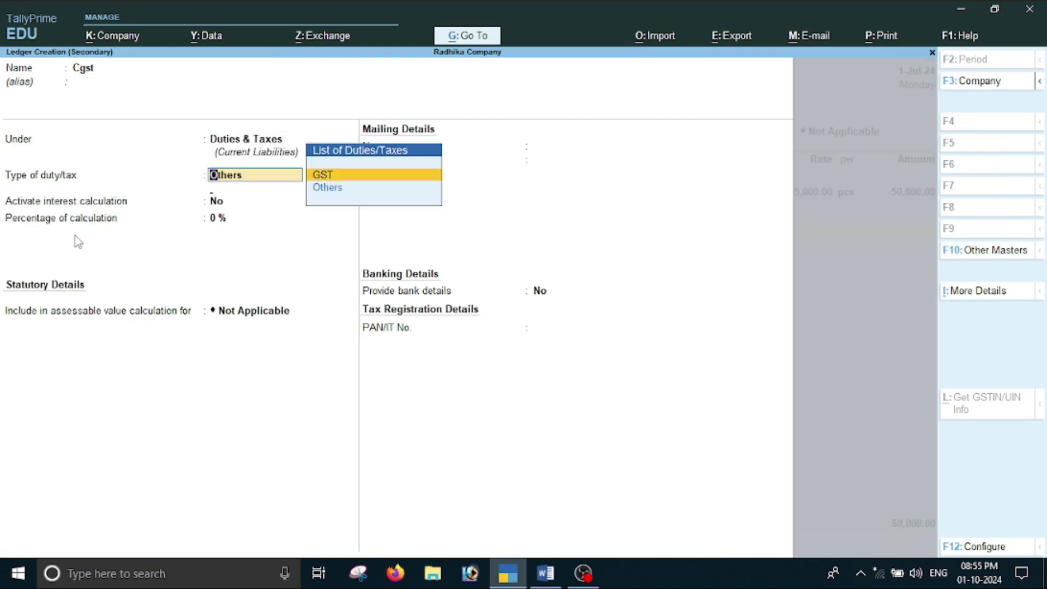
{"action": "key", "text": "Return"}
{"action": "key", "text": "Return"}
{"action": "key", "text": "Return"}
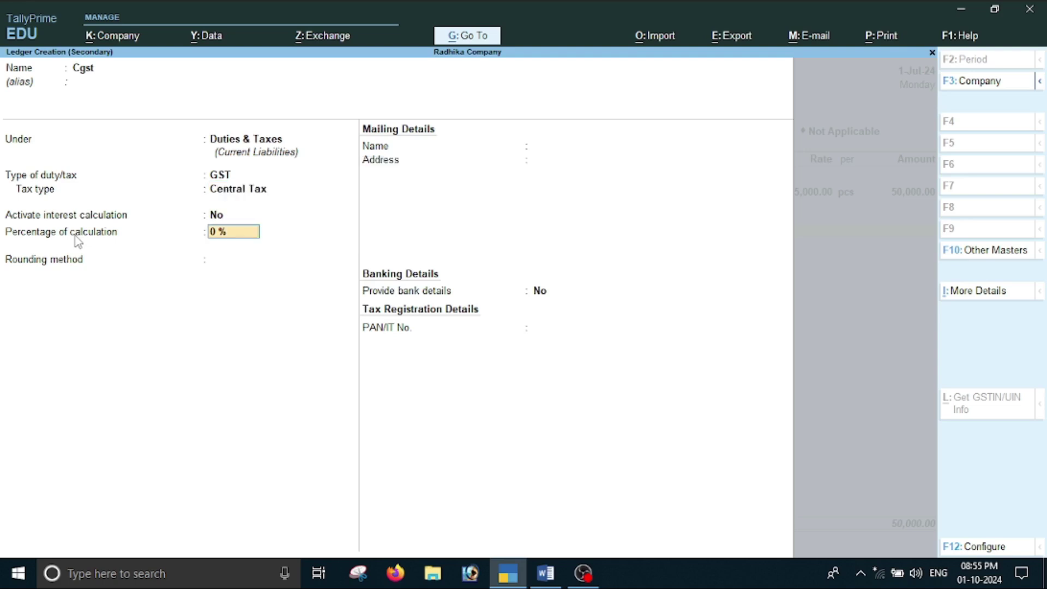
{"action": "key", "text": "Return"}
{"action": "key", "text": "Return"}
{"action": "key", "text": "Return"}
{"action": "key", "text": "Return"}
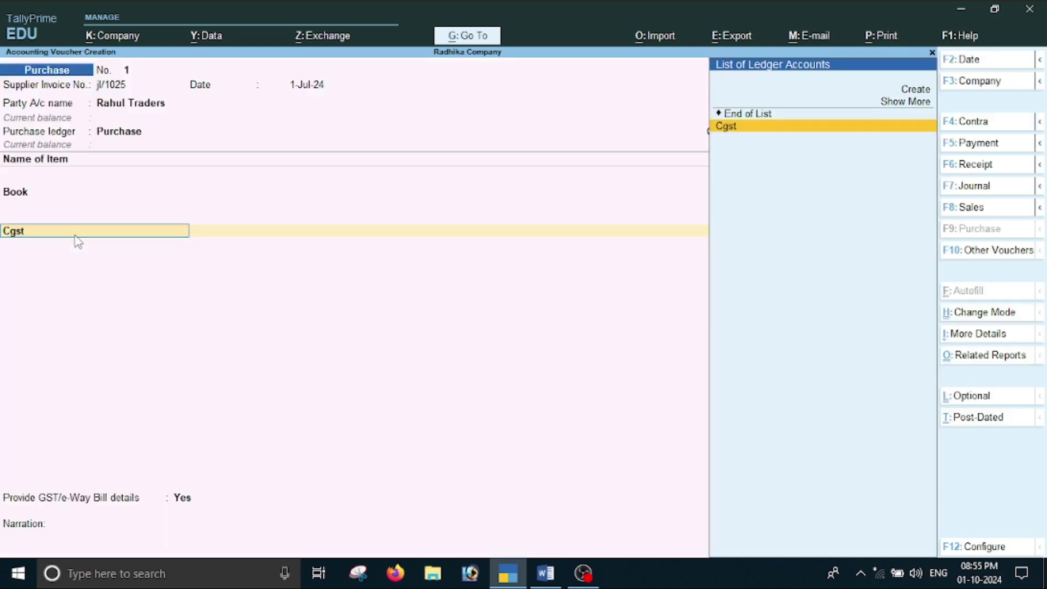
{"action": "key", "text": "Return"}
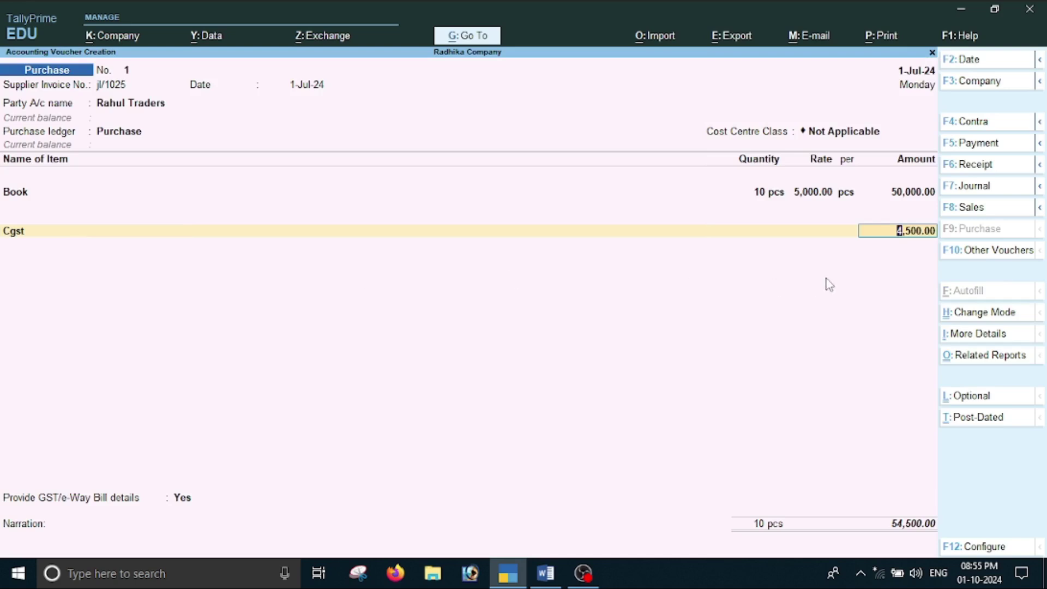
{"action": "key", "text": "Return"}
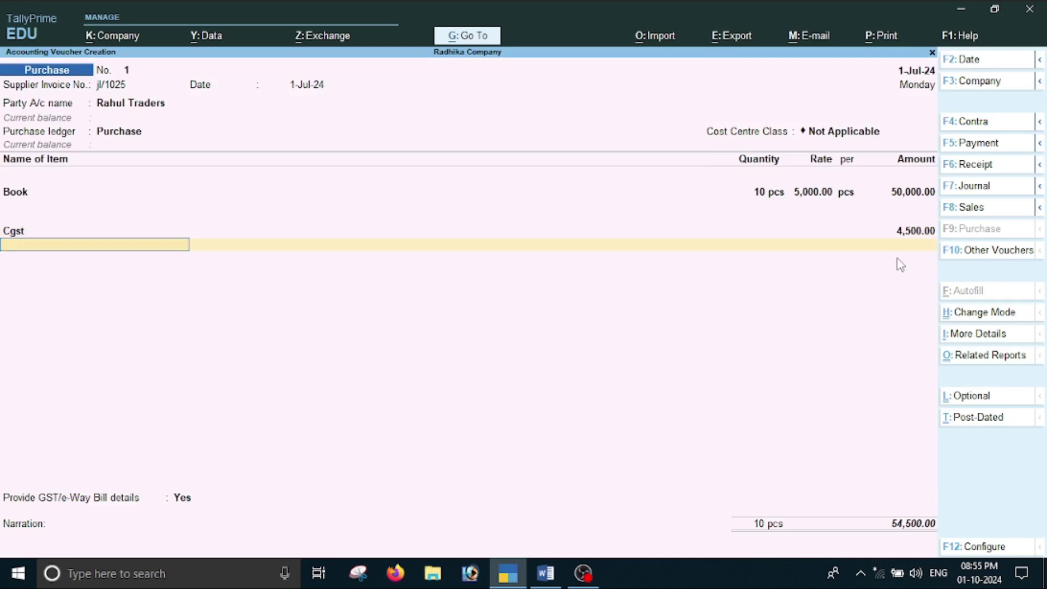
- Create a ledger named Sgst under Duties & Taxes from the voucher and set its type of duty/tax to GST
{"action": "key", "text": "alt+c"}
{"action": "type", "text": "Sgst"}
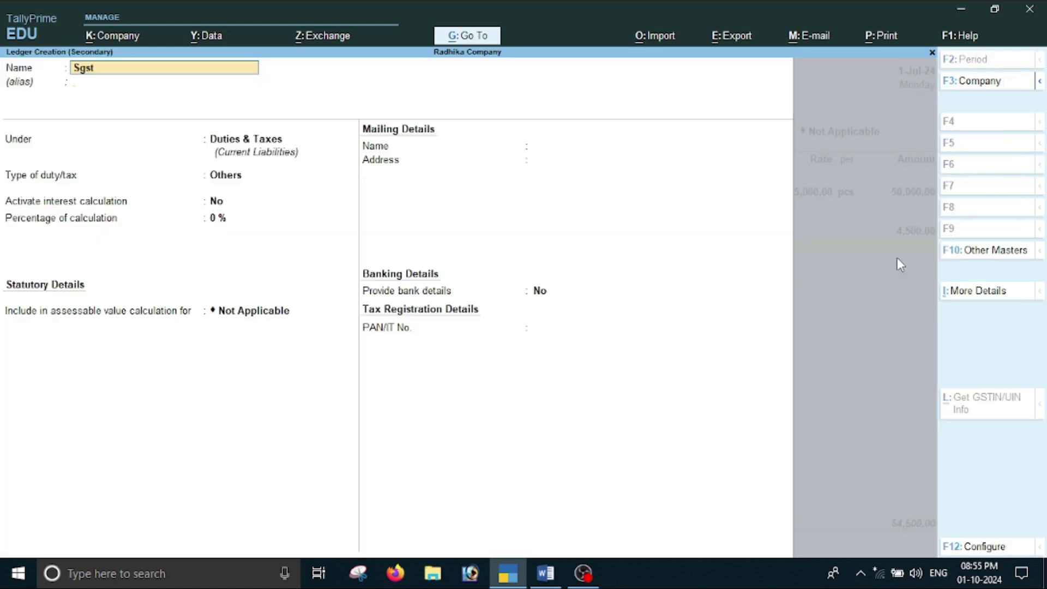
{"action": "key", "text": "Return"}
{"action": "key", "text": "Return"}
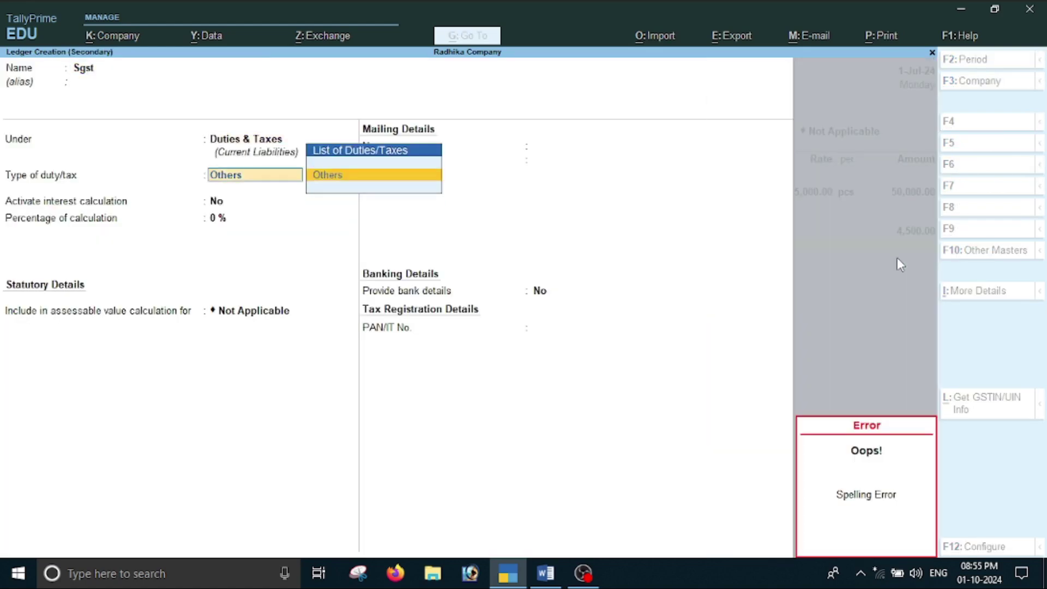
{"action": "key", "text": "BackSpace"}
{"action": "key", "text": "BackSpace"}
{"action": "key", "text": "BackSpace"}
{"action": "key", "text": "BackSpace"}
{"action": "key", "text": "BackSpace"}
{"action": "key", "text": "BackSpace"}
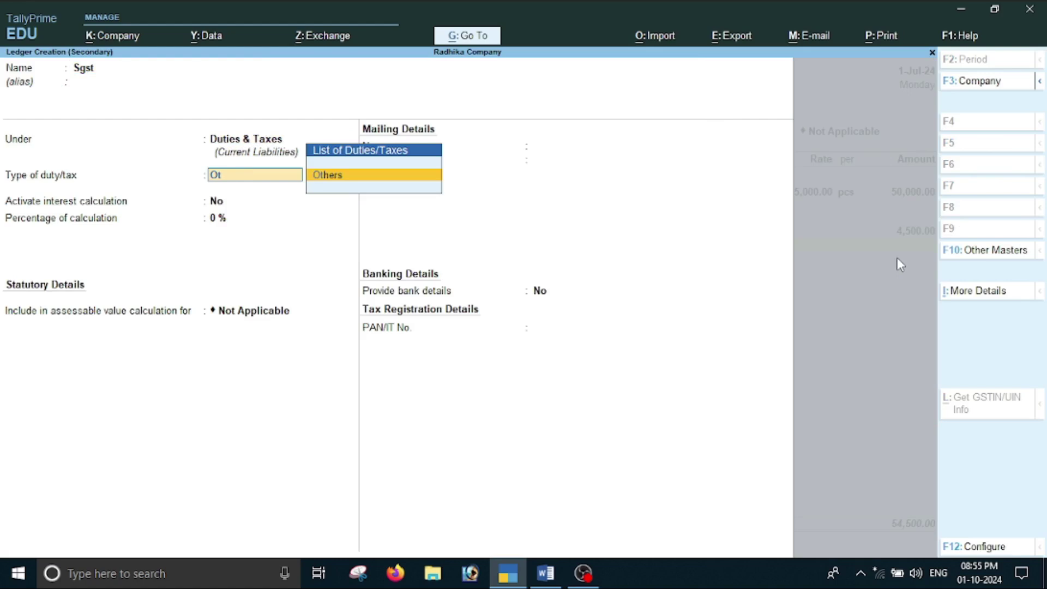
{"action": "key", "text": "BackSpace"}
{"action": "key", "text": "Return"}
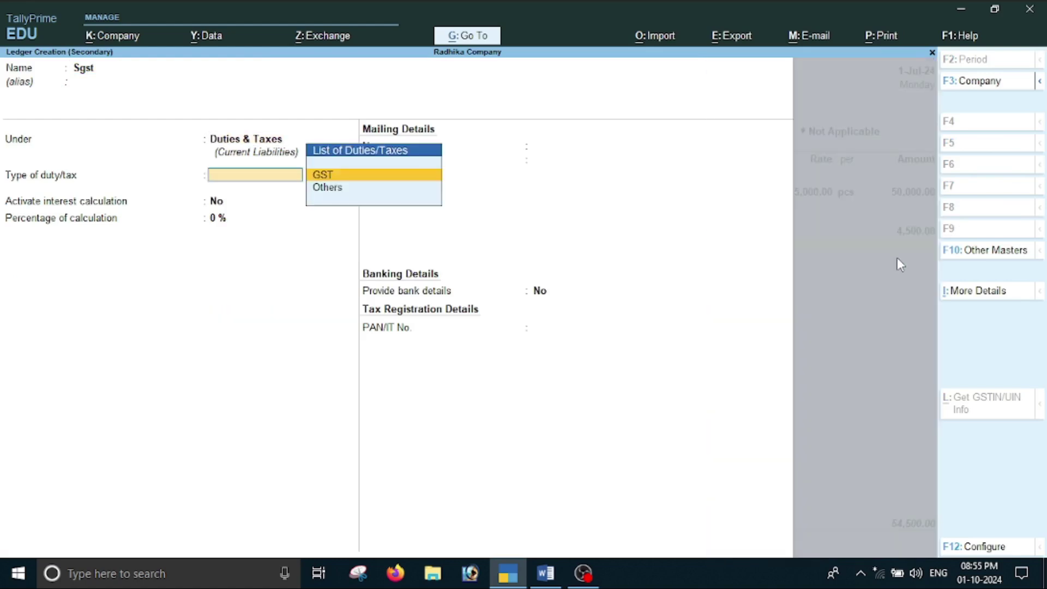
{"action": "key", "text": "Return"}
- Choose State Tax as the Sgst ledger's tax type, then save it and add it to the purchase voucher
{"action": "key", "text": "Down"}
{"action": "key", "text": "Down"}
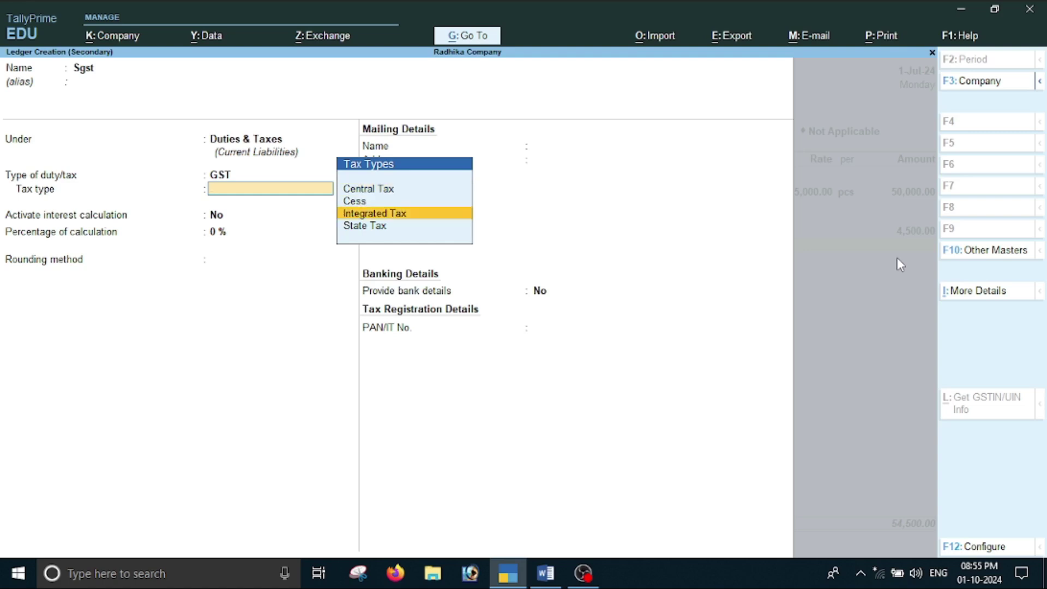
{"action": "key", "text": "Down"}
{"action": "key", "text": "Return"}
{"action": "key", "text": "Return"}
{"action": "key", "text": "Return"}
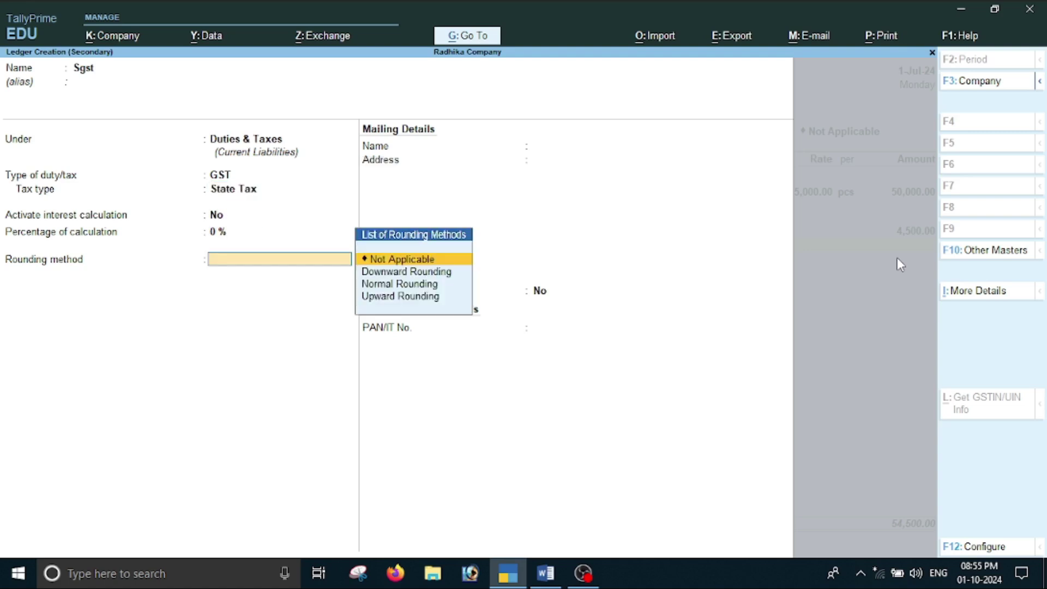
{"action": "key", "text": "Return"}
{"action": "key", "text": "Return"}
{"action": "key", "text": "y"}
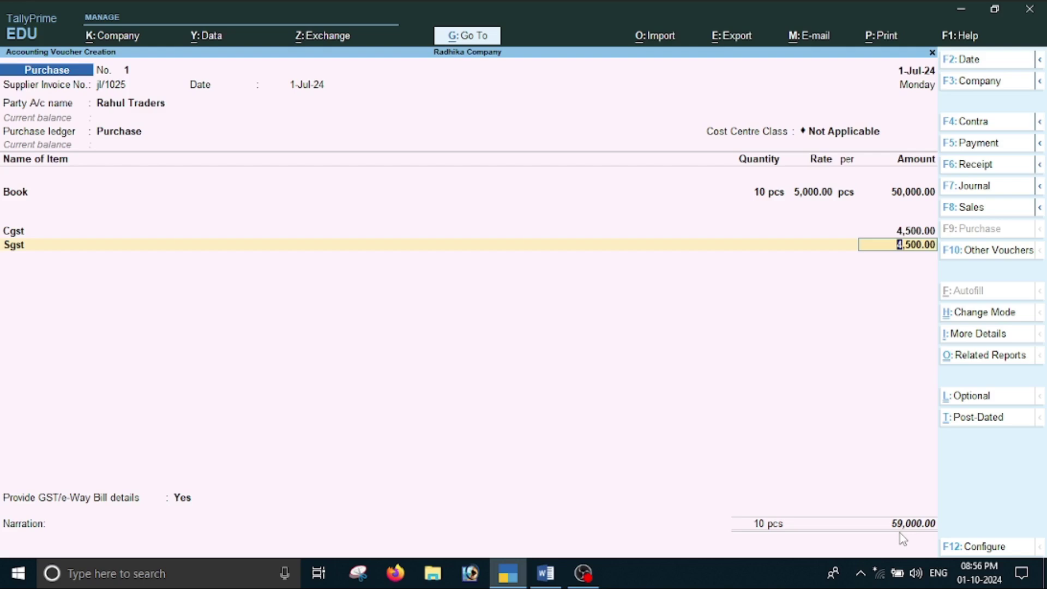
{"action": "key", "text": "Return"}
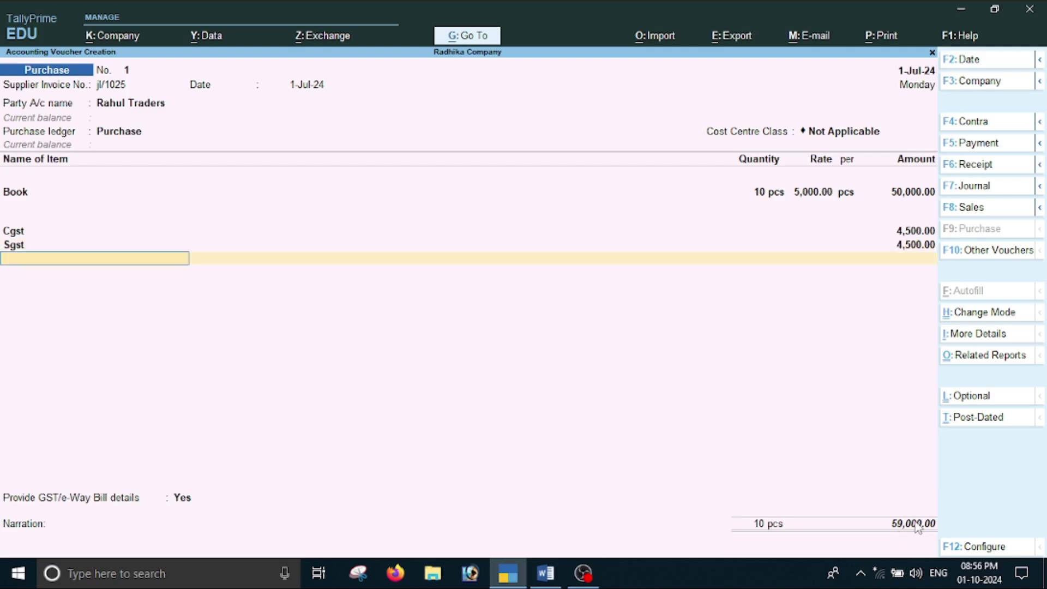
- Finish the voucher's ledger entries and choose No for providing GST/e-Way Bill details
{"action": "key", "text": "Return"}
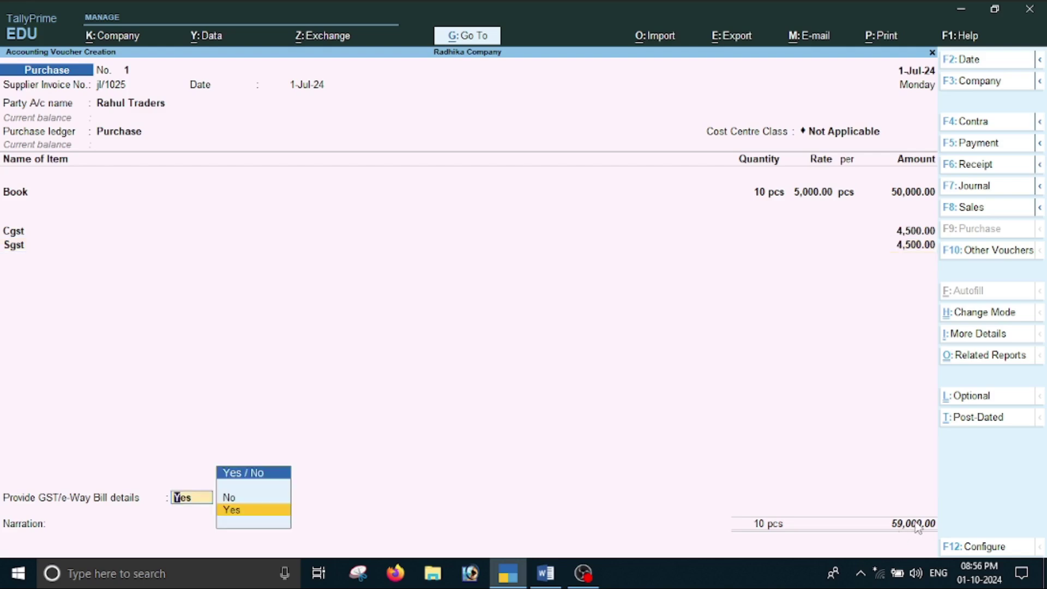
{"action": "key", "text": "Up"}
{"action": "key", "text": "Return"}
{"action": "key", "text": "Return"}
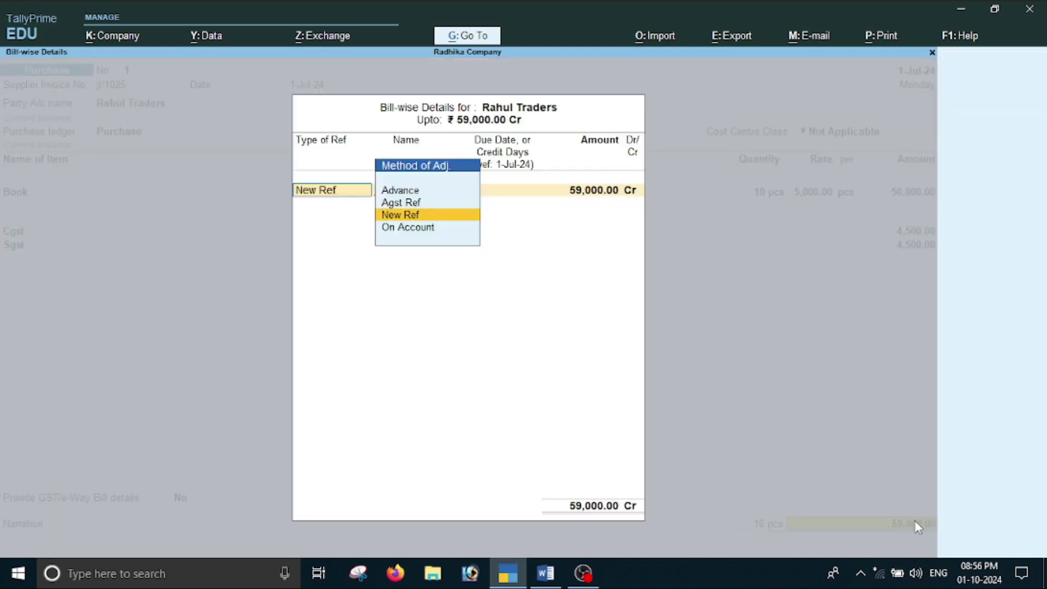
- Allocate the purchase to Rahul Traders as a New Ref bill, leave the narration empty, and save the voucher
{"action": "key", "text": "Return"}
{"action": "key", "text": "Return"}
{"action": "key", "text": "Return"}
{"action": "key", "text": "Return"}
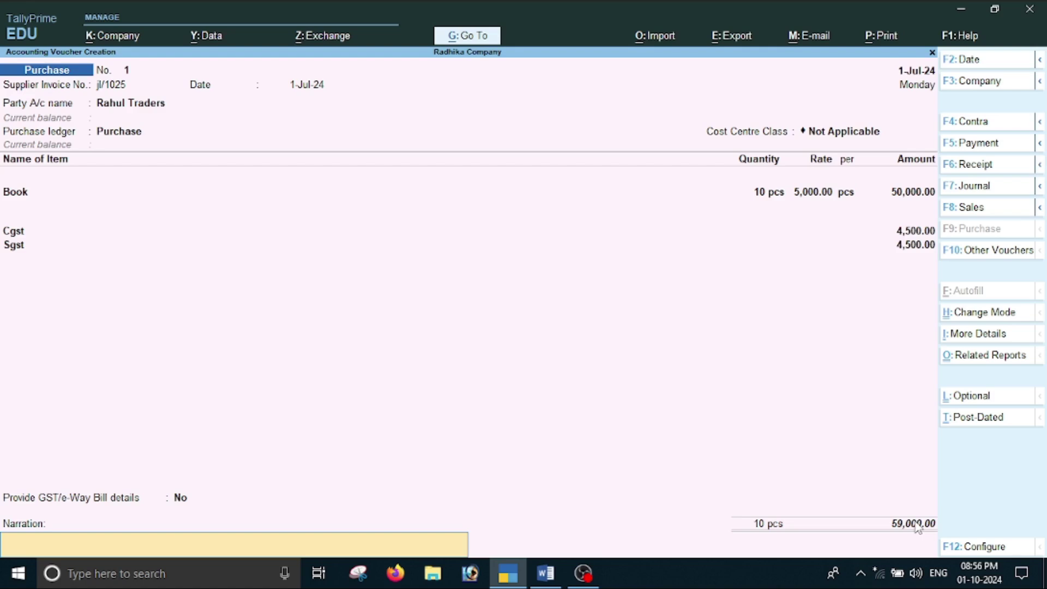
{"action": "key", "text": "Return"}
{"action": "key", "text": "Return"}
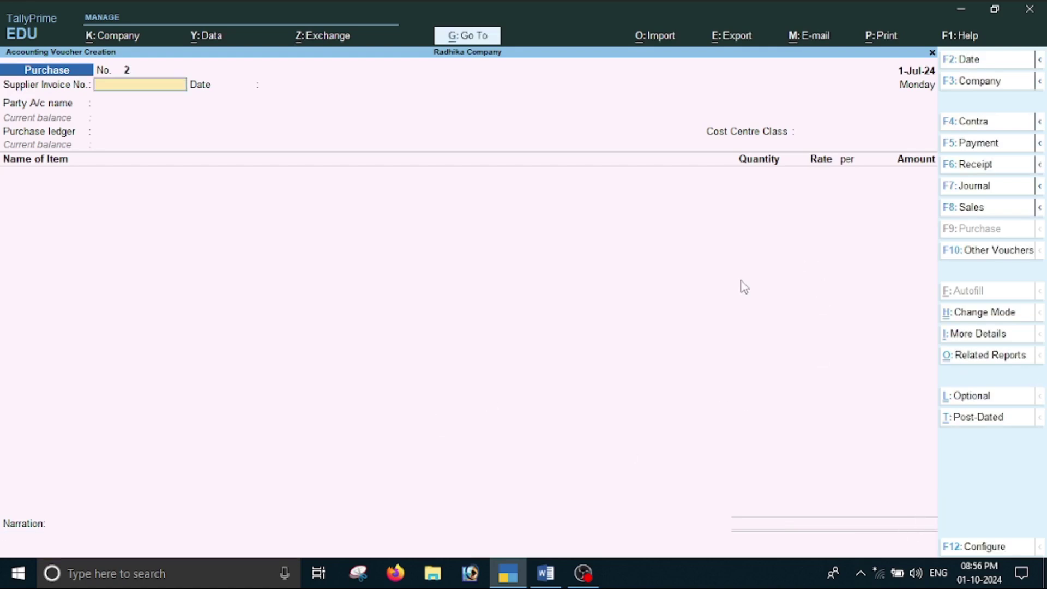
- Review the next example transaction, the 1 August payment to Rahul Traders, in the Word document and return to TallyPrime
{"action": "key", "text": "alt+Tab"}
{"action": "left_click", "coordinate": [339, 364]}
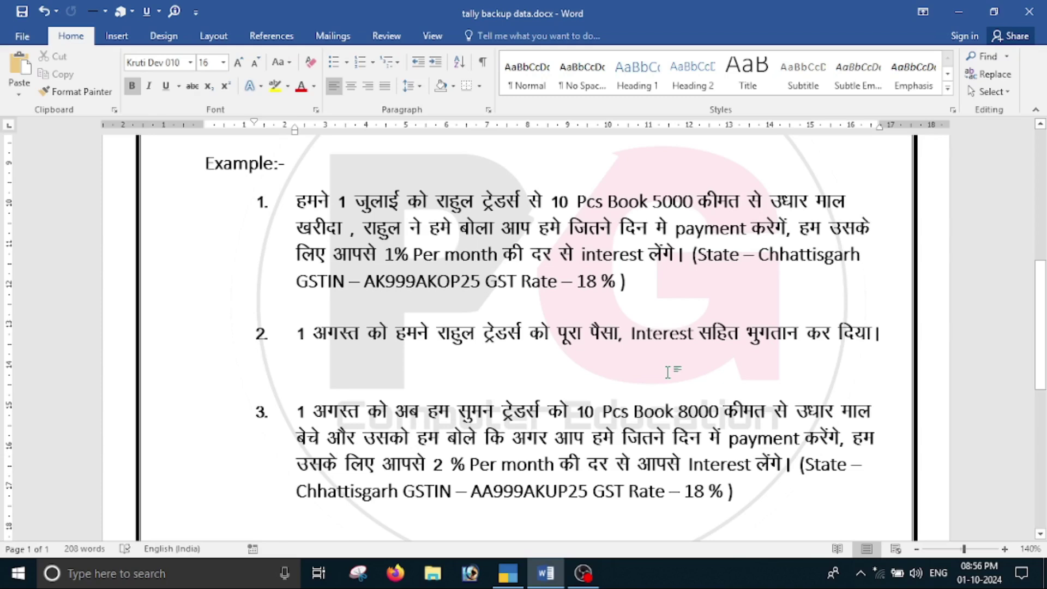
{"action": "key", "text": "alt+Tab"}
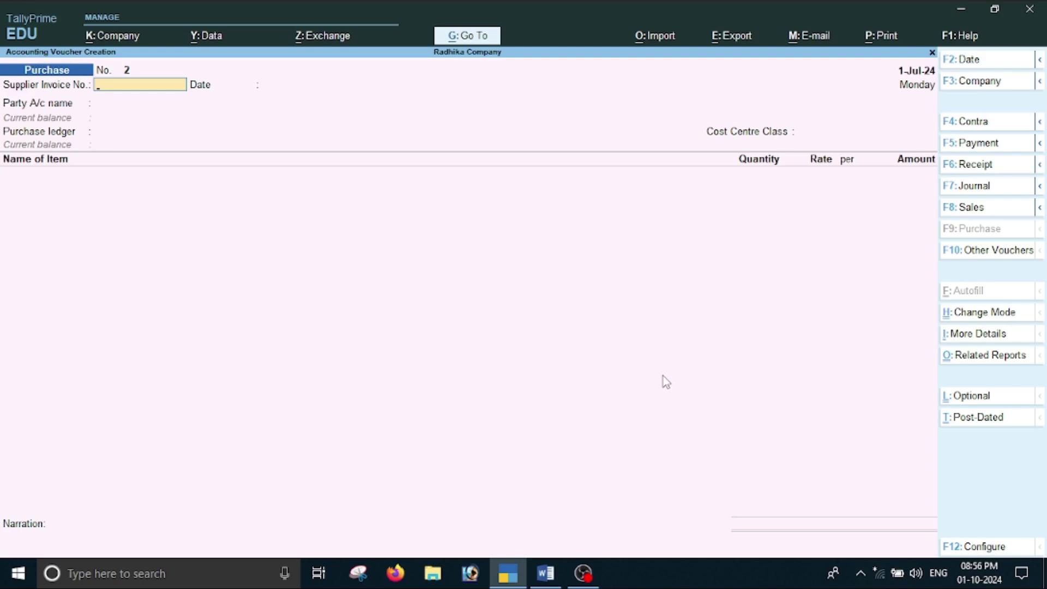
- Leave the empty purchase voucher and open the interest calculation reports under Statements of Accounts
{"action": "key", "text": "Escape"}
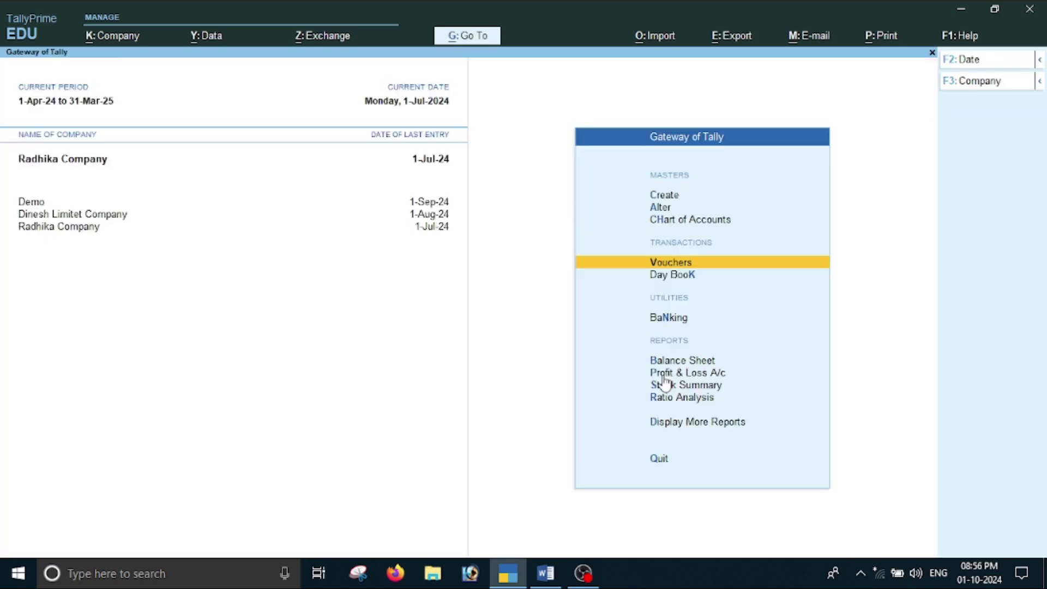
{"action": "key", "text": "Down"}
{"action": "key", "text": "Down"}
{"action": "key", "text": "Down"}
{"action": "key", "text": "Down"}
{"action": "key", "text": "Down"}
{"action": "key", "text": "Down"}
{"action": "key", "text": "Down"}
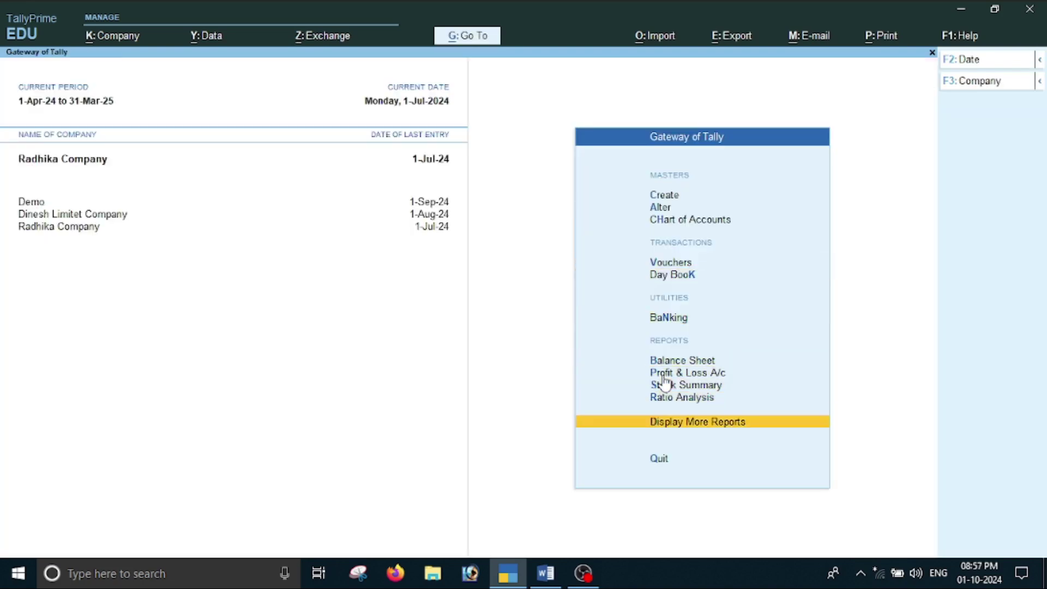
{"action": "key", "text": "Return"}
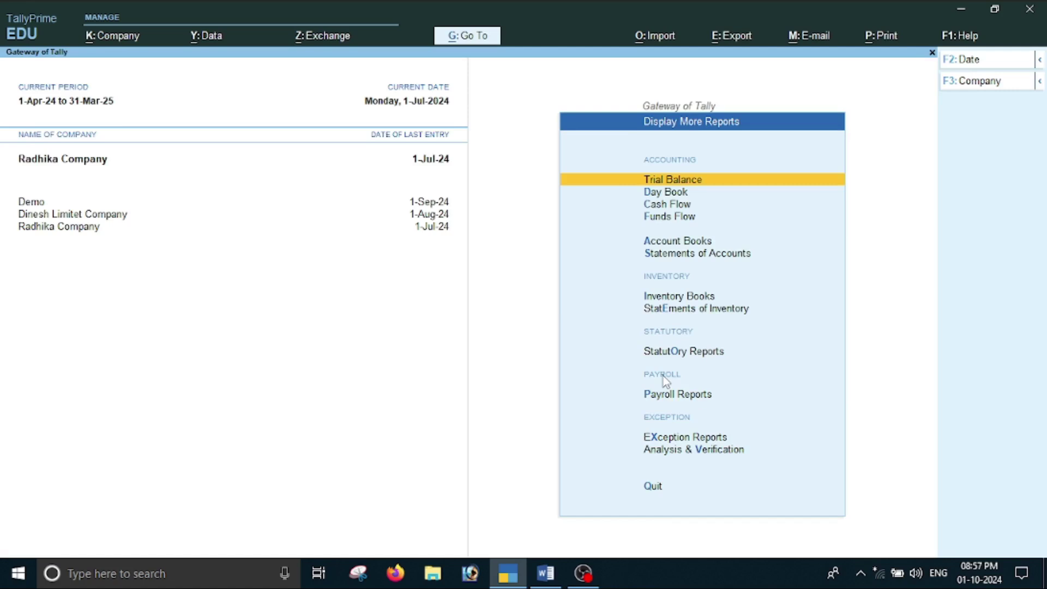
{"action": "key", "text": "Down"}
{"action": "key", "text": "Down"}
{"action": "key", "text": "Down"}
{"action": "key", "text": "Down"}
{"action": "key", "text": "Down"}
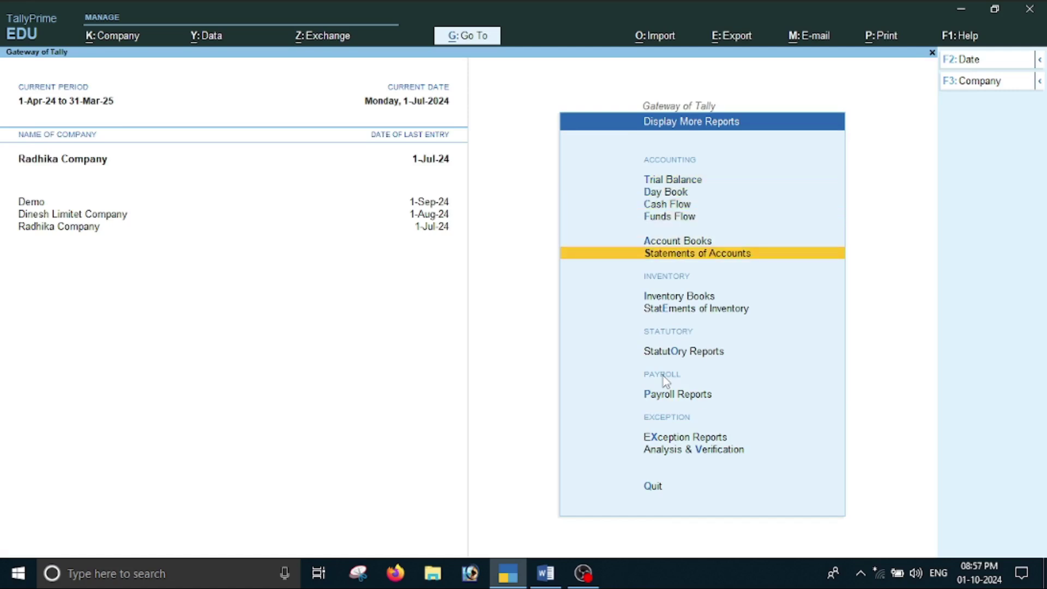
{"action": "key", "text": "Return"}
{"action": "key", "text": "Down"}
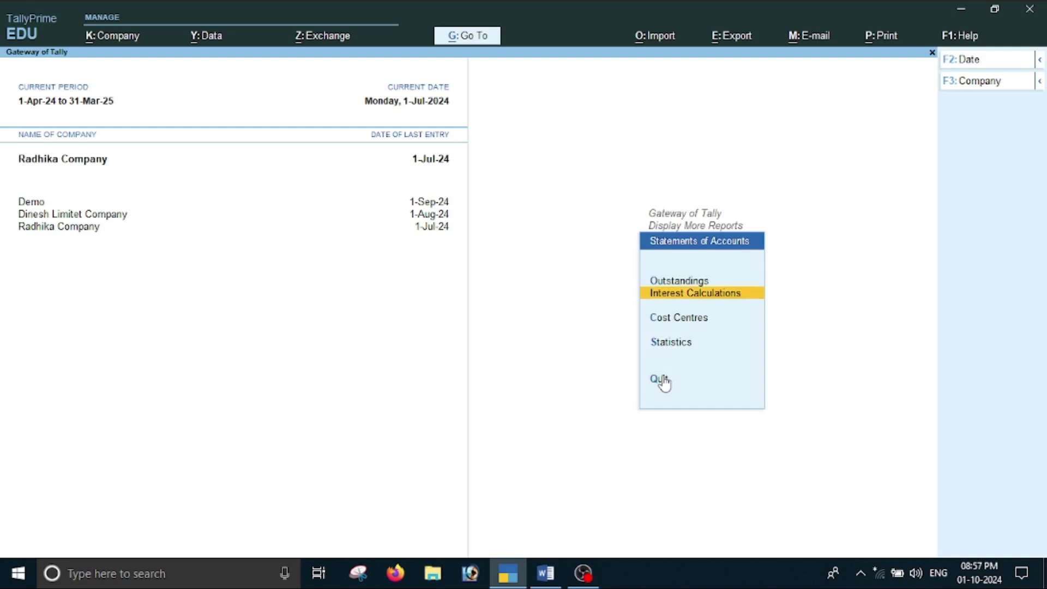
{"action": "key", "text": "Return"}
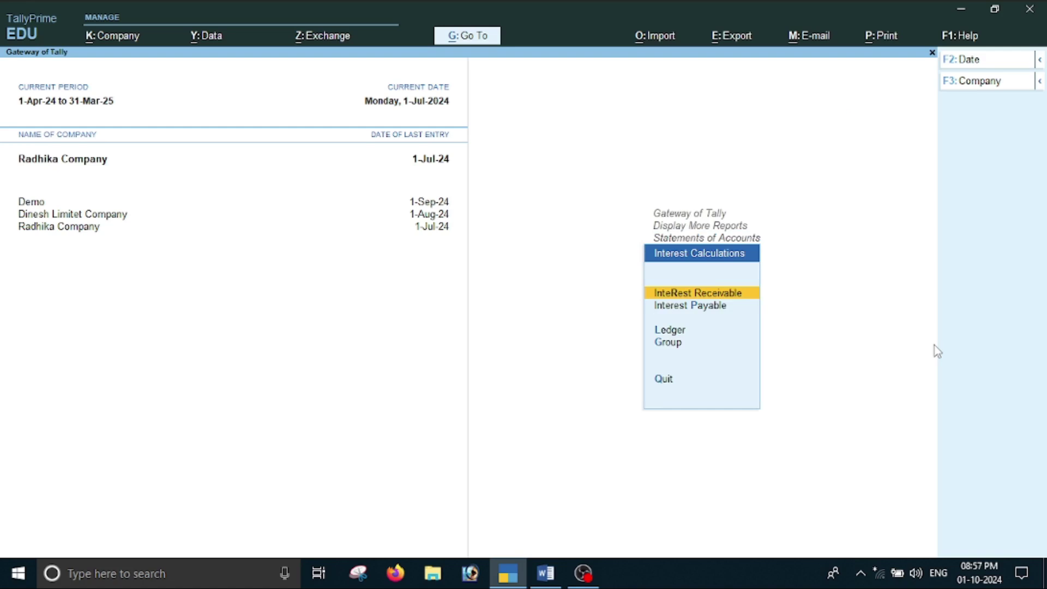
- Open the Interest Payable report and set its period from 1-4-2024 to 1-8-2024
{"action": "key", "text": "Down"}
{"action": "key", "text": "Up"}
{"action": "key", "text": "Down"}
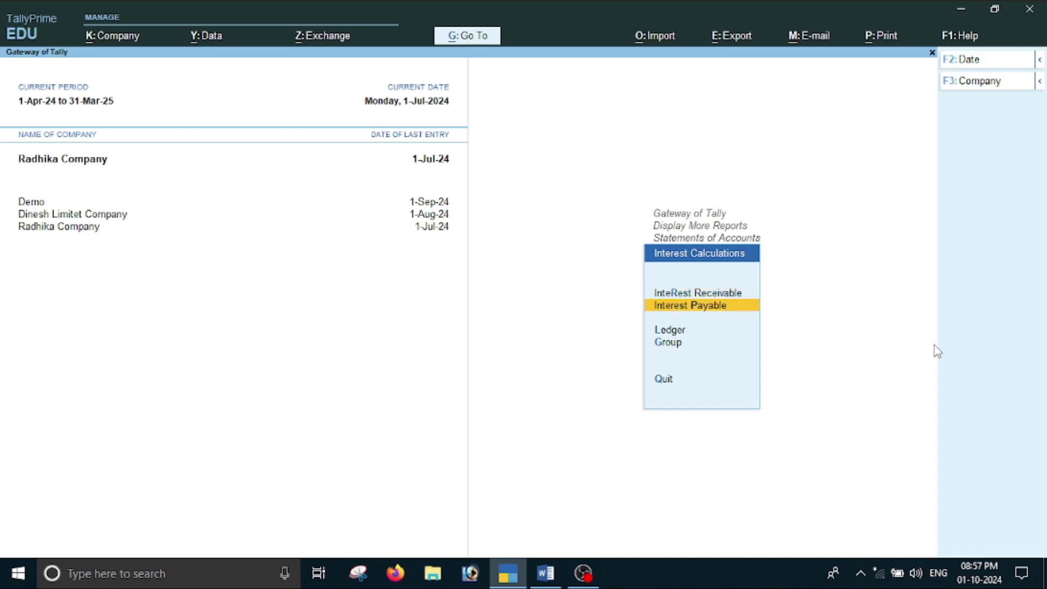
{"action": "key", "text": "Return"}
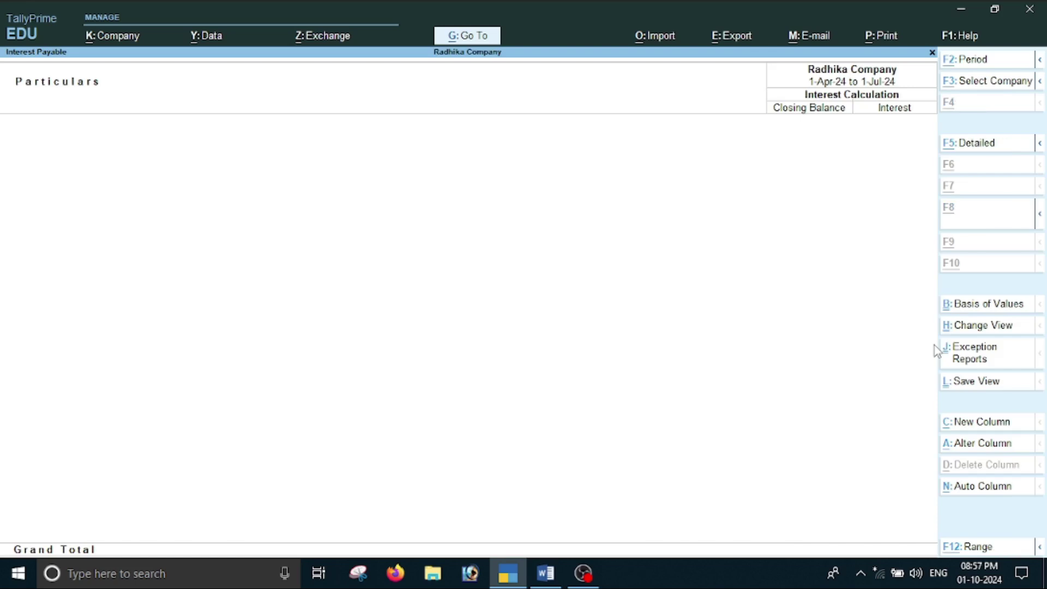
{"action": "key", "text": "alt+F2"}
{"action": "type", "text": "1-4"}
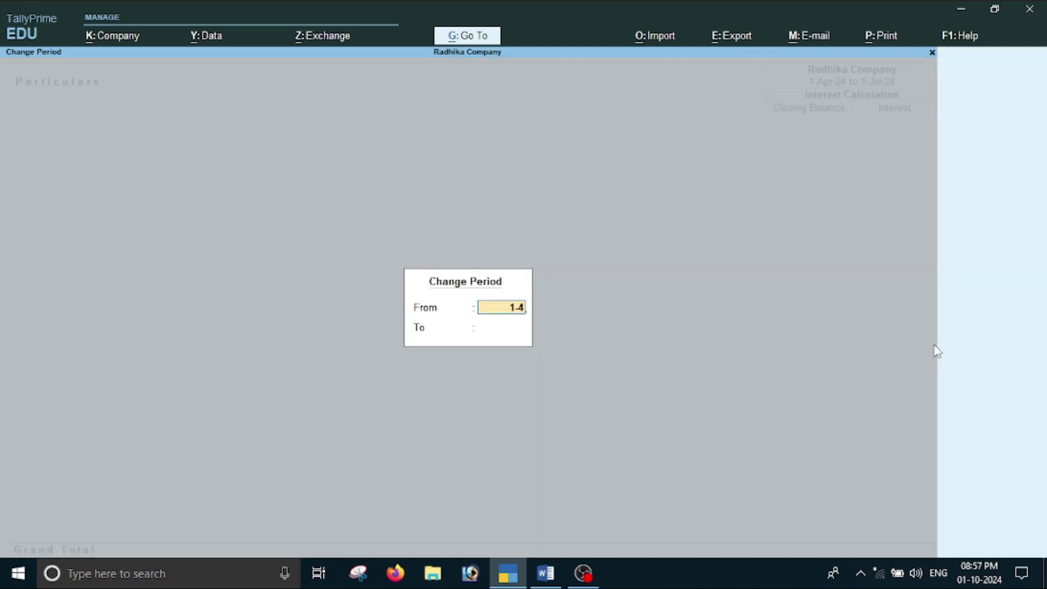
{"action": "key", "text": "Return"}
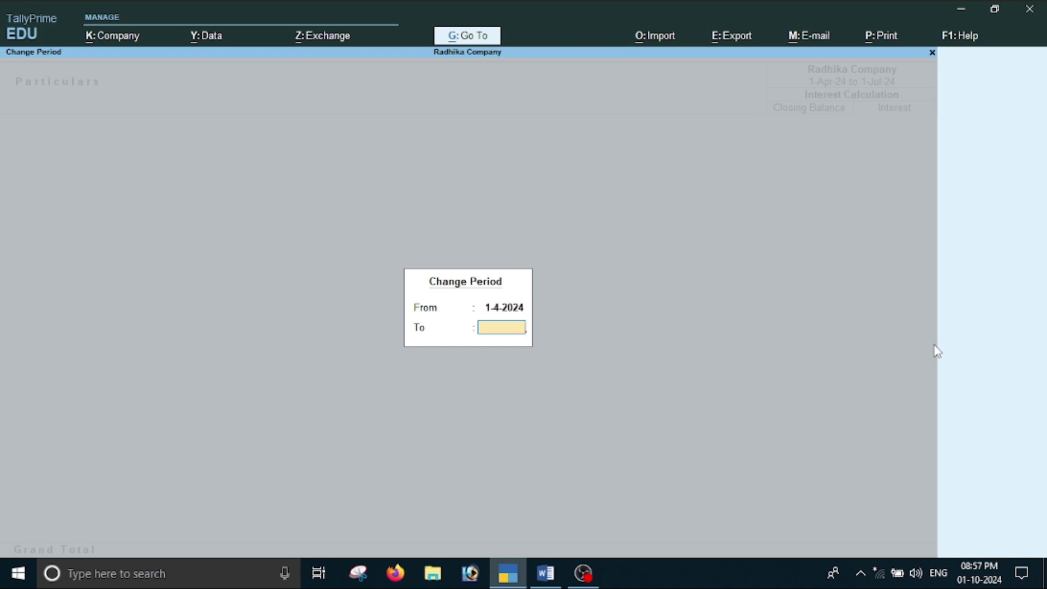
{"action": "type", "text": "1-8"}
{"action": "key", "text": "Return"}
{"action": "key", "text": "Return"}
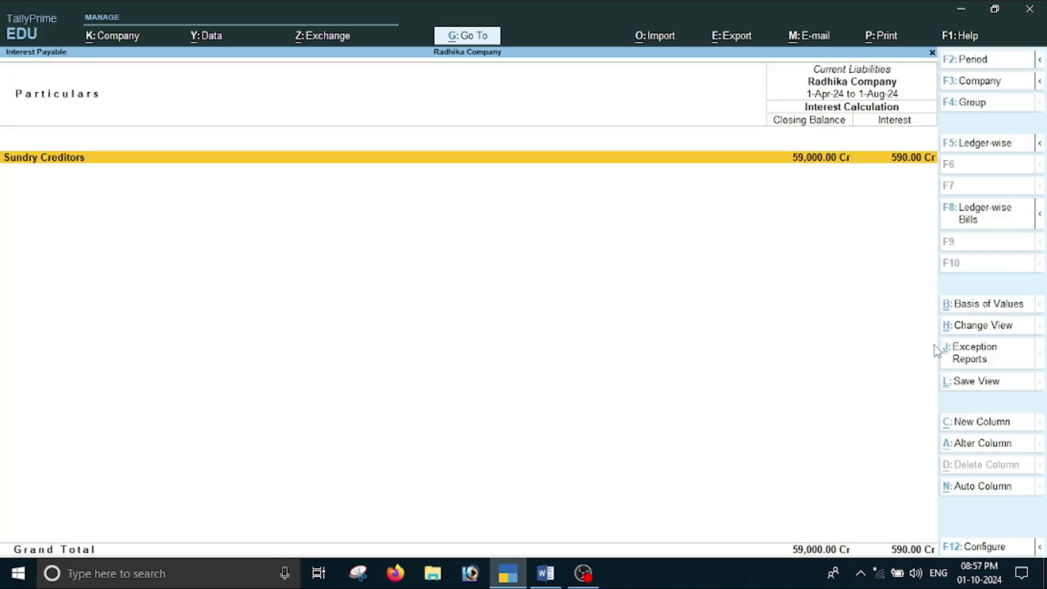
- Examine Rahul Traders' detailed interest calculation within Sundry Creditors, and return to the Gateway of Tally
{"action": "key", "text": "Return"}
{"action": "key", "text": "Return"}
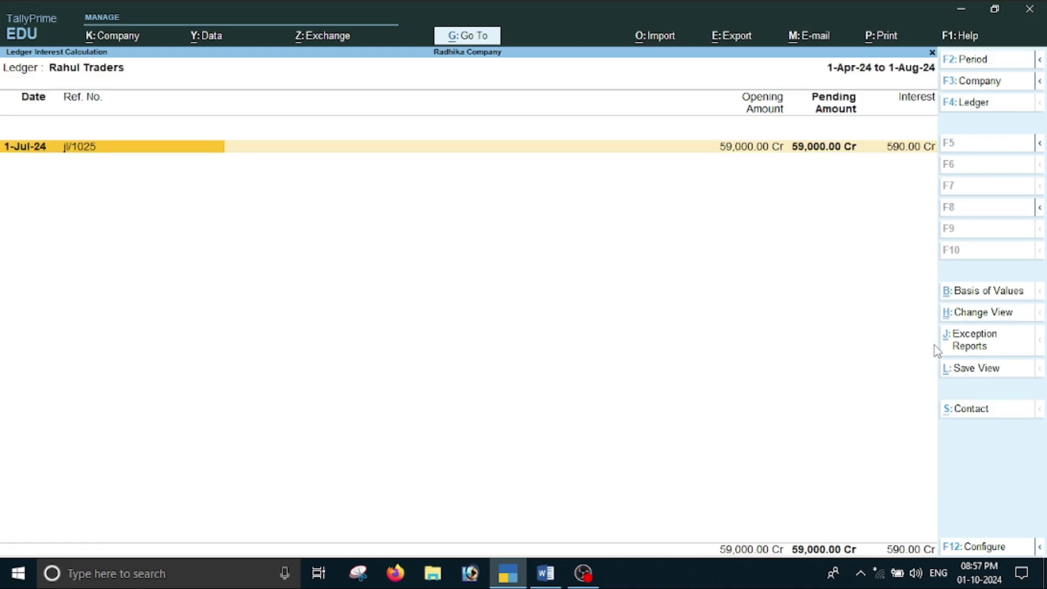
{"action": "key", "text": "alt+F5"}
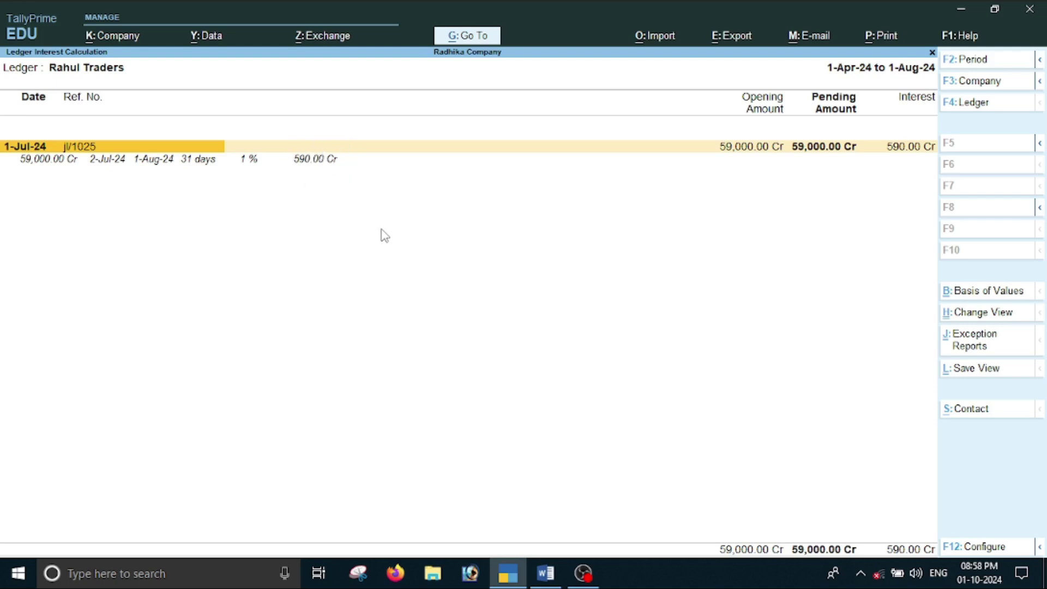
{"action": "key", "text": "Escape"}
{"action": "key", "text": "Escape"}
{"action": "key", "text": "Escape"}
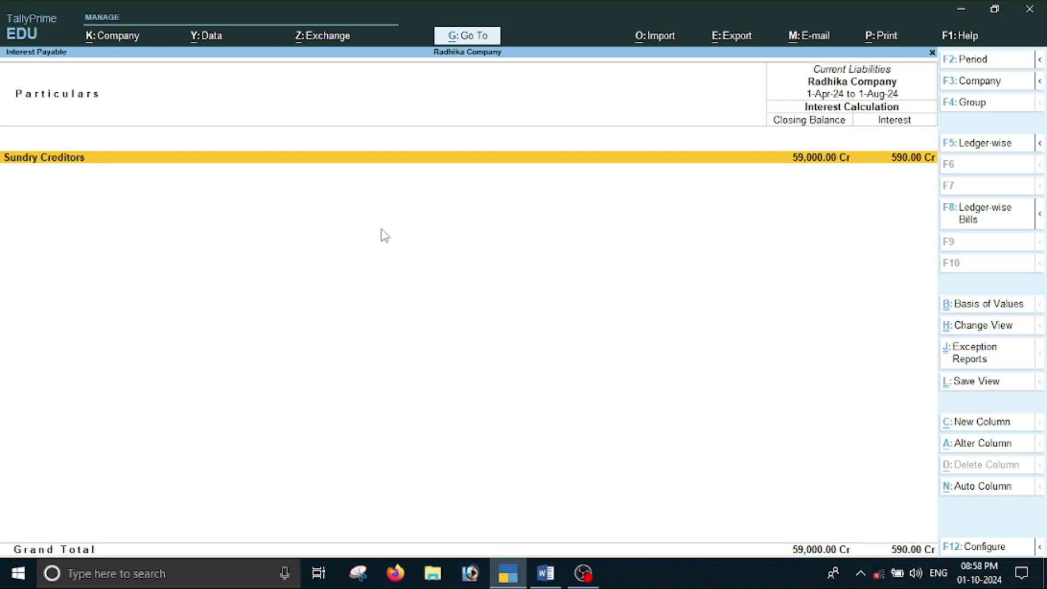
{"action": "key", "text": "Escape"}
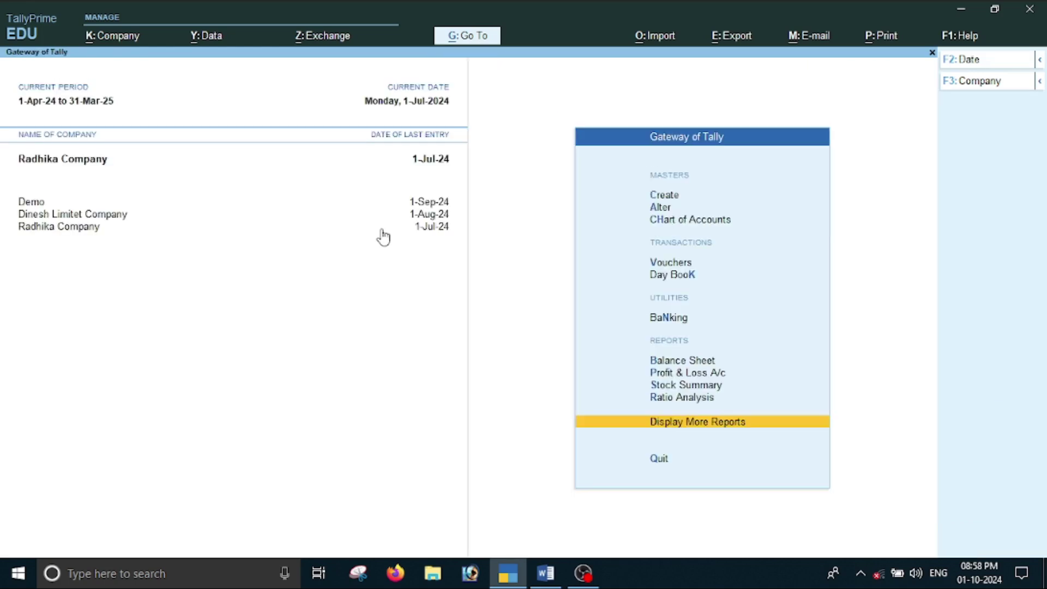
- Start a new journal voucher and set its date to 1-8-2024
{"action": "key", "text": "Up"}
{"action": "key", "text": "Up"}
{"action": "key", "text": "Up"}
{"action": "key", "text": "Up"}
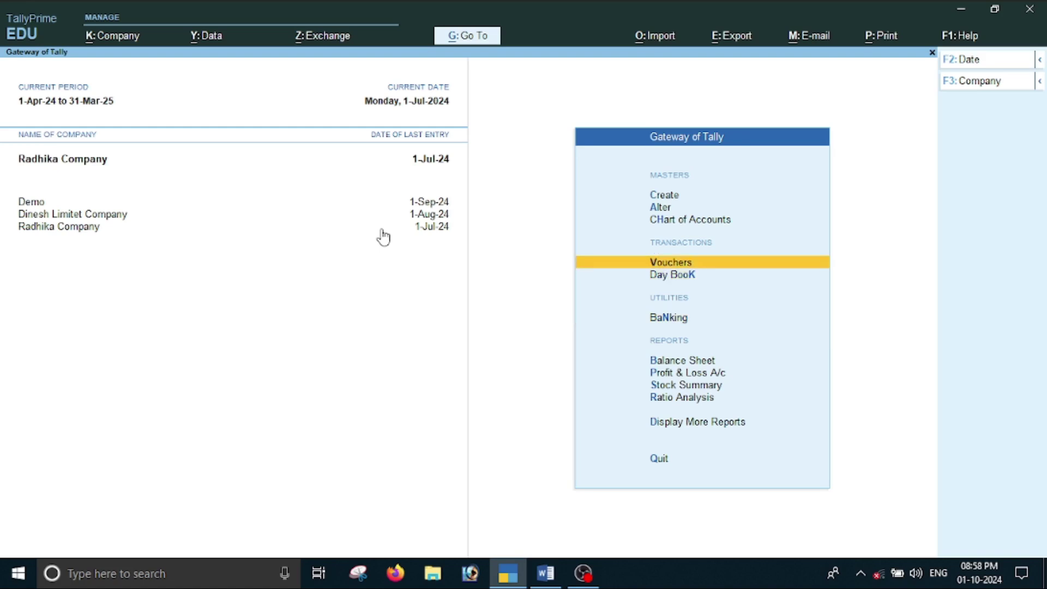
{"action": "key", "text": "Return"}
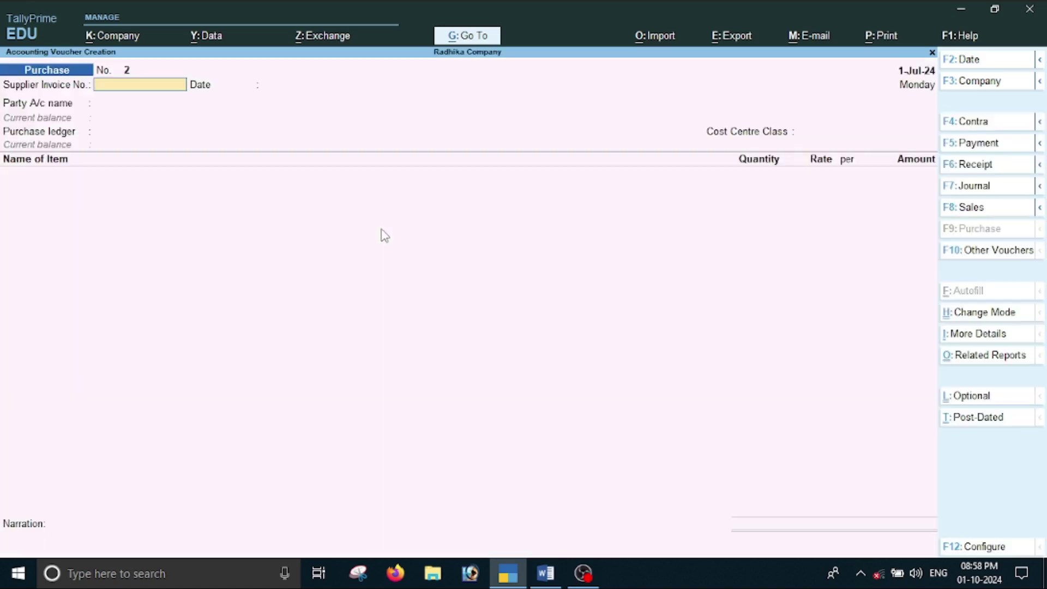
{"action": "key", "text": "F7"}
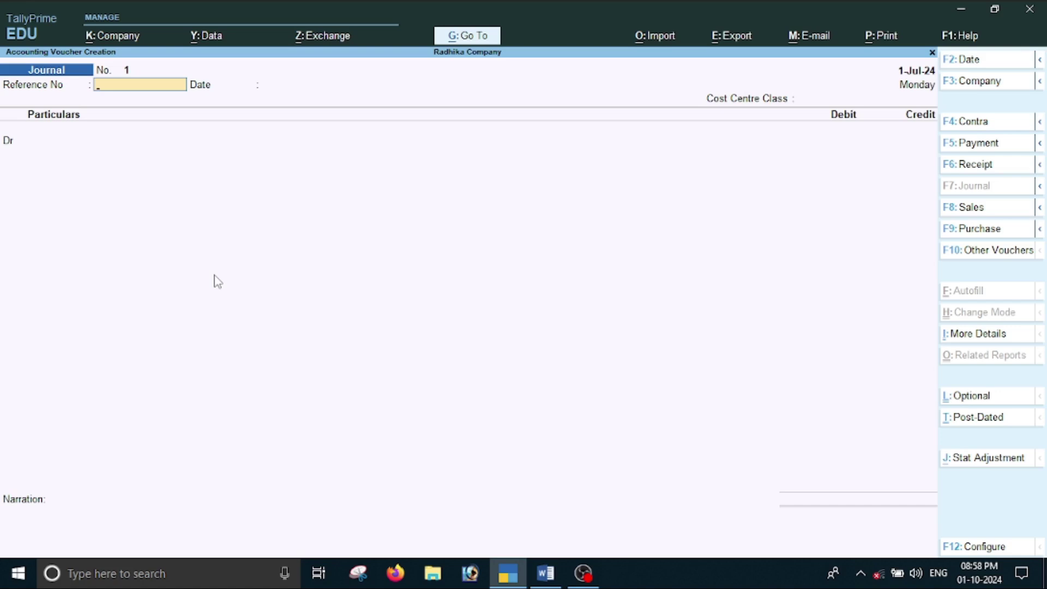
{"action": "key", "text": "F2"}
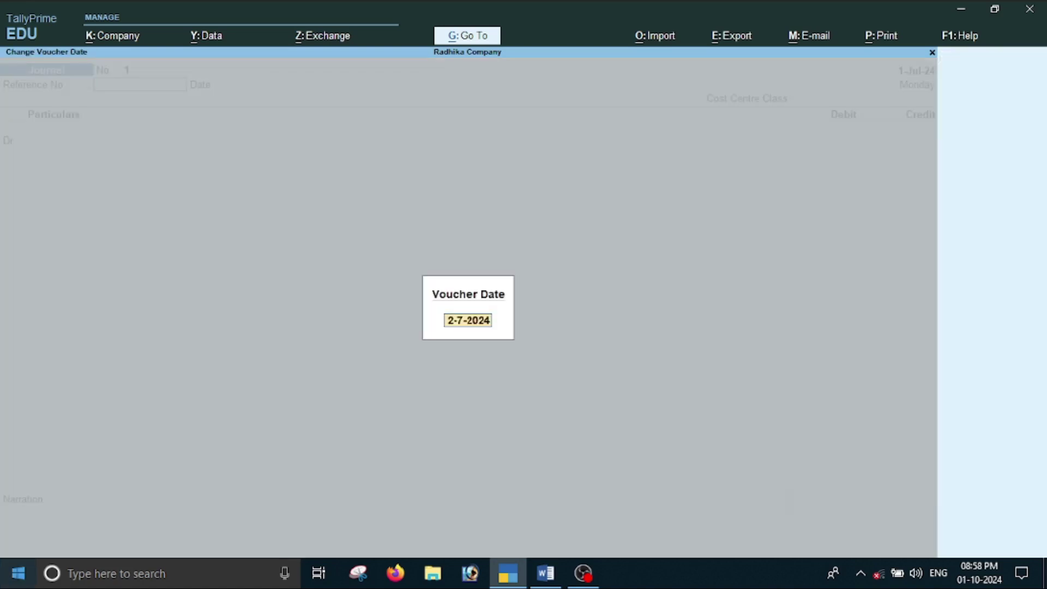
{"action": "type", "text": "1-8"}
{"action": "key", "text": "Return"}
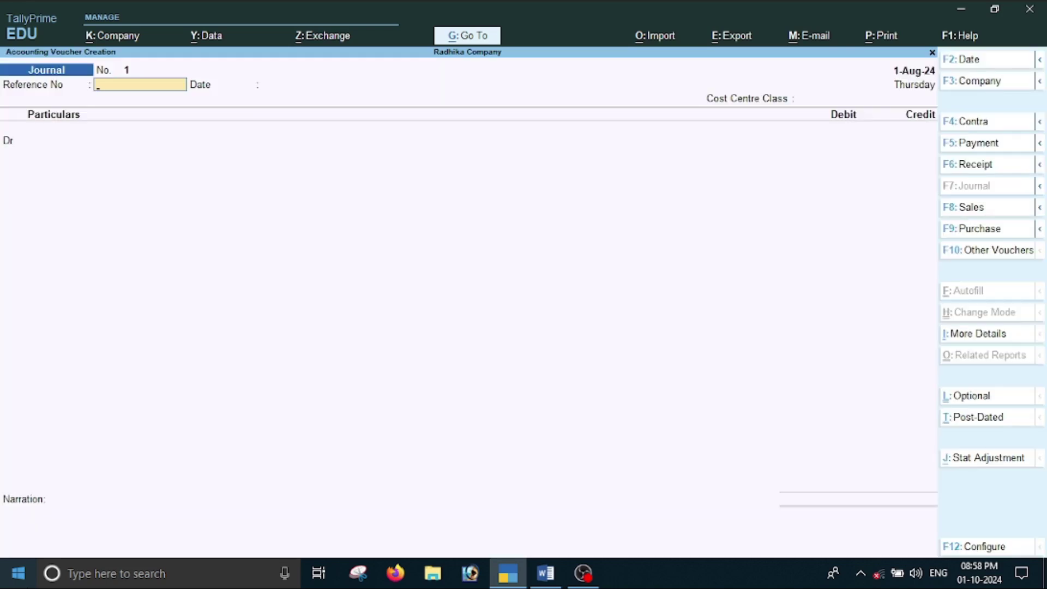
- Enter 1256 as the journal voucher's reference number and accept its reference date and cost centre class
{"action": "type", "text": "1256"}
{"action": "key", "text": "Return"}
{"action": "key", "text": "Return"}
{"action": "key", "text": "Return"}
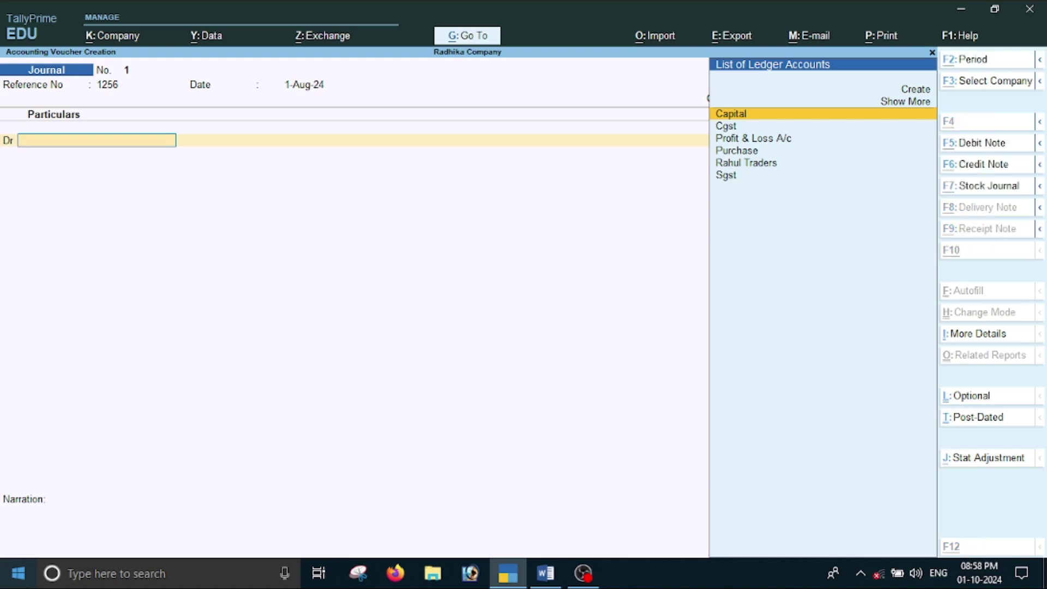
- Start creating a ledger named Interest Paid from the journal's debit line and place it under Indirect Expenses
{"action": "key", "text": "alt+c"}
{"action": "type", "text": "Int"}
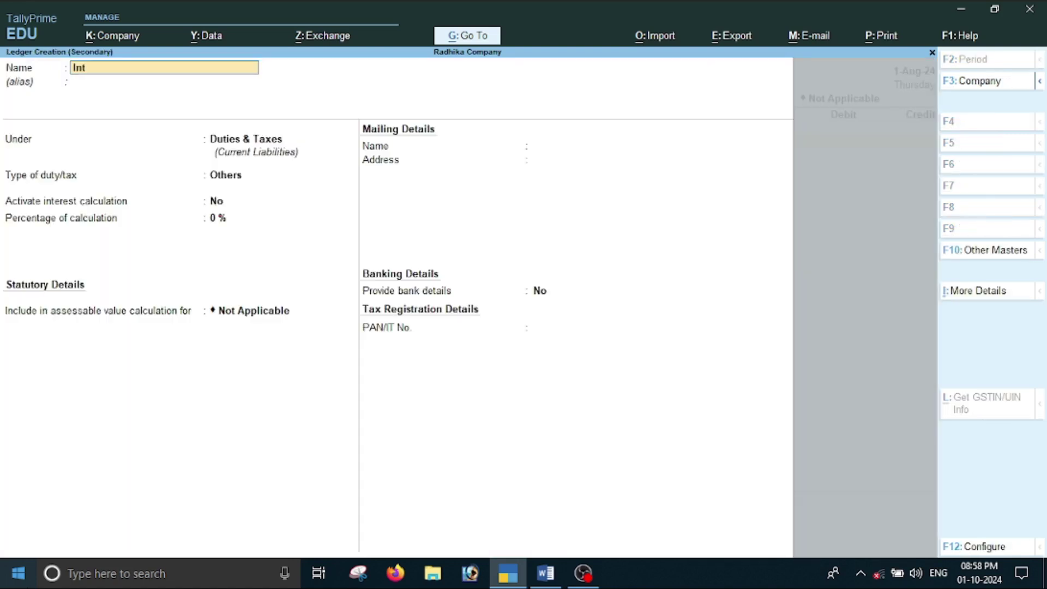
{"action": "type", "text": "erest Paid"}
{"action": "key", "text": "Return"}
{"action": "key", "text": "Return"}
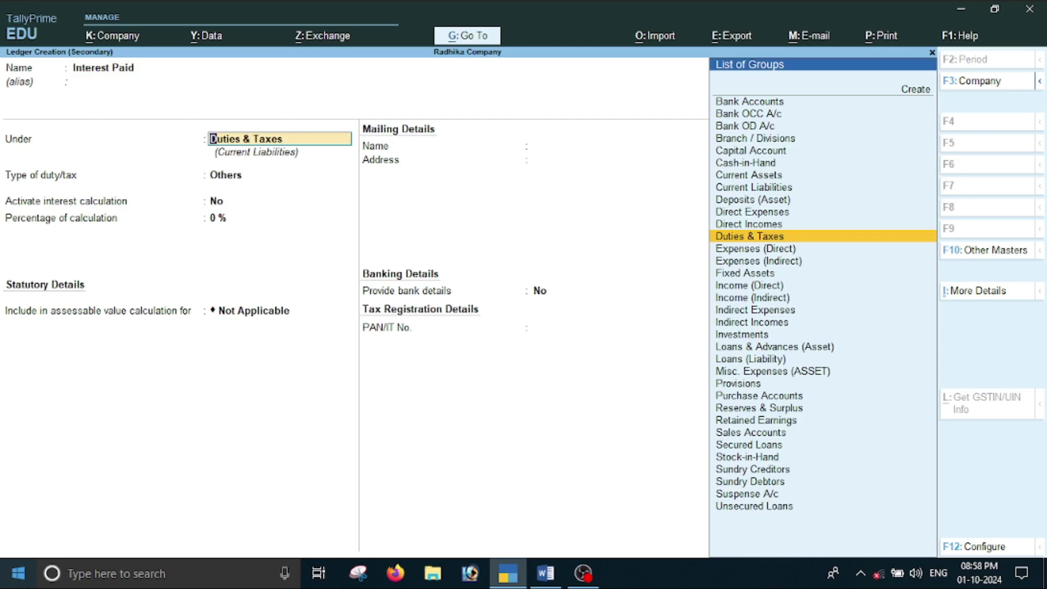
{"action": "type", "text": "I"}
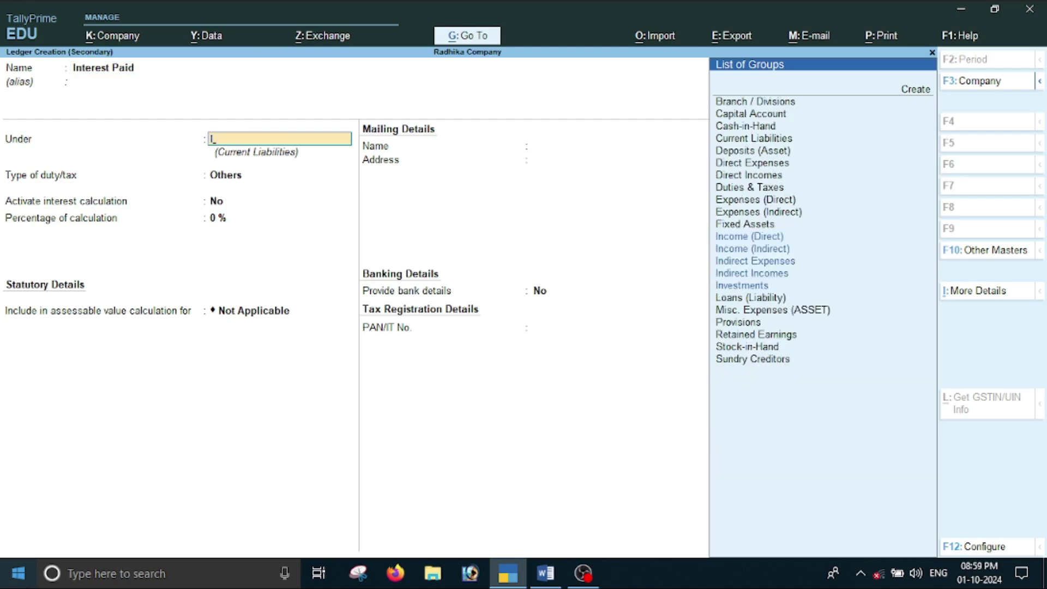
{"action": "key", "text": "Down"}
{"action": "key", "text": "Down"}
{"action": "key", "text": "Down"}
{"action": "key", "text": "Up"}
{"action": "key", "text": "Return"}
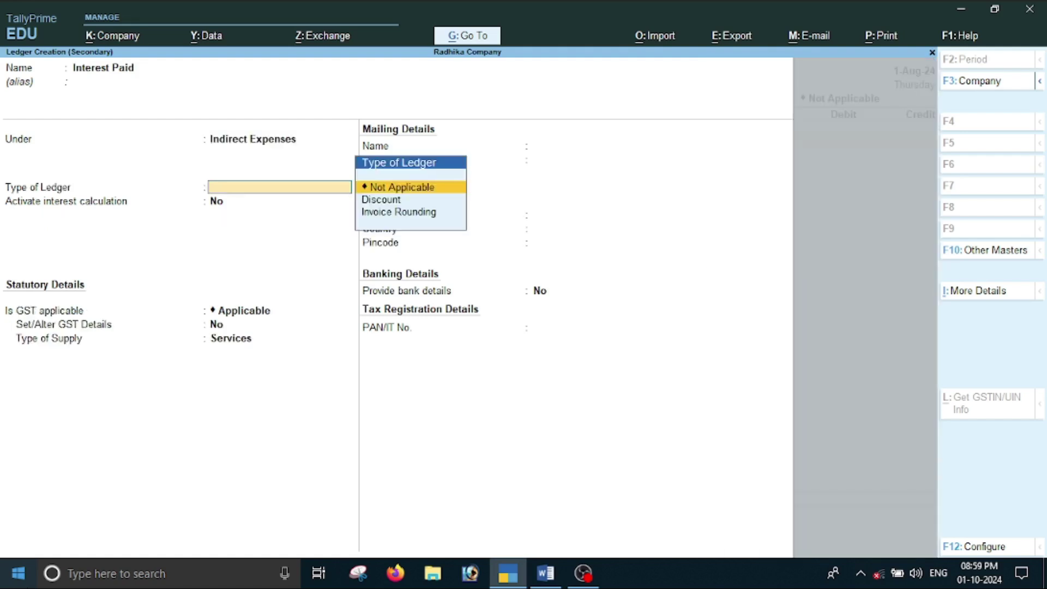
- Set the Interest Paid ledger's type and GST applicability to Not Applicable, and save it into the journal's debit line
{"action": "key", "text": "Return"}
{"action": "key", "text": "Return"}
{"action": "key", "text": "Return"}
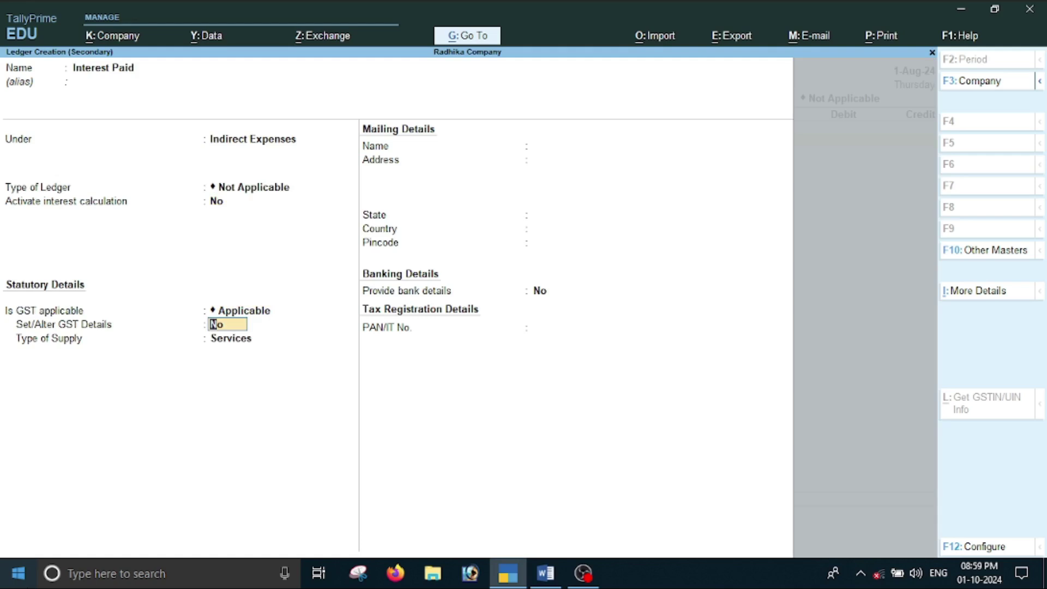
{"action": "key", "text": "BackSpace"}
{"action": "key", "text": "Down"}
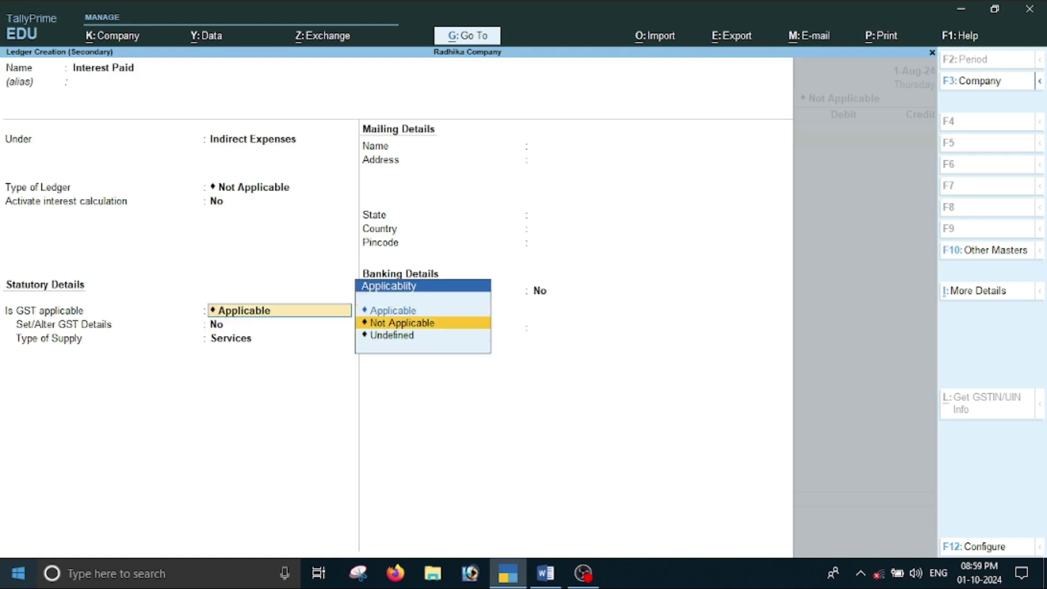
{"action": "key", "text": "Return"}
{"action": "key", "text": "Return"}
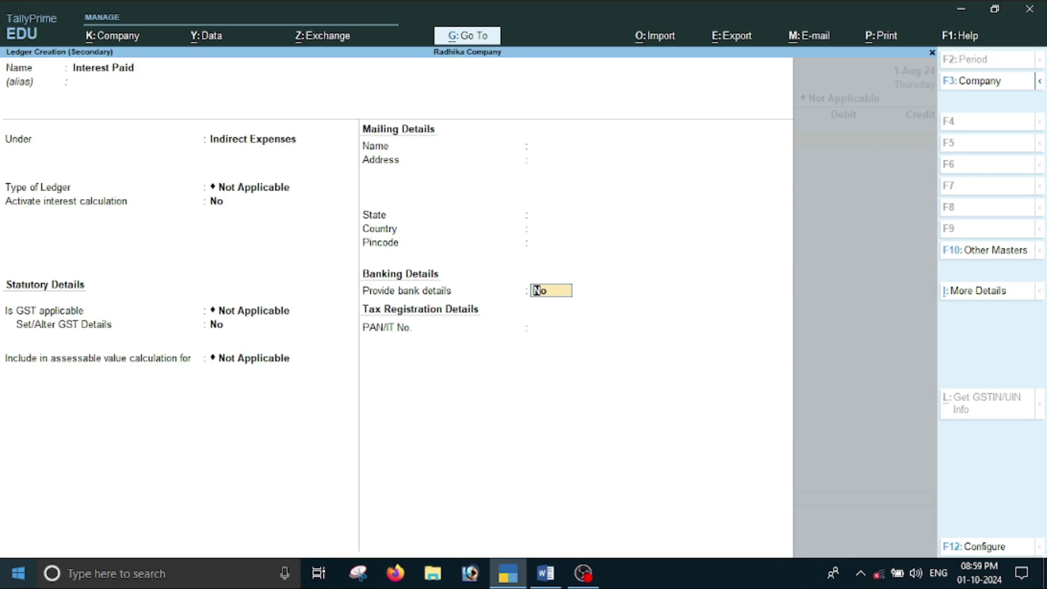
{"action": "key", "text": "Return"}
{"action": "key", "text": "Return"}
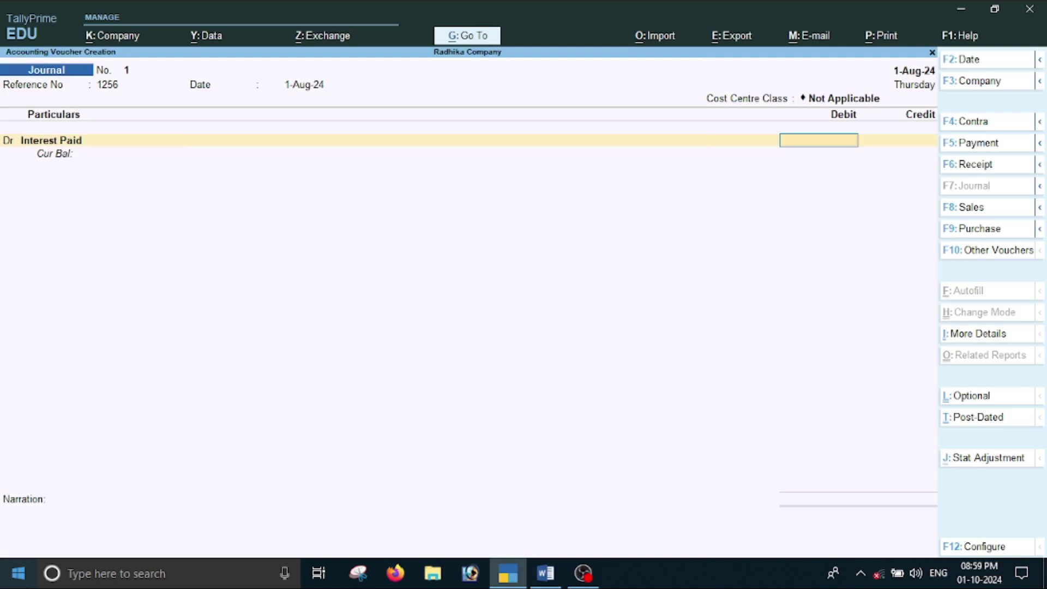
- Debit Interest Paid with 590 and leave the cost centre allocation without allocating the amount
{"action": "type", "text": "590"}
{"action": "key", "text": "Return"}
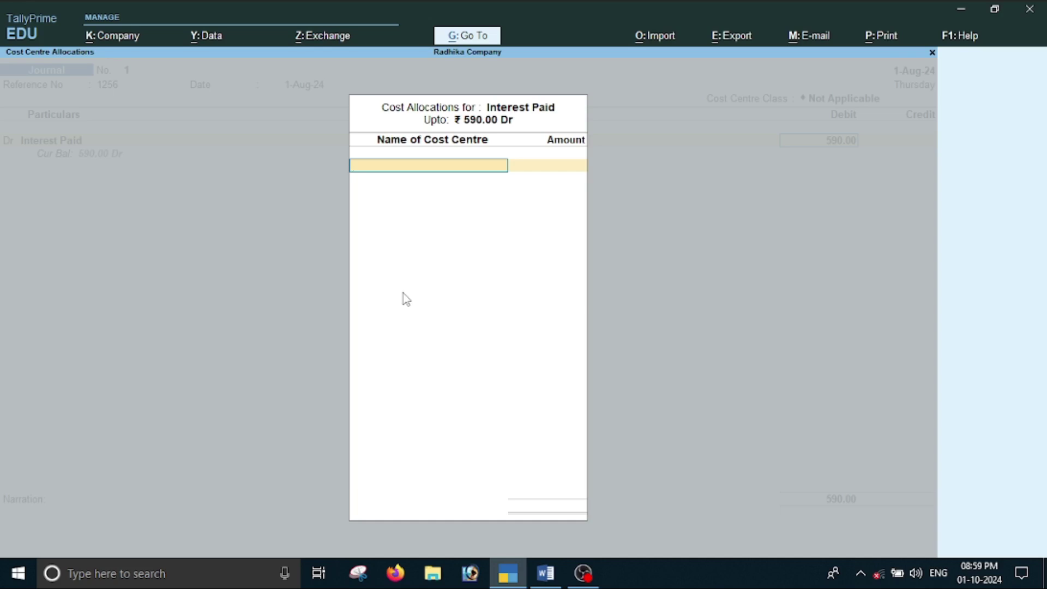
{"action": "key", "text": "Escape"}
{"action": "key", "text": "Return"}
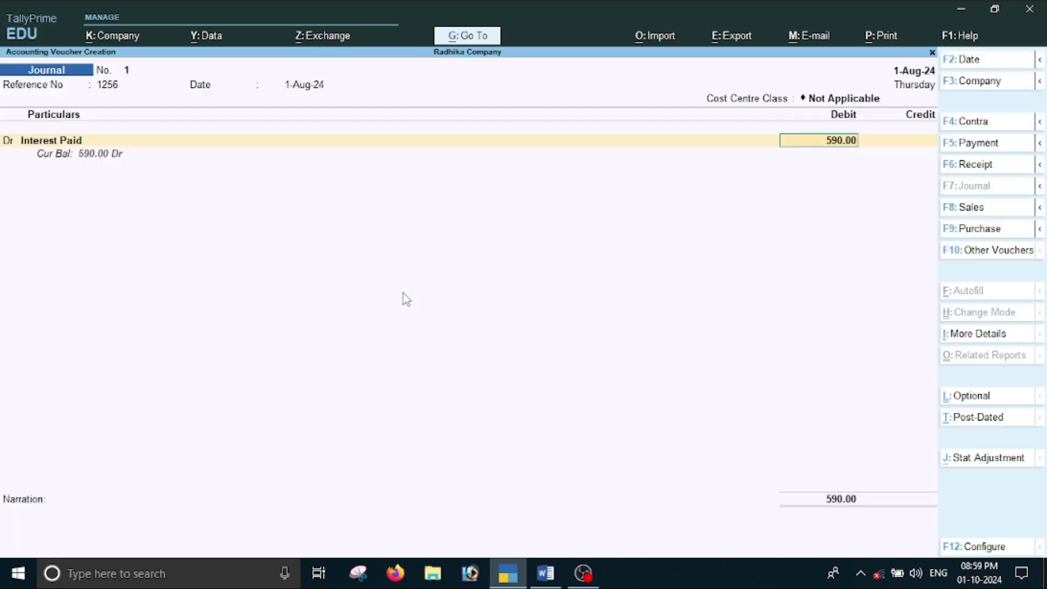
- Alter the Interest Paid ledger from the journal's debit line so cost centres are not applicable, and save the ledger
{"action": "key", "text": "BackSpace"}
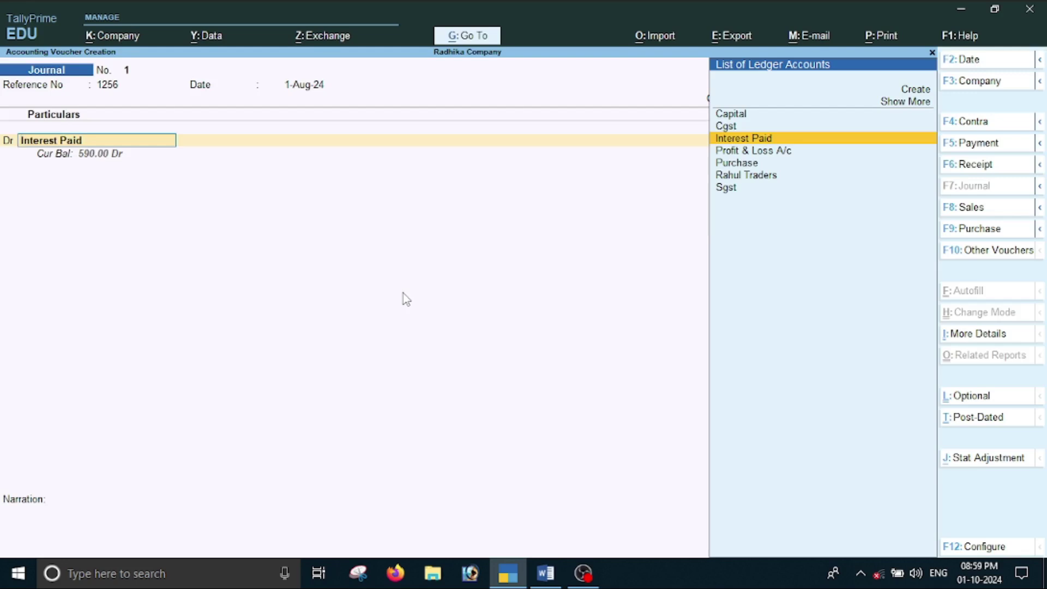
{"action": "key", "text": "ctrl"}
{"action": "key", "text": "ctrl+Return"}
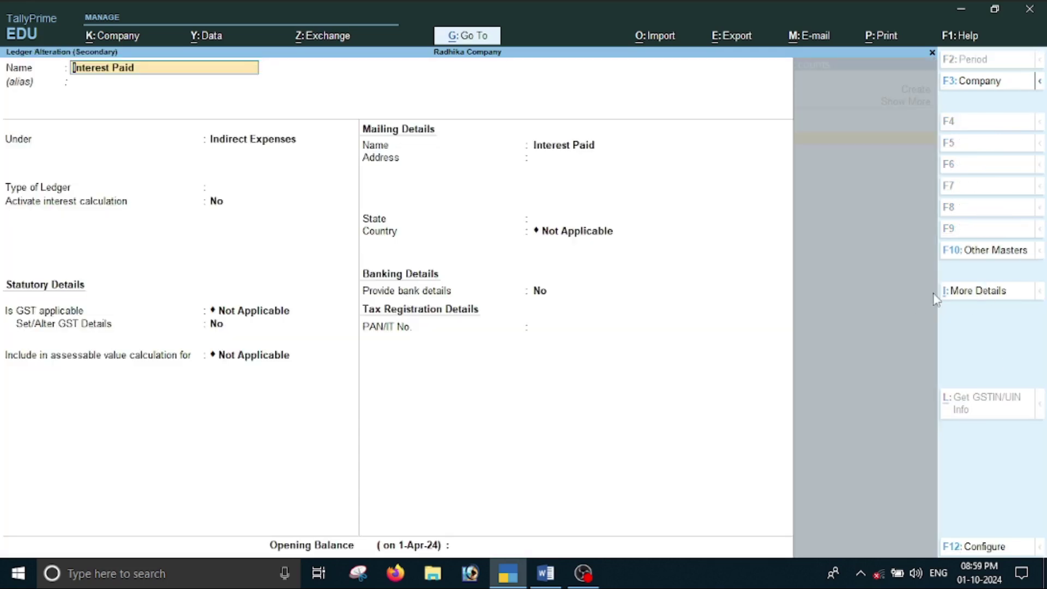
{"action": "left_click", "coordinate": [989, 295]}
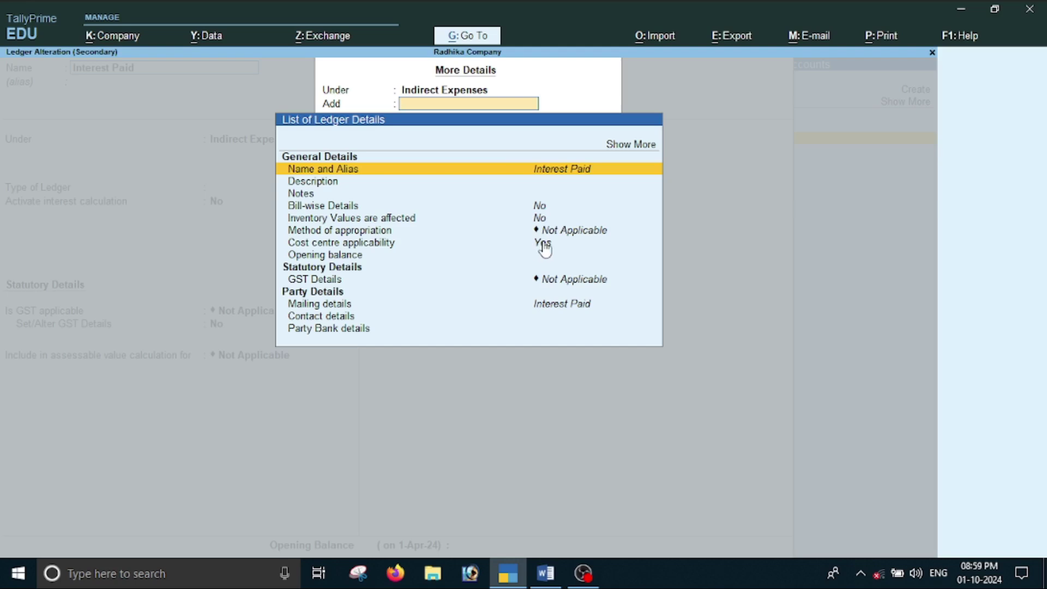
{"action": "left_click", "coordinate": [544, 244]}
{"action": "type", "text": "n"}
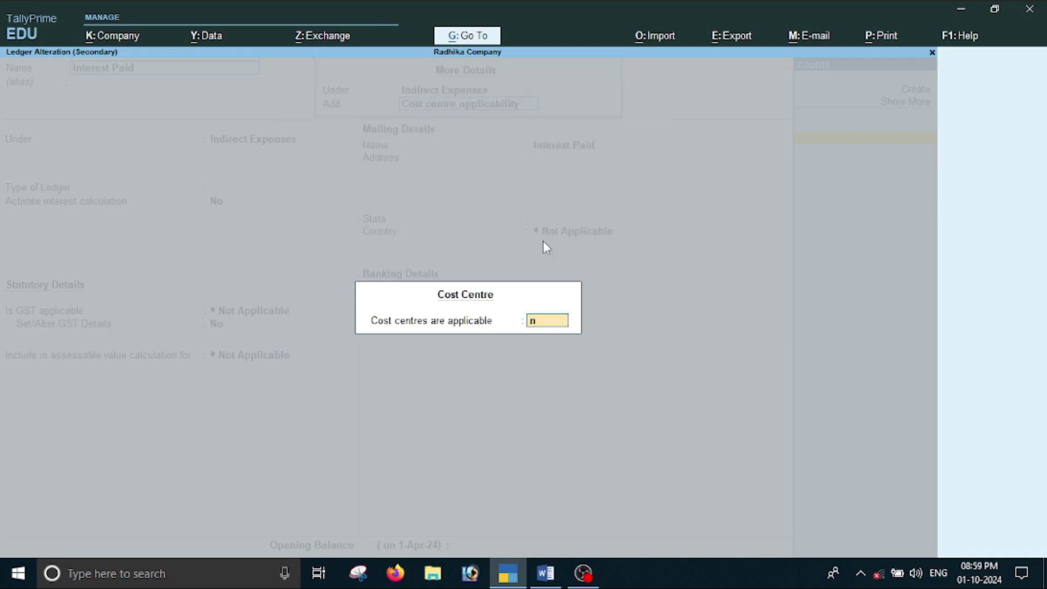
{"action": "key", "text": "Return"}
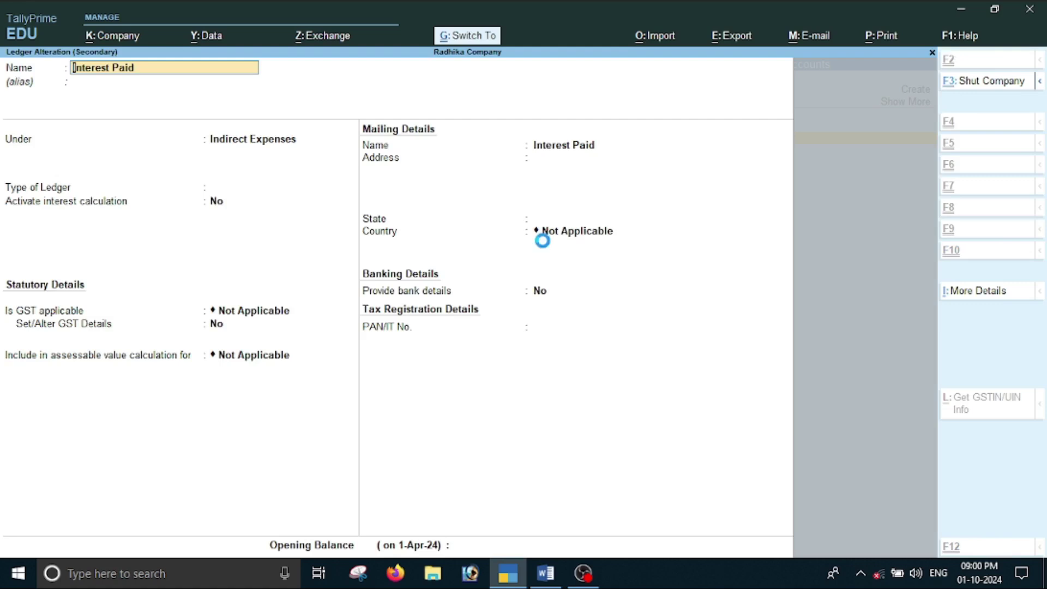
{"action": "key", "text": "ctrl+a"}
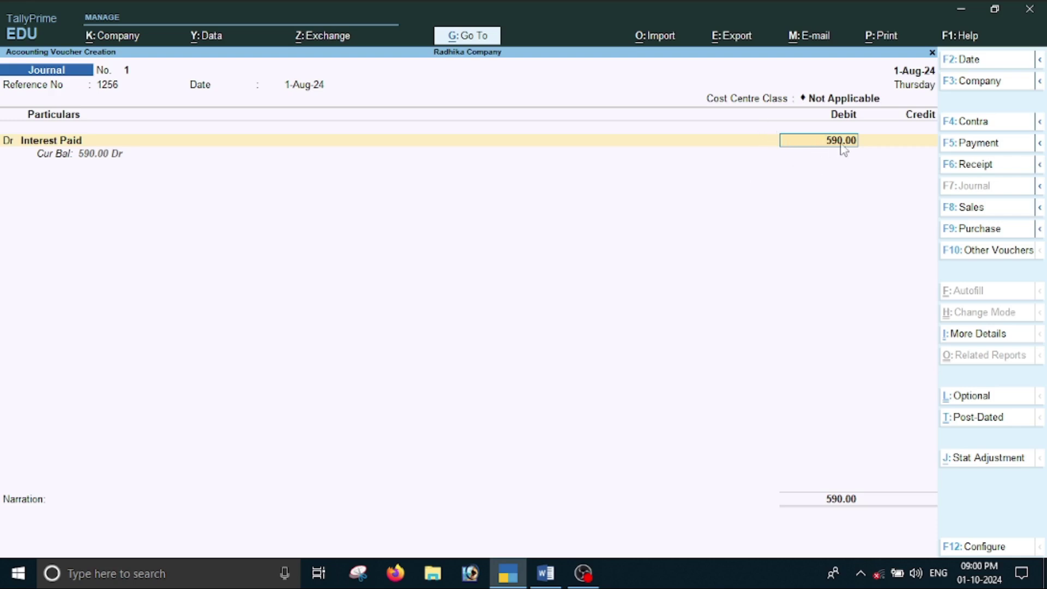
- Accept the 590 debit to Interest Paid and credit Rahul Traders with 590 in the journal
{"action": "key", "text": "Return"}
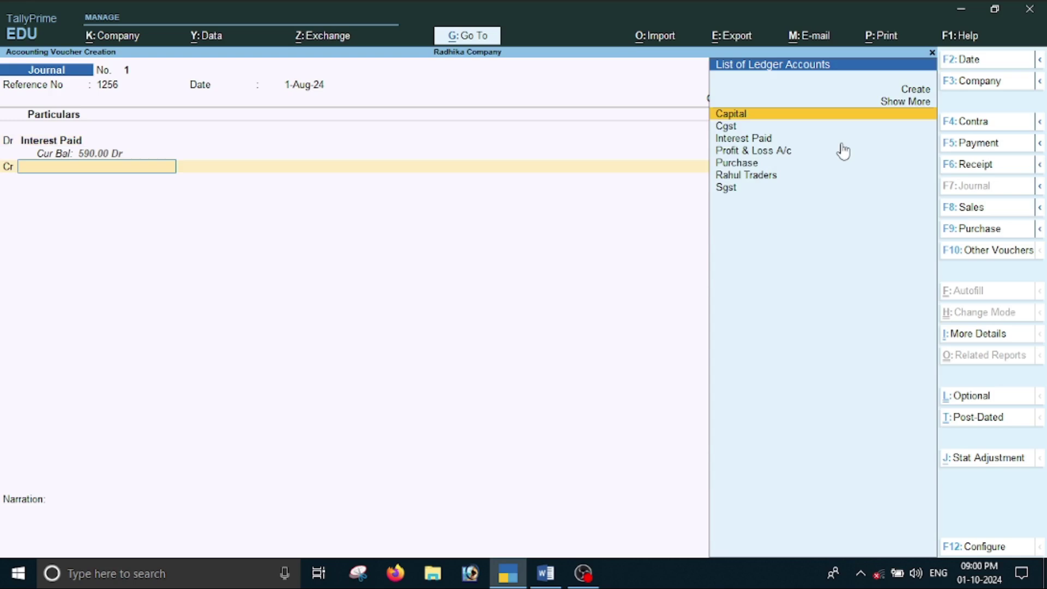
{"action": "key", "text": "Down"}
{"action": "key", "text": "Down"}
{"action": "key", "text": "Down"}
{"action": "key", "text": "Down"}
{"action": "key", "text": "Down"}
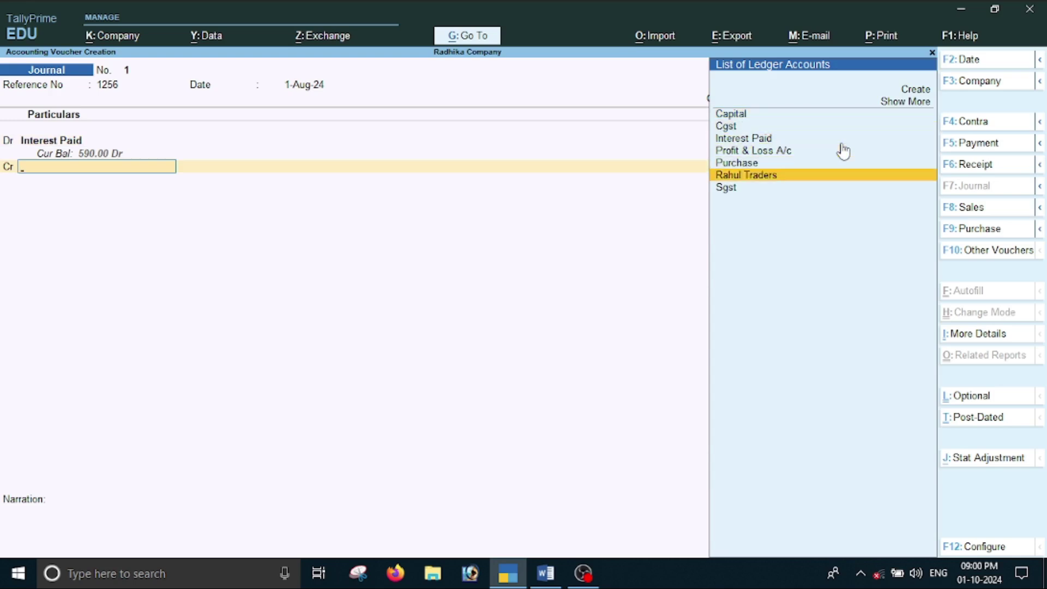
{"action": "key", "text": "Return"}
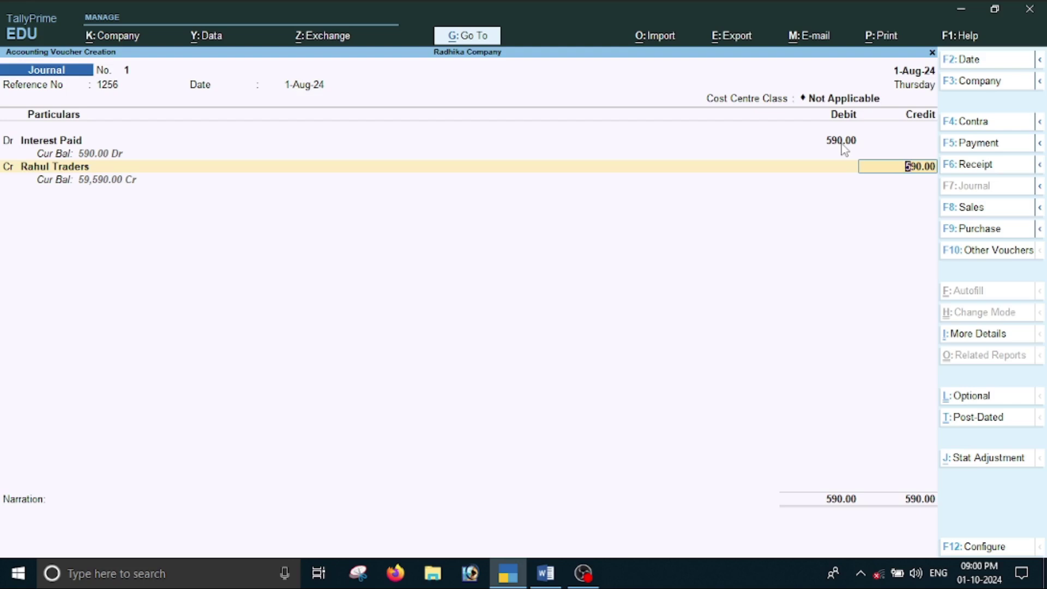
{"action": "key", "text": "Return"}
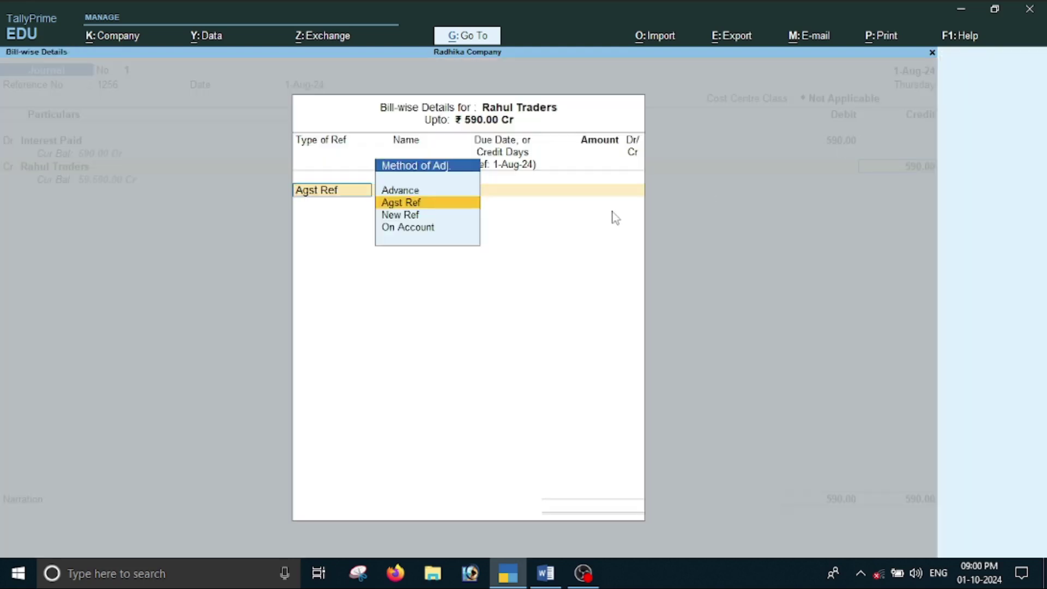
- Adjust Rahul Traders' pending bill jl/1025 as an Agst Ref for 59,000 Dr in the bill-wise details
{"action": "key", "text": "Return"}
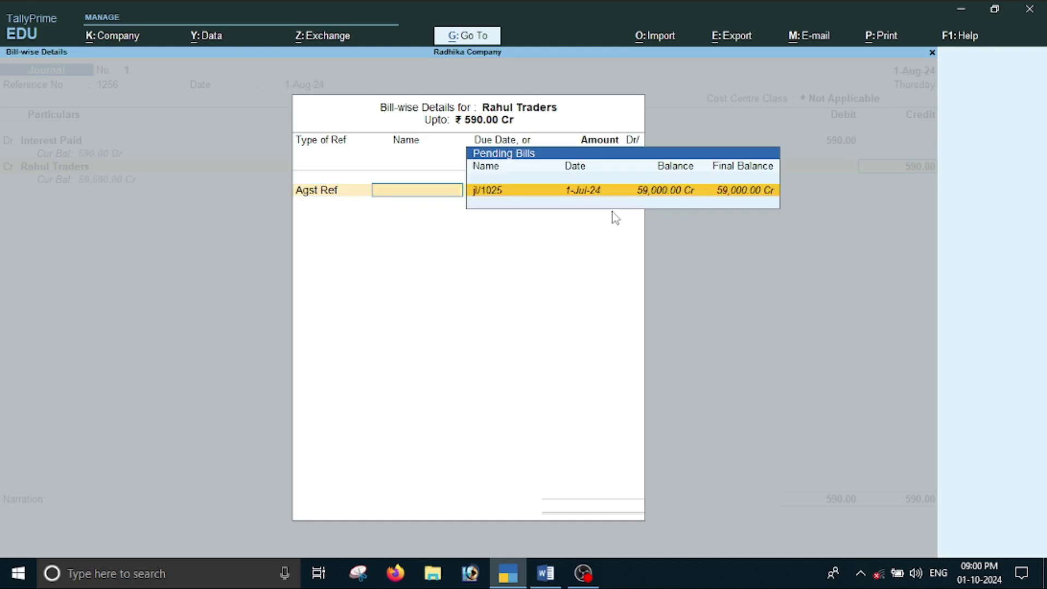
{"action": "left_click", "coordinate": [648, 187]}
{"action": "key", "text": "Return"}
{"action": "key", "text": "Return"}
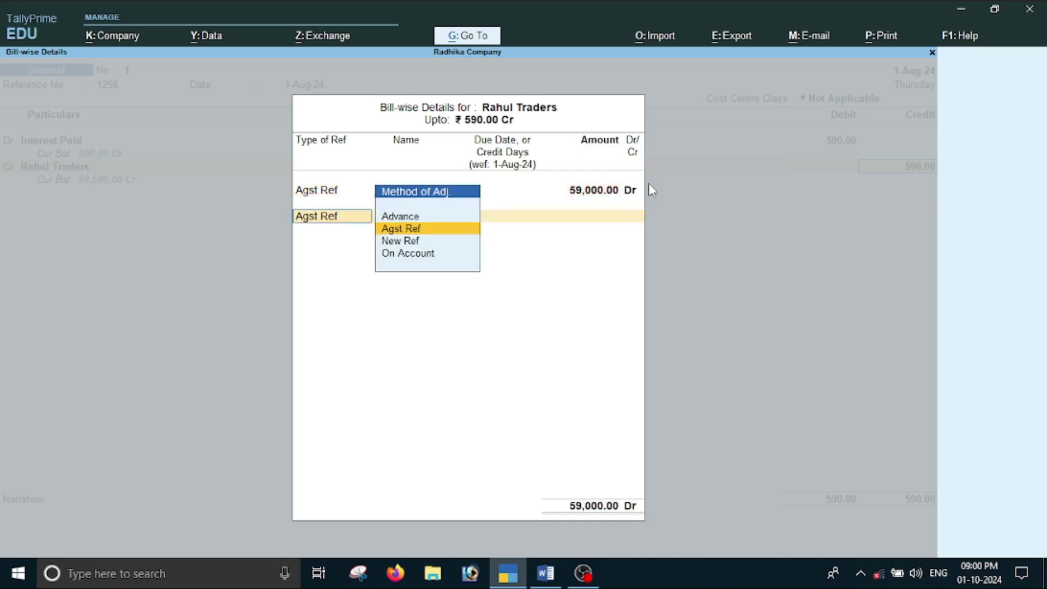
- Add a New Ref 1256 for 59,590 Cr to Rahul Traders' bill-wise details and save the journal without a narration
{"action": "key", "text": "Down"}
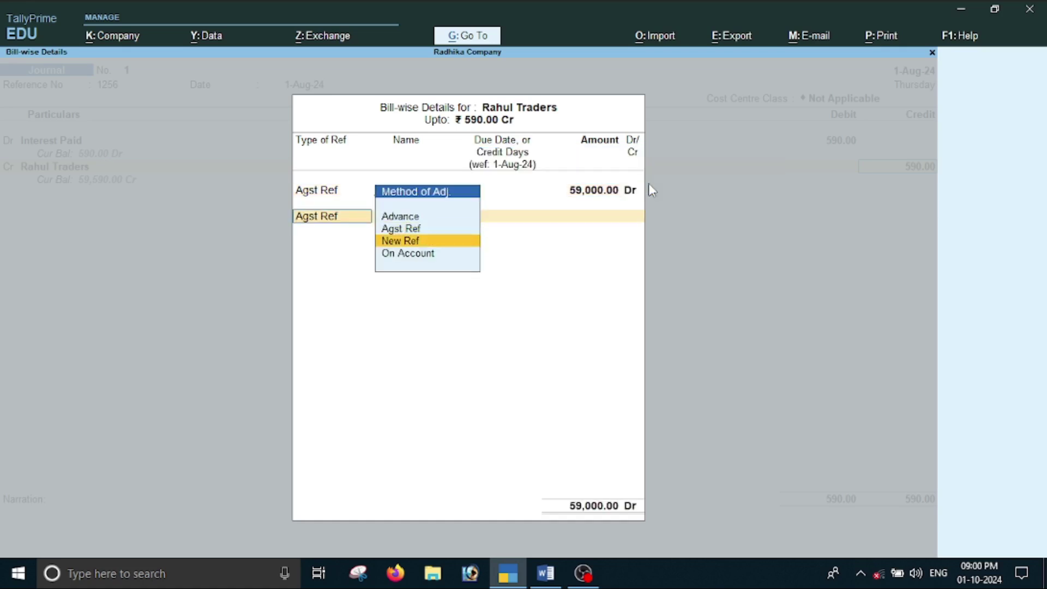
{"action": "key", "text": "Return"}
{"action": "key", "text": "Return"}
{"action": "key", "text": "Return"}
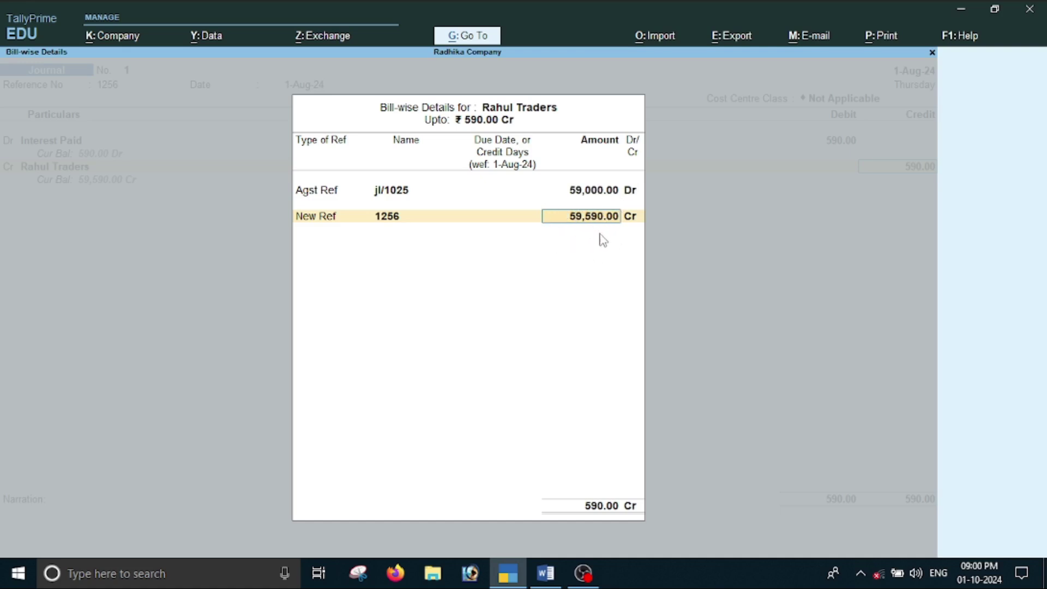
{"action": "key", "text": "Return"}
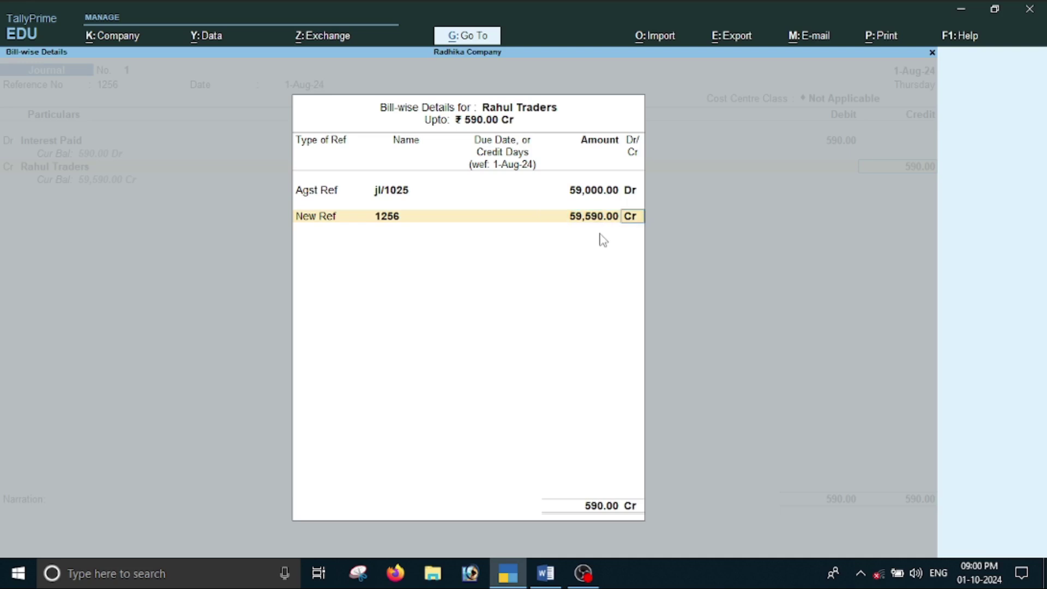
{"action": "key", "text": "Return"}
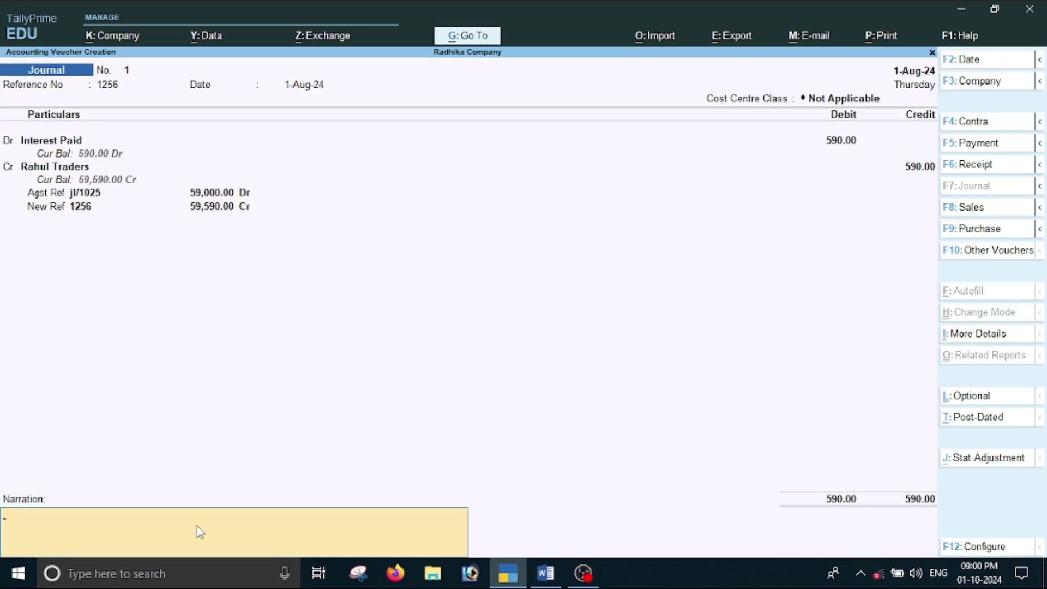
{"action": "key", "text": "Return"}
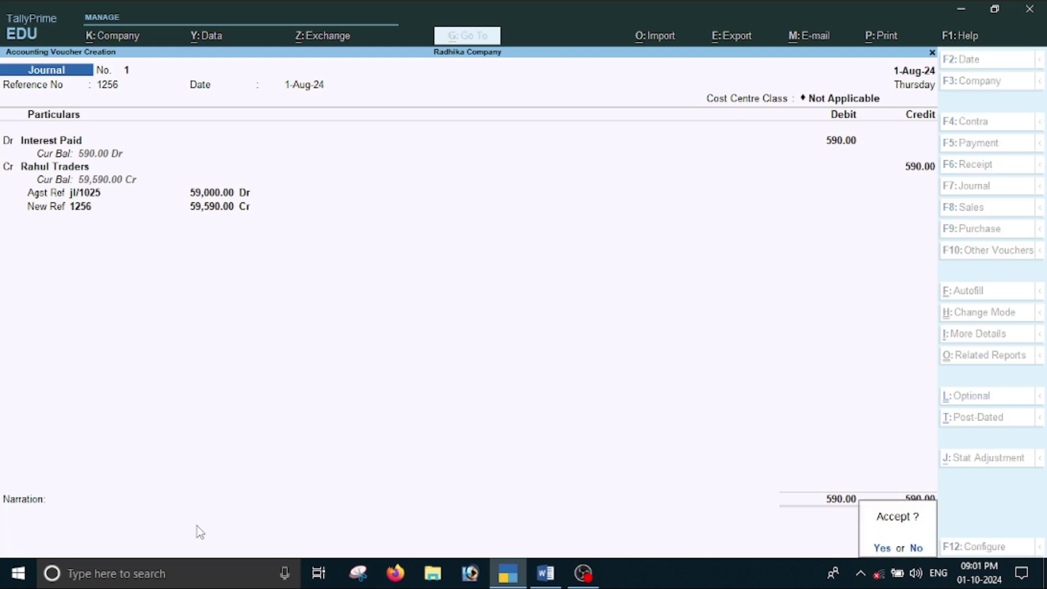
{"action": "key", "text": "Return"}
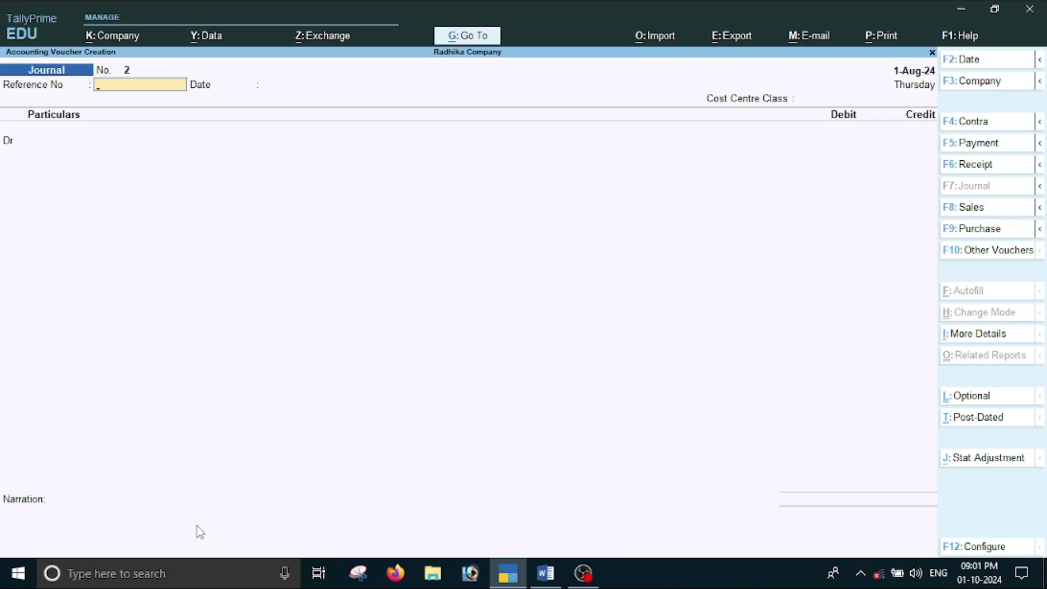
- Start a payment voucher dated 1-8-2024 with the cost centre class Not Applicable
{"action": "key", "text": "F5"}
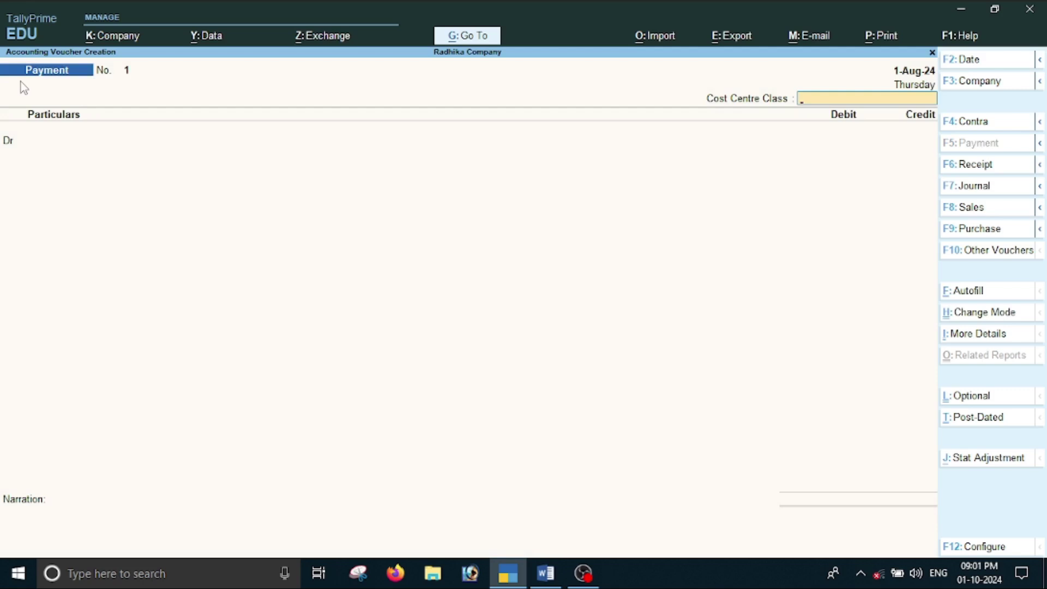
{"action": "key", "text": "F2"}
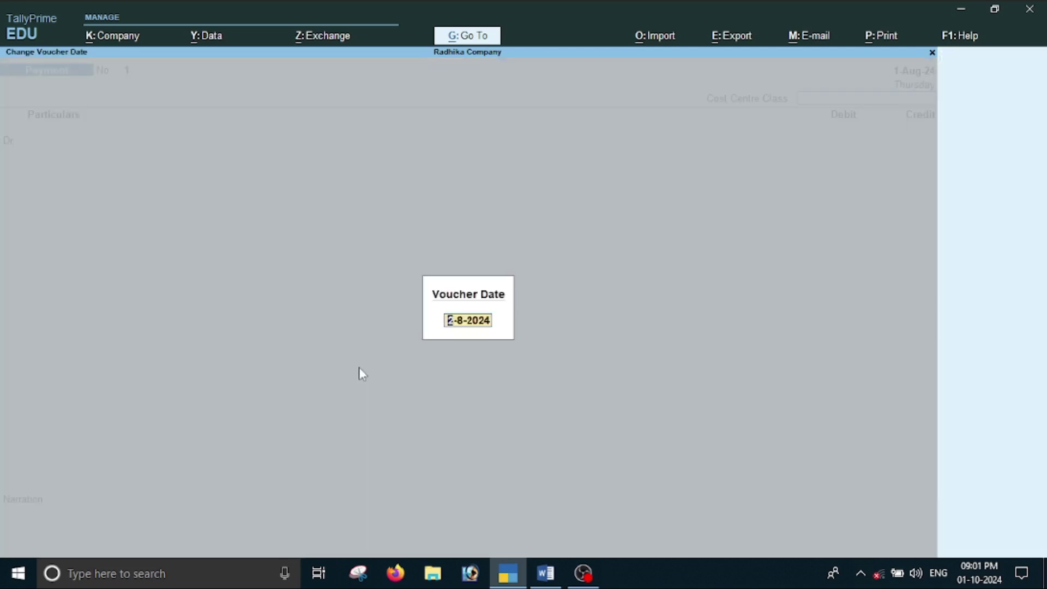
{"action": "type", "text": "1-8"}
{"action": "key", "text": "Return"}
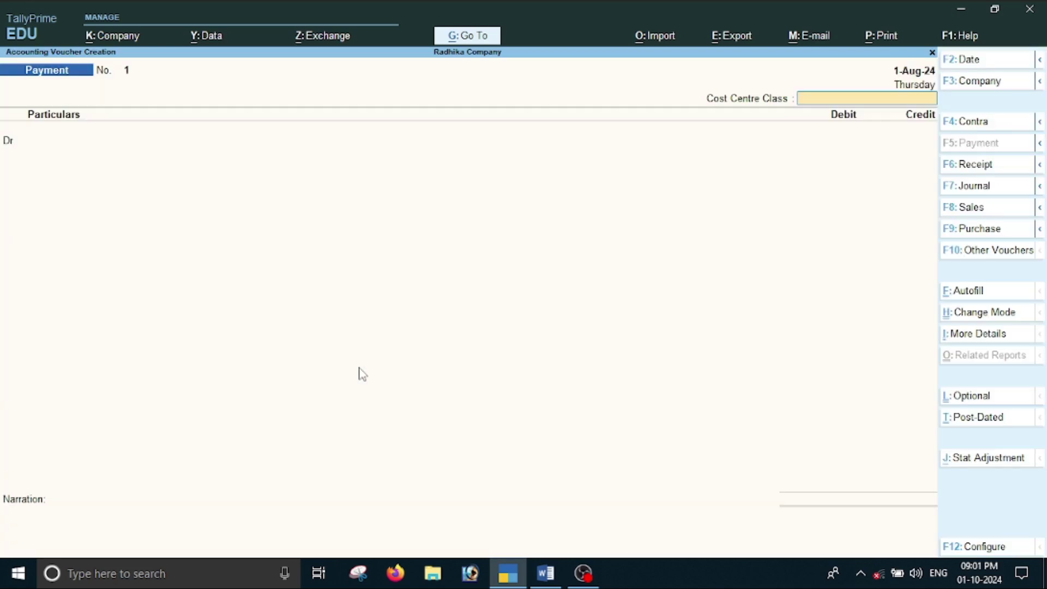
{"action": "key", "text": "Return"}
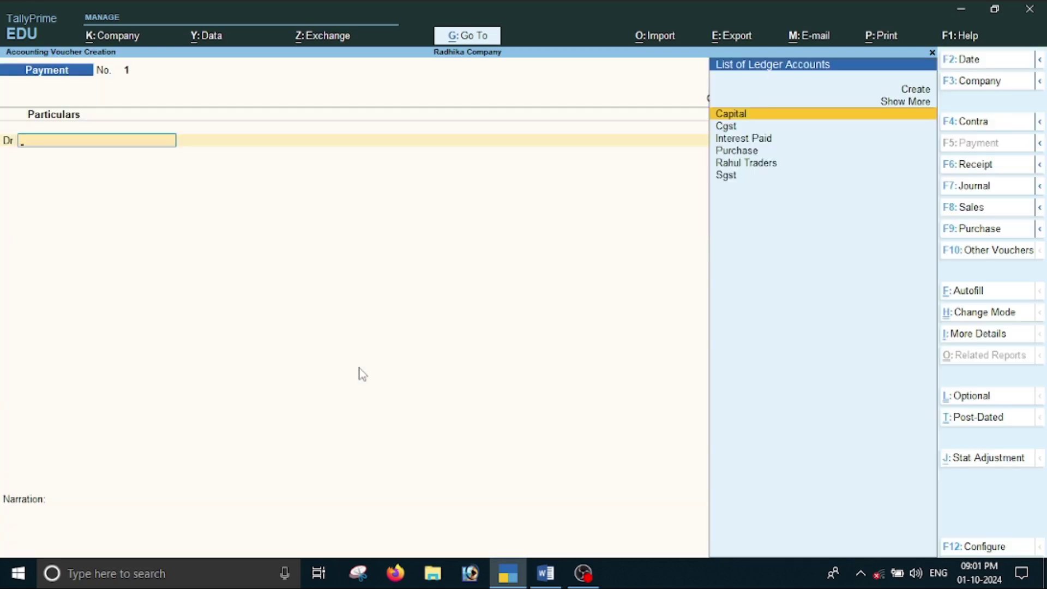
- Debit Rahul Traders with 59,590 in the payment voucher
{"action": "key", "text": "Down"}
{"action": "key", "text": "Down"}
{"action": "key", "text": "Down"}
{"action": "key", "text": "Down"}
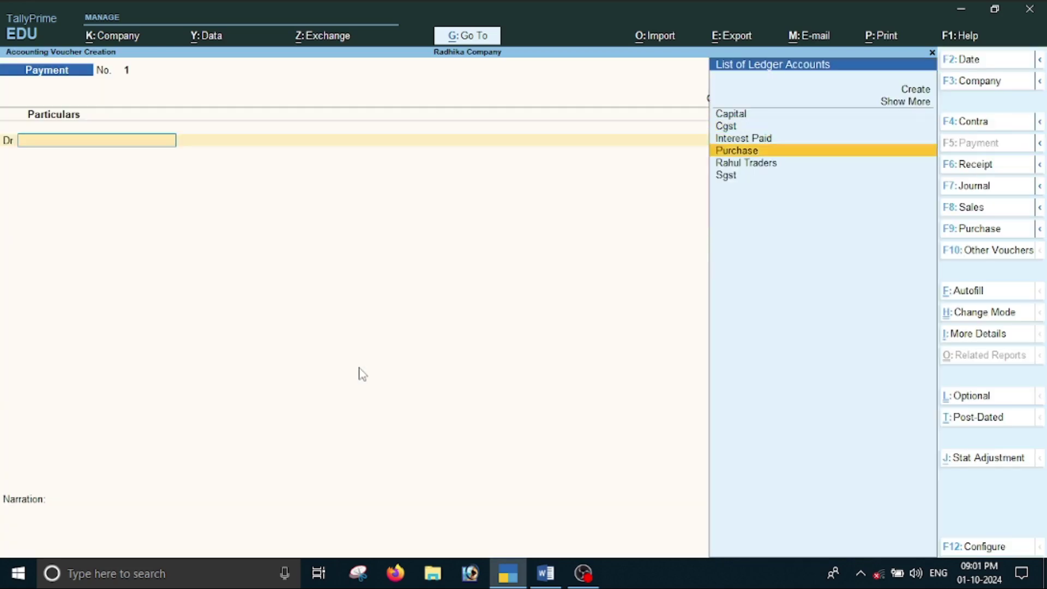
{"action": "key", "text": "Return"}
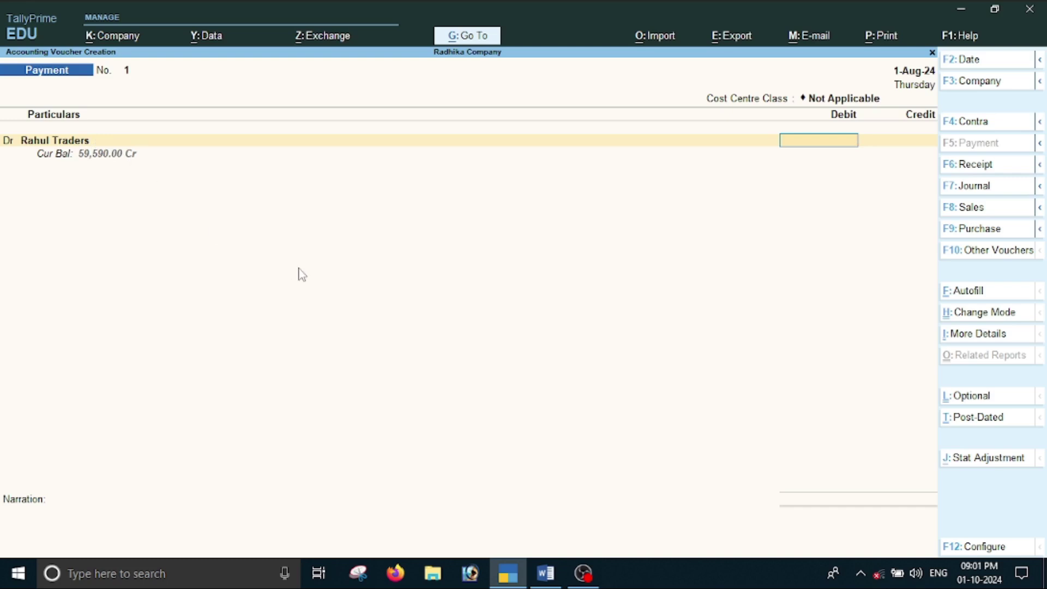
{"action": "type", "text": "59,"}
{"action": "type", "text": "590"}
{"action": "key", "text": "Return"}
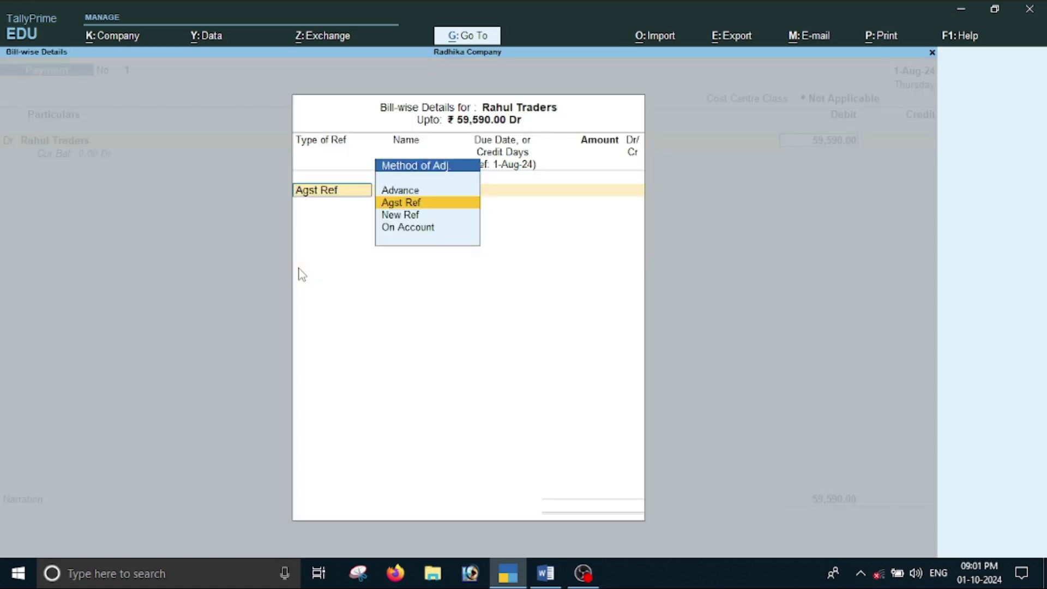
- Allocate the full 59,590 payment as an Agst Ref to Rahul Traders' bill 1256
{"action": "key", "text": "Return"}
{"action": "key", "text": "Return"}
{"action": "key", "text": "Return"}
{"action": "key", "text": "Return"}
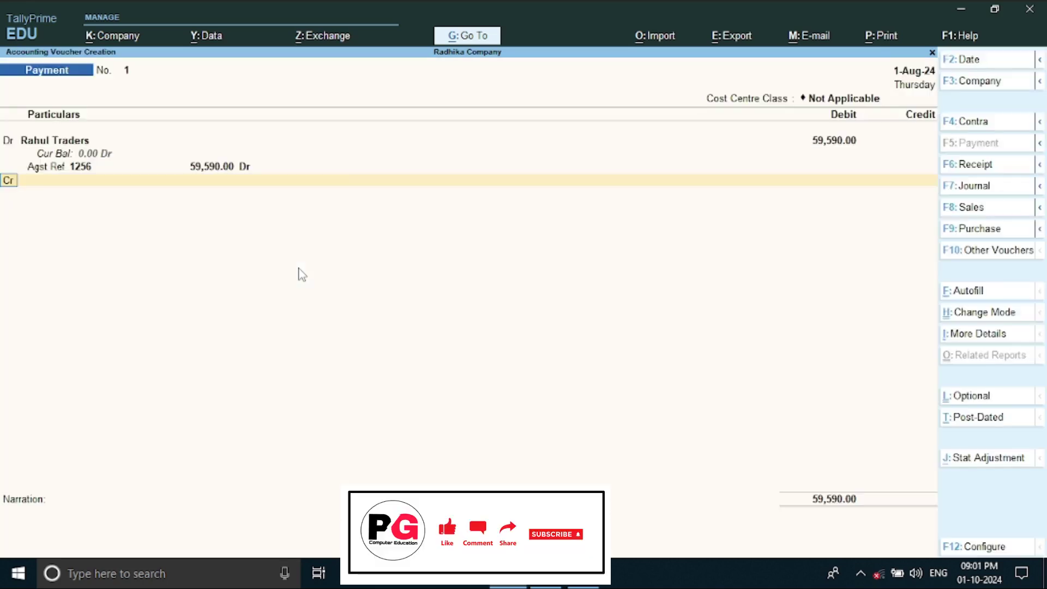
- Credit Cash with 59,590 and save the payment voucher without a narration
{"action": "key", "text": "Return"}
{"action": "key", "text": "Down"}
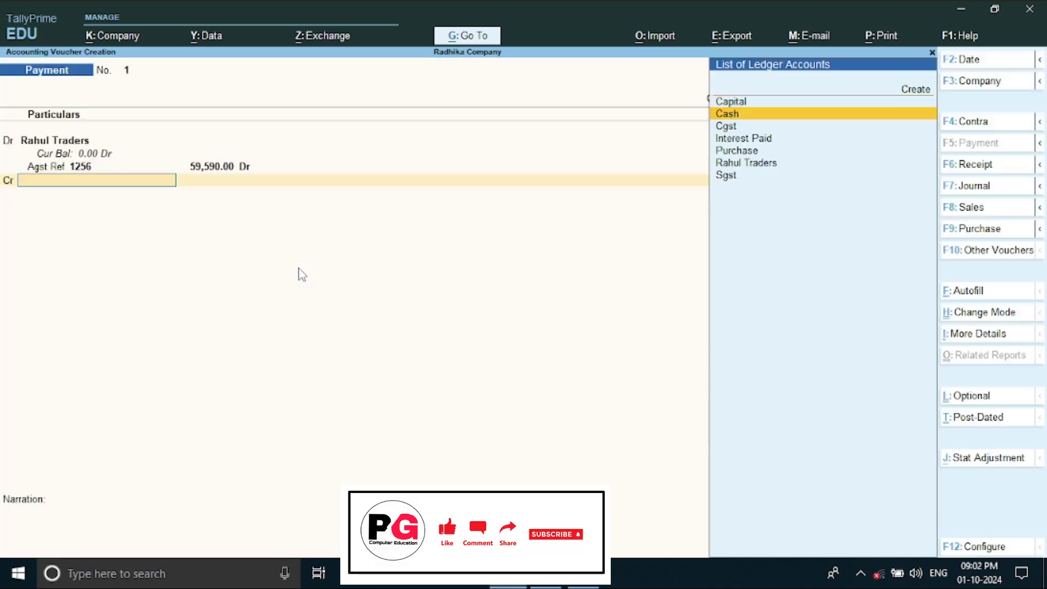
{"action": "key", "text": "Return"}
{"action": "key", "text": "Return"}
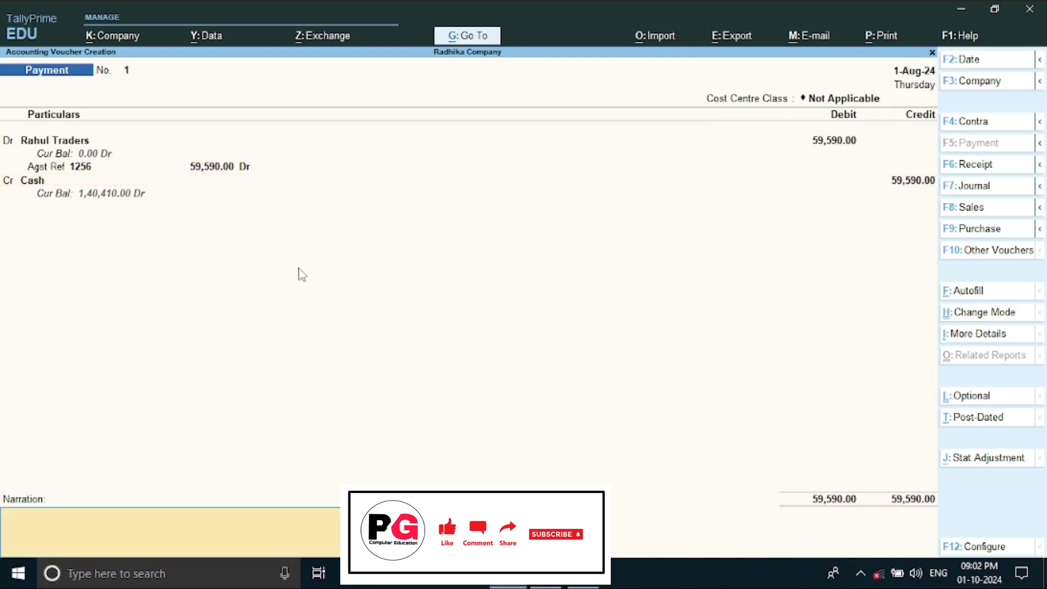
{"action": "key", "text": "Return"}
{"action": "key", "text": "Return"}
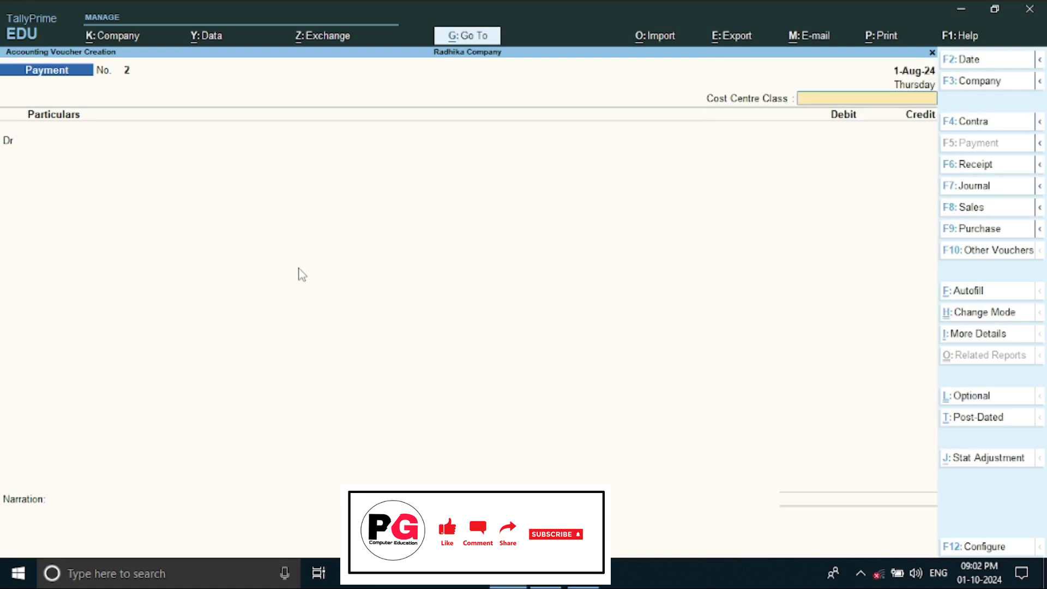
- Switch to the Word document to read the next transaction, the credit sale to Suman Traders, and return to TallyPrime
{"action": "key", "text": "alt+Tab"}
{"action": "scroll", "coordinate": [372, 389], "scroll_direction": "down", "scroll_amount": 3}
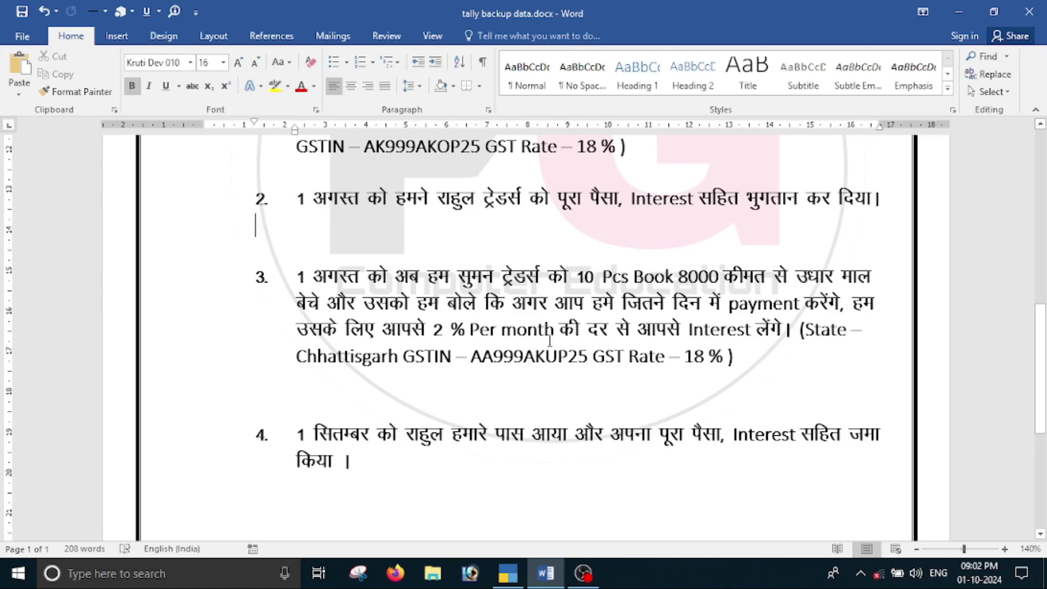
{"action": "key", "text": "alt+Tab"}
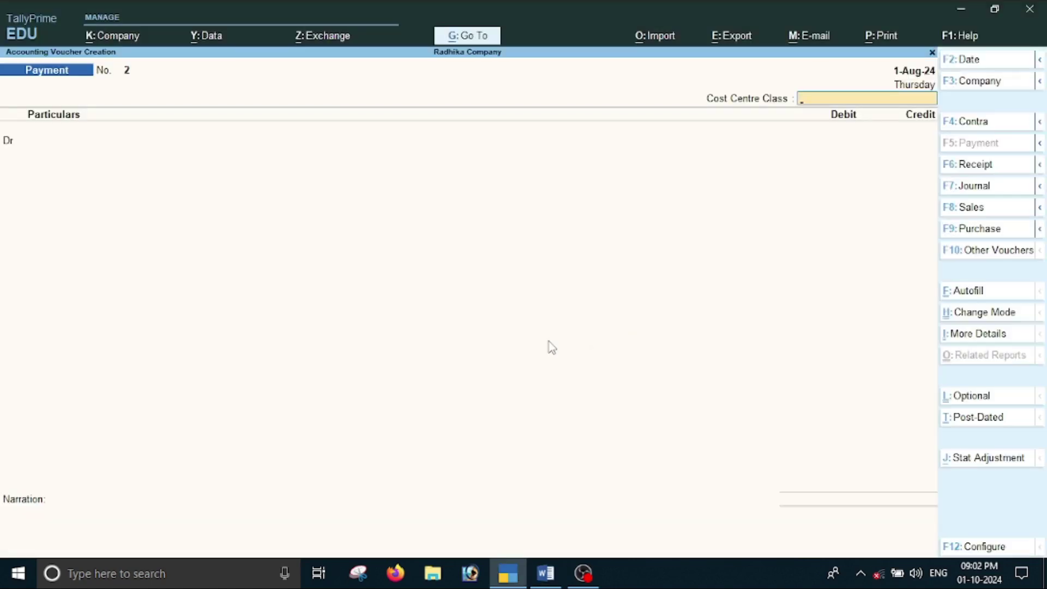
- Start a sales voucher and accept its configuration with Use default Bill-wise details for Bill Allocation kept at No
{"action": "key", "text": "F8"}
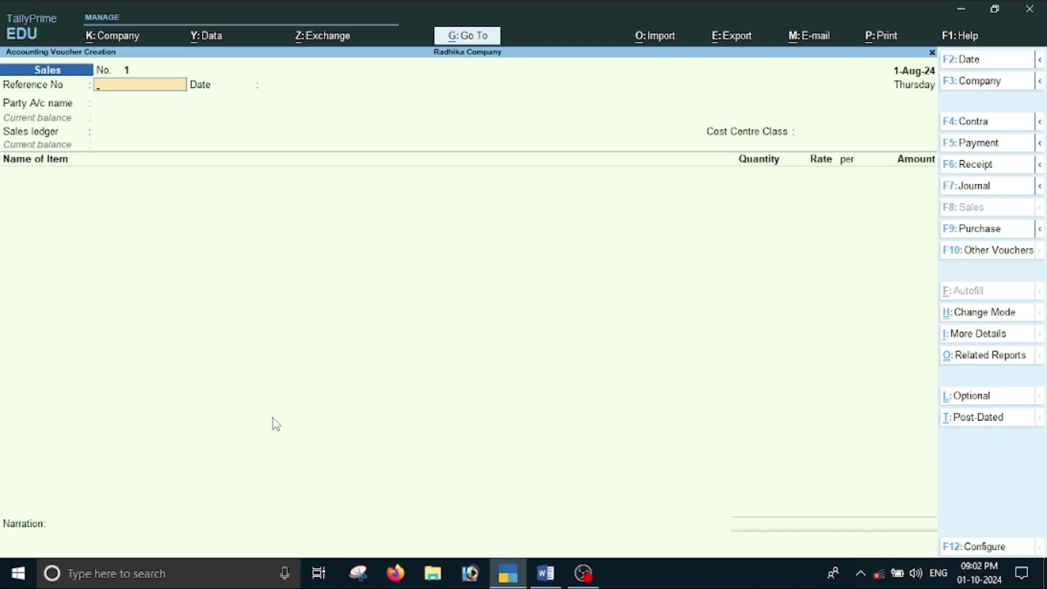
{"action": "key", "text": "F12"}
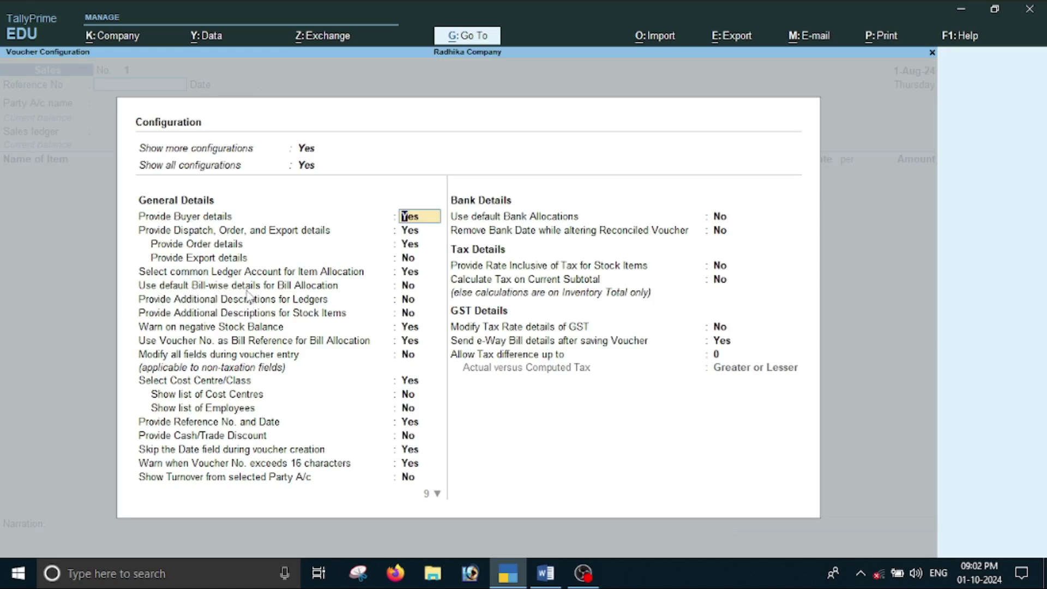
{"action": "left_click", "coordinate": [409, 288]}
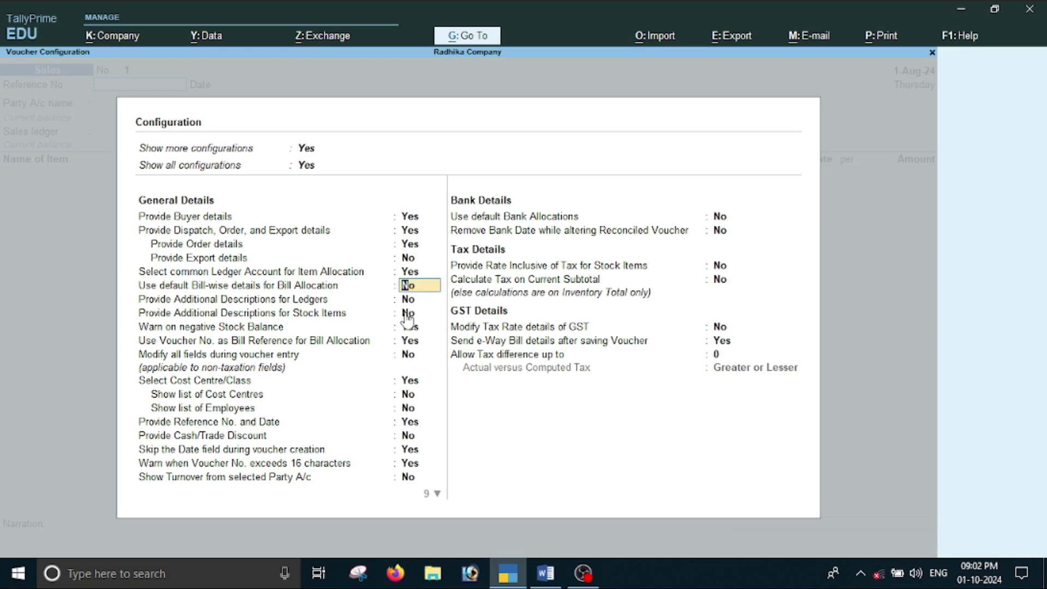
{"action": "key", "text": "ctrl+a"}
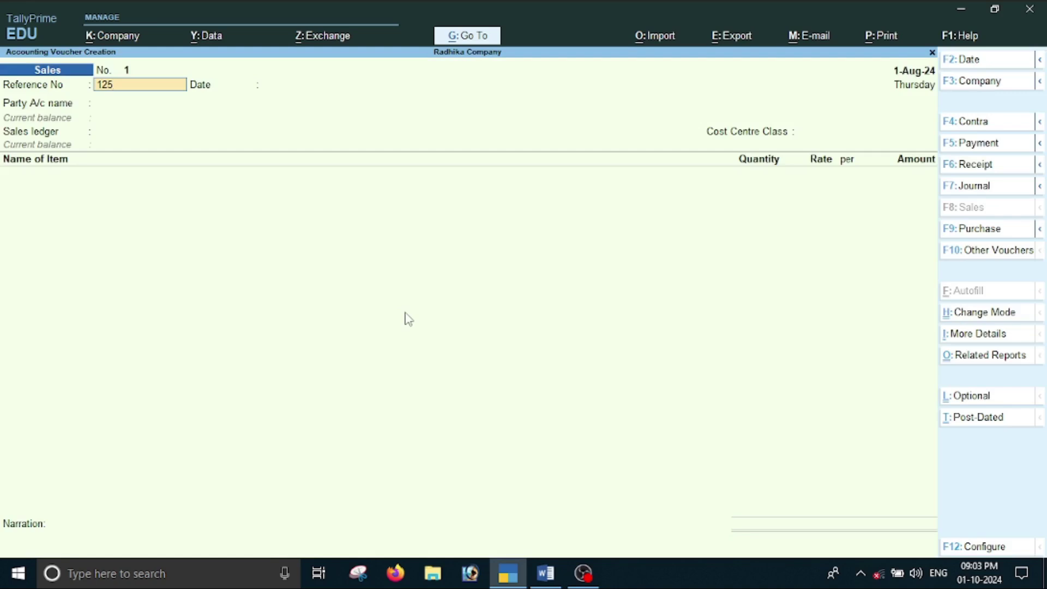
- Accept reference number 125 with reference date 1-Aug-24 and set the sales voucher's date to 1-8
{"action": "key", "text": "Return"}
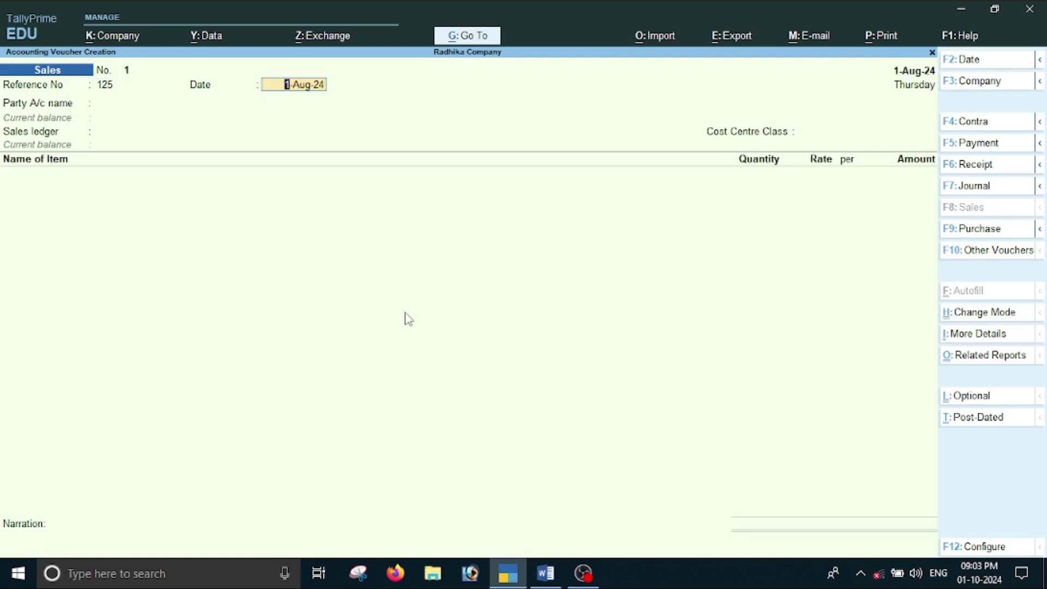
{"action": "key", "text": "Return"}
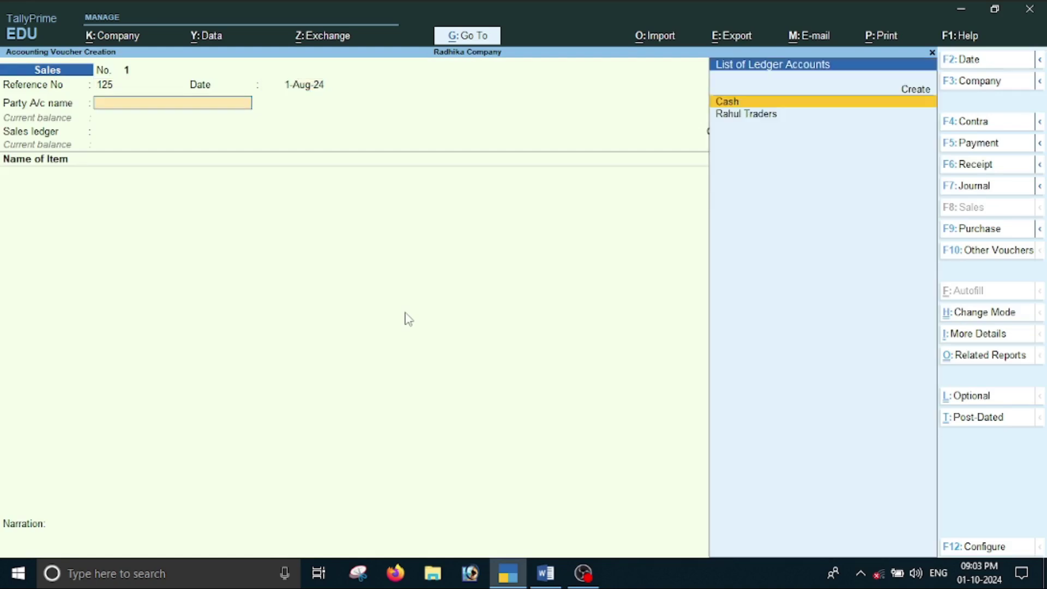
{"action": "key", "text": "alt+Tab"}
{"action": "key", "text": "alt+Tab"}
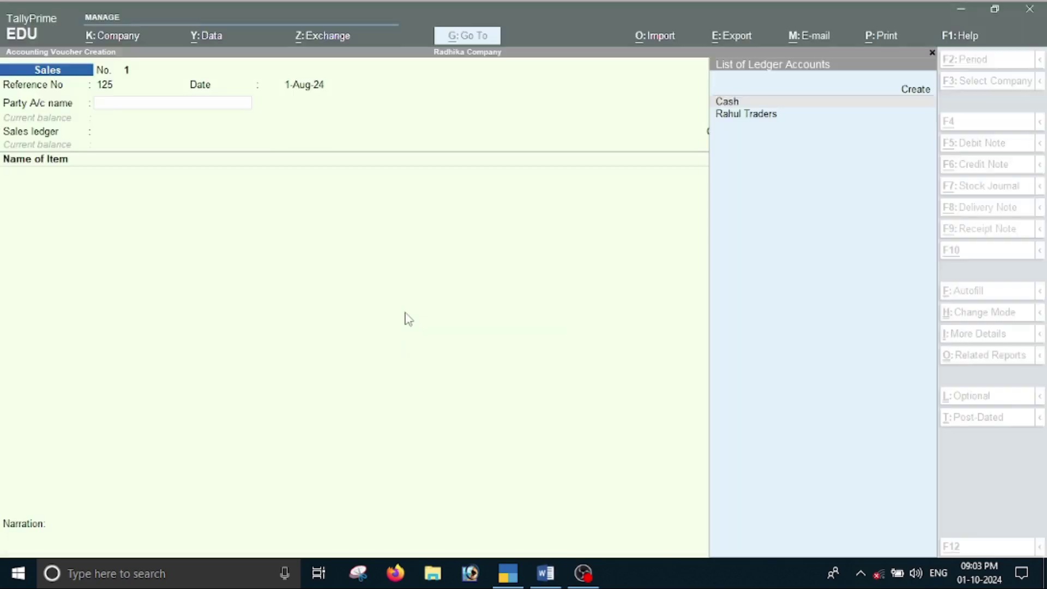
{"action": "key", "text": "F2"}
{"action": "type", "text": "1-8"}
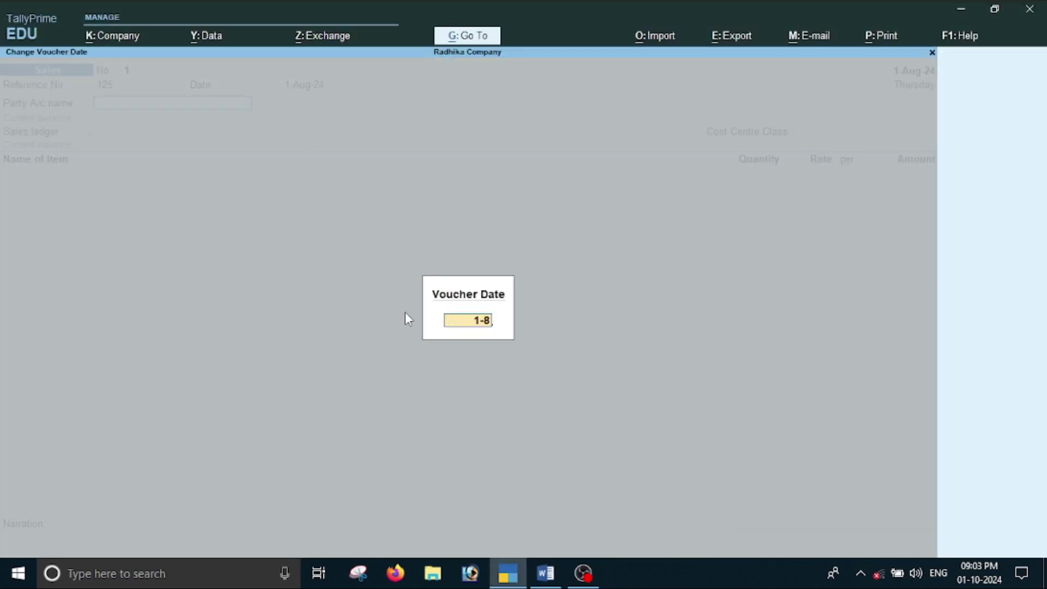
{"action": "key", "text": "Return"}
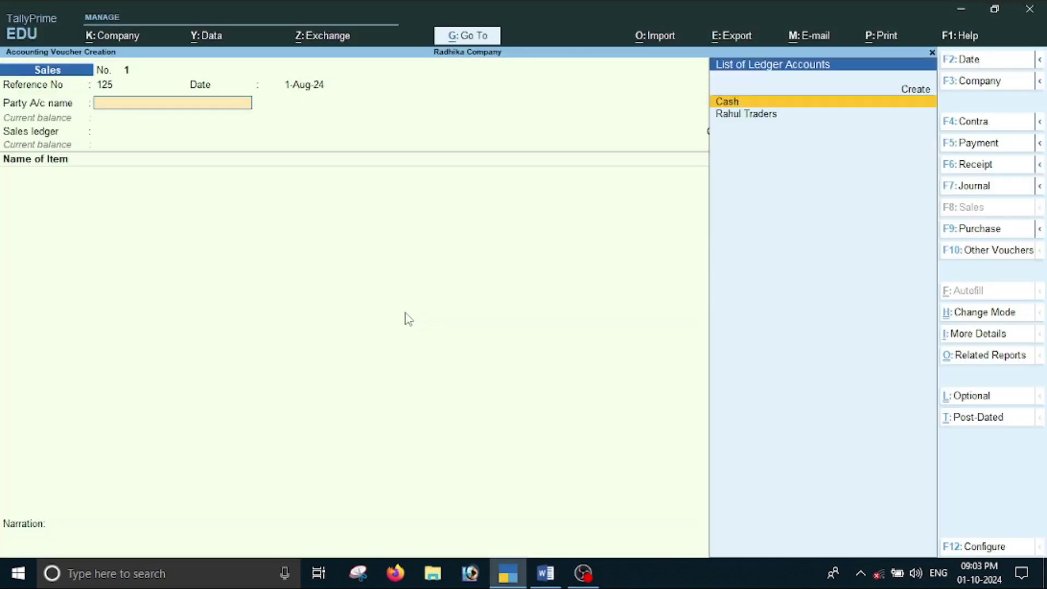
{"action": "key", "text": "alt+Tab"}
{"action": "key", "text": "alt+Tab"}
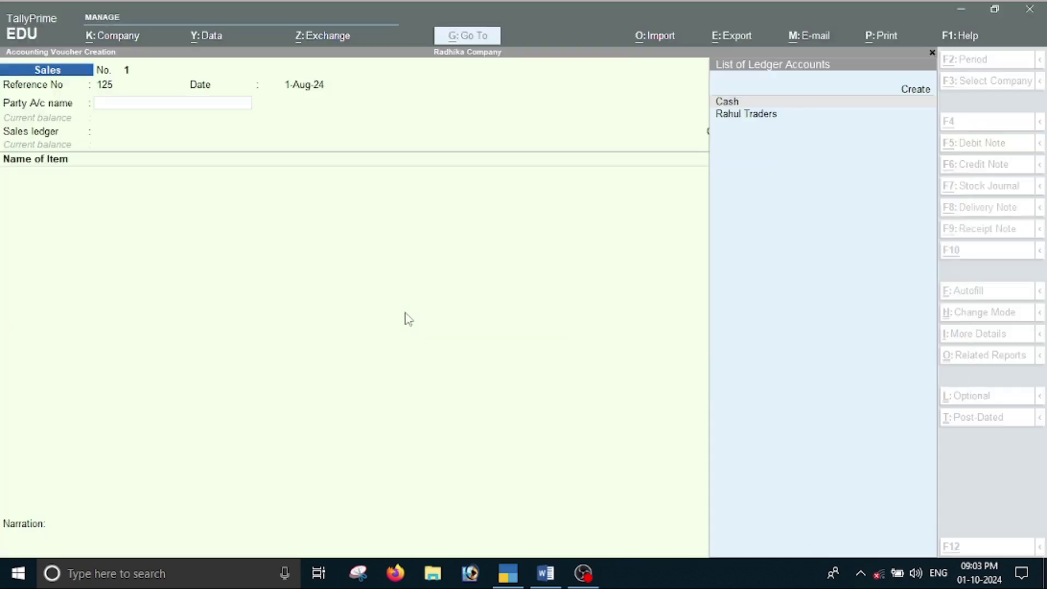
- Create a party ledger named Suman Traders under the Sundry Debtors group from the sales voucher
{"action": "key", "text": "alt+c"}
{"action": "type", "text": "S"}
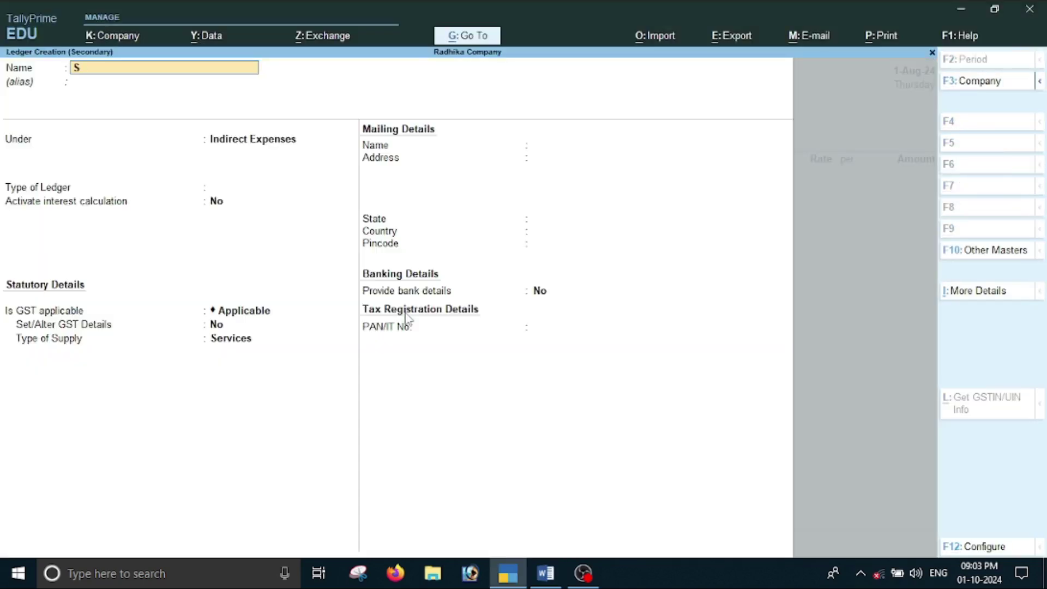
{"action": "type", "text": "uman Traders"}
{"action": "key", "text": "Return"}
{"action": "key", "text": "Return"}
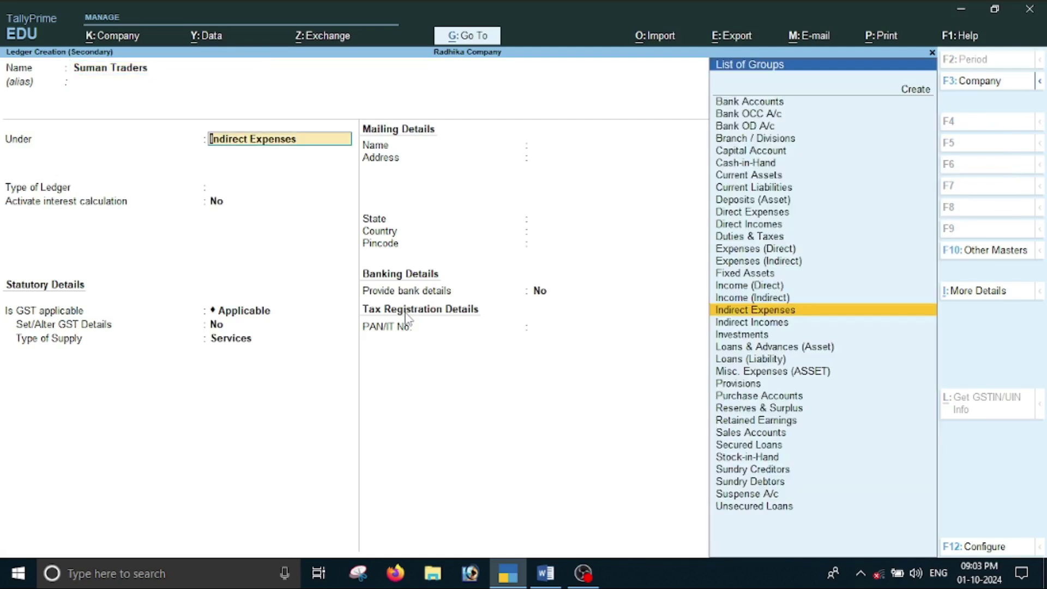
{"action": "type", "text": "S"}
{"action": "key", "text": "Down"}
{"action": "key", "text": "Down"}
{"action": "key", "text": "Down"}
{"action": "key", "text": "Down"}
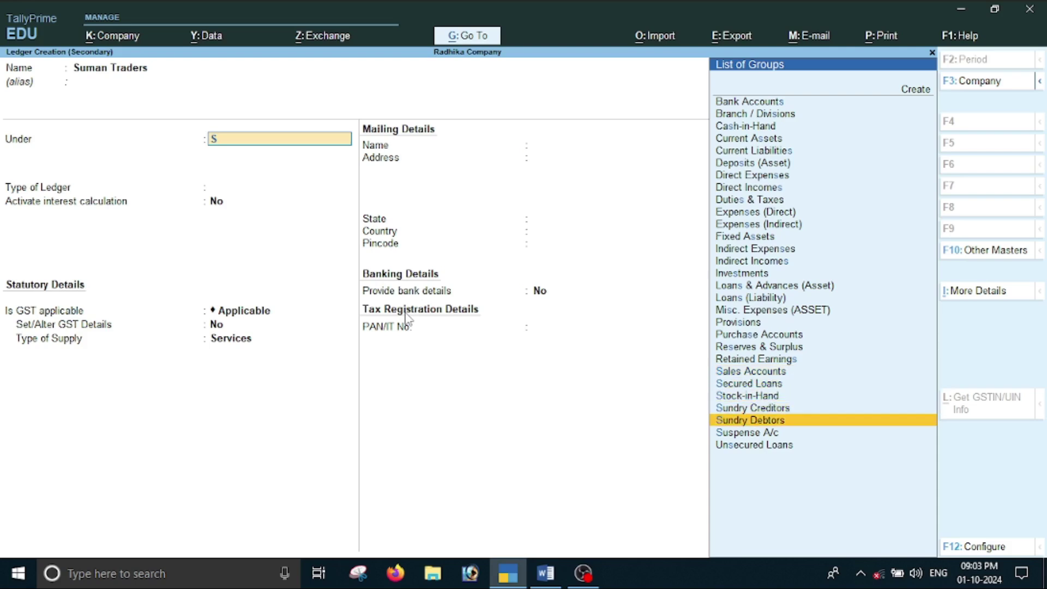
{"action": "key", "text": "Return"}
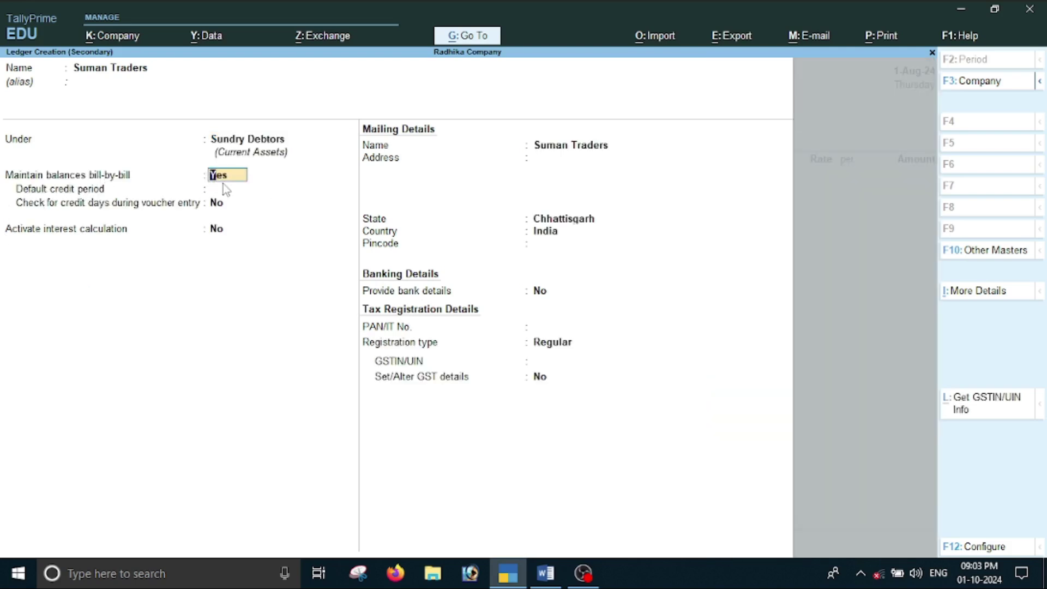
- Keep bill-by-bill balances for Suman Traders and activate transaction-by-transaction interest calculation, leaving the override and transaction date options at No
{"action": "key", "text": "Return"}
{"action": "key", "text": "Return"}
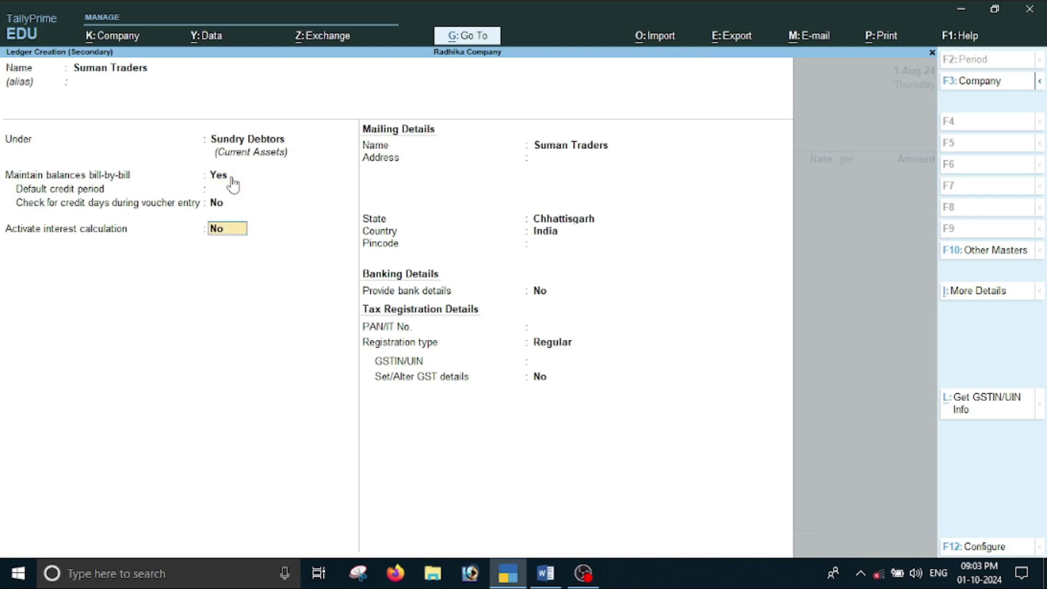
{"action": "type", "text": "y"}
{"action": "key", "text": "Return"}
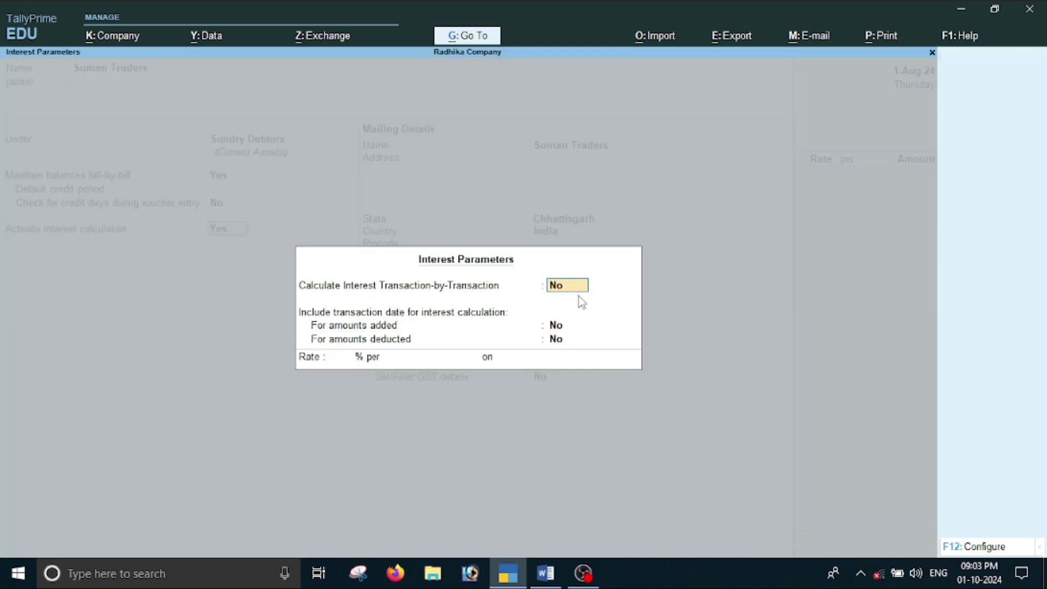
{"action": "type", "text": "y"}
{"action": "key", "text": "Return"}
{"action": "key", "text": "Return"}
{"action": "key", "text": "Return"}
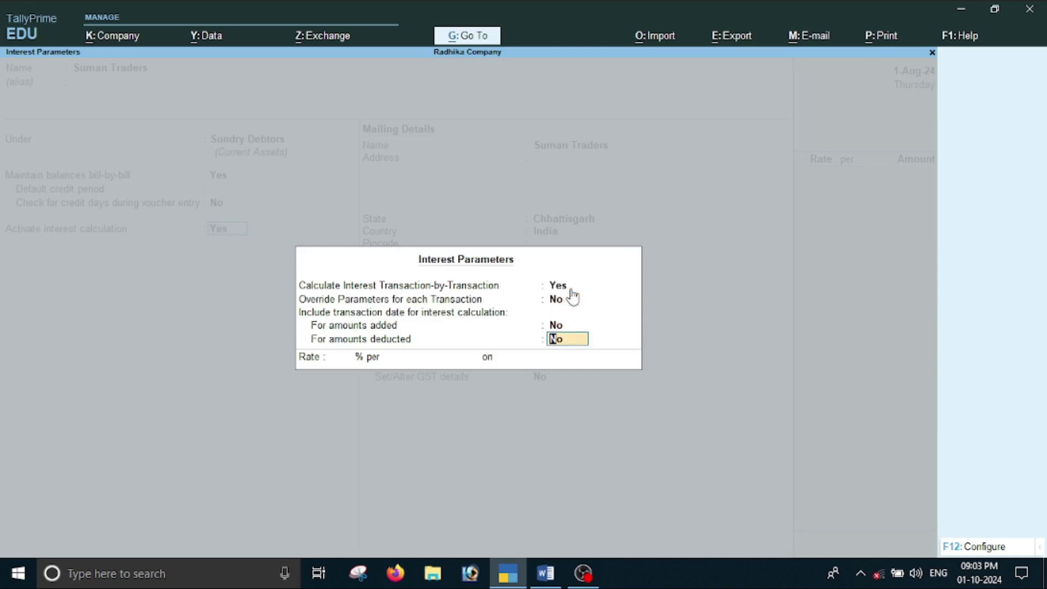
{"action": "key", "text": "Return"}
- Check the interest terms in the Word document and set the rate to 2% per Calendar Month on Debit Balances Only
{"action": "key", "text": "alt+Tab"}
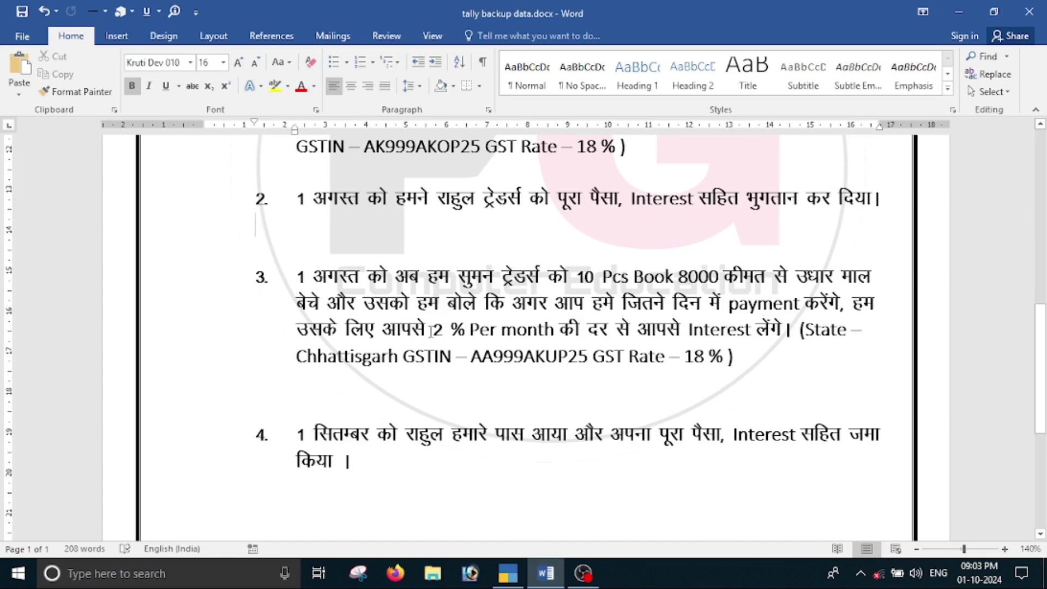
{"action": "key", "text": "alt+Tab"}
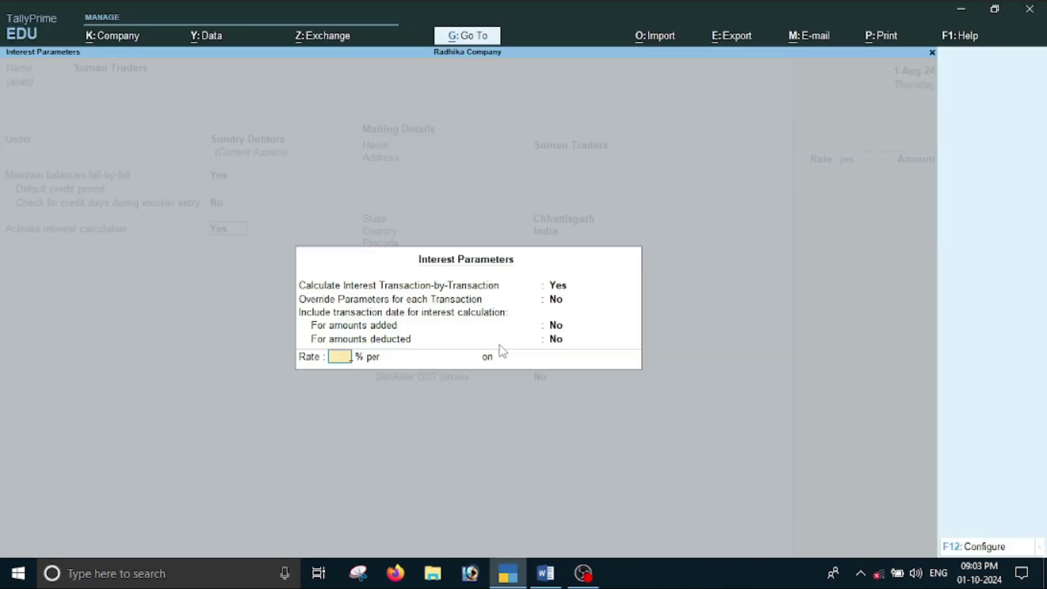
{"action": "key", "text": "Return"}
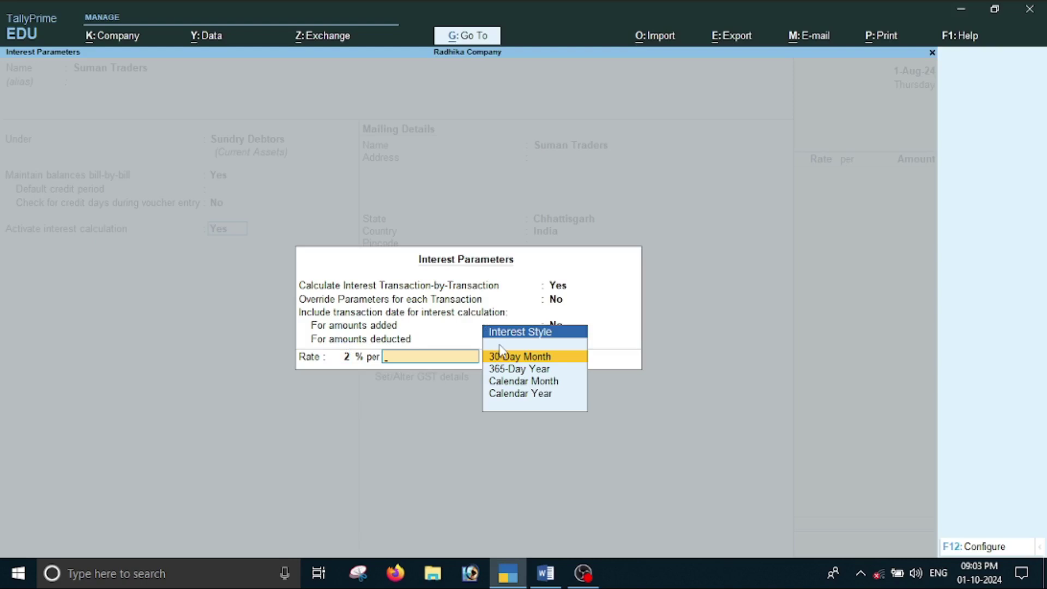
{"action": "key", "text": "Down"}
{"action": "key", "text": "Down"}
{"action": "key", "text": "Down"}
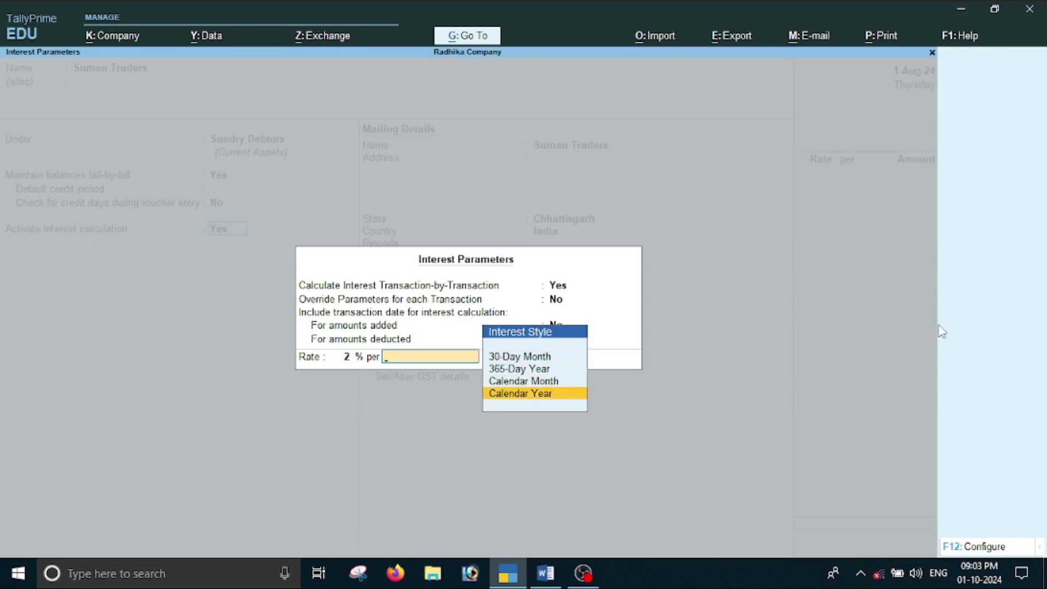
{"action": "key", "text": "Up"}
{"action": "key", "text": "Return"}
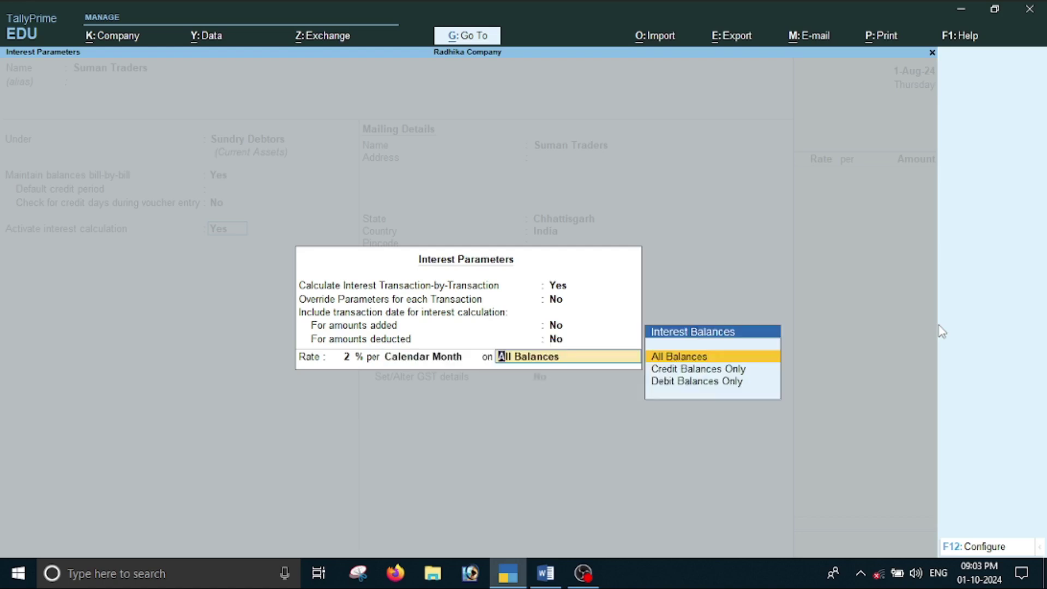
{"action": "key", "text": "Down"}
{"action": "key", "text": "Down"}
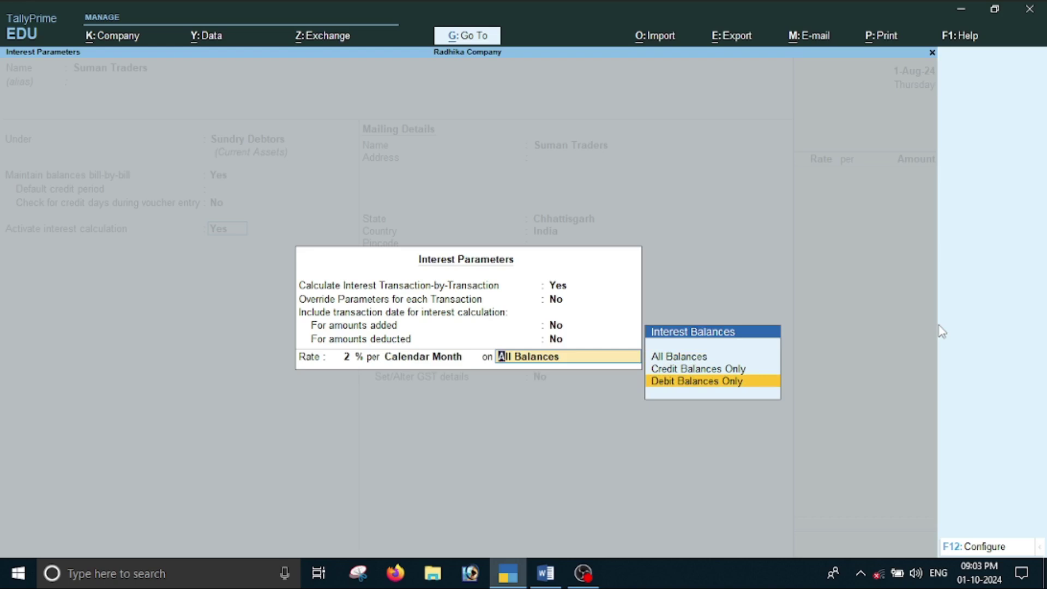
{"action": "key", "text": "Return"}
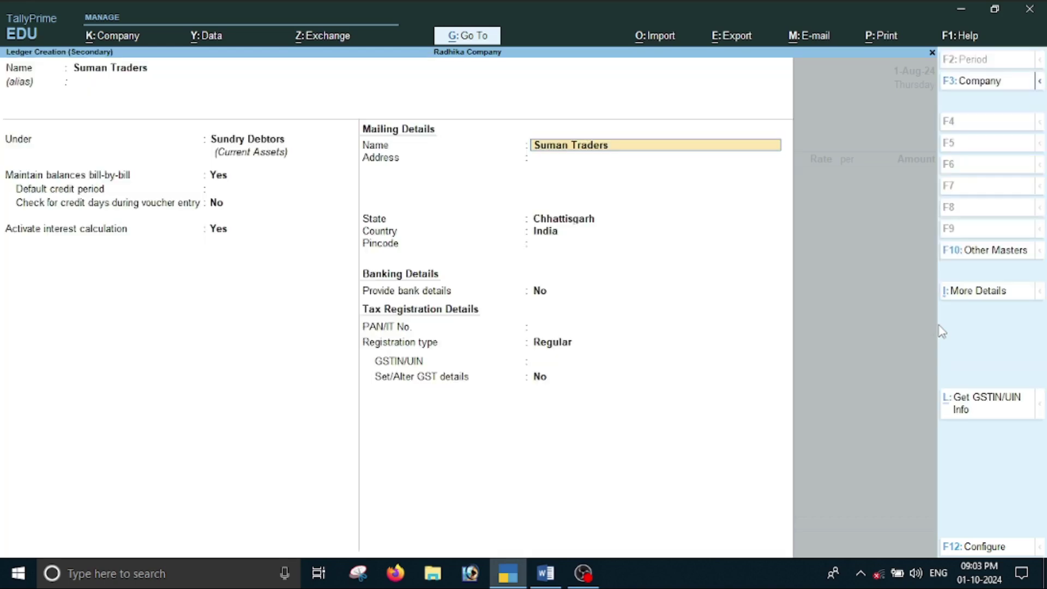
- Check the party's state in the Word document and accept Chhattisgarh, India and the Regular registration type, leaving the address and PAN blank
{"action": "key", "text": "Return"}
{"action": "key", "text": "Return"}
{"action": "key", "text": "Return"}
{"action": "key", "text": "Return"}
{"action": "key", "text": "BackSpace"}
{"action": "key", "text": "BackSpace"}
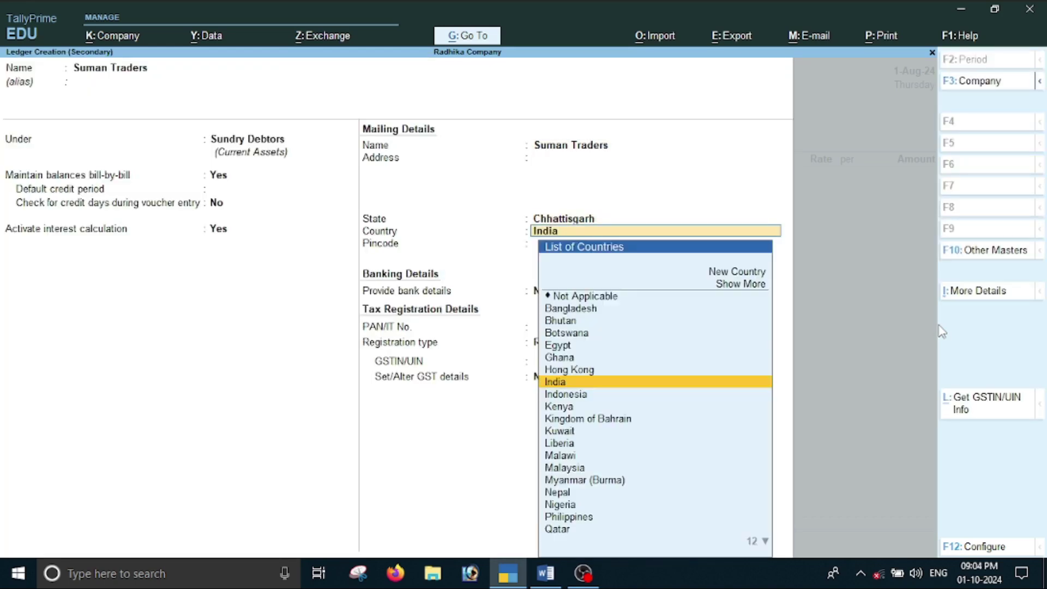
{"action": "key", "text": "alt+Tab"}
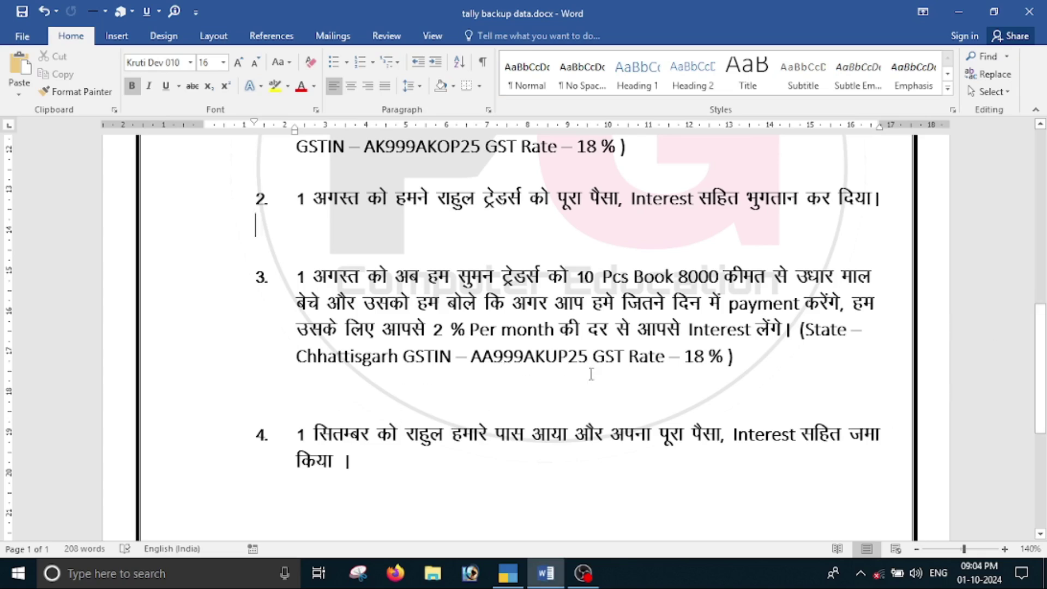
{"action": "key", "text": "alt+Tab"}
{"action": "key", "text": "Return"}
{"action": "key", "text": "Return"}
{"action": "key", "text": "Return"}
{"action": "key", "text": "Return"}
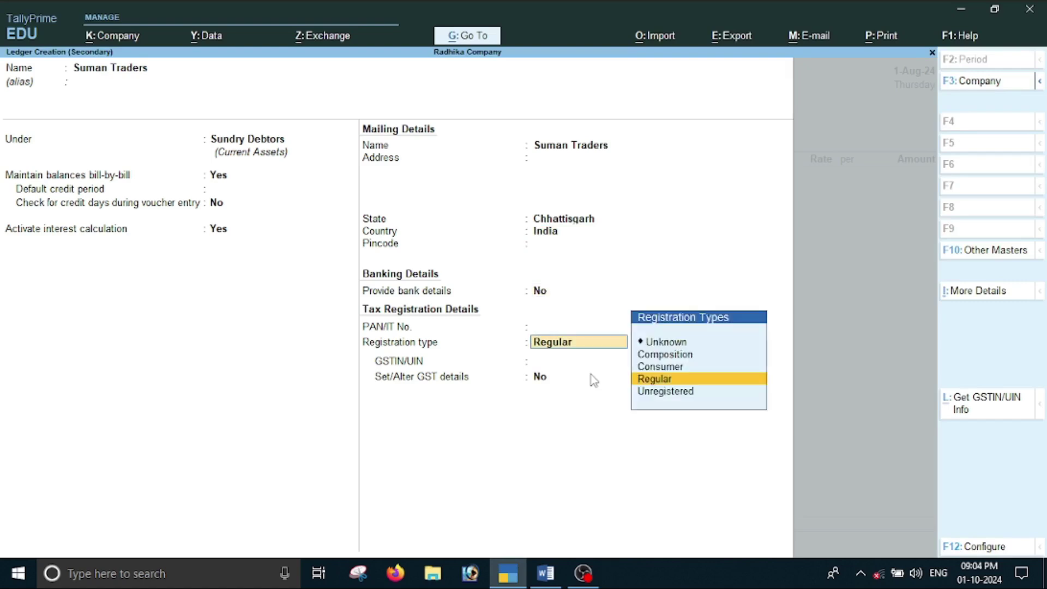
{"action": "key", "text": "Return"}
- Copy Suman Traders' GSTIN from the third transaction in the Word document into the ledger's GSTIN/UIN field
{"action": "key", "text": "alt+Tab"}
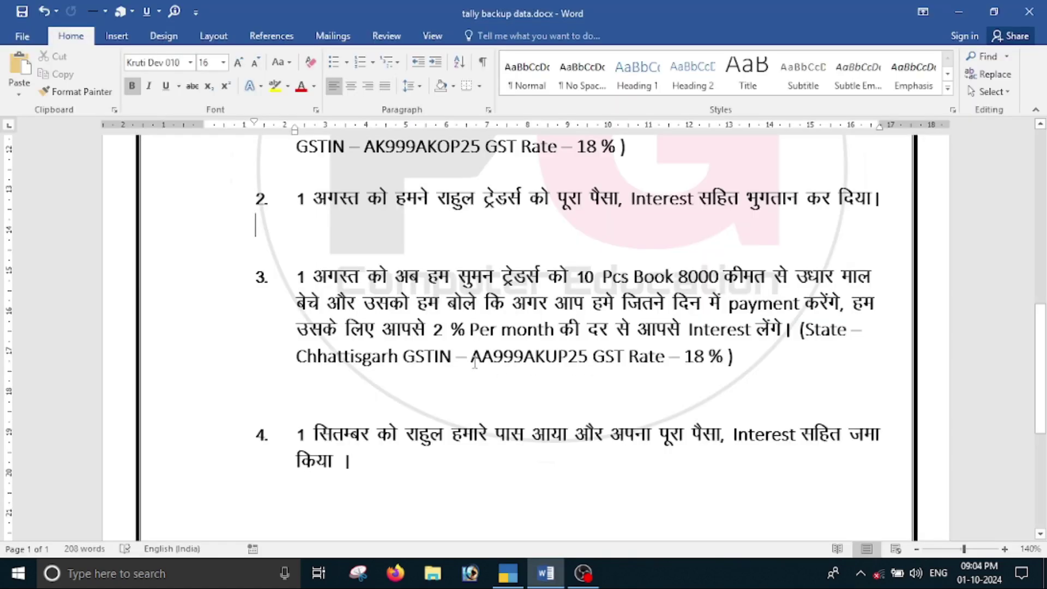
{"action": "left_click_drag", "start_coordinate": [472, 360], "coordinate": [589, 357]}
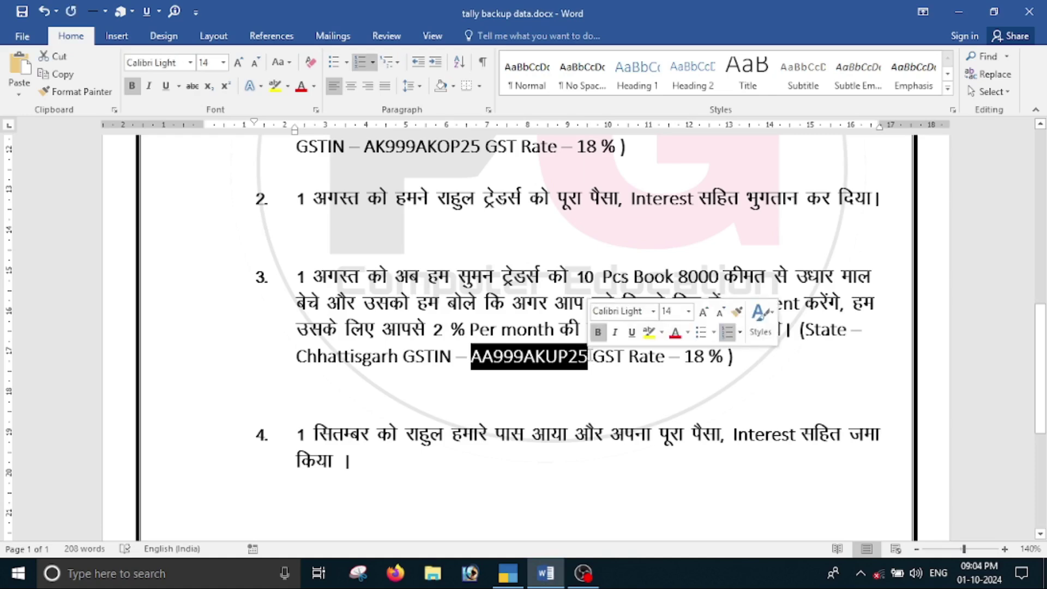
{"action": "key", "text": "ctrl+c"}
{"action": "key", "text": "alt+Tab"}
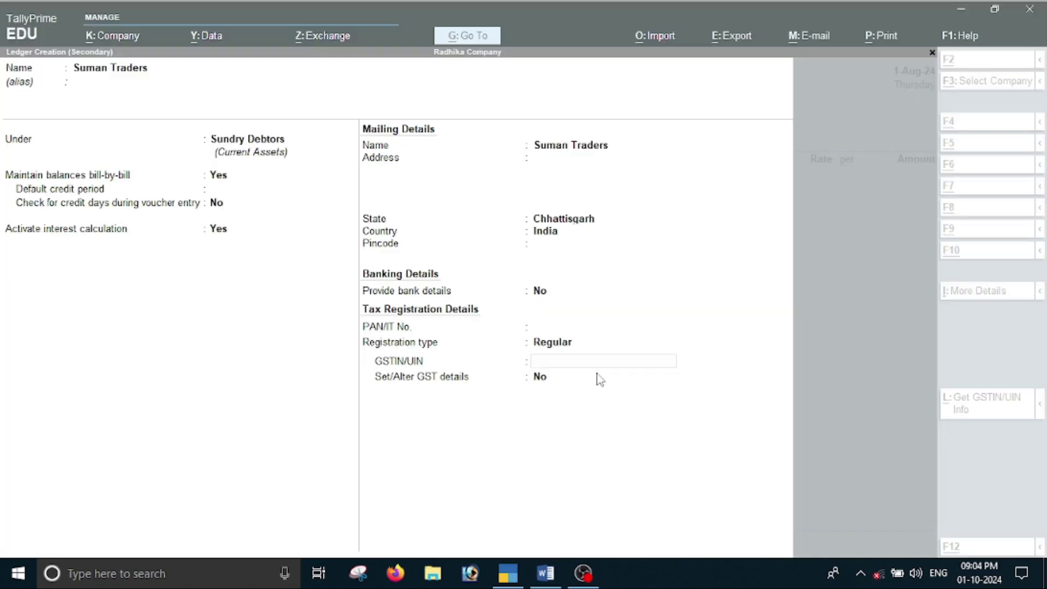
{"action": "key", "text": "ctrl+v"}
{"action": "key", "text": "Return"}
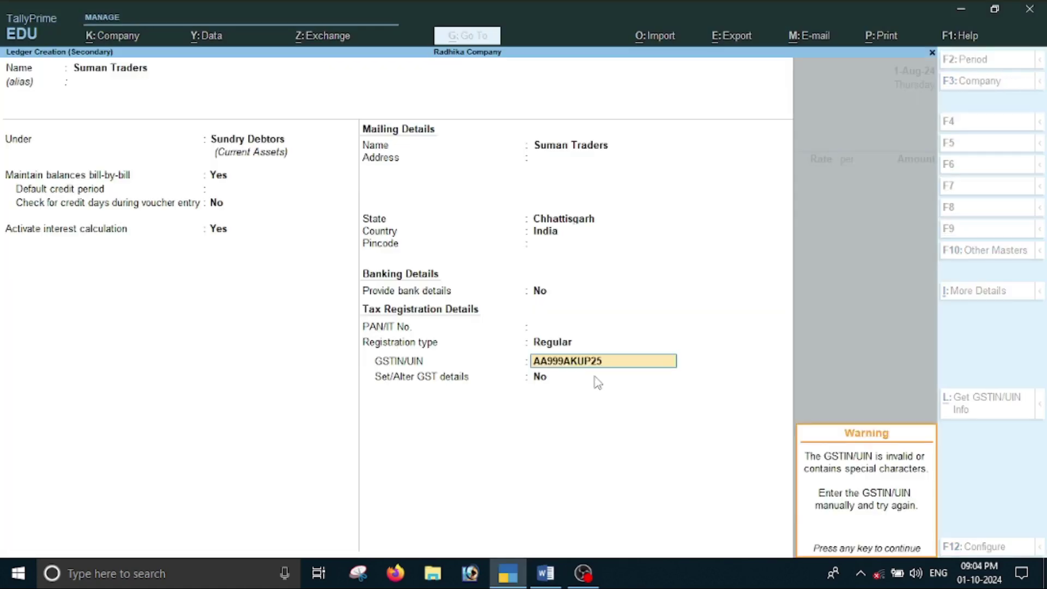
{"action": "key", "text": "Return"}
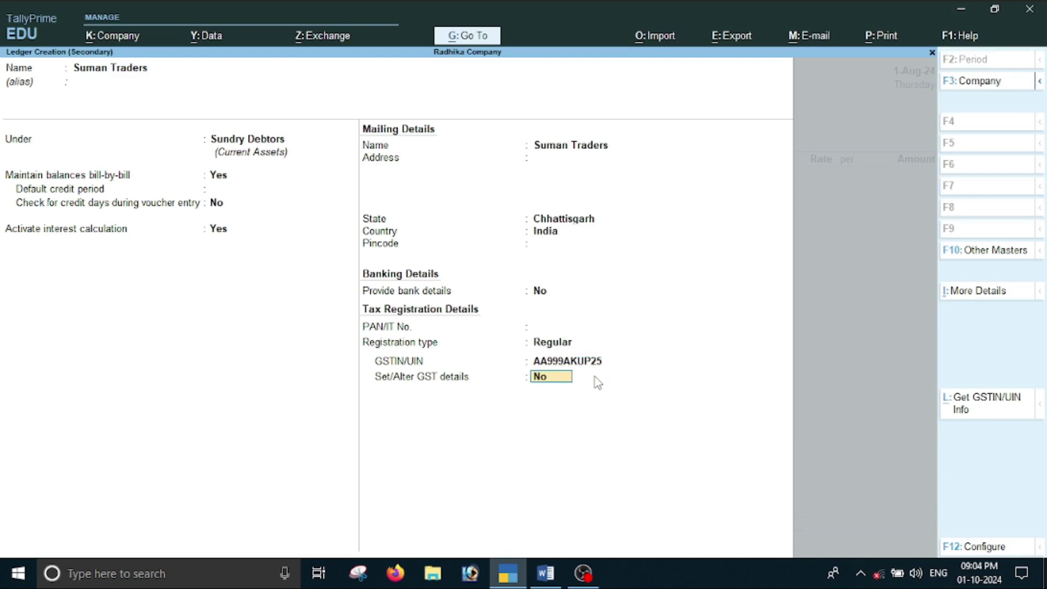
- Turn on Set/Alter GST details for Suman Traders, accept the default GST details and save the ledger
{"action": "type", "text": "y"}
{"action": "key", "text": "Return"}
{"action": "key", "text": "Return"}
{"action": "key", "text": "Return"}
{"action": "key", "text": "Return"}
{"action": "key", "text": "Return"}
{"action": "key", "text": "Return"}
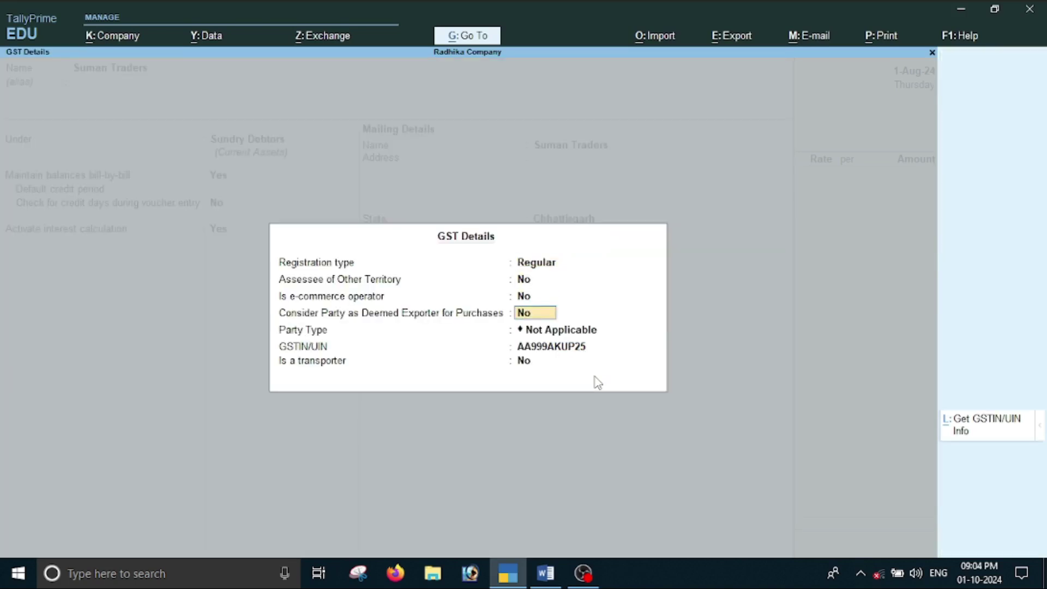
{"action": "key", "text": "Return"}
{"action": "key", "text": "Return"}
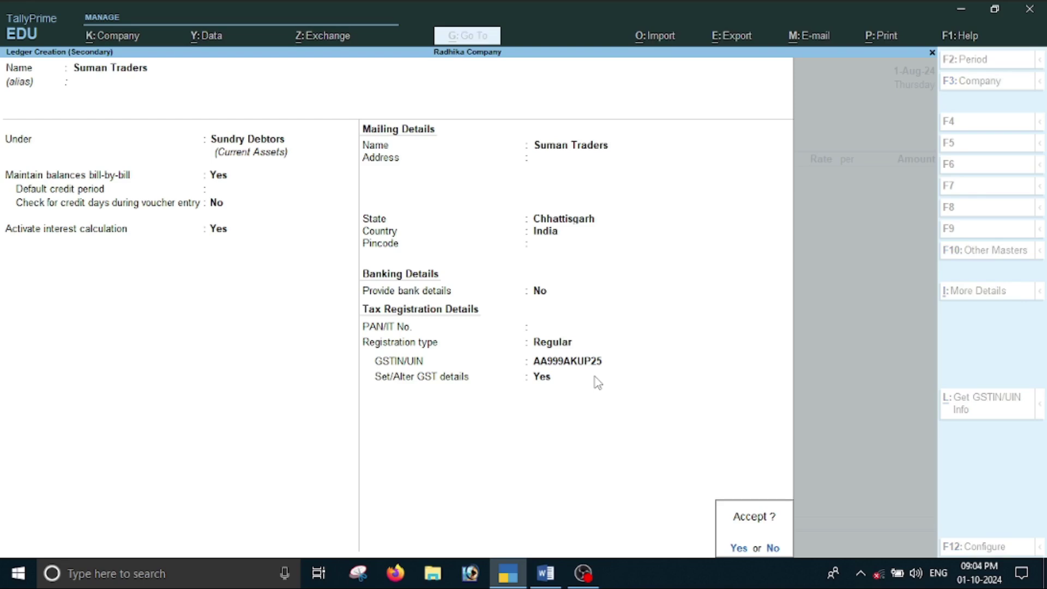
{"action": "key", "text": "Return"}
- Accept Suman Traders' party details for the sales voucher, leaving all dispatch and order details blank
{"action": "key", "text": "Return"}
{"action": "key", "text": "Return"}
{"action": "key", "text": "Return"}
{"action": "key", "text": "Return"}
{"action": "key", "text": "Return"}
{"action": "key", "text": "Return"}
{"action": "key", "text": "Return"}
{"action": "key", "text": "Return"}
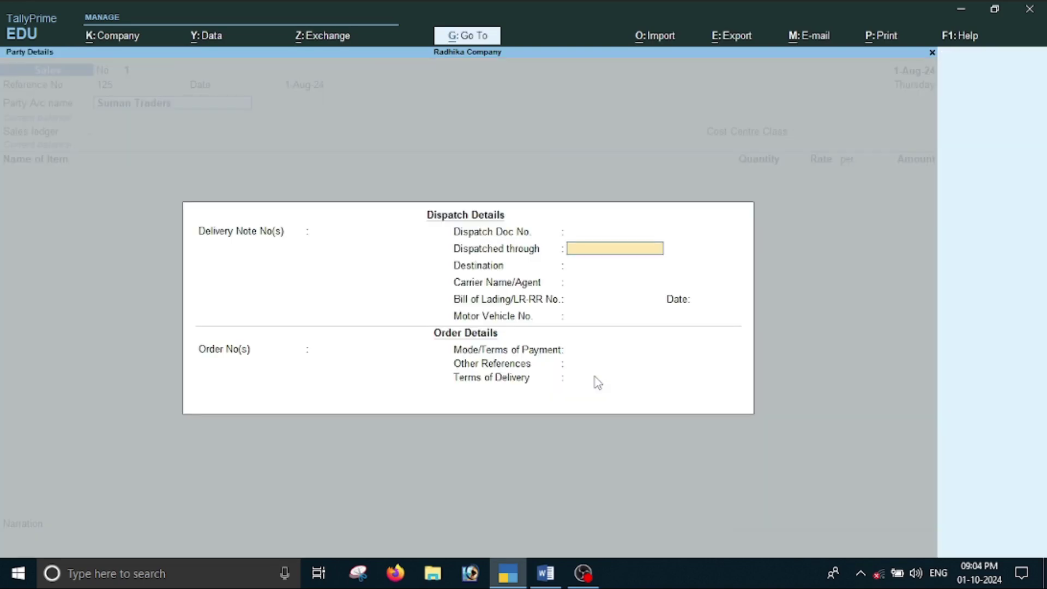
{"action": "key", "text": "Return"}
{"action": "key", "text": "Return"}
{"action": "key", "text": "Return"}
{"action": "key", "text": "Return"}
{"action": "key", "text": "Return"}
{"action": "key", "text": "Return"}
{"action": "key", "text": "Return"}
{"action": "key", "text": "Return"}
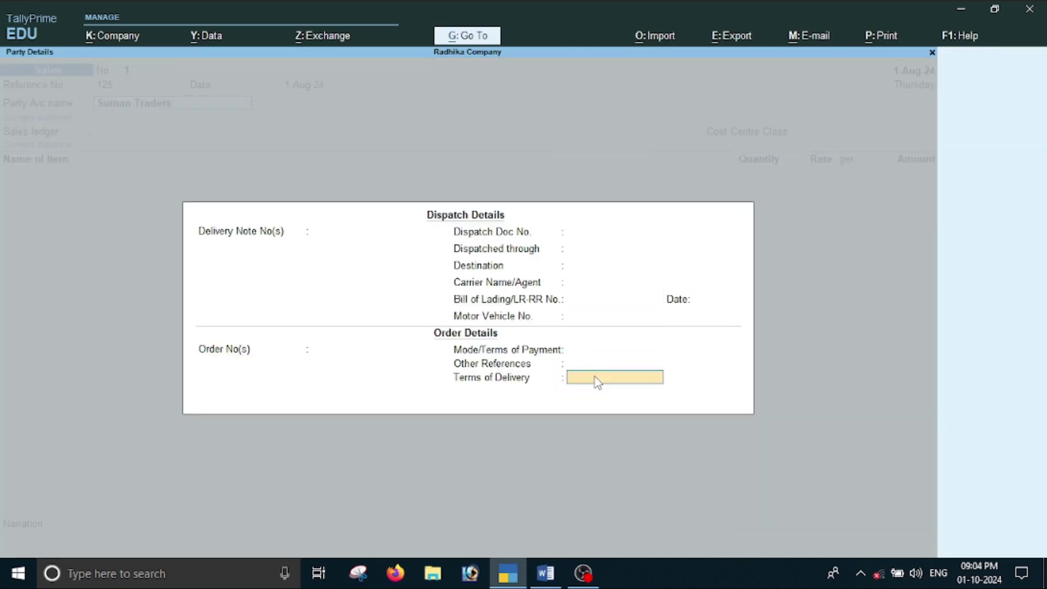
{"action": "key", "text": "Return"}
{"action": "key", "text": "Return"}
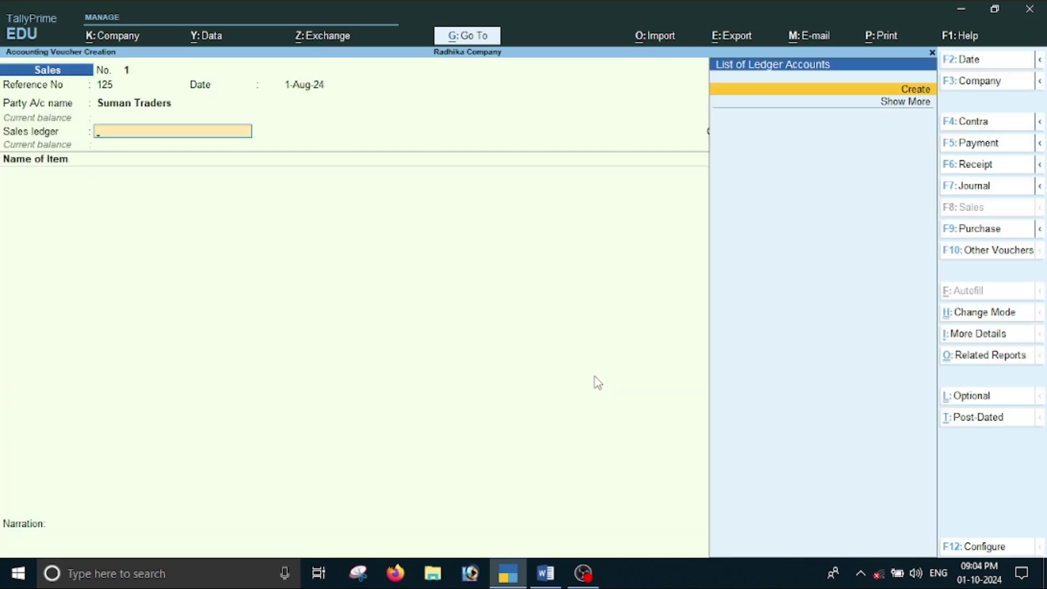
- Create a new ledger named Sales under the Sales Accounts group for the sales voucher
{"action": "key", "text": "alt+c"}
{"action": "type", "text": "Sa"}
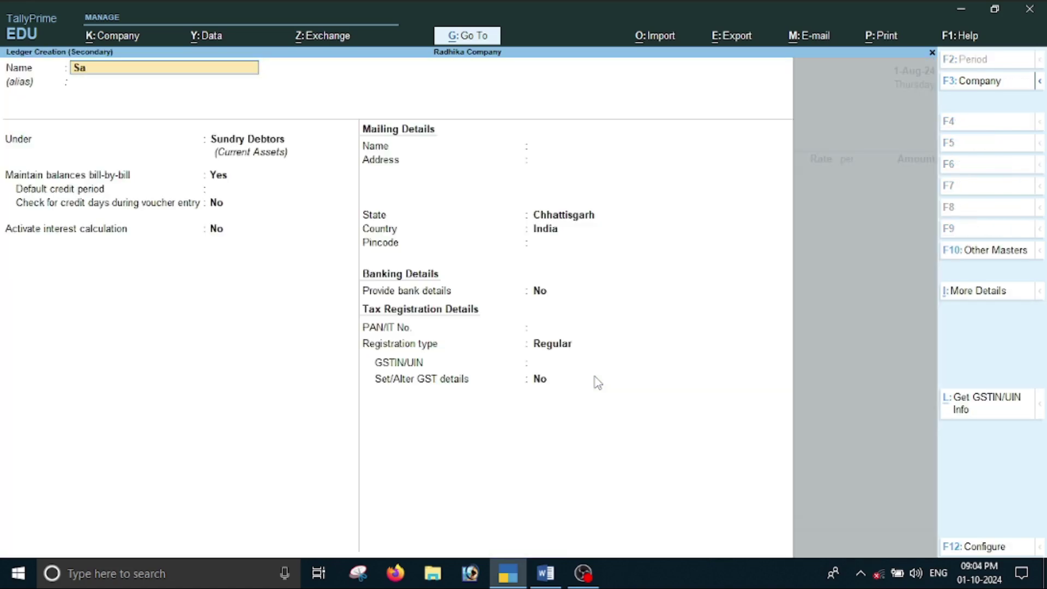
{"action": "key", "text": "Return"}
{"action": "key", "text": "Return"}
{"action": "type", "text": "S"}
{"action": "key", "text": "Down"}
{"action": "key", "text": "Down"}
{"action": "key", "text": "Down"}
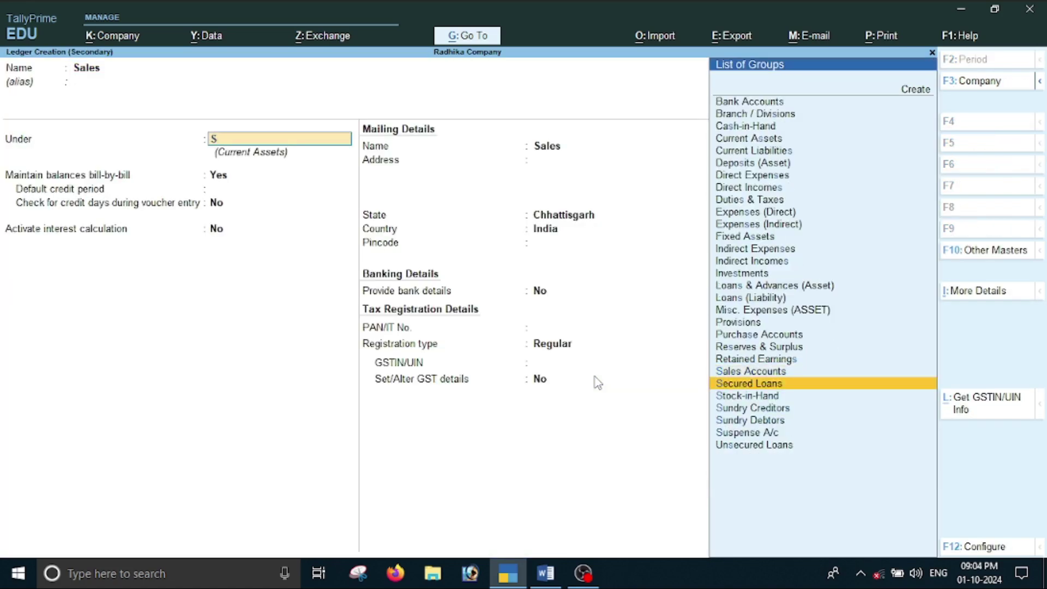
{"action": "key", "text": "Up"}
{"action": "key", "text": "Up"}
{"action": "key", "text": "Return"}
- Set the Sales ledger's type to Not Applicable, keep GST applicable with supply type Goods and no interest or bank details, and save it
{"action": "key", "text": "ctrl+a"}
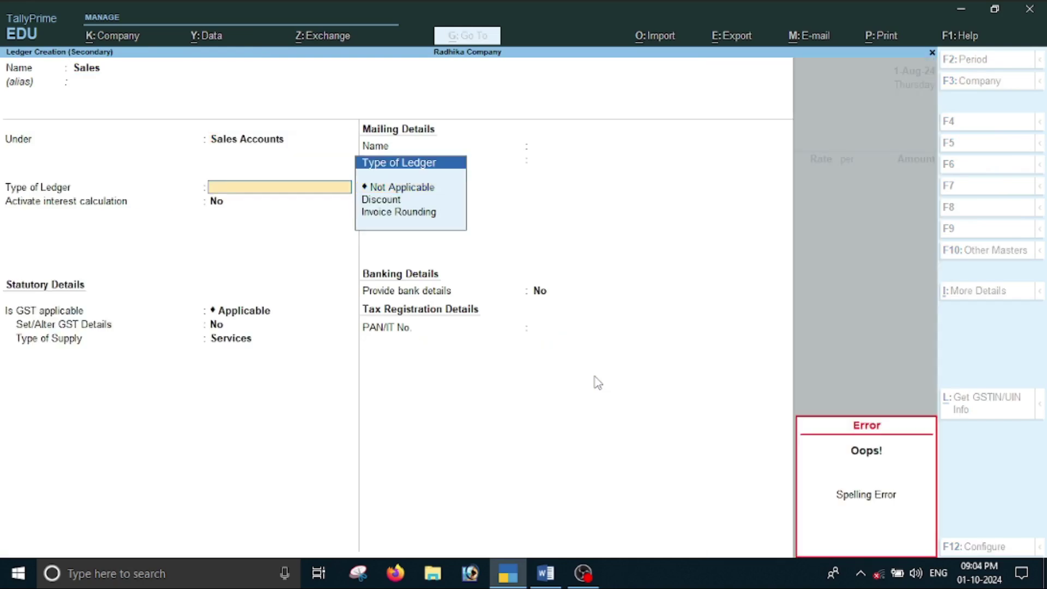
{"action": "key", "text": "Return"}
{"action": "key", "text": "Return"}
{"action": "key", "text": "BackSpace"}
{"action": "key", "text": "BackSpace"}
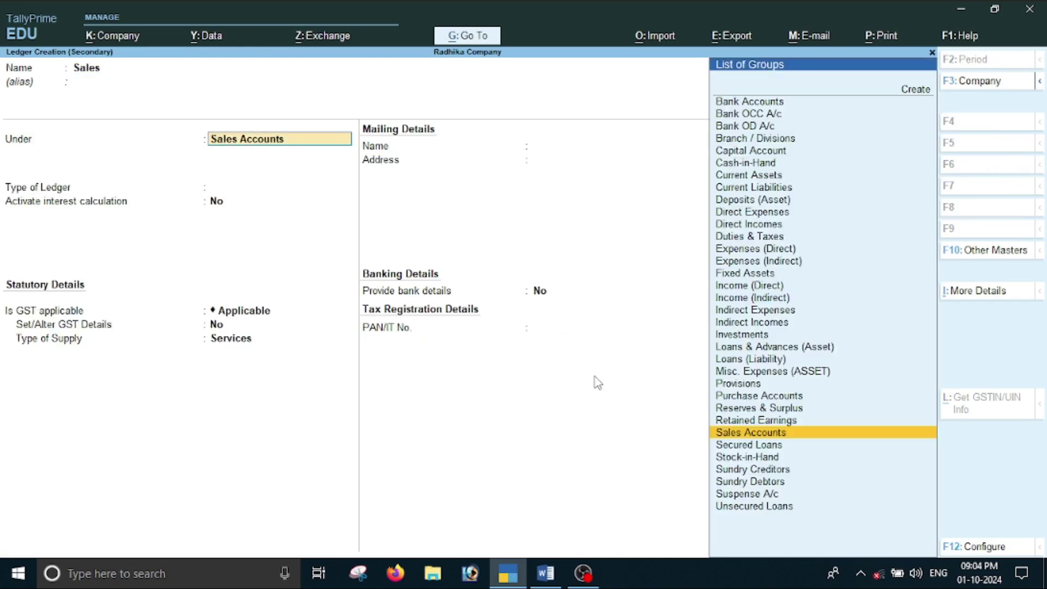
{"action": "key", "text": "Return"}
{"action": "key", "text": "Return"}
{"action": "key", "text": "Return"}
{"action": "key", "text": "Return"}
{"action": "key", "text": "Return"}
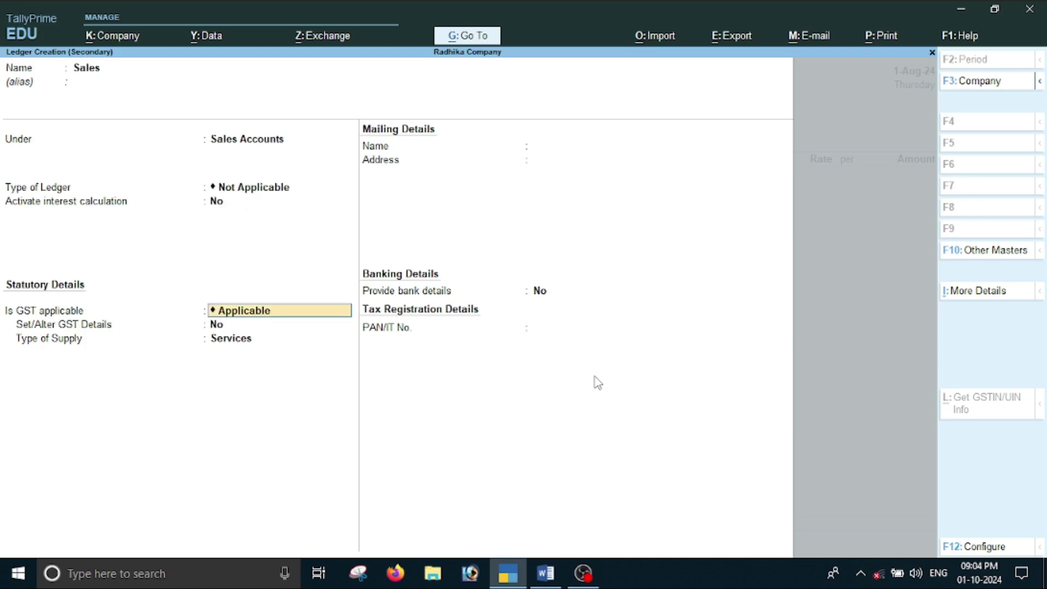
{"action": "key", "text": "Up"}
{"action": "key", "text": "Return"}
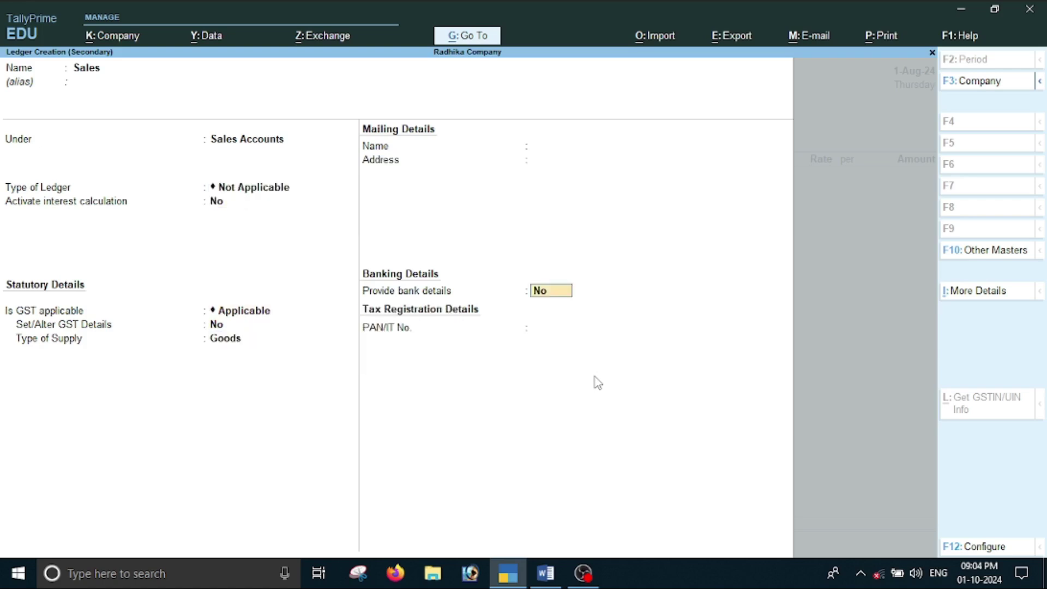
{"action": "key", "text": "Return"}
{"action": "key", "text": "Return"}
{"action": "key", "text": "Return"}
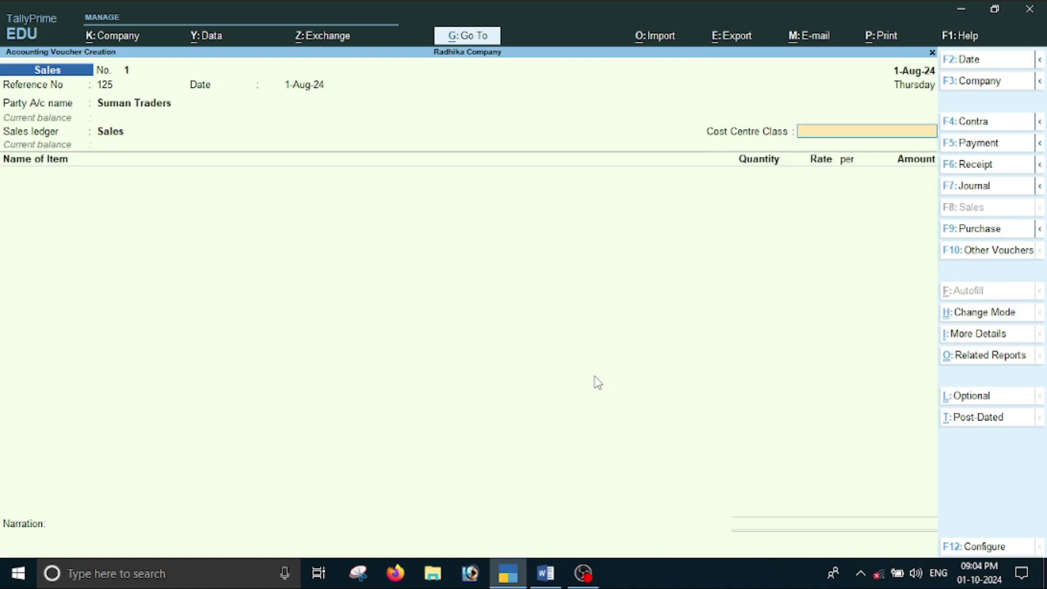
- Set the cost centre class to Not Applicable and add 10 pcs of Book at a rate of 8000, as given in the Word document
{"action": "key", "text": "Return"}
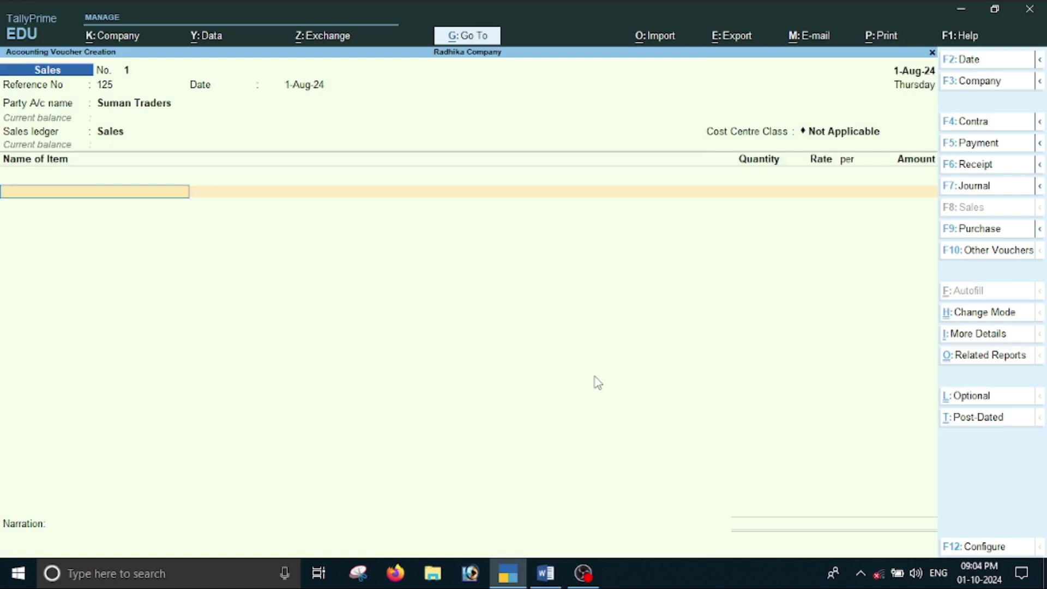
{"action": "key", "text": "alt+Tab"}
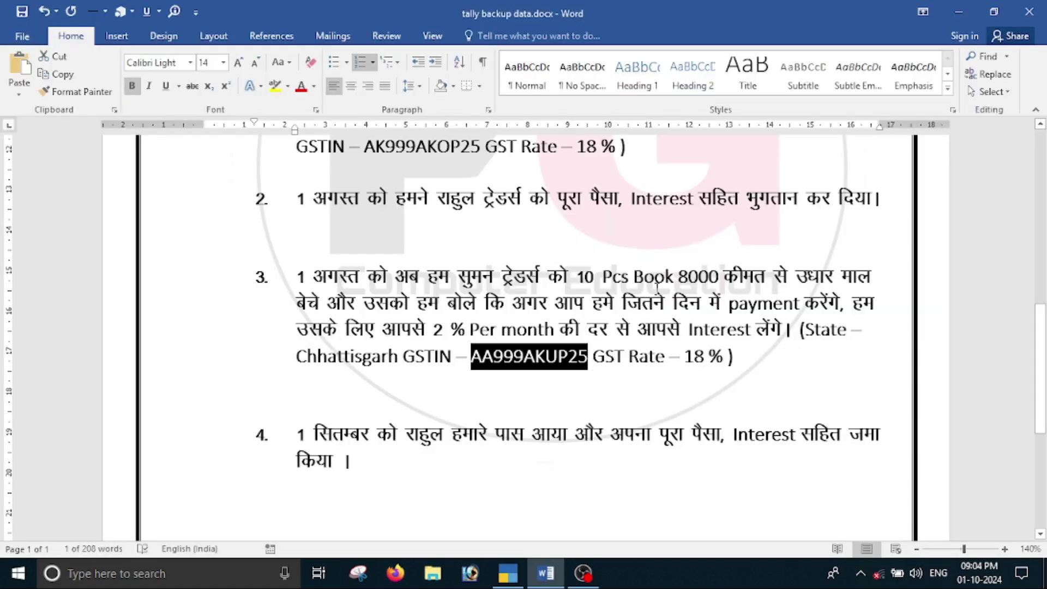
{"action": "key", "text": "alt+Tab"}
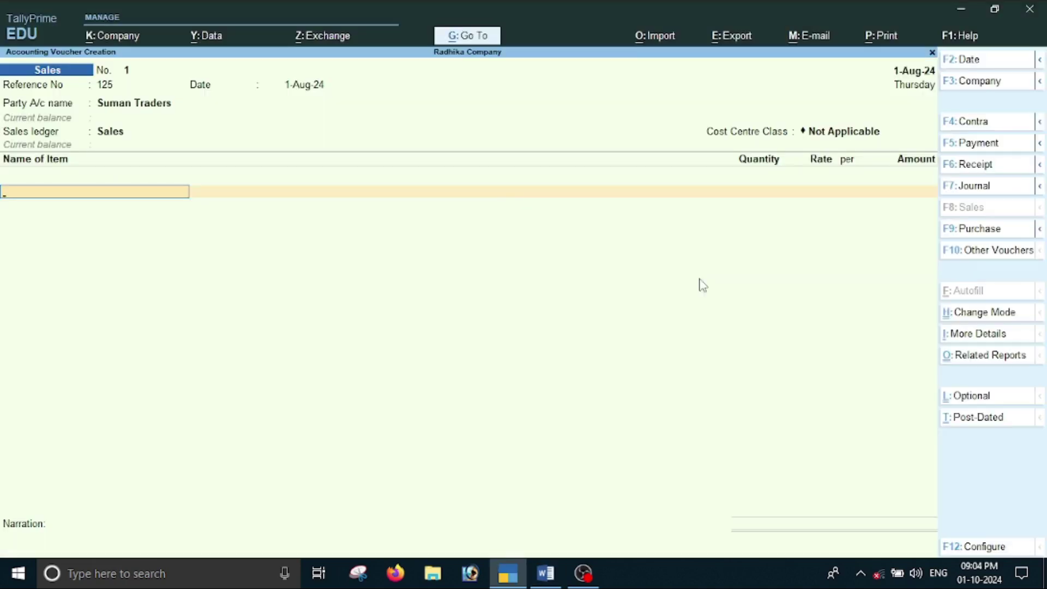
{"action": "type", "text": "B"}
{"action": "key", "text": "Return"}
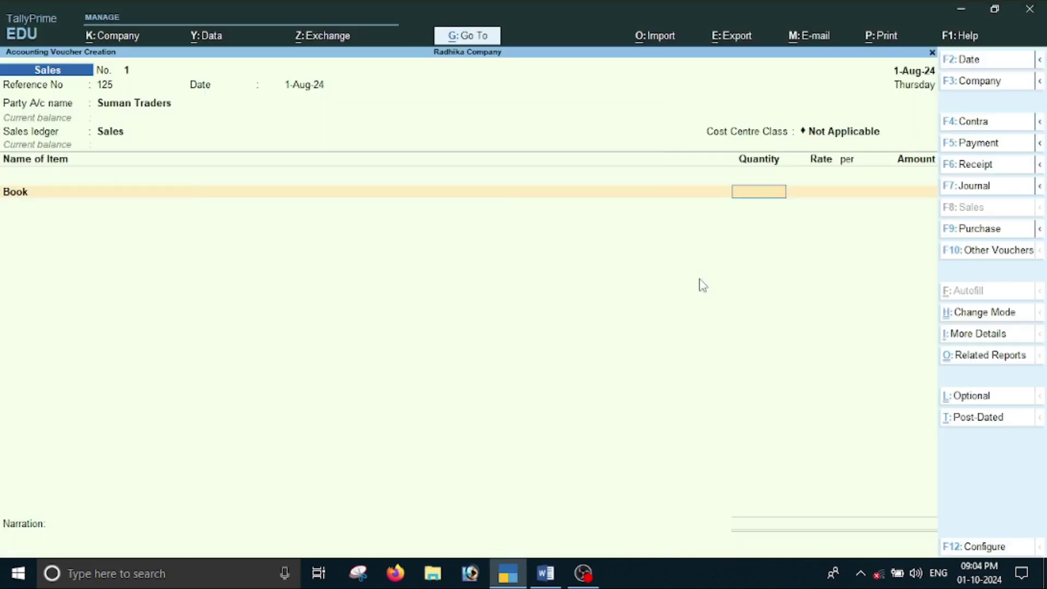
{"action": "type", "text": "10"}
{"action": "key", "text": "Return"}
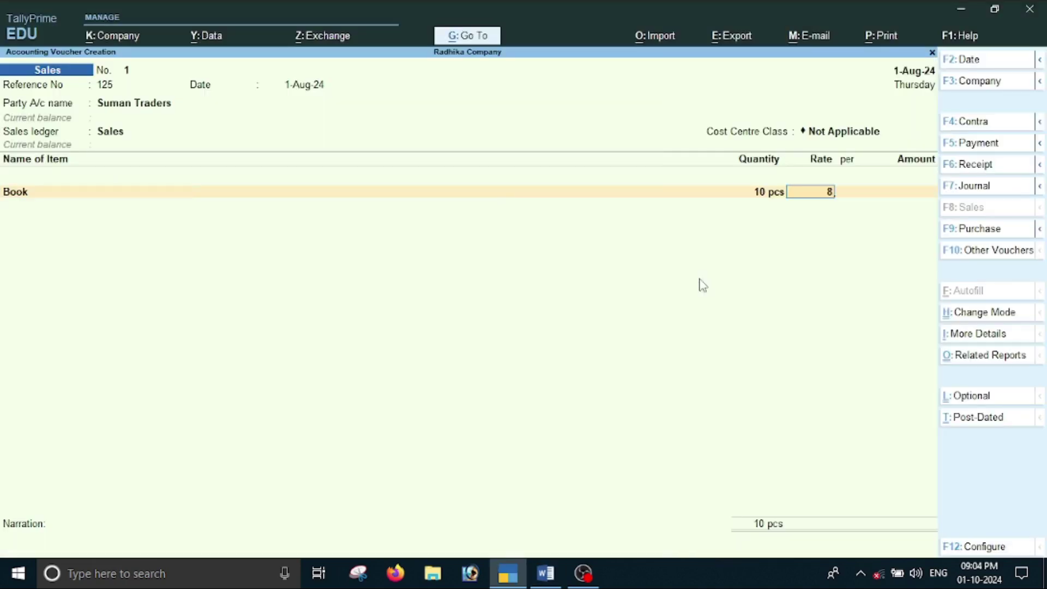
{"action": "type", "text": "8000"}
{"action": "key", "text": "Return"}
{"action": "key", "text": "Return"}
{"action": "key", "text": "Return"}
{"action": "key", "text": "Return"}
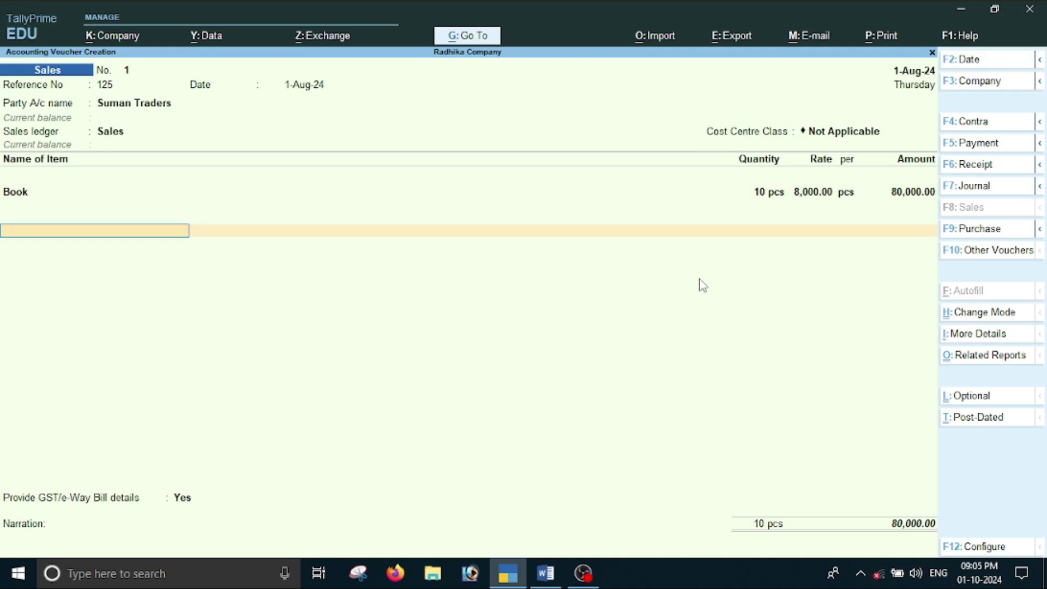
- Add the Cgst and Sgst ledgers with their calculated amounts below the Book item and end the ledger list
{"action": "type", "text": "C"}
{"action": "key", "text": "Return"}
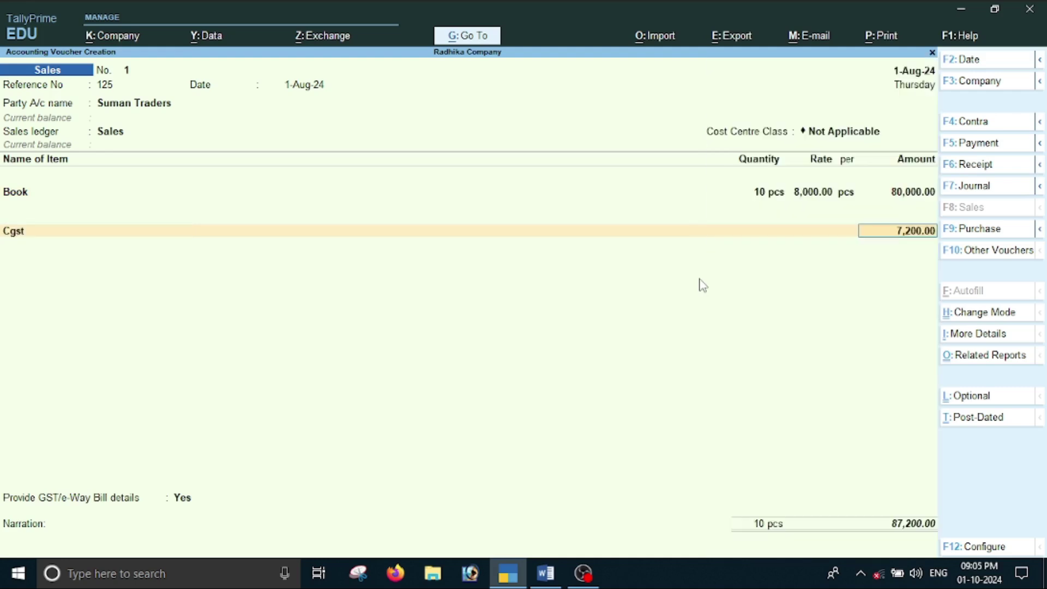
{"action": "key", "text": "Return"}
{"action": "type", "text": "S"}
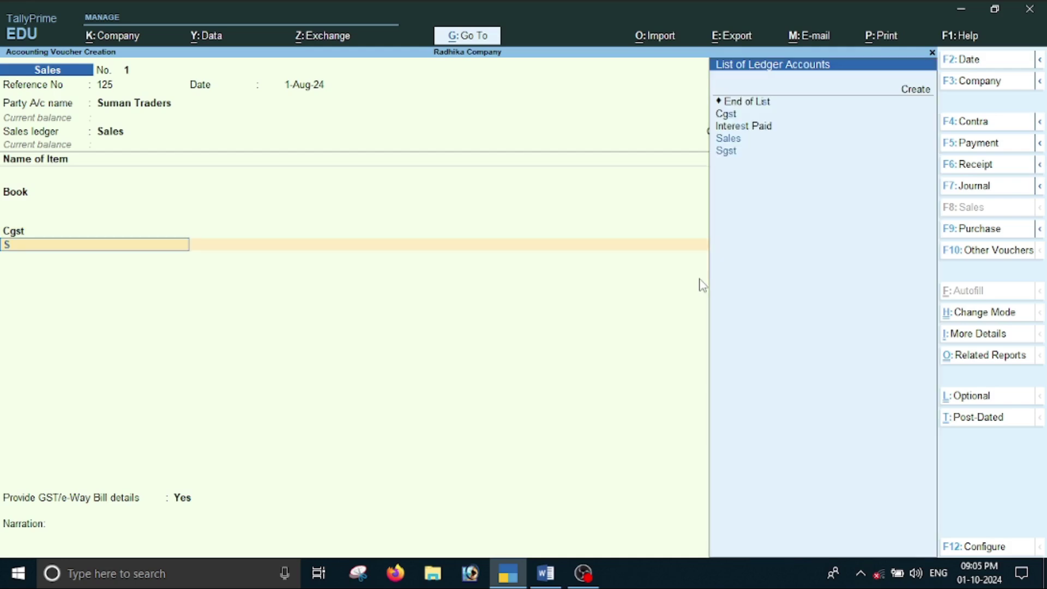
{"action": "key", "text": "Return"}
{"action": "key", "text": "Return"}
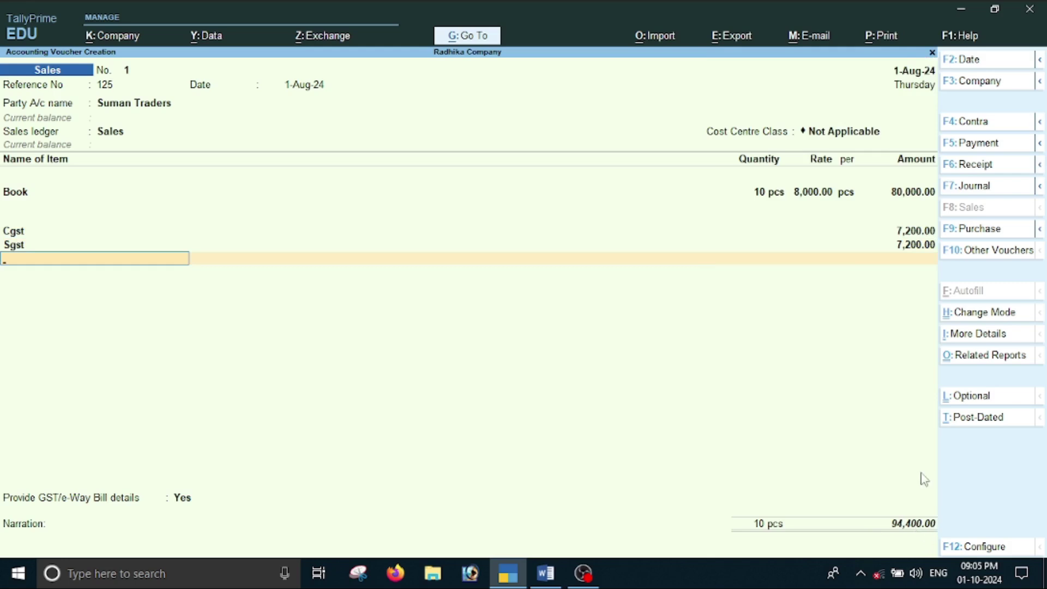
{"action": "key", "text": "Return"}
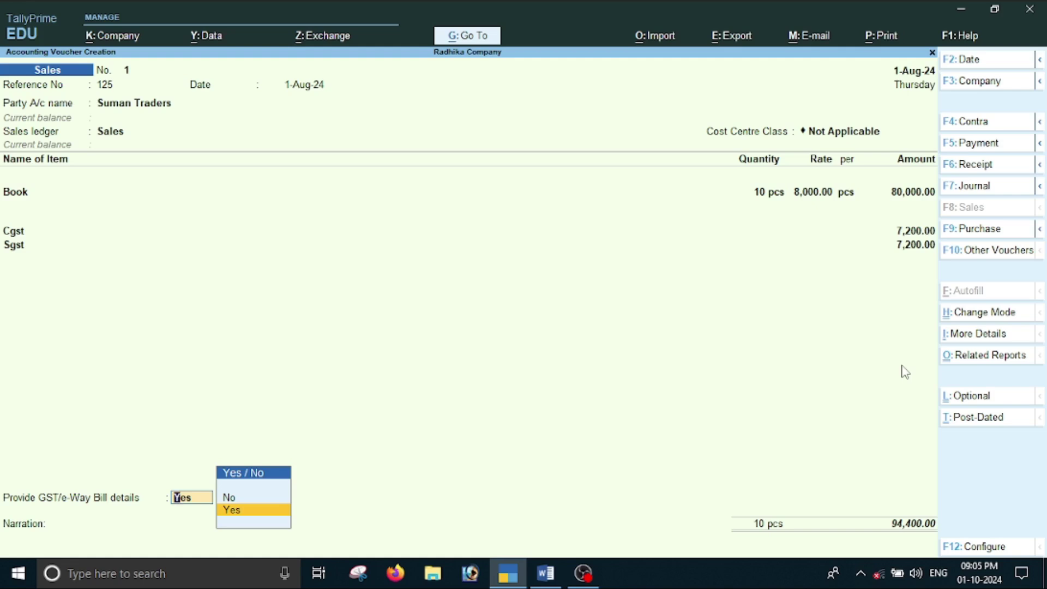
- Set Provide GST/e-Way Bill details to No and accept Suman Traders' full bill amount as a New Ref
{"action": "key", "text": "Up"}
{"action": "key", "text": "Return"}
{"action": "key", "text": "Return"}
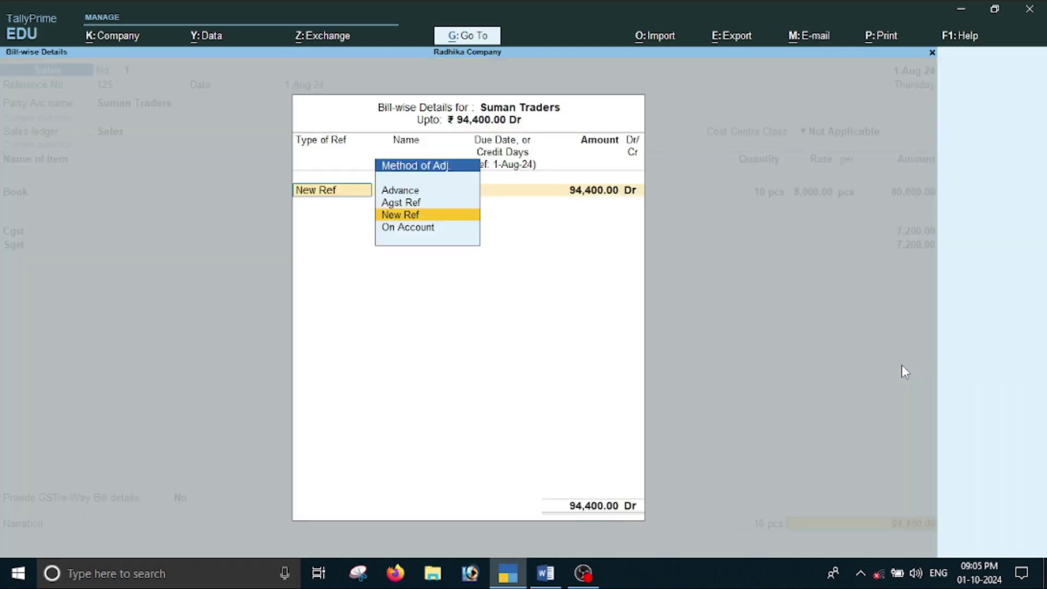
{"action": "key", "text": "Return"}
{"action": "key", "text": "Return"}
{"action": "key", "text": "Return"}
{"action": "key", "text": "Return"}
{"action": "key", "text": "Return"}
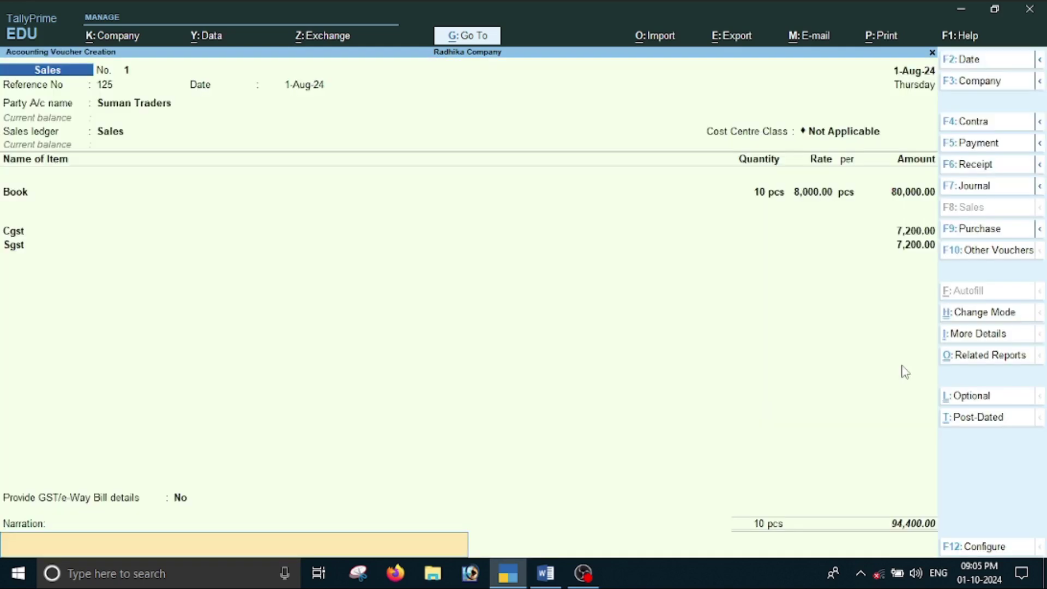
- Save the sales voucher without a narration, agreeing to send its details for e-Way Bill generation
{"action": "key", "text": "Return"}
{"action": "key", "text": "Return"}
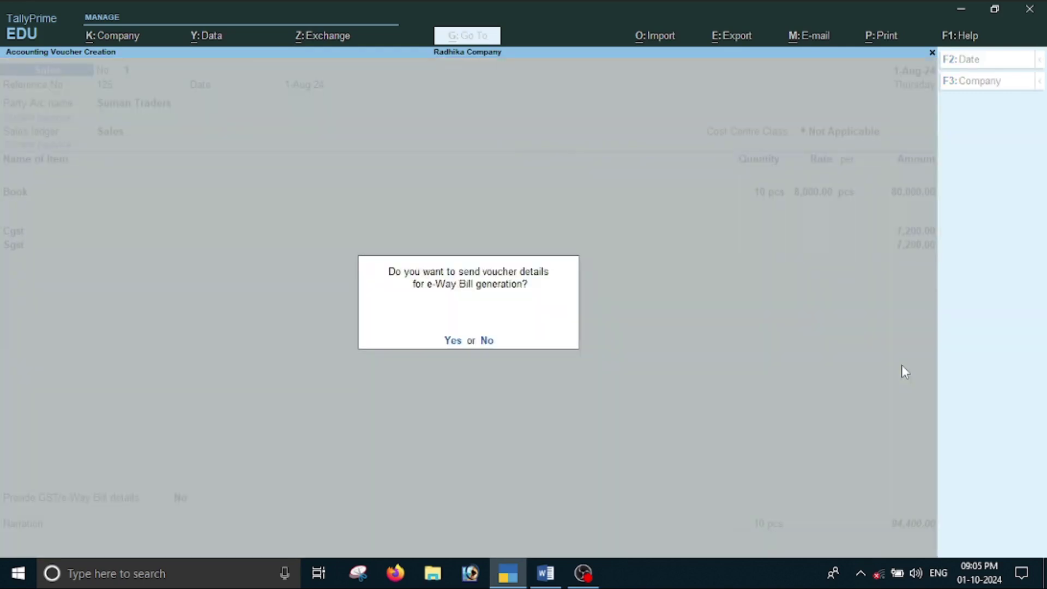
{"action": "key", "text": "Return"}
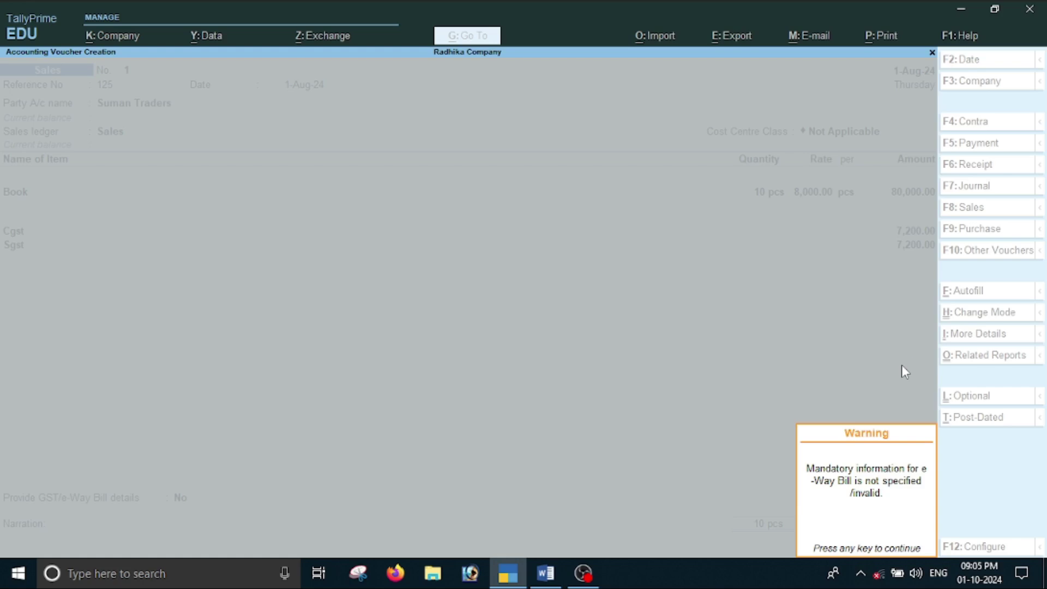
{"action": "key", "text": "Return"}
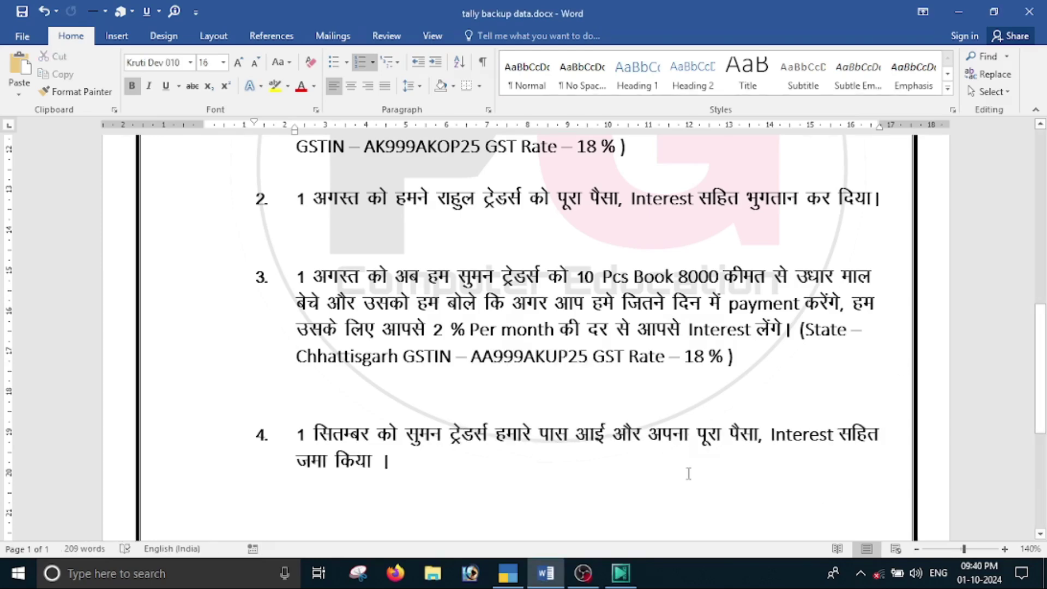
- Read the third and fourth transactions in the Word document, covering Suman Traders' credit sale and the 1 September payment with interest
{"action": "scroll", "coordinate": [649, 440], "scroll_direction": "down", "scroll_amount": 2}
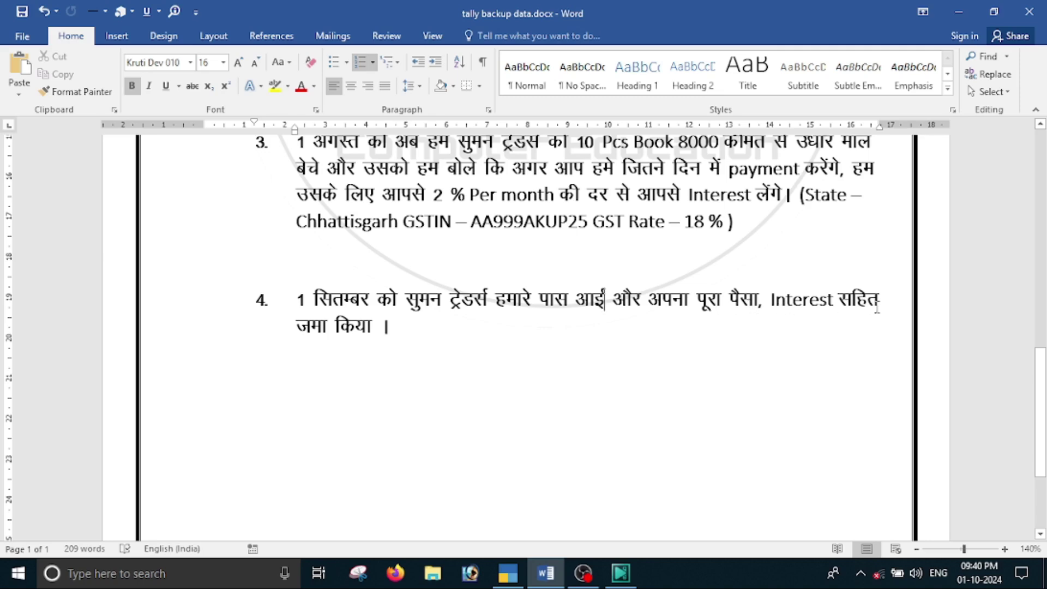
{"action": "scroll", "coordinate": [354, 355], "scroll_direction": "up", "scroll_amount": 2}
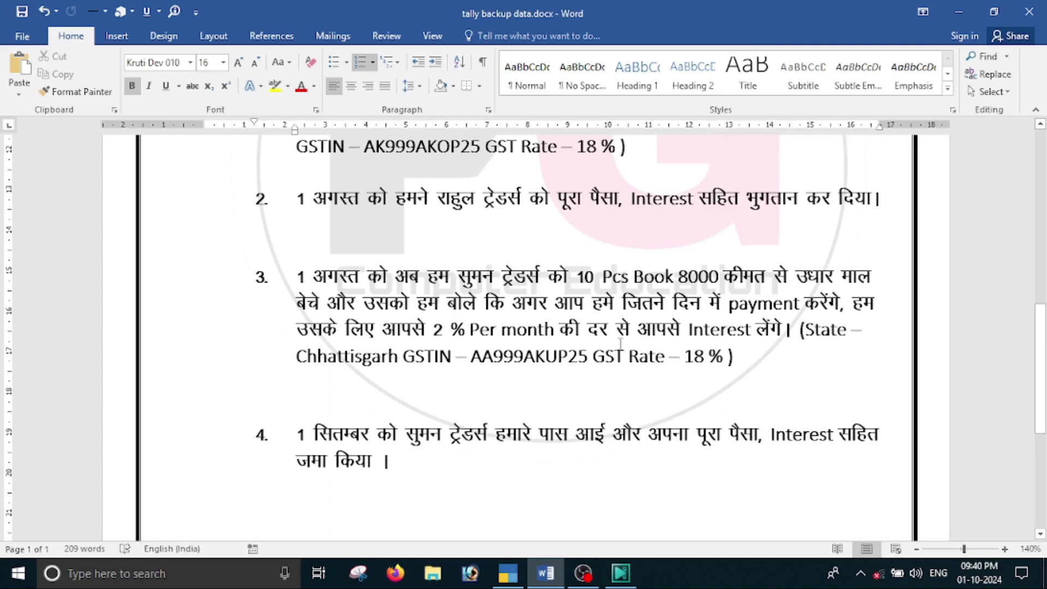
{"action": "scroll", "coordinate": [620, 345], "scroll_direction": "down", "scroll_amount": 2}
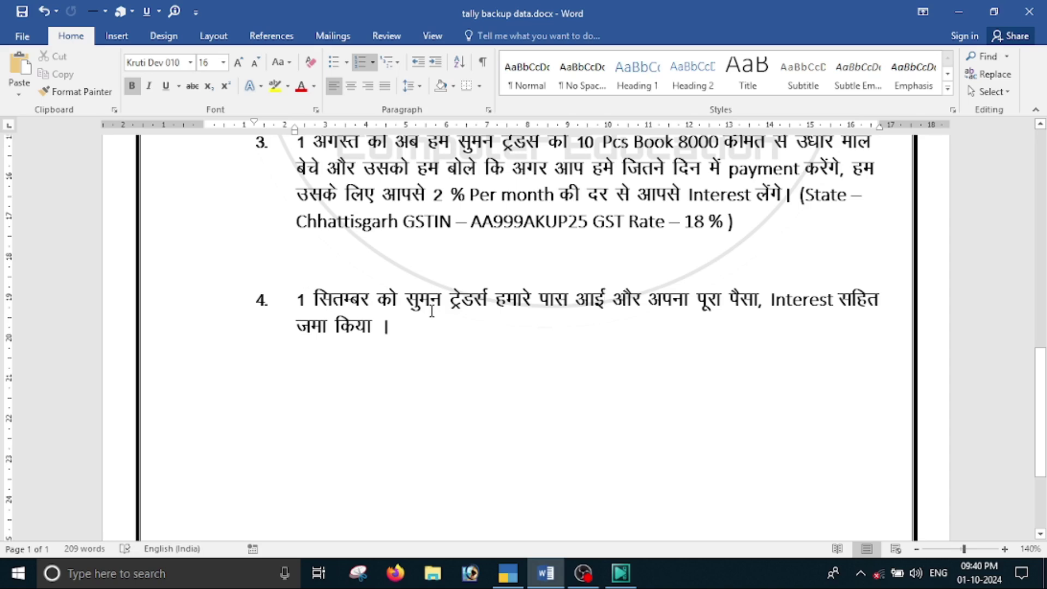
{"action": "scroll", "coordinate": [582, 367], "scroll_direction": "up", "scroll_amount": 2}
{"action": "scroll", "coordinate": [688, 458], "scroll_direction": "down", "scroll_amount": 3}
{"action": "scroll", "coordinate": [428, 398], "scroll_direction": "up", "scroll_amount": 2}
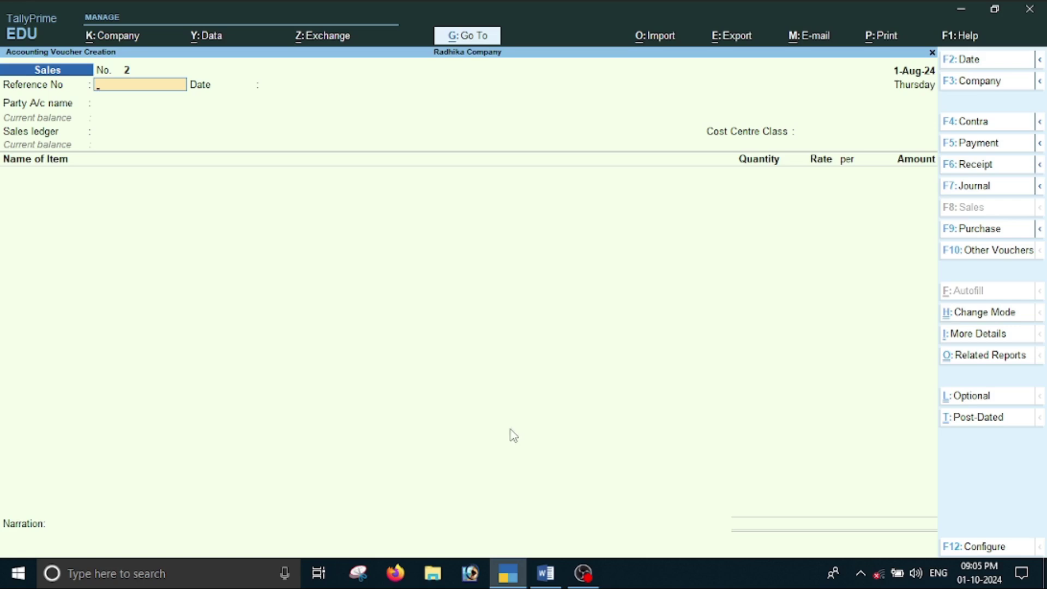
- Leave sales voucher entry in TallyPrime and bring up the additional reports
{"action": "key", "text": "Escape"}
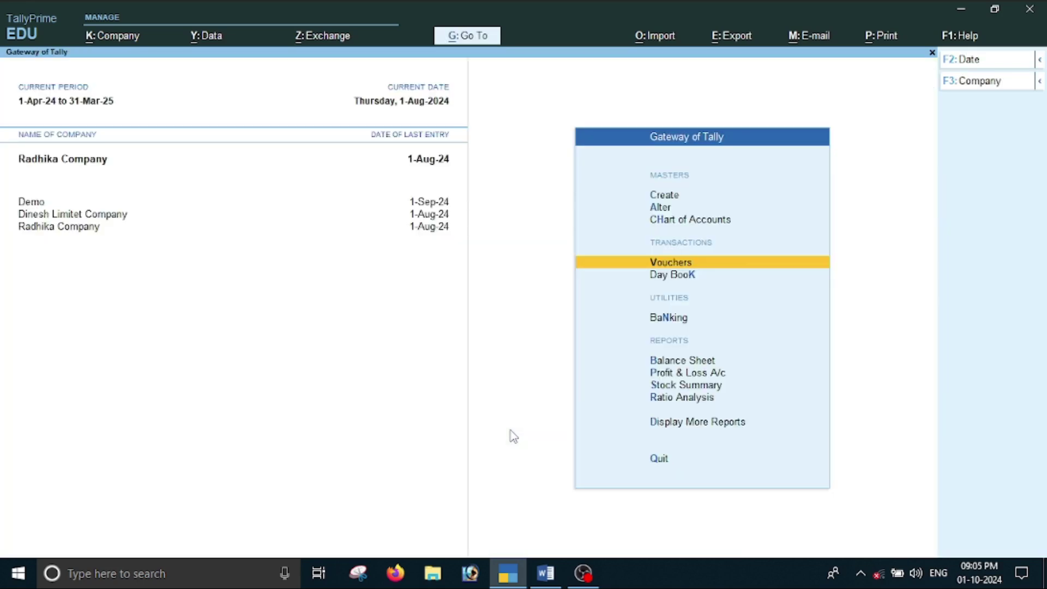
{"action": "key", "text": "Escape"}
{"action": "key", "text": "Escape"}
{"action": "key", "text": "Up"}
{"action": "key", "text": "Down"}
{"action": "key", "text": "Down"}
{"action": "key", "text": "Down"}
{"action": "key", "text": "Down"}
{"action": "key", "text": "Down"}
{"action": "key", "text": "Down"}
{"action": "key", "text": "Down"}
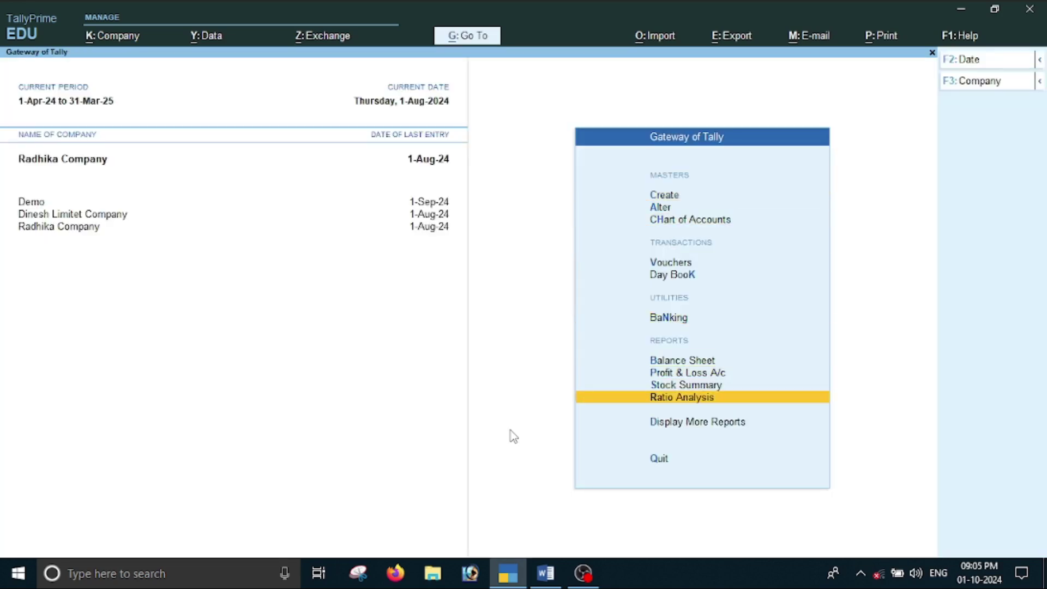
{"action": "key", "text": "Down"}
{"action": "key", "text": "Return"}
- Open the Interest Receivable report from the interest calculation statements
{"action": "key", "text": "Down"}
{"action": "key", "text": "Down"}
{"action": "key", "text": "Down"}
{"action": "key", "text": "Down"}
{"action": "key", "text": "Down"}
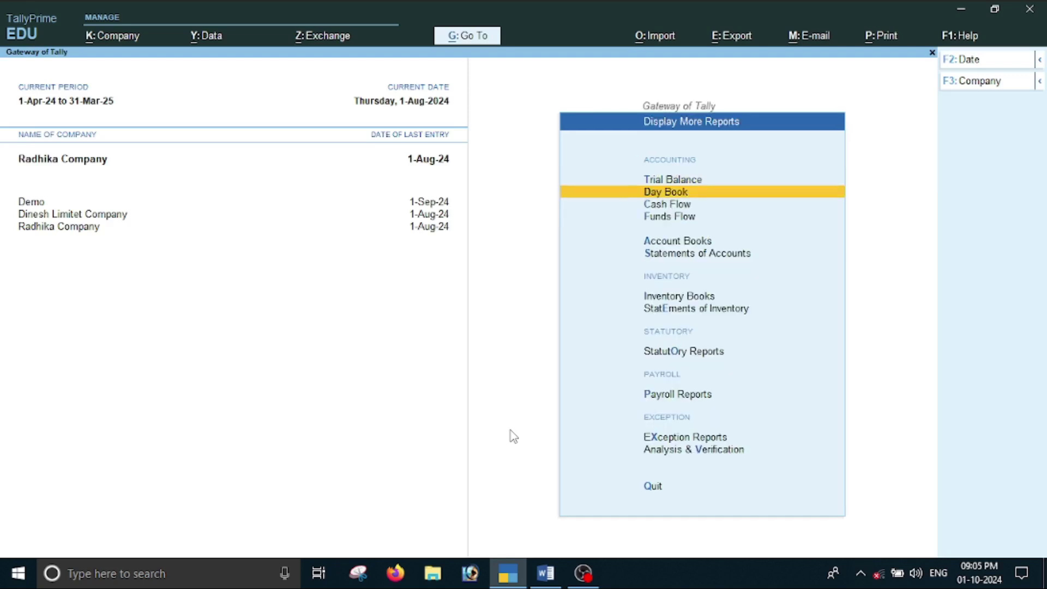
{"action": "key", "text": "Return"}
{"action": "key", "text": "Down"}
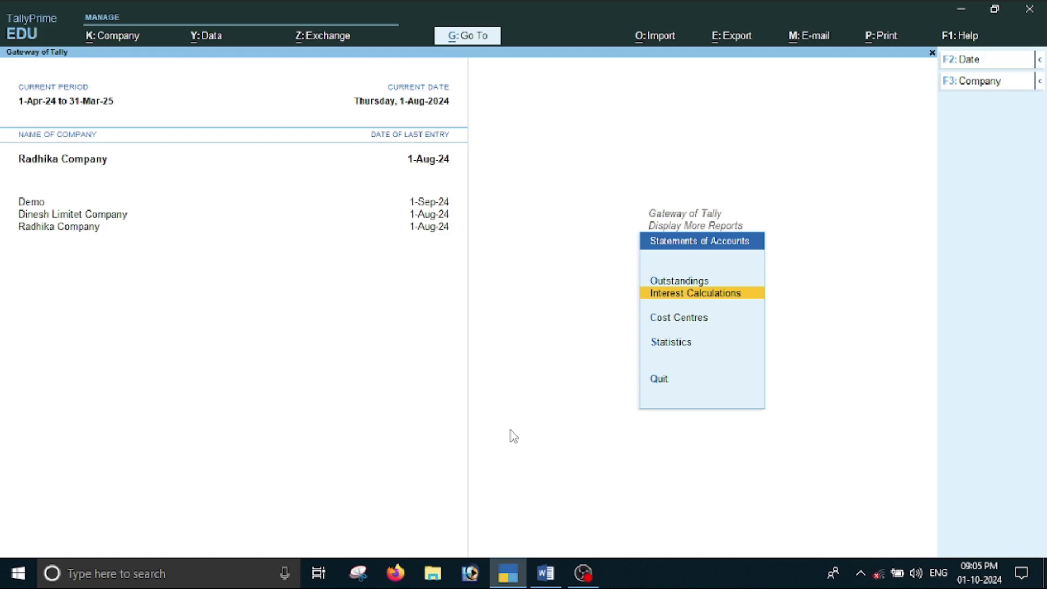
{"action": "key", "text": "Return"}
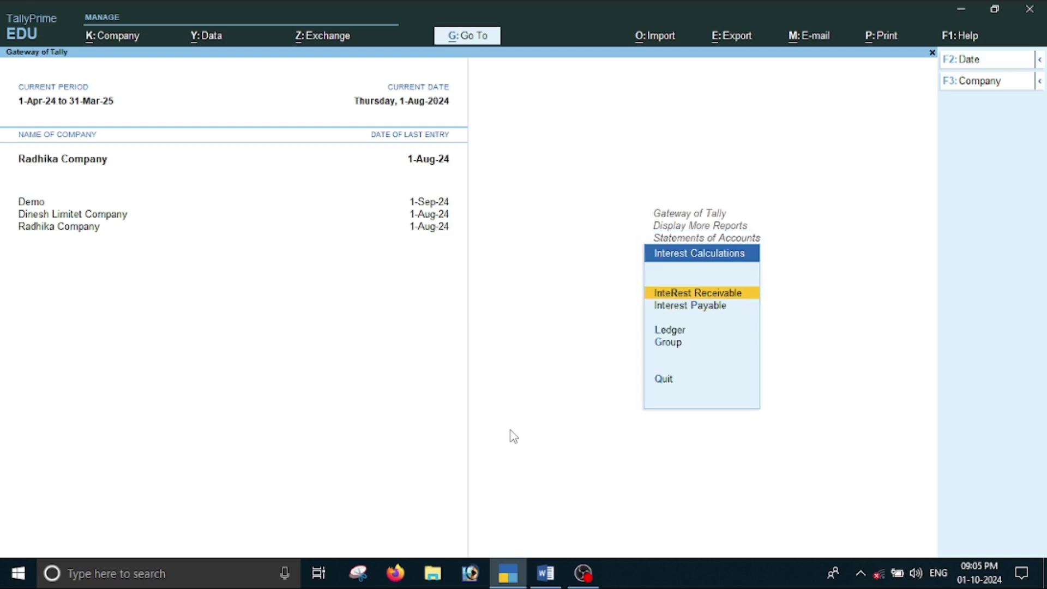
{"action": "key", "text": "Down"}
{"action": "key", "text": "Up"}
{"action": "key", "text": "Return"}
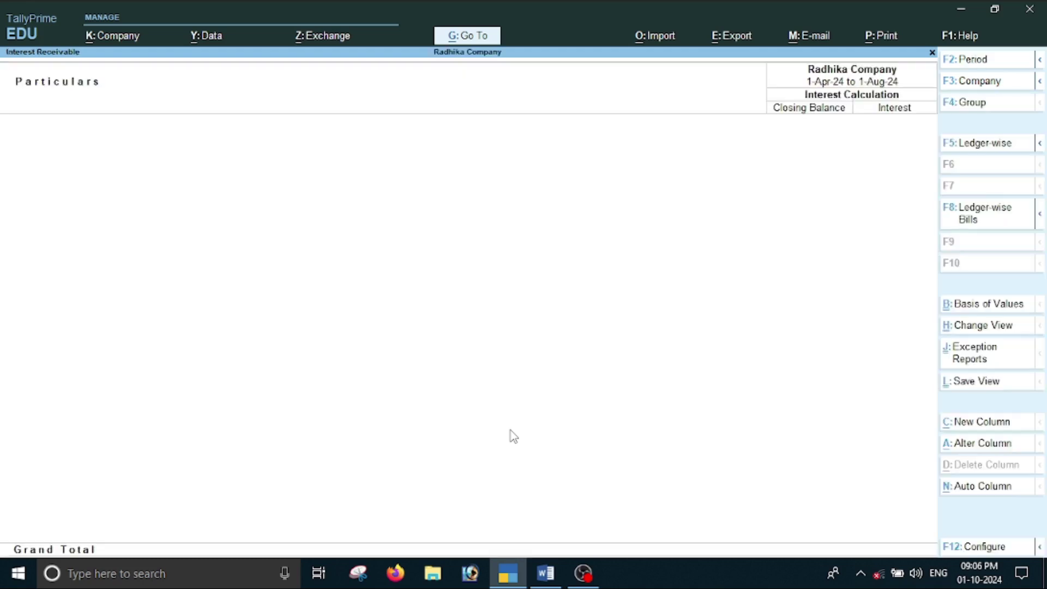
- Set the Interest Receivable report's period from 1-4-2024 to 1 September 2024
{"action": "key", "text": "alt+F2"}
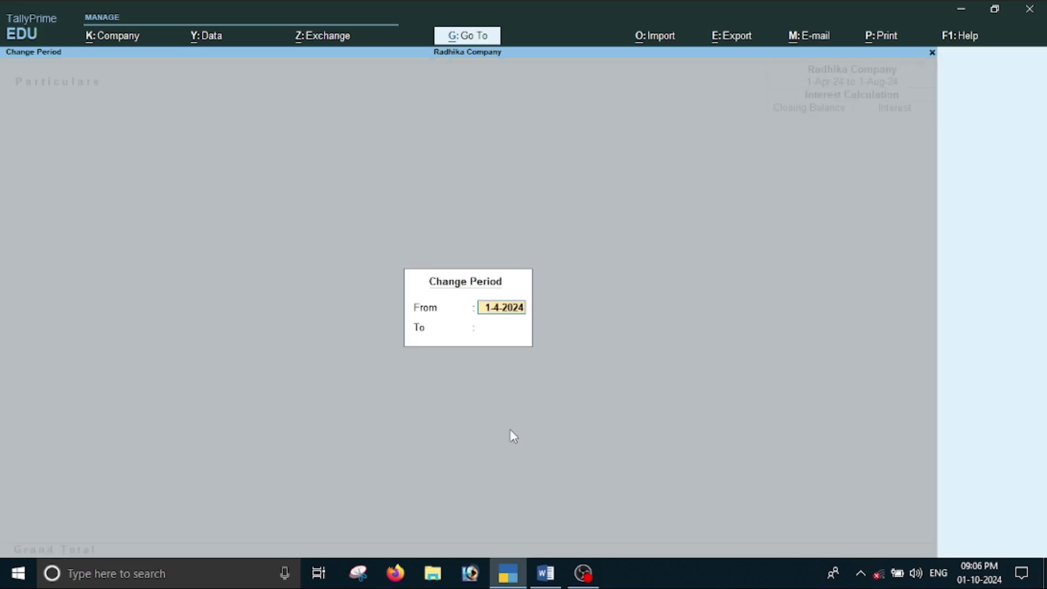
{"action": "type", "text": "1-4-"}
{"action": "key", "text": "Return"}
{"action": "type", "text": "1-9"}
{"action": "key", "text": "Return"}
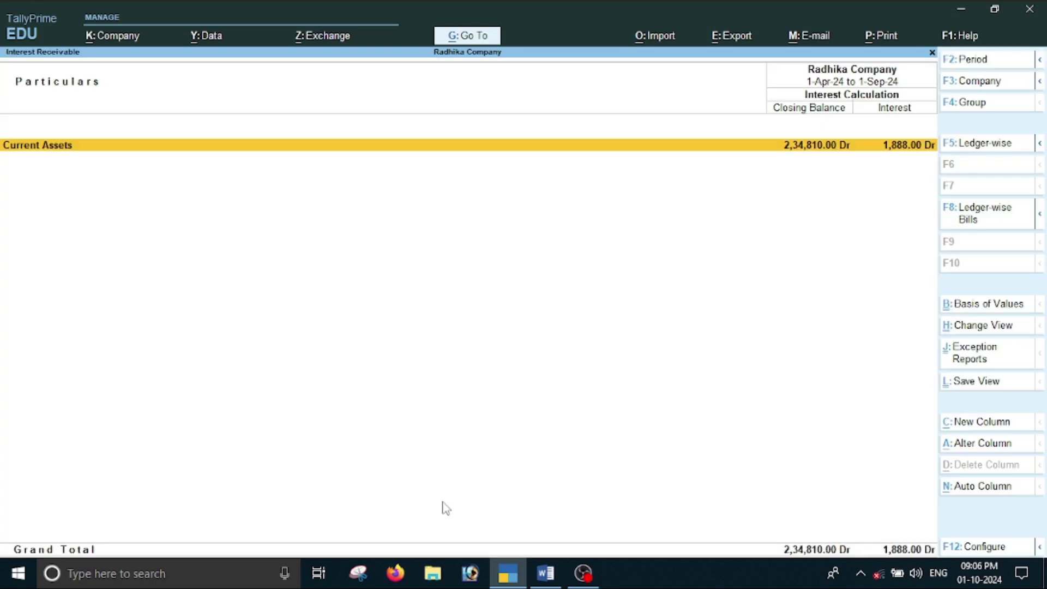
- Drill down from Current Assets to Suman Traders' bill-by-bill interest calculation
{"action": "key", "text": "Return"}
{"action": "key", "text": "Return"}
{"action": "key", "text": "Return"}
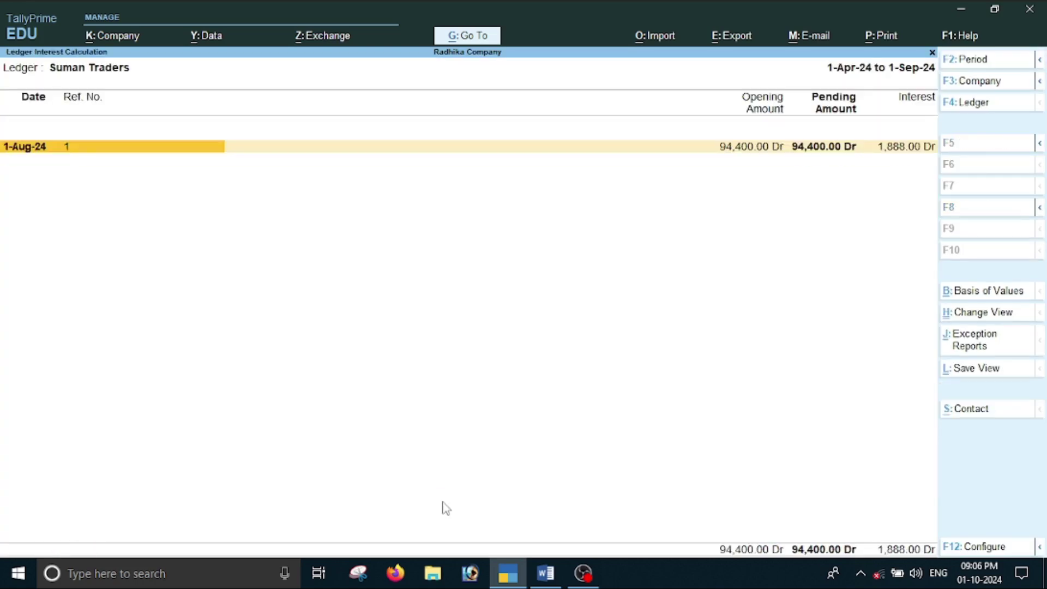
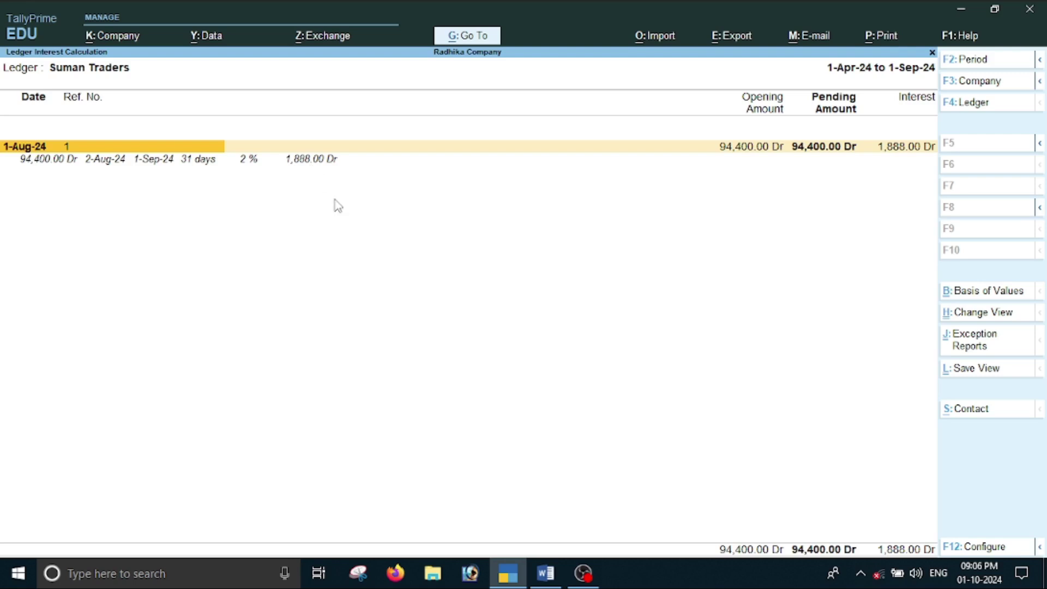
- Leave the interest reports and return to the main gateway to open voucher entry
{"action": "key", "text": "Escape"}
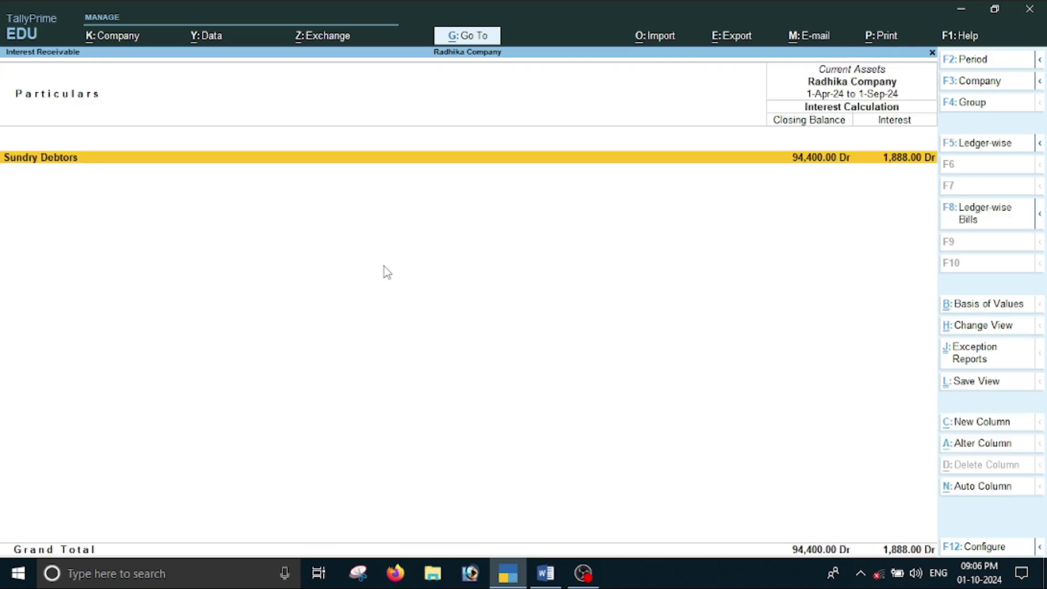
{"action": "key", "text": "Escape"}
{"action": "key", "text": "Escape"}
{"action": "key", "text": "Escape"}
{"action": "key", "text": "Escape"}
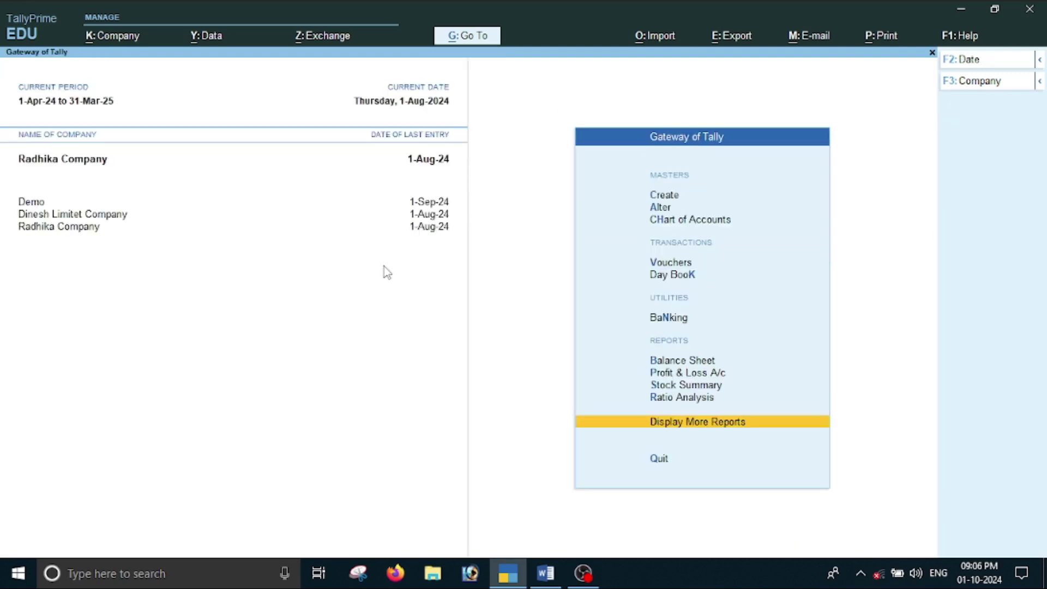
{"action": "key", "text": "Up"}
{"action": "key", "text": "Up"}
{"action": "key", "text": "Up"}
{"action": "key", "text": "Up"}
{"action": "key", "text": "Up"}
{"action": "key", "text": "Up"}
{"action": "key", "text": "Up"}
{"action": "key", "text": "Return"}
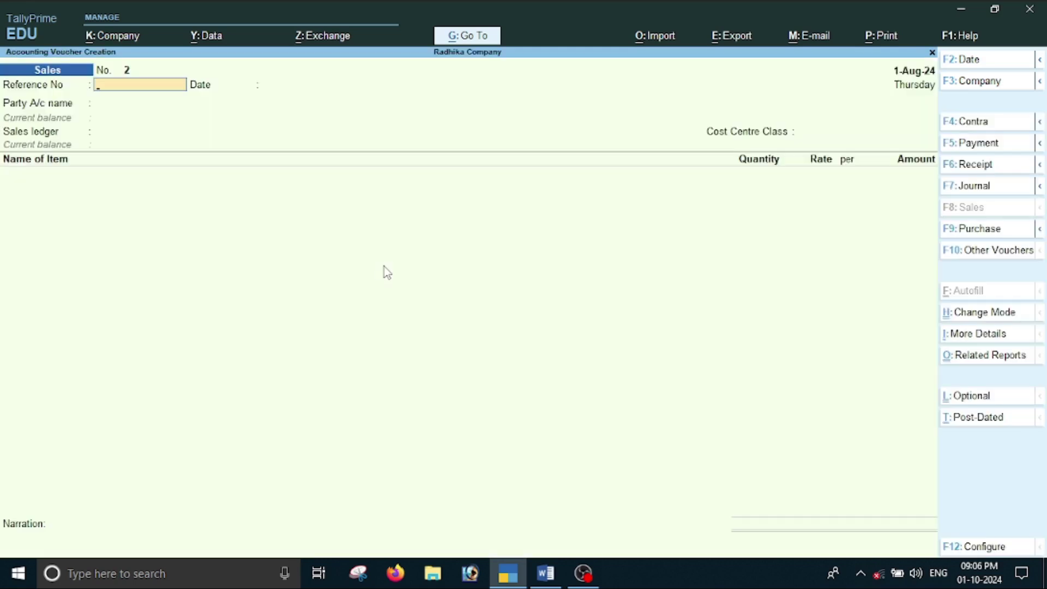
- Start a journal voucher dated 1-9-2024 with reference number 365 and no cost centre class
{"action": "key", "text": "F7"}
{"action": "key", "text": "F2"}
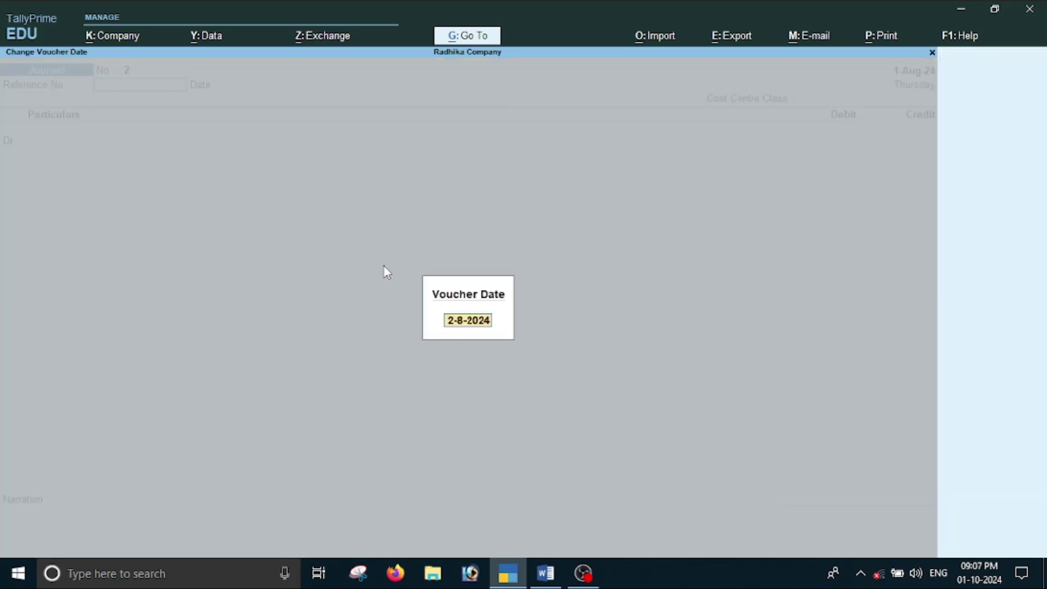
{"action": "type", "text": "1-9"}
{"action": "key", "text": "Return"}
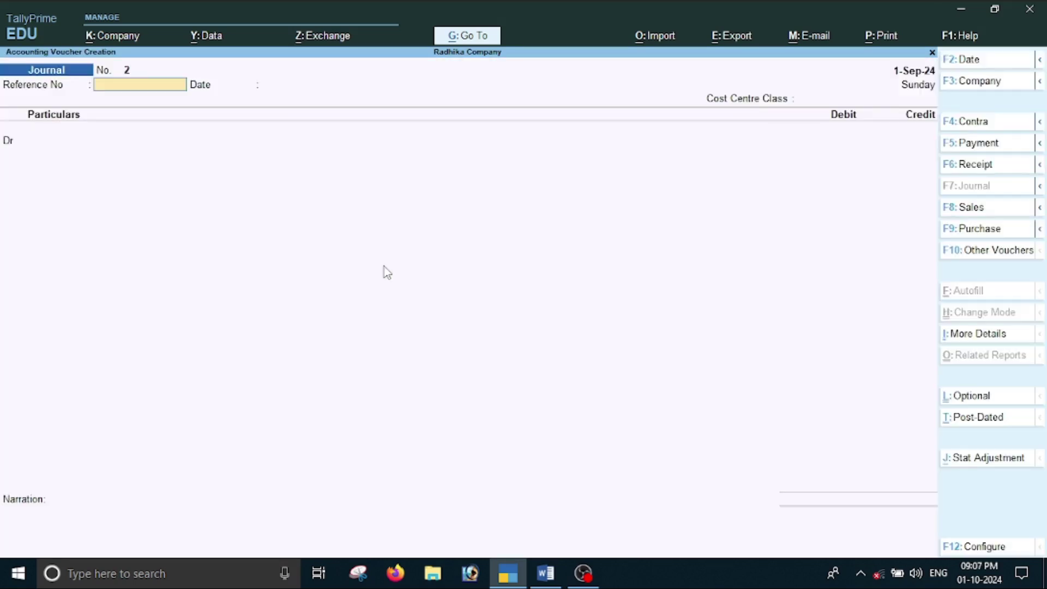
{"action": "type", "text": "365"}
{"action": "key", "text": "Return"}
{"action": "key", "text": "Return"}
{"action": "key", "text": "Return"}
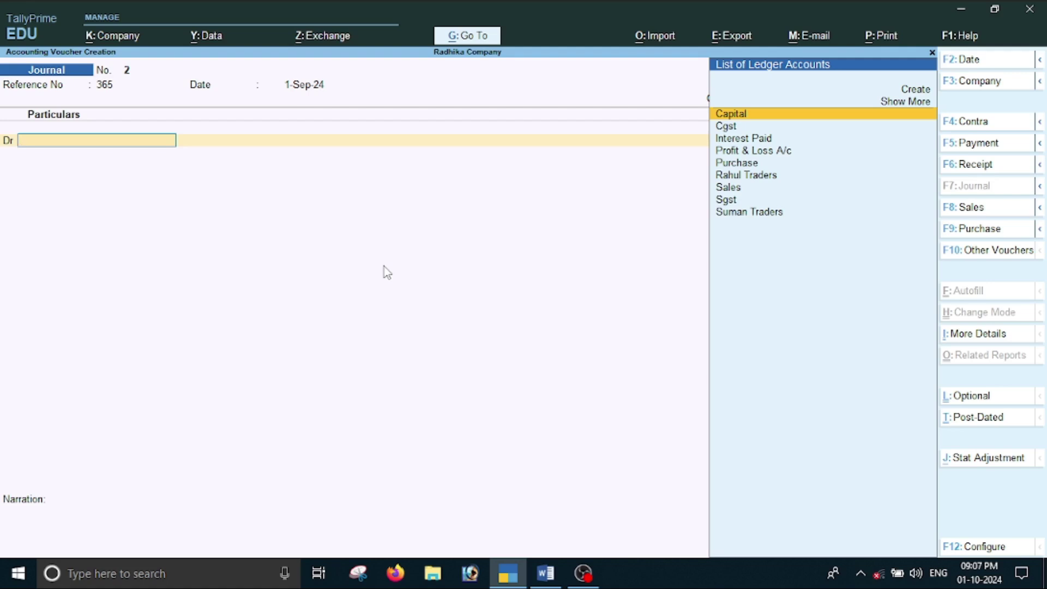
- Debit Suman Traders with 1888 in the journal voucher
{"action": "key", "text": "Down"}
{"action": "key", "text": "Down"}
{"action": "key", "text": "Down"}
{"action": "key", "text": "Down"}
{"action": "key", "text": "Down"}
{"action": "key", "text": "Down"}
{"action": "key", "text": "Down"}
{"action": "key", "text": "Down"}
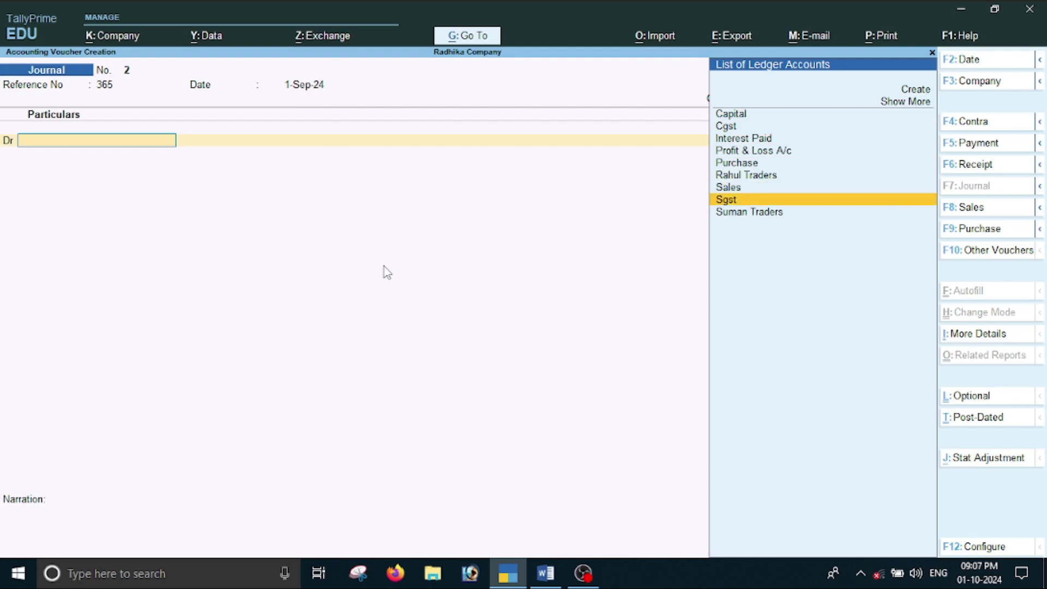
{"action": "key", "text": "Return"}
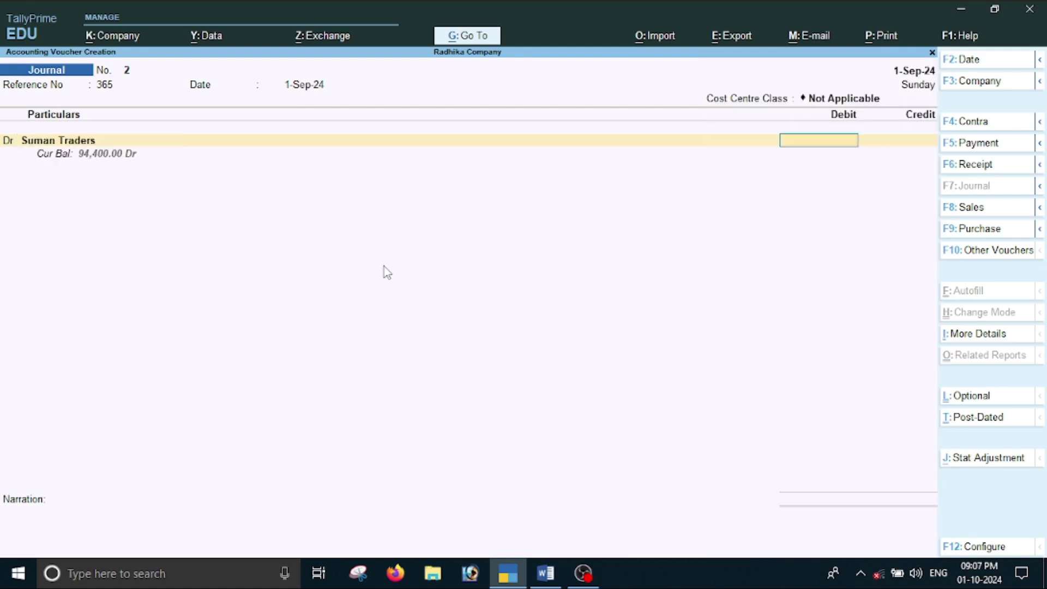
{"action": "type", "text": "1888"}
{"action": "key", "text": "Return"}
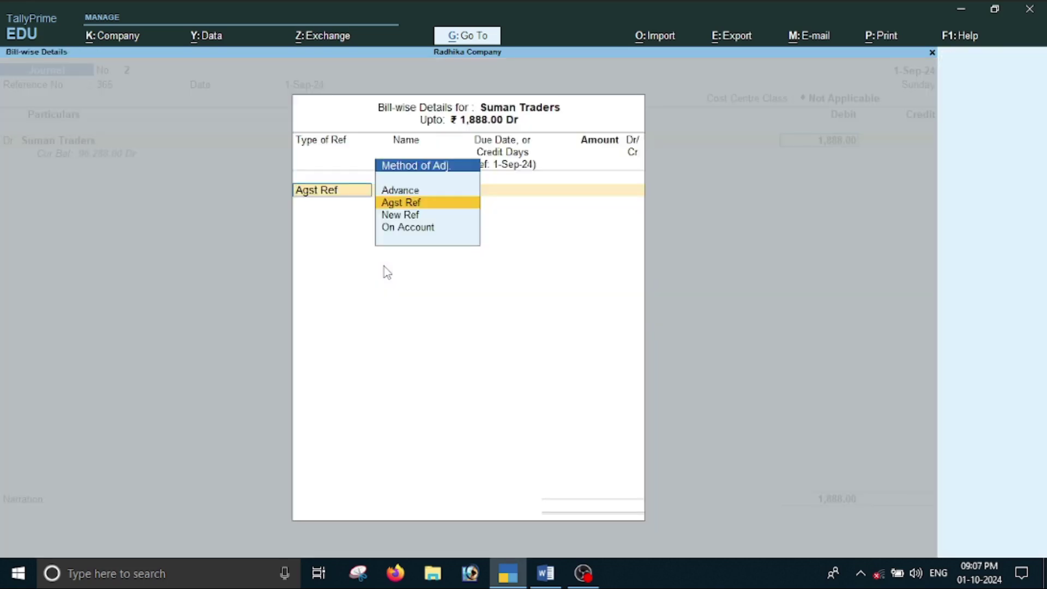
- Allocate Suman Traders' bill-wise details as Agst Ref 1 for 94,400.00 Cr and New Ref 365 for 96,288.00 Dr
{"action": "key", "text": "Return"}
{"action": "key", "text": "Return"}
{"action": "key", "text": "Return"}
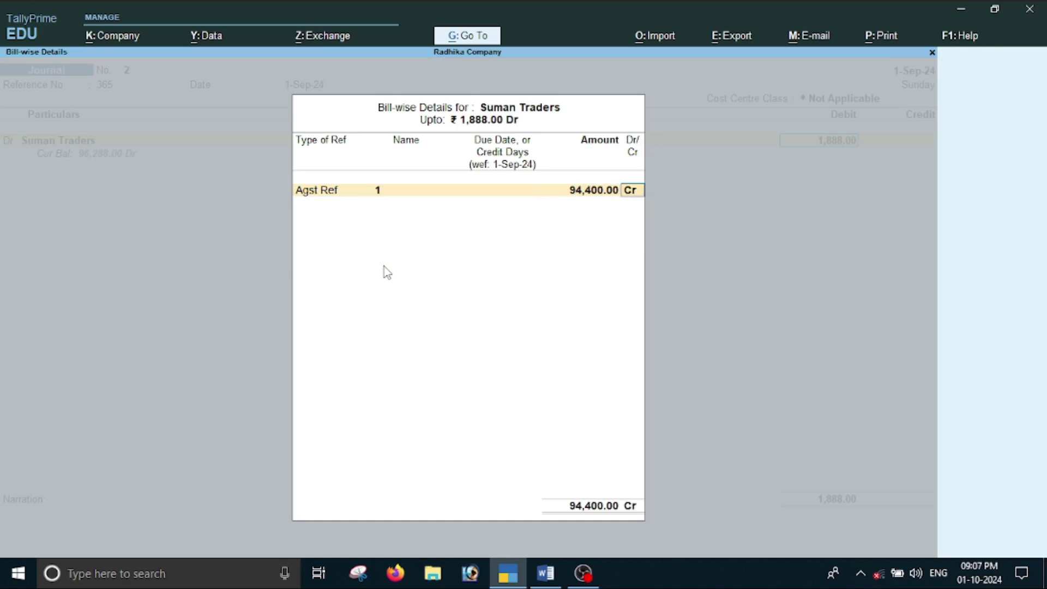
{"action": "key", "text": "Return"}
{"action": "key", "text": "Down"}
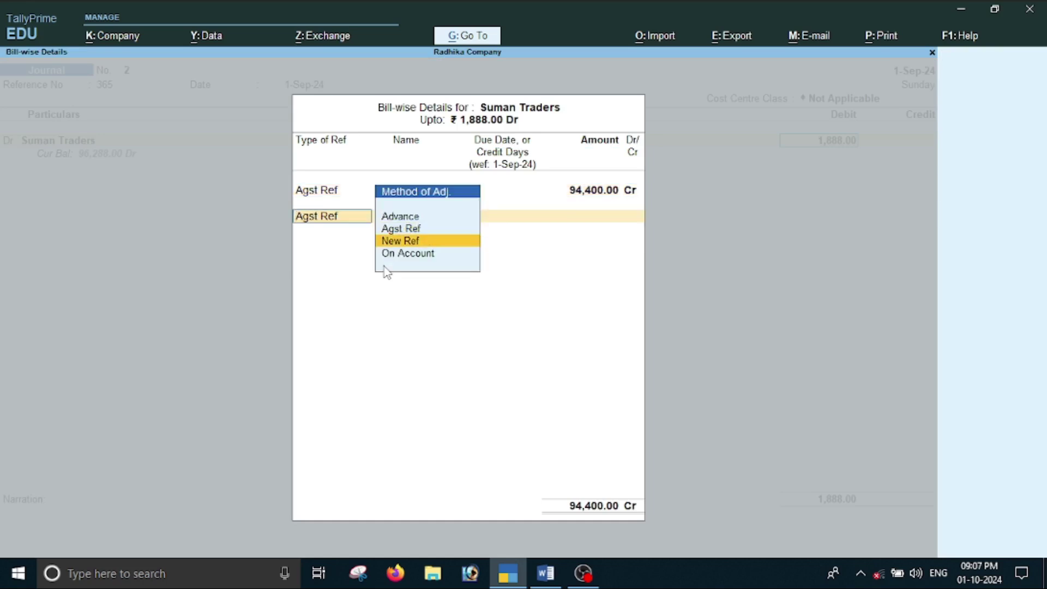
{"action": "key", "text": "Return"}
{"action": "key", "text": "Return"}
{"action": "key", "text": "Return"}
{"action": "key", "text": "Return"}
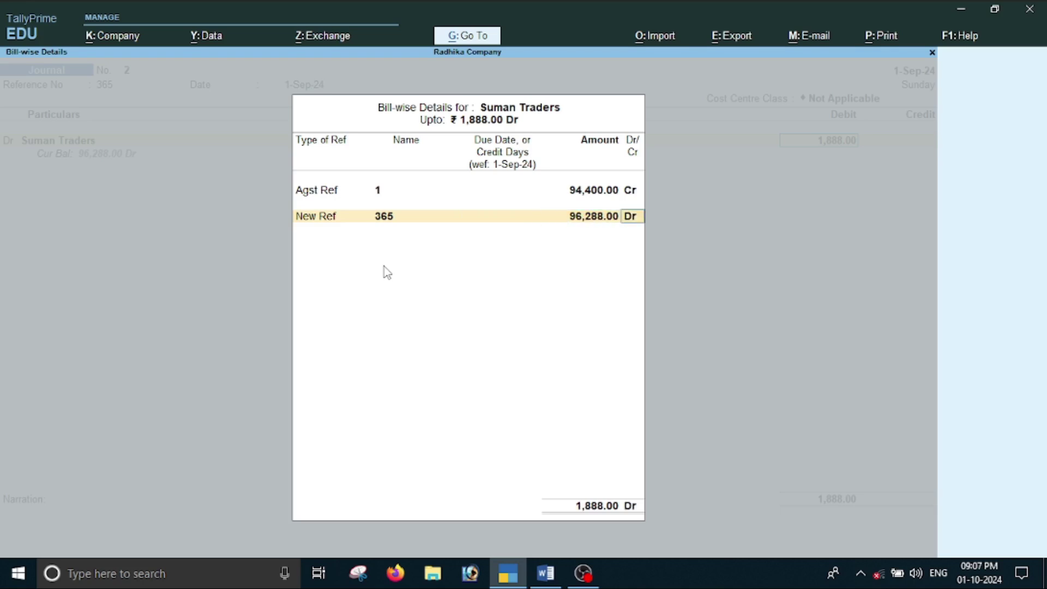
{"action": "key", "text": "Return"}
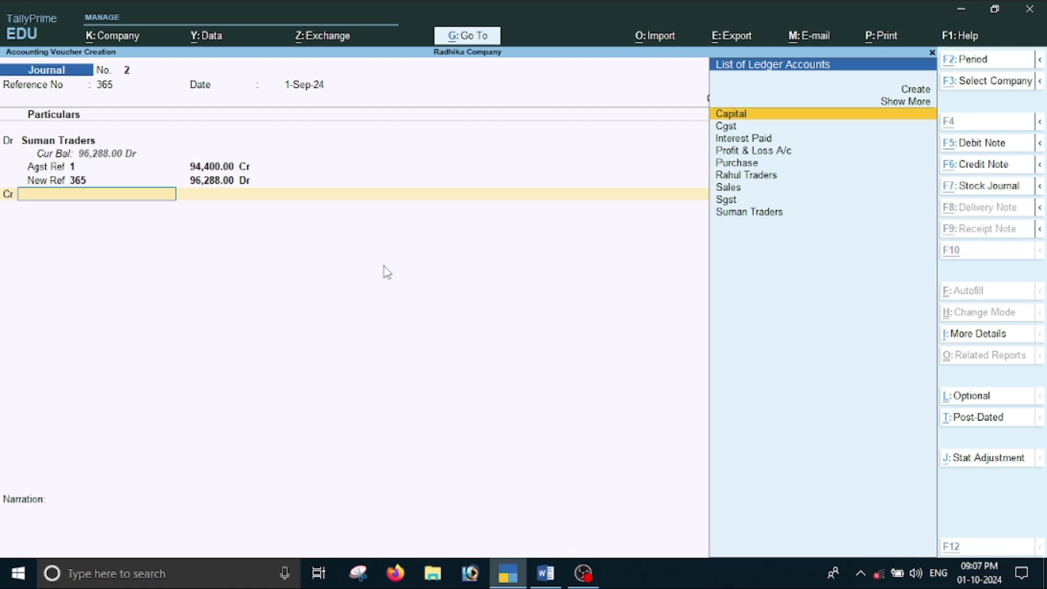
- Create a ledger named Interest Recive under Indirect Incomes from the journal's credit line
{"action": "key", "text": "alt+c"}
{"action": "type", "text": "Inte"}
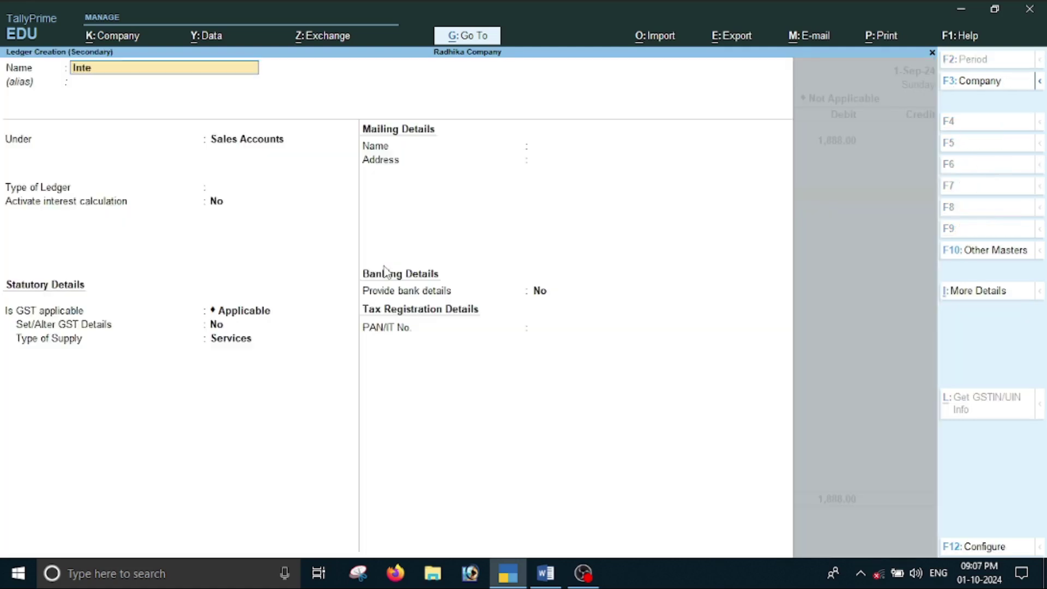
{"action": "type", "text": "rest Recive"}
{"action": "key", "text": "Return"}
{"action": "key", "text": "Return"}
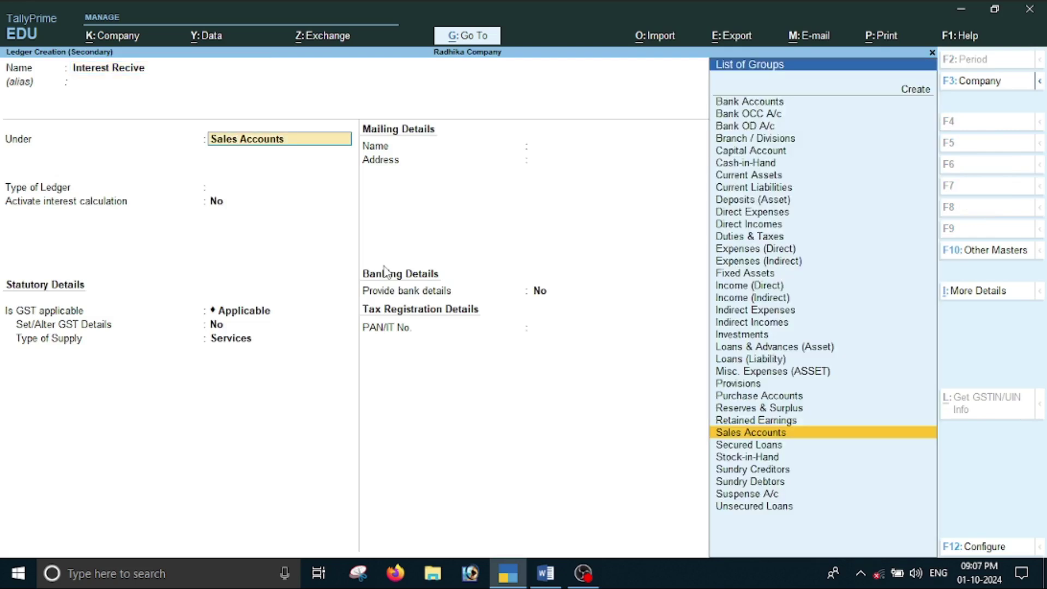
{"action": "type", "text": "I"}
{"action": "key", "text": "Down"}
{"action": "key", "text": "Down"}
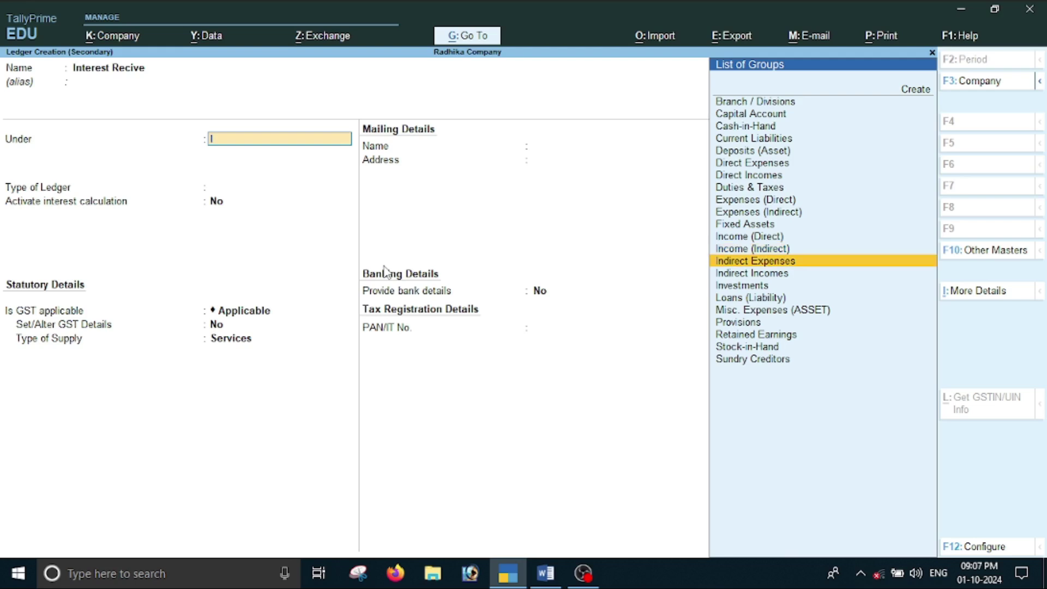
{"action": "key", "text": "Down"}
{"action": "key", "text": "Return"}
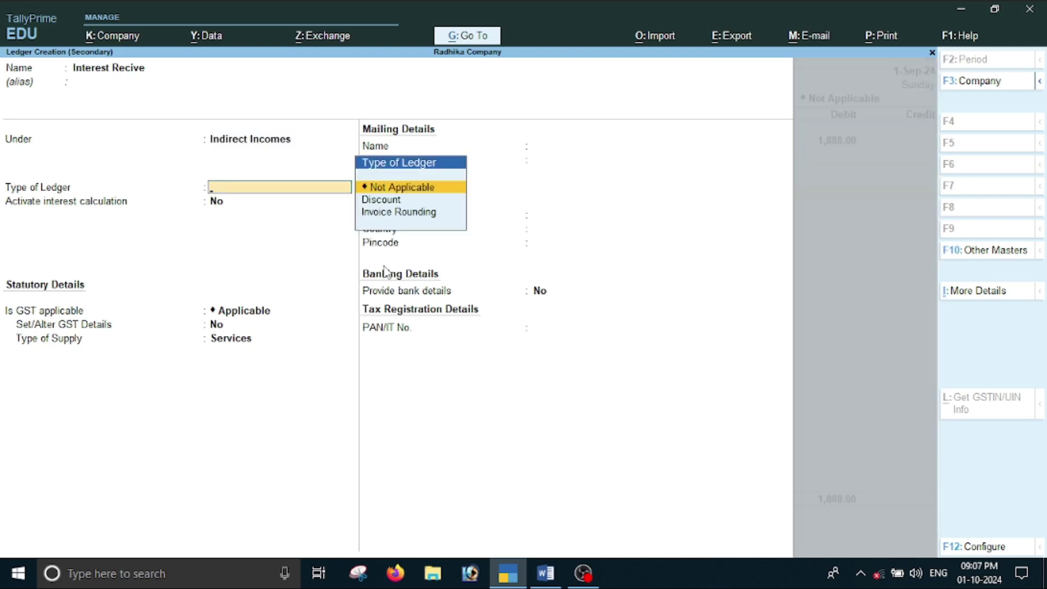
- Set GST to Not Applicable for the Interest Recive ledger, keep its other defaults and save it
{"action": "key", "text": "Return"}
{"action": "key", "text": "Return"}
{"action": "key", "text": "Return"}
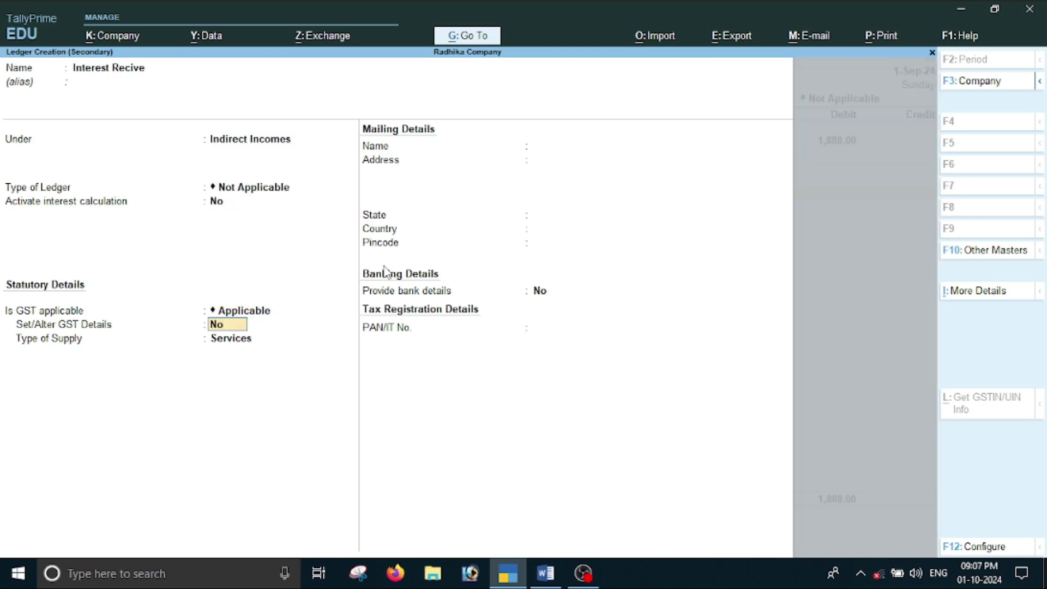
{"action": "key", "text": "BackSpace"}
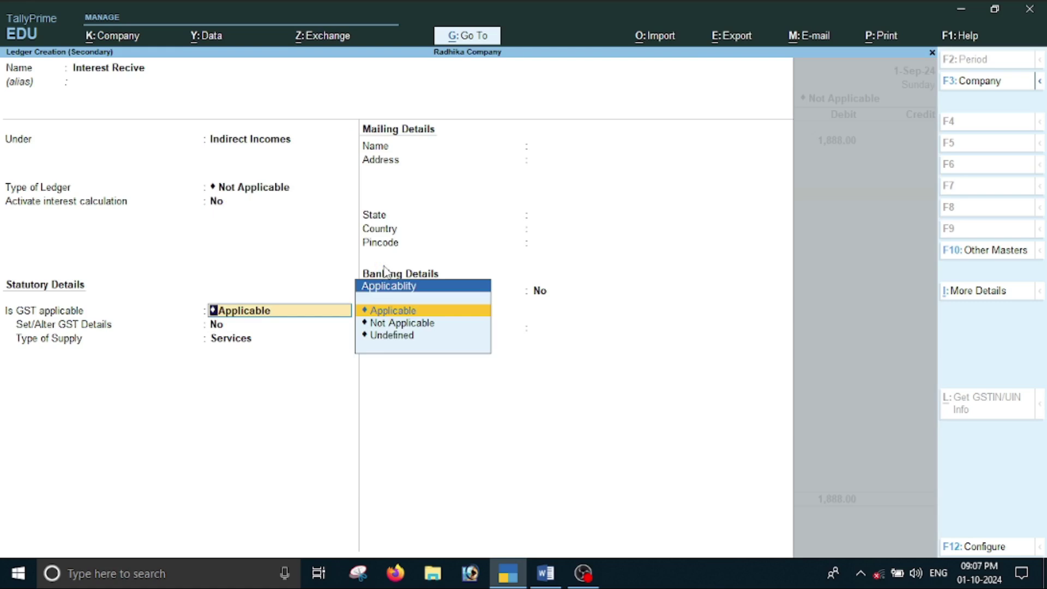
{"action": "key", "text": "Down"}
{"action": "key", "text": "Return"}
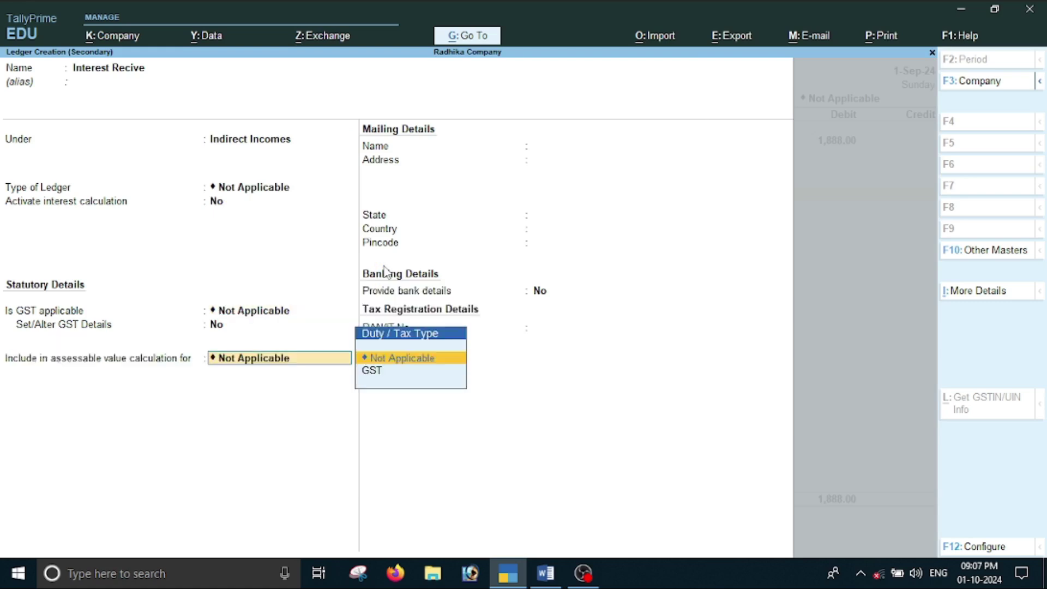
{"action": "key", "text": "Return"}
{"action": "key", "text": "Return"}
{"action": "key", "text": "Return"}
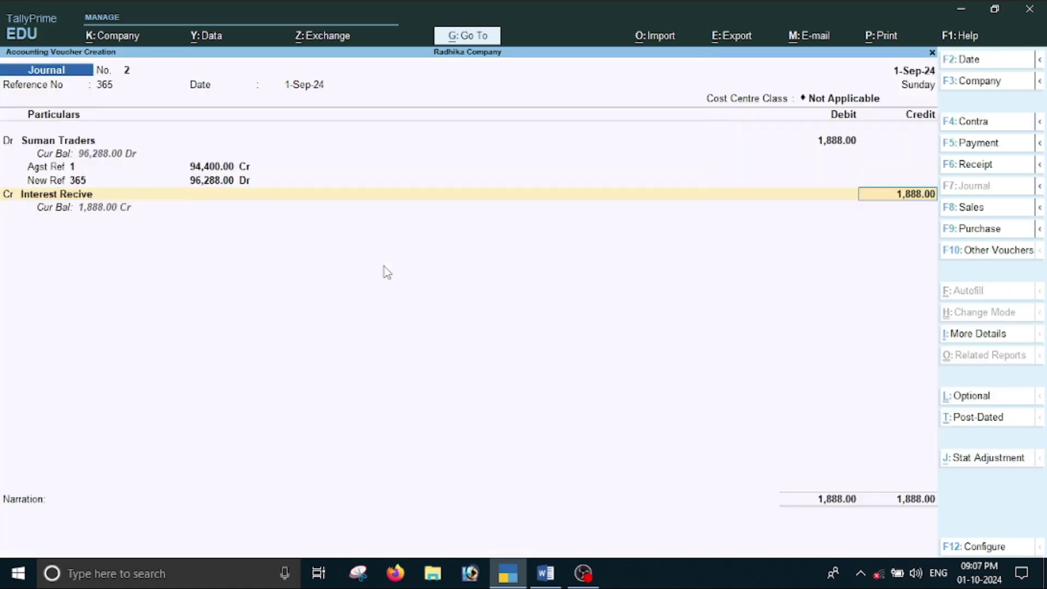
- Alter the Interest Recive ledger so cost centres are not applicable, and save the journal voucher with its 1,888.00 credit
{"action": "key", "text": "Return"}
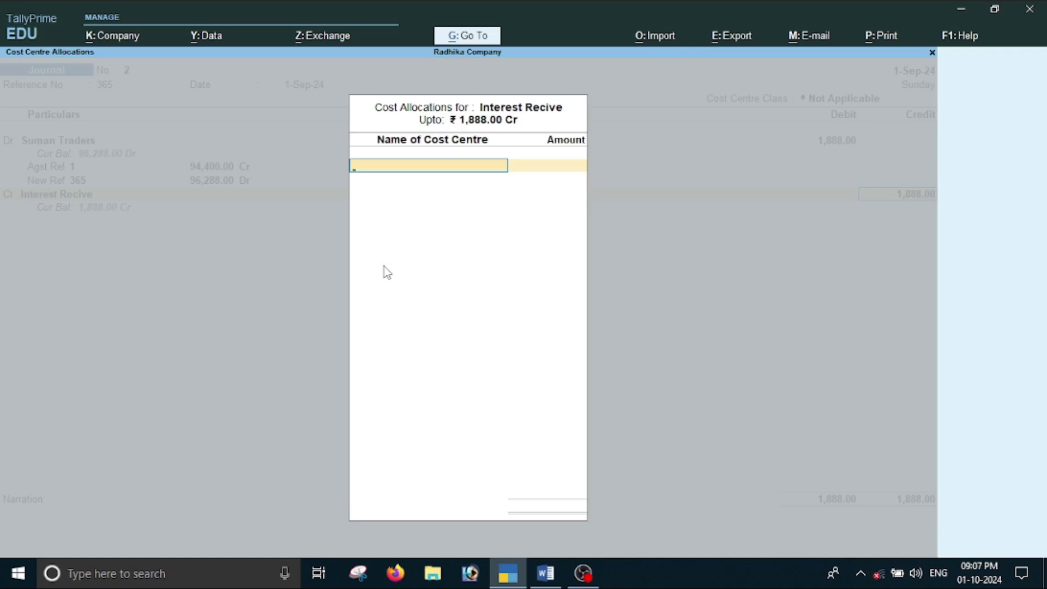
{"action": "key", "text": "Escape"}
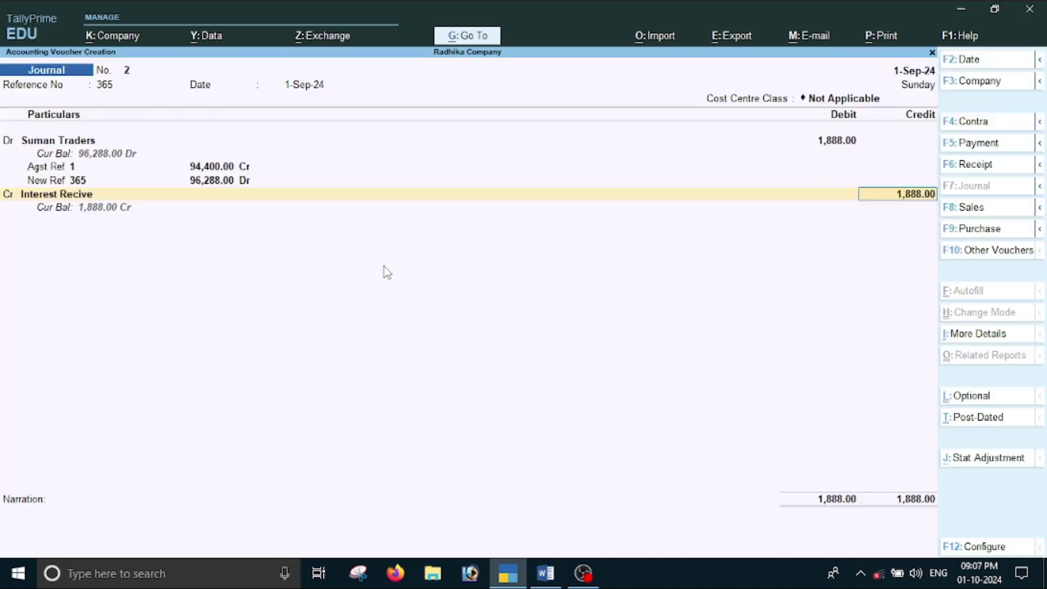
{"action": "key", "text": "BackSpace"}
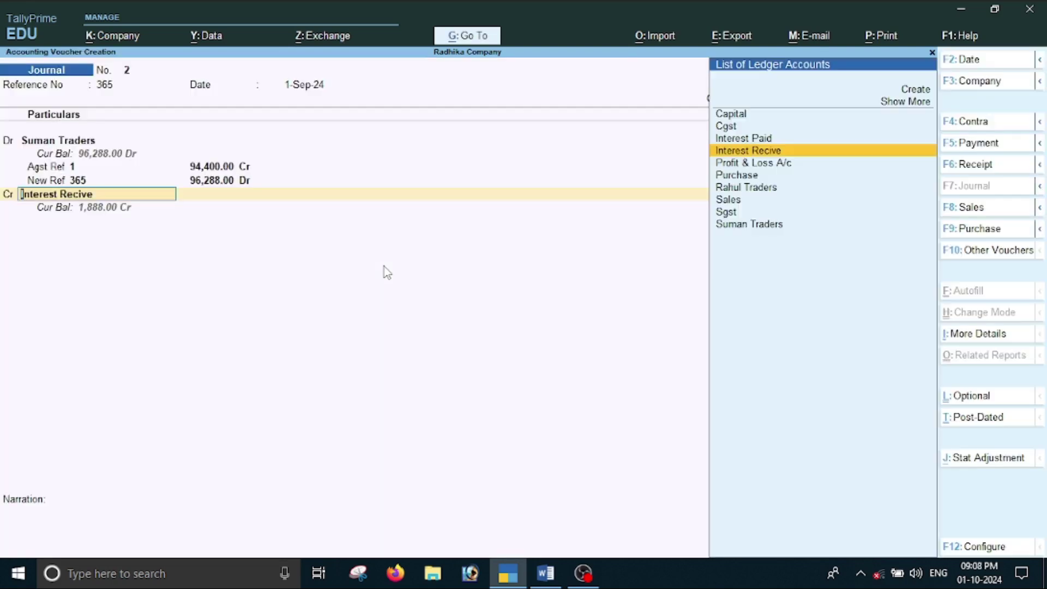
{"action": "key", "text": "ctrl+Return"}
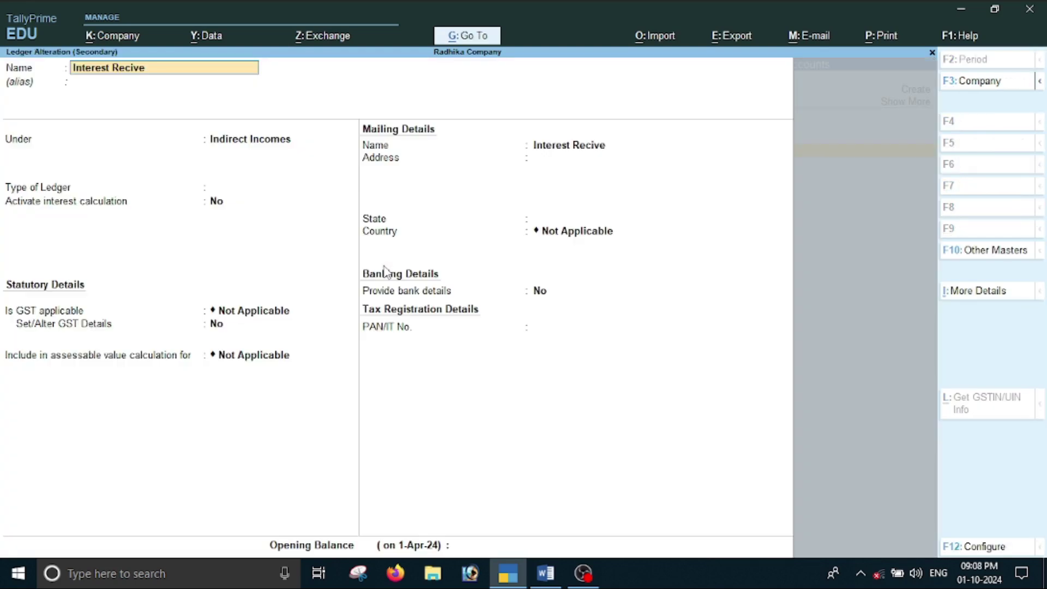
{"action": "left_click", "coordinate": [965, 291]}
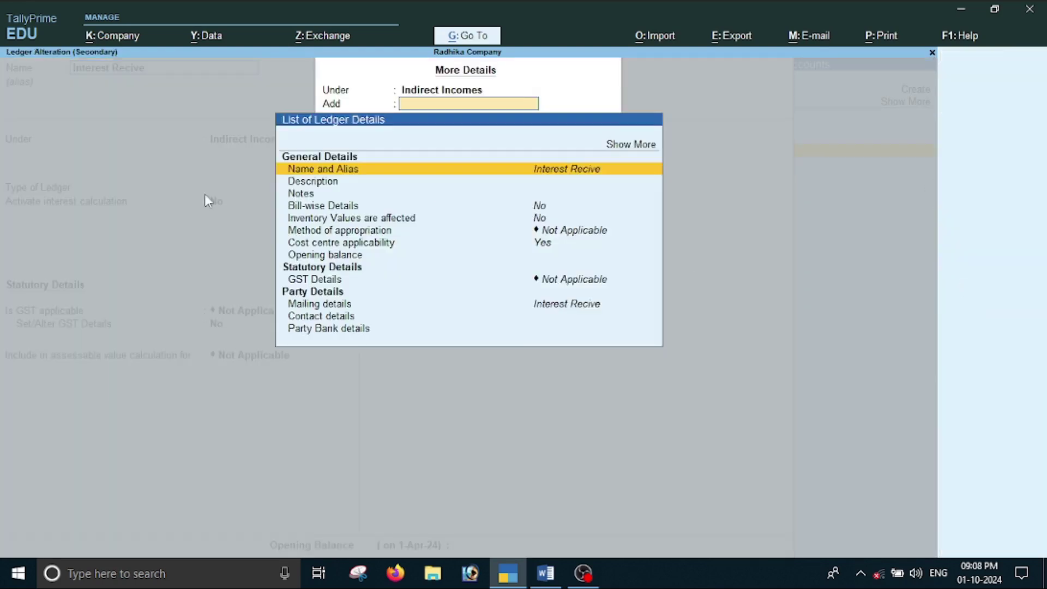
{"action": "left_click", "coordinate": [546, 244]}
{"action": "type", "text": "n"}
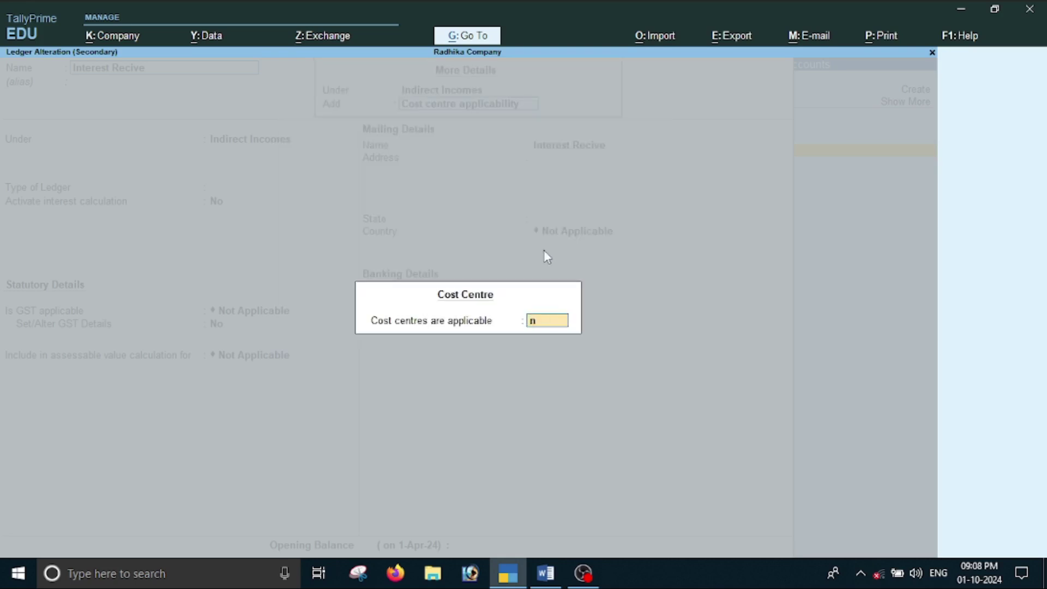
{"action": "key", "text": "Return"}
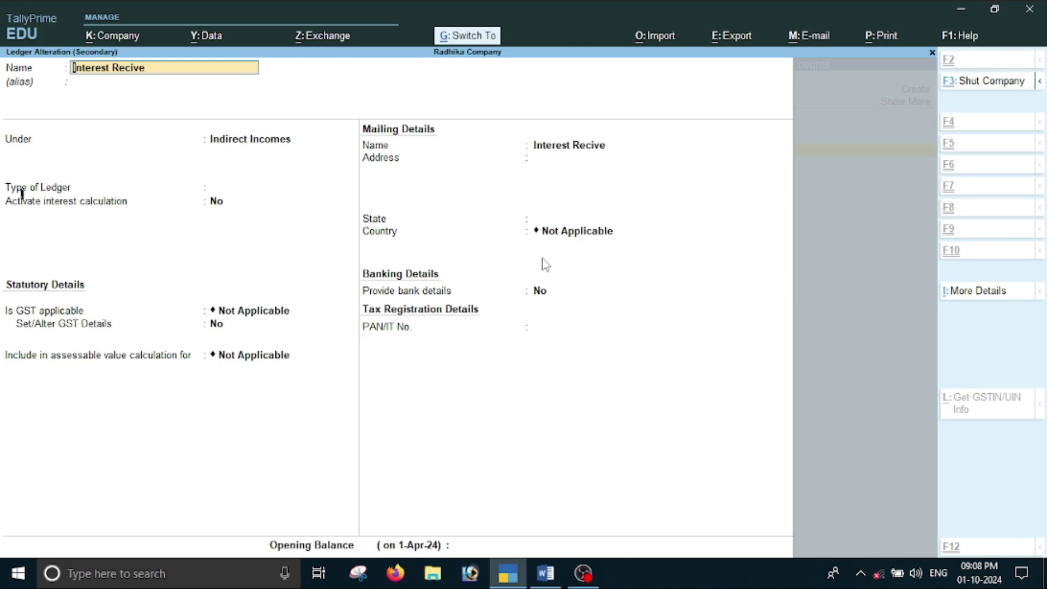
{"action": "key", "text": "ctrl+a"}
{"action": "key", "text": "Return"}
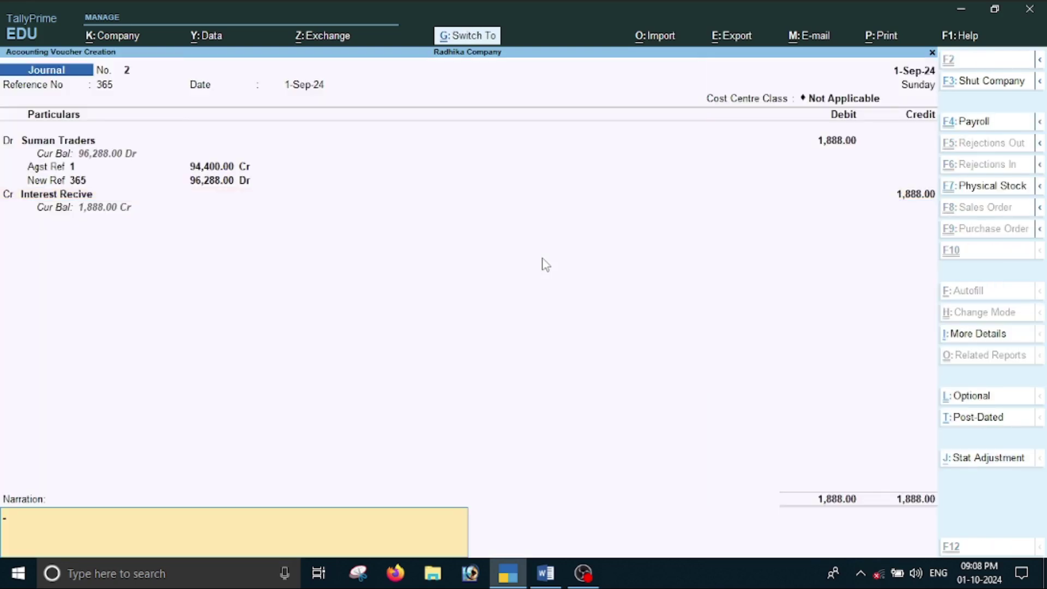
{"action": "key", "text": "ctrl+a"}
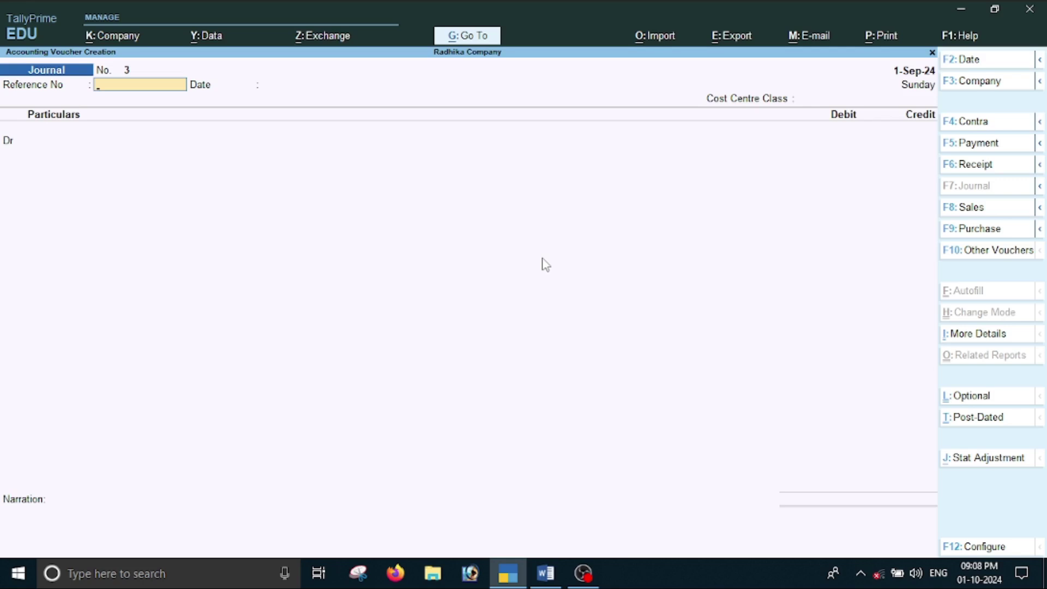
- Start a receipt voucher dated 1-9-2024 and skip its cost centre class
{"action": "key", "text": "F6"}
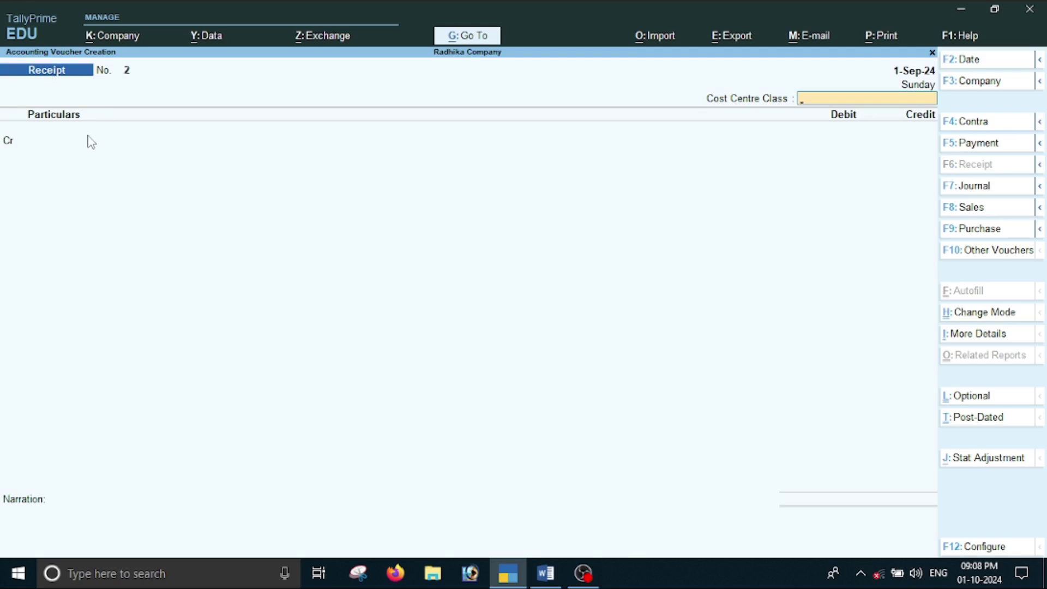
{"action": "key", "text": "F2"}
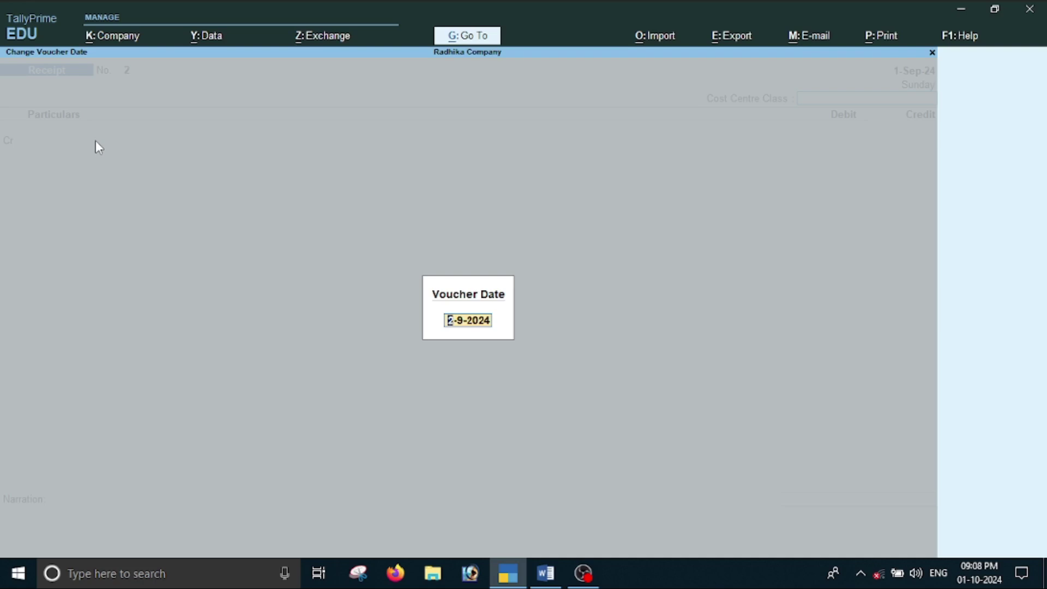
{"action": "type", "text": "1-9"}
{"action": "key", "text": "Return"}
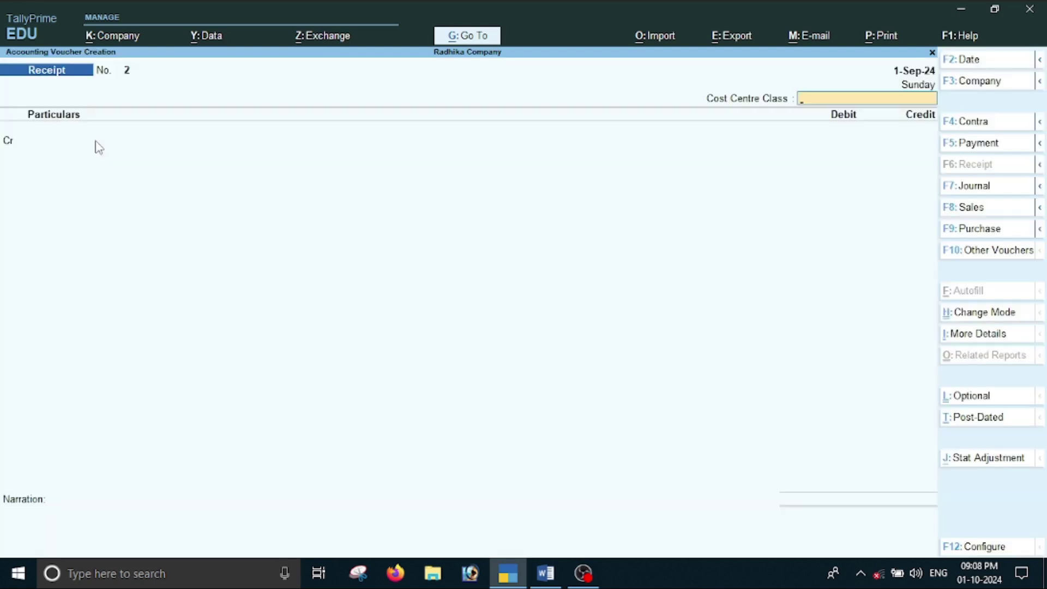
{"action": "key", "text": "Return"}
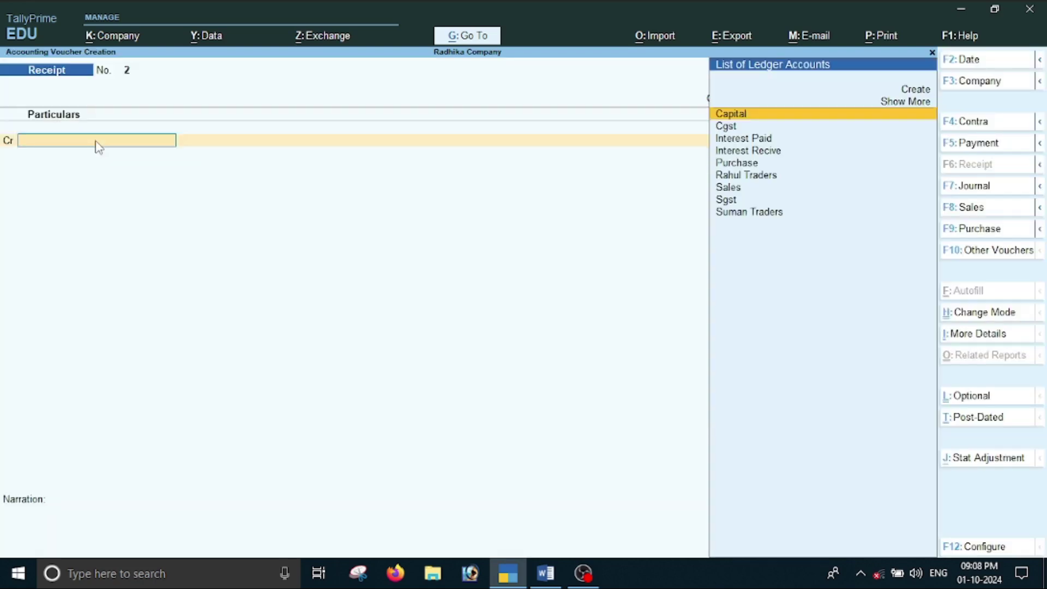
- Credit Suman Traders with 96,288 in the receipt voucher
{"action": "key", "text": "Down"}
{"action": "key", "text": "Down"}
{"action": "key", "text": "Down"}
{"action": "key", "text": "Down"}
{"action": "key", "text": "Down"}
{"action": "key", "text": "Down"}
{"action": "key", "text": "Down"}
{"action": "key", "text": "Down"}
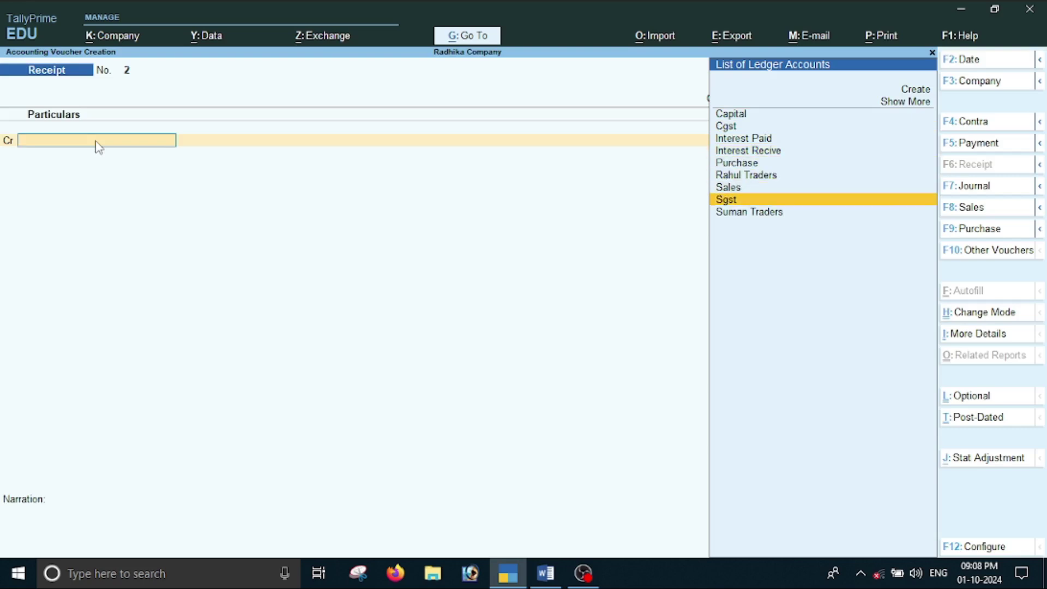
{"action": "key", "text": "Return"}
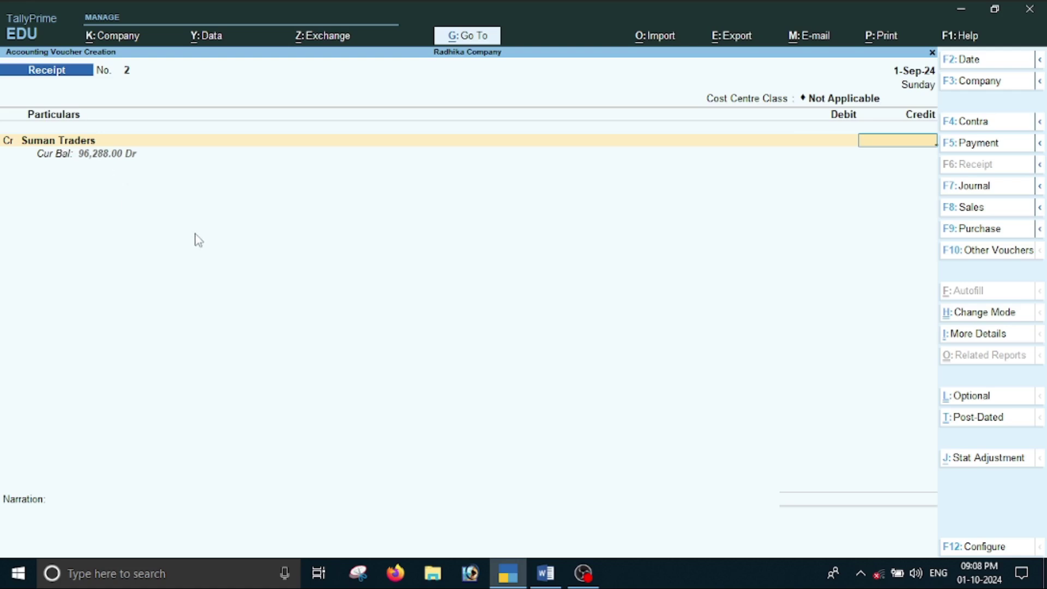
{"action": "type", "text": "96,"}
{"action": "type", "text": "288"}
{"action": "key", "text": "Return"}
- Allocate the full Suman Traders credit as an Agst Ref against pending bill 365
{"action": "key", "text": "Return"}
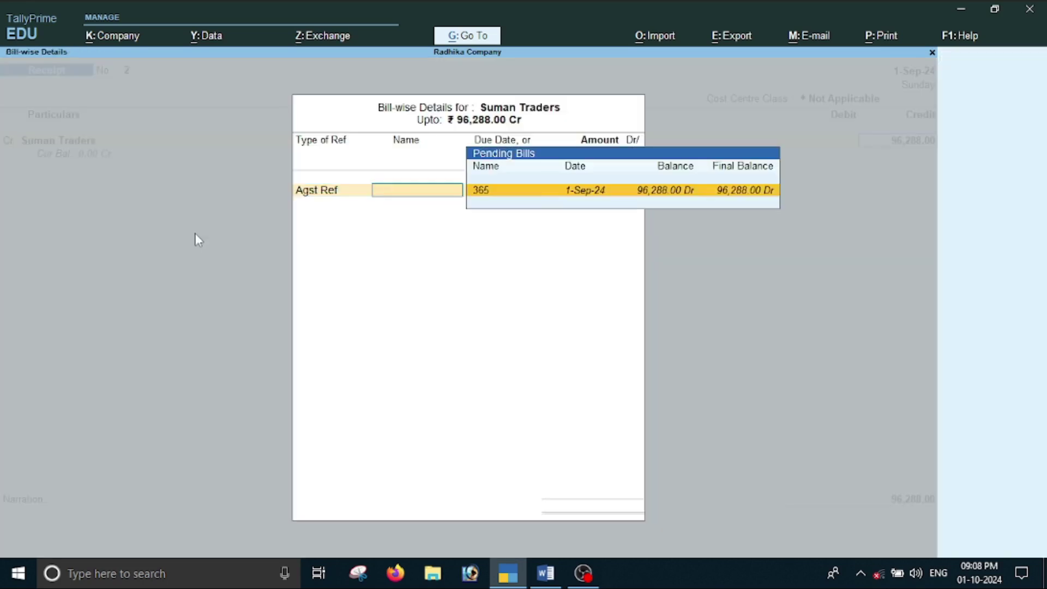
{"action": "key", "text": "Return"}
{"action": "key", "text": "Return"}
{"action": "key", "text": "Return"}
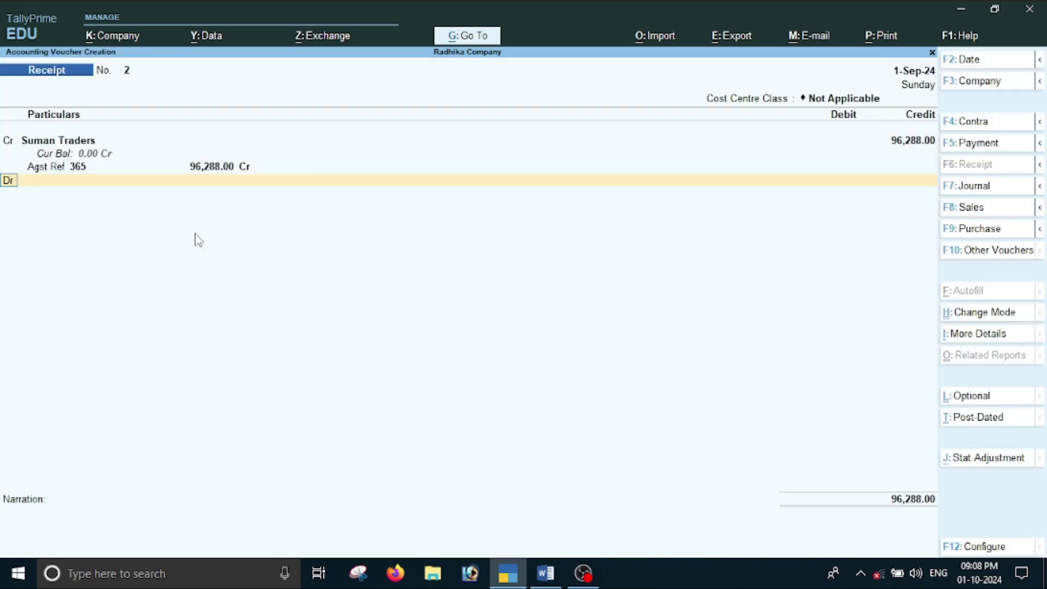
- Debit Cash with 96,288.00, leave the narration blank and save the receipt voucher
{"action": "key", "text": "Return"}
{"action": "key", "text": "Down"}
{"action": "key", "text": "Return"}
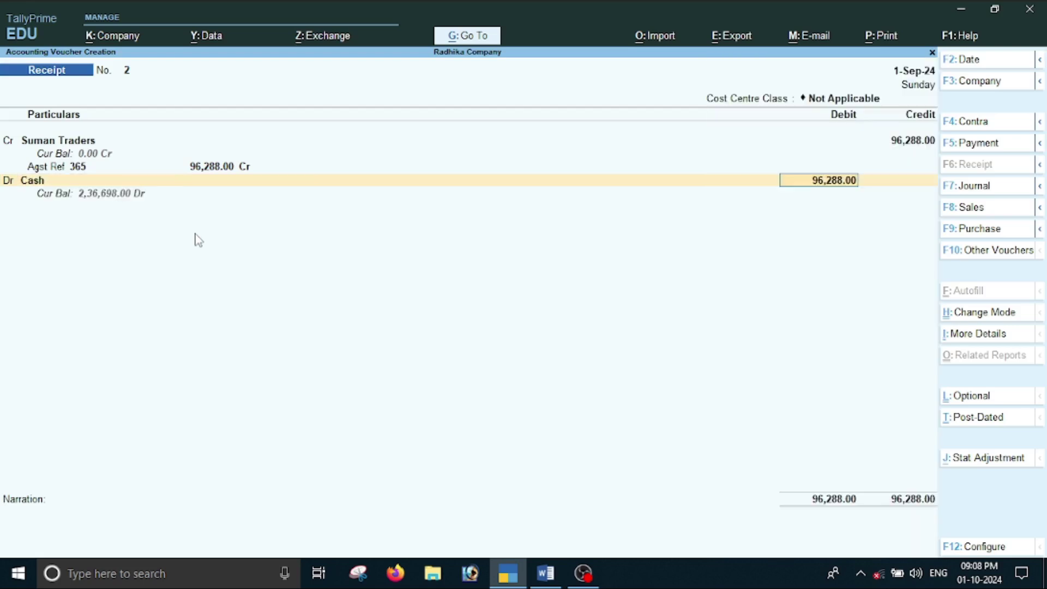
{"action": "key", "text": "Return"}
{"action": "key", "text": "Return"}
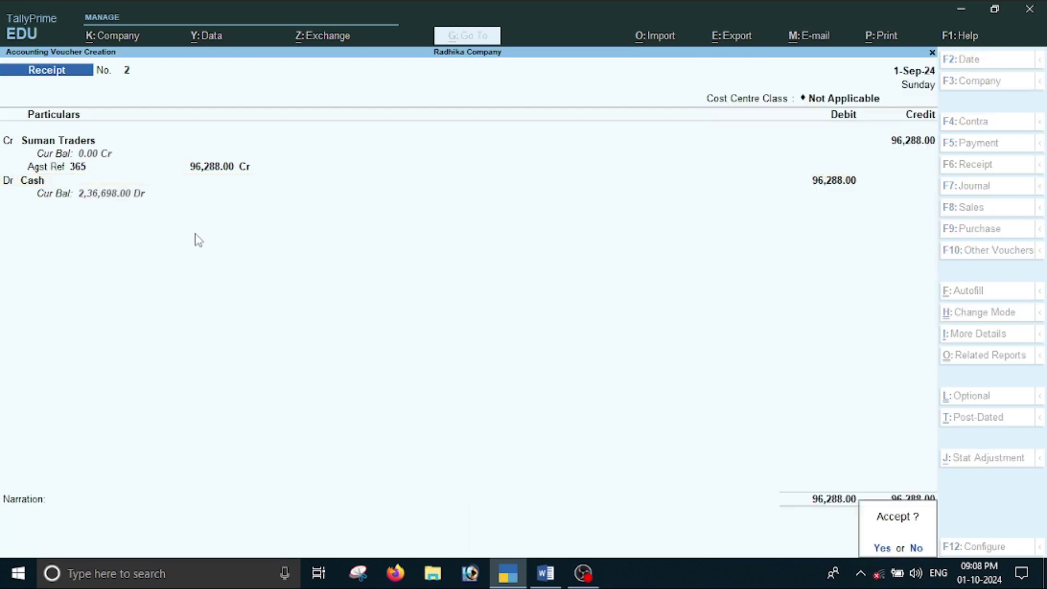
{"action": "key", "text": "Return"}
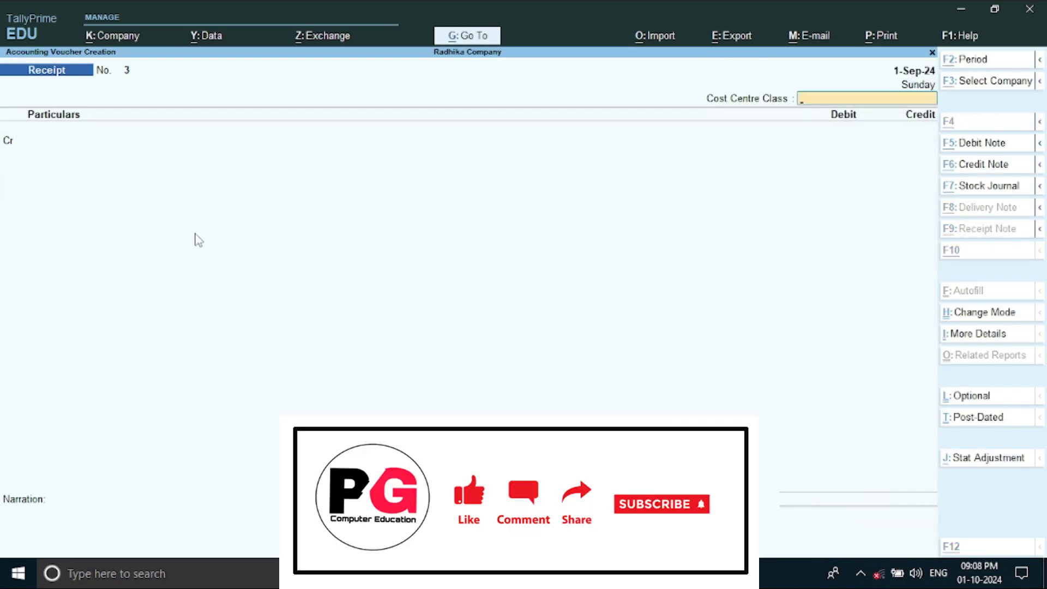
- Switch to the Word document tally backup data.docx and review its credit purchase and sales examples with interest
{"action": "key", "text": "alt+Tab"}
{"action": "scroll", "coordinate": [546, 272], "scroll_direction": "up", "scroll_amount": 6}
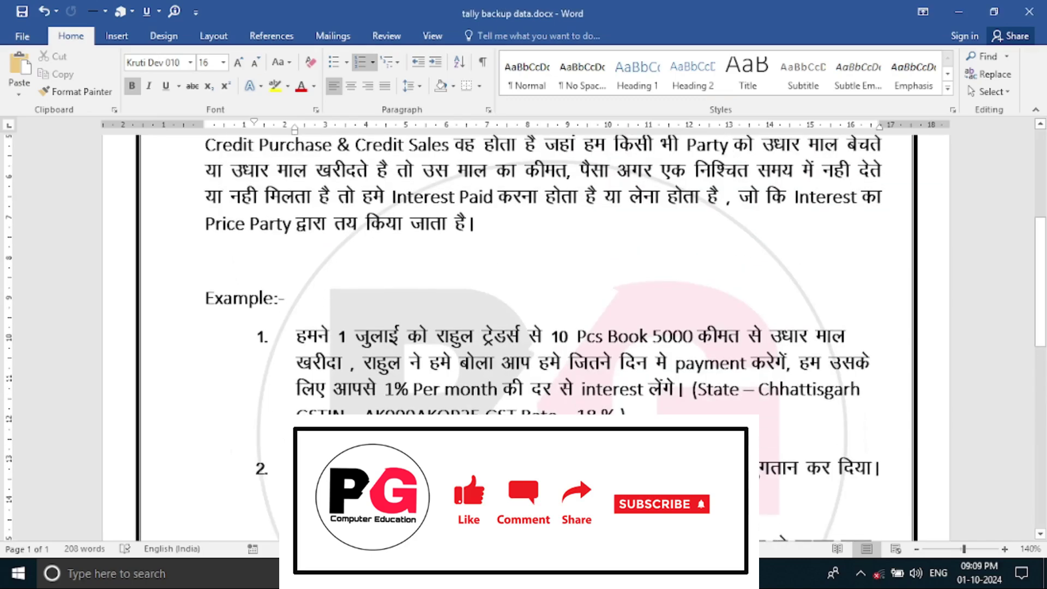
{"action": "scroll", "coordinate": [545, 273], "scroll_direction": "down", "scroll_amount": 6}
{"action": "scroll", "coordinate": [546, 328], "scroll_direction": "up", "scroll_amount": 10}
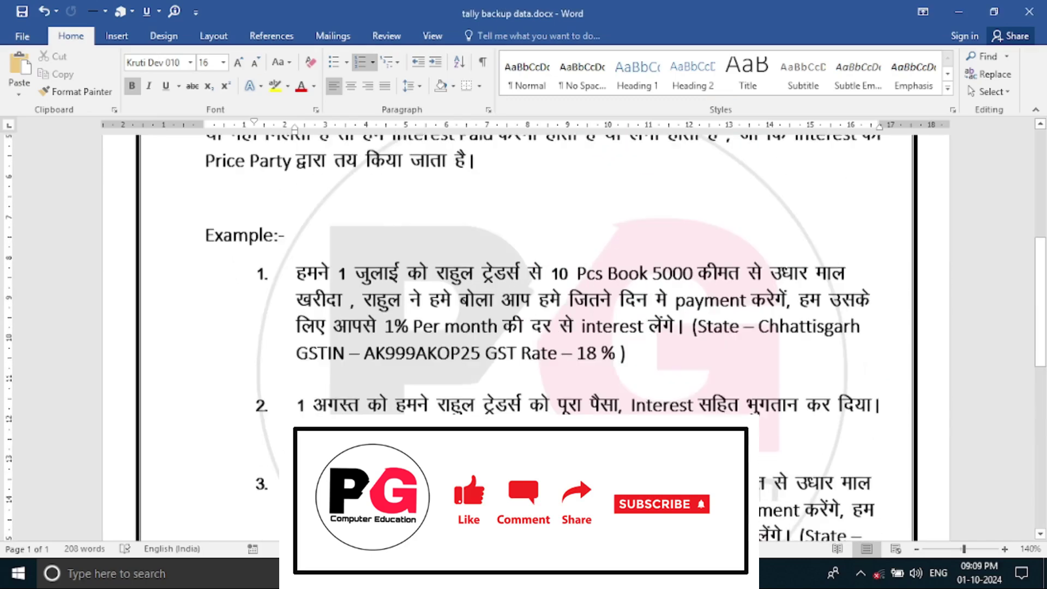